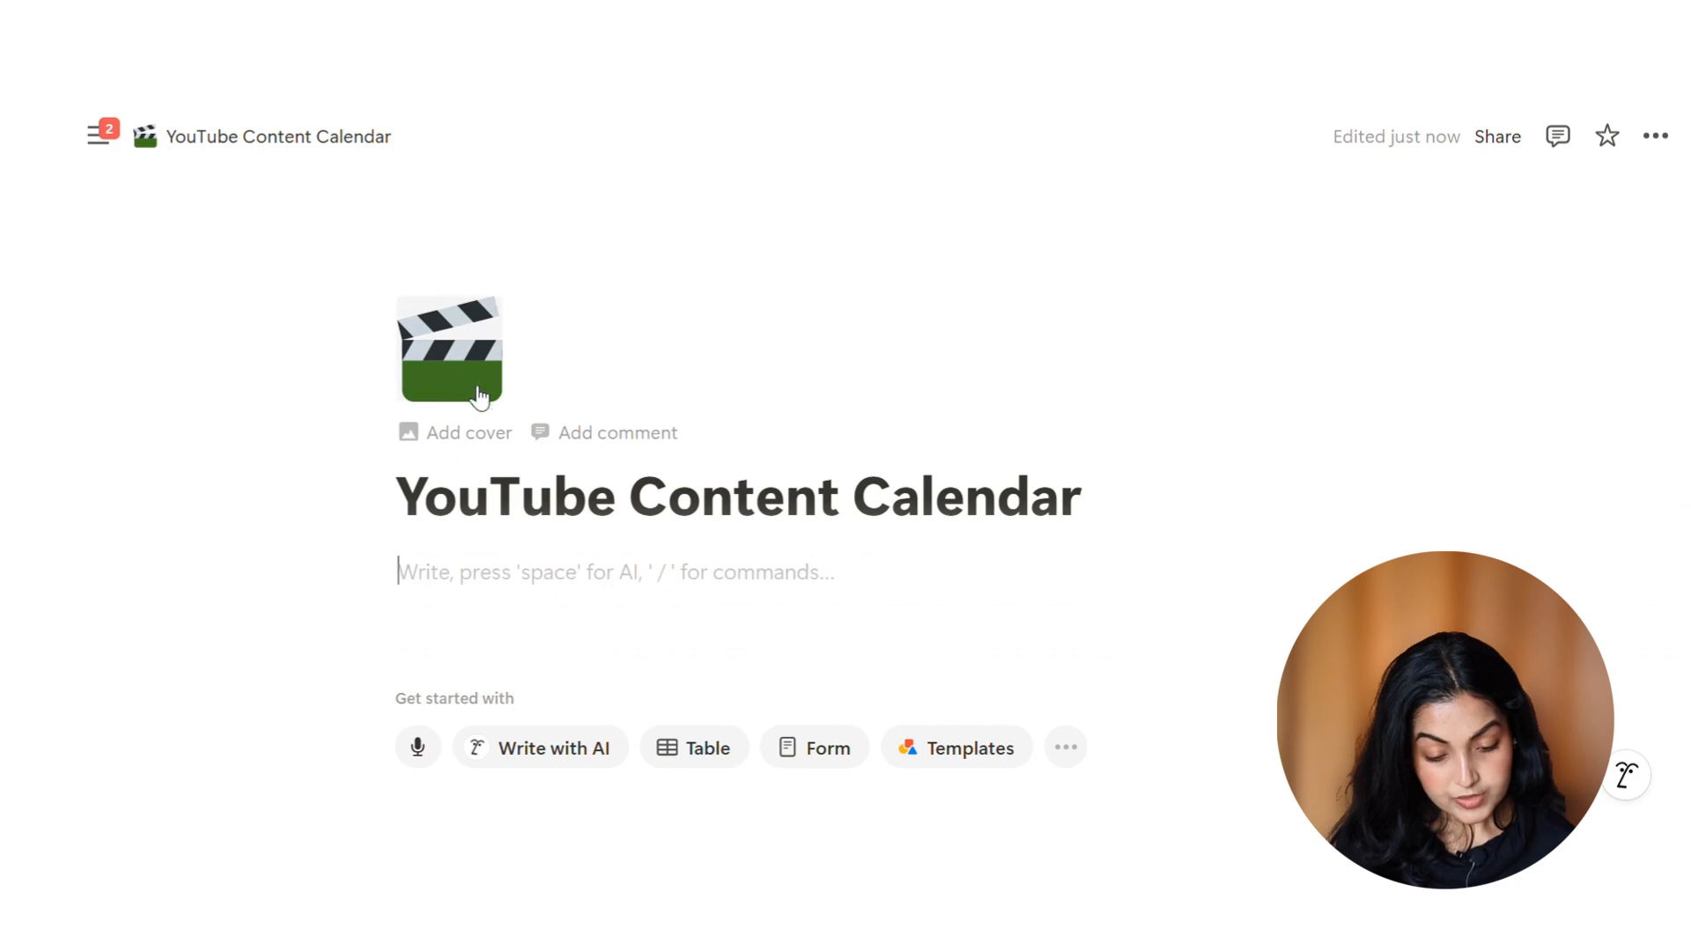
Add a page cover, browsing the upload, link and Unsplash image sources, and use a blue sky with white clouds
click(470, 435)
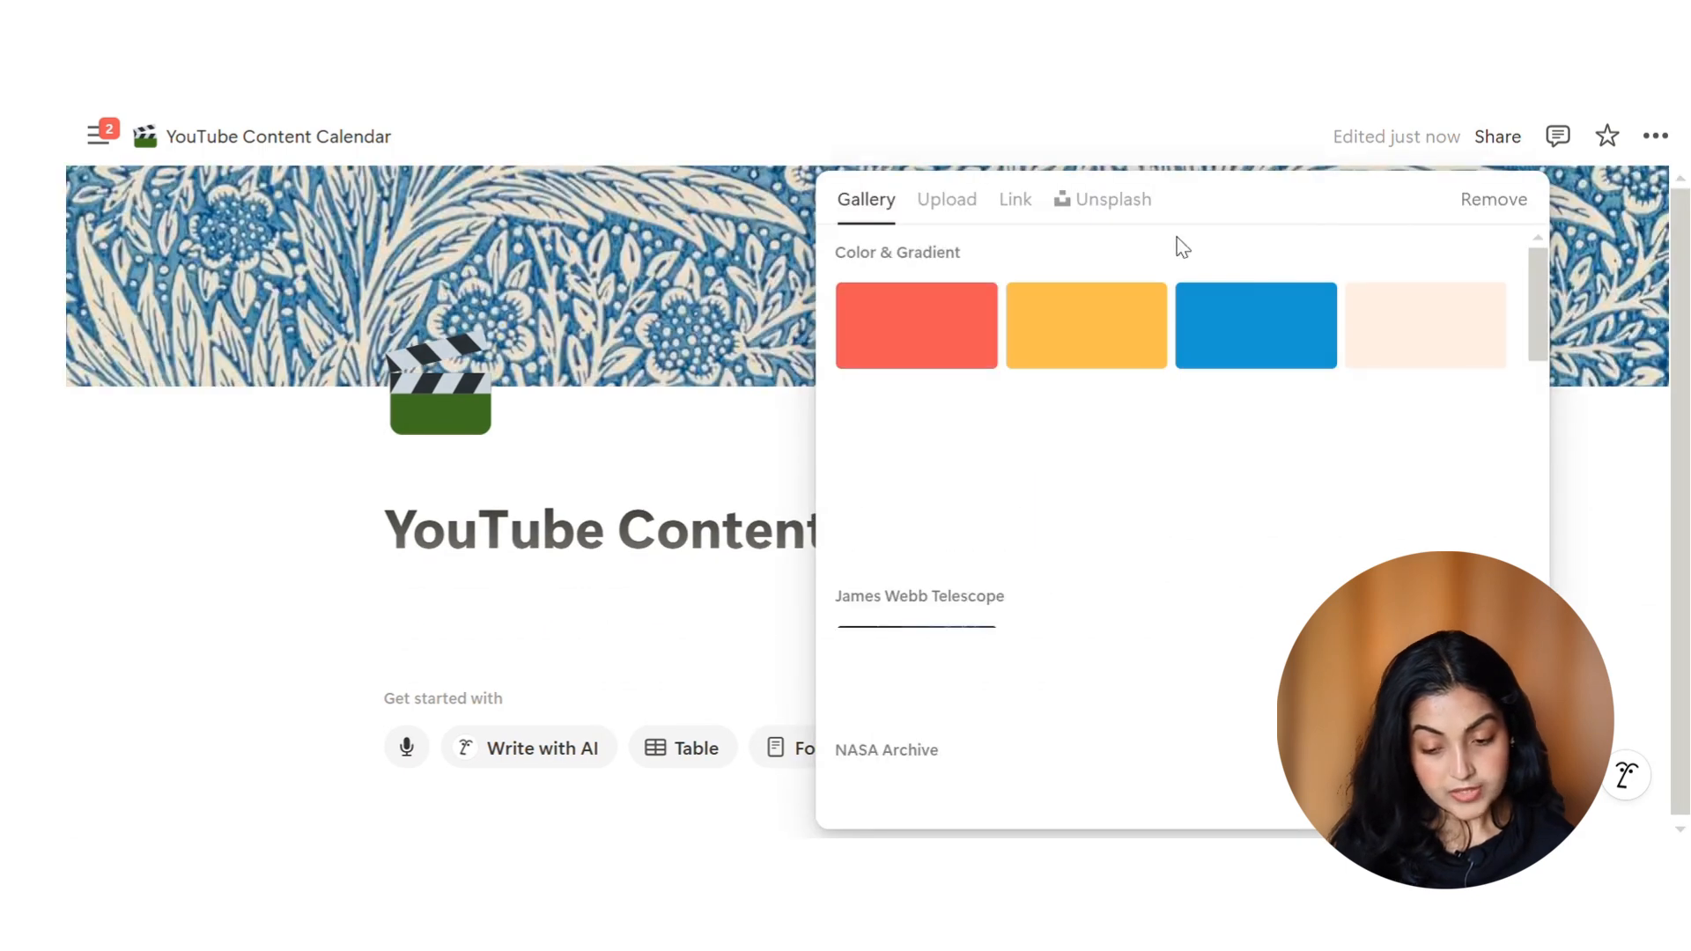
click(947, 199)
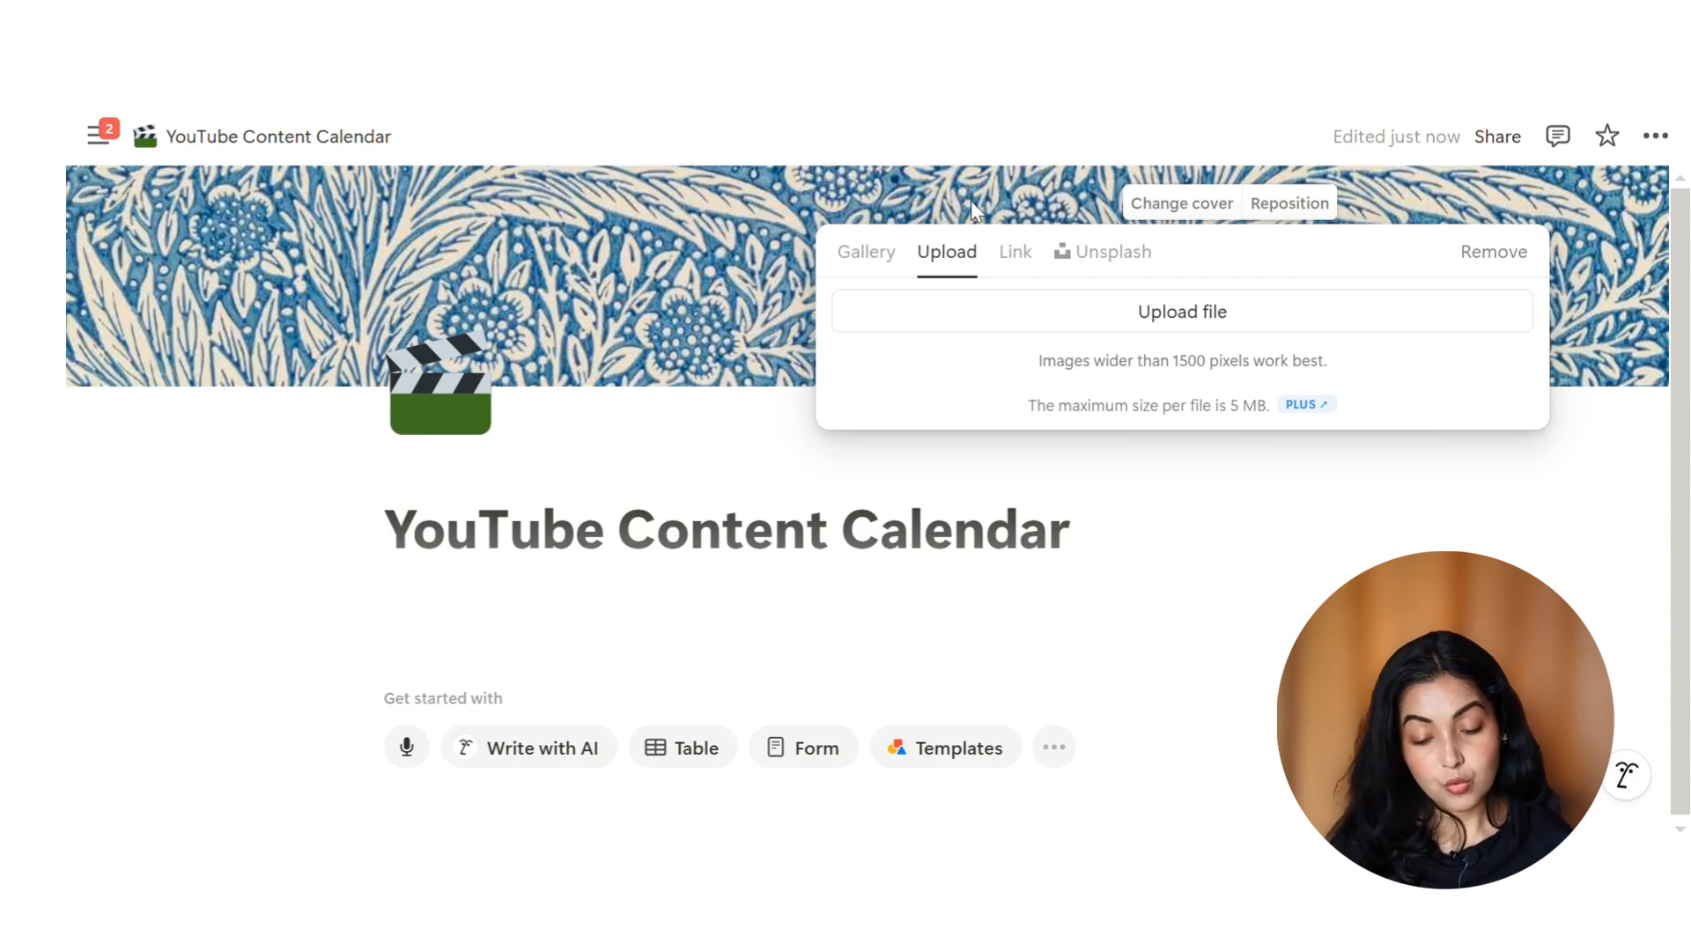
click(1014, 255)
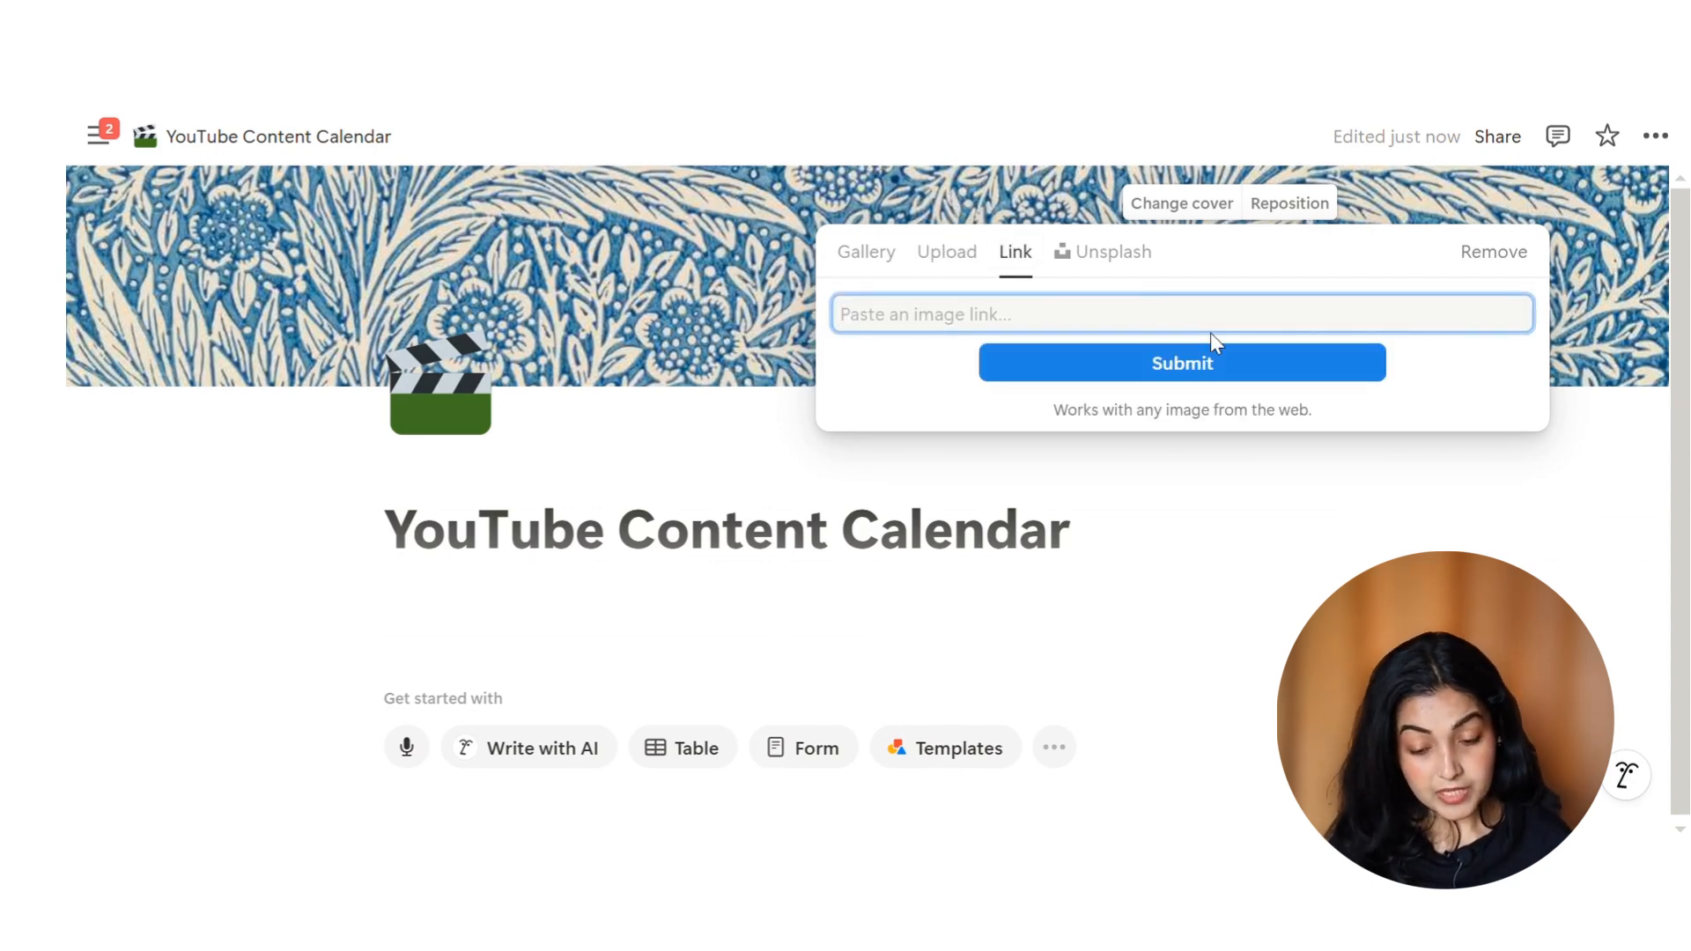
click(1104, 255)
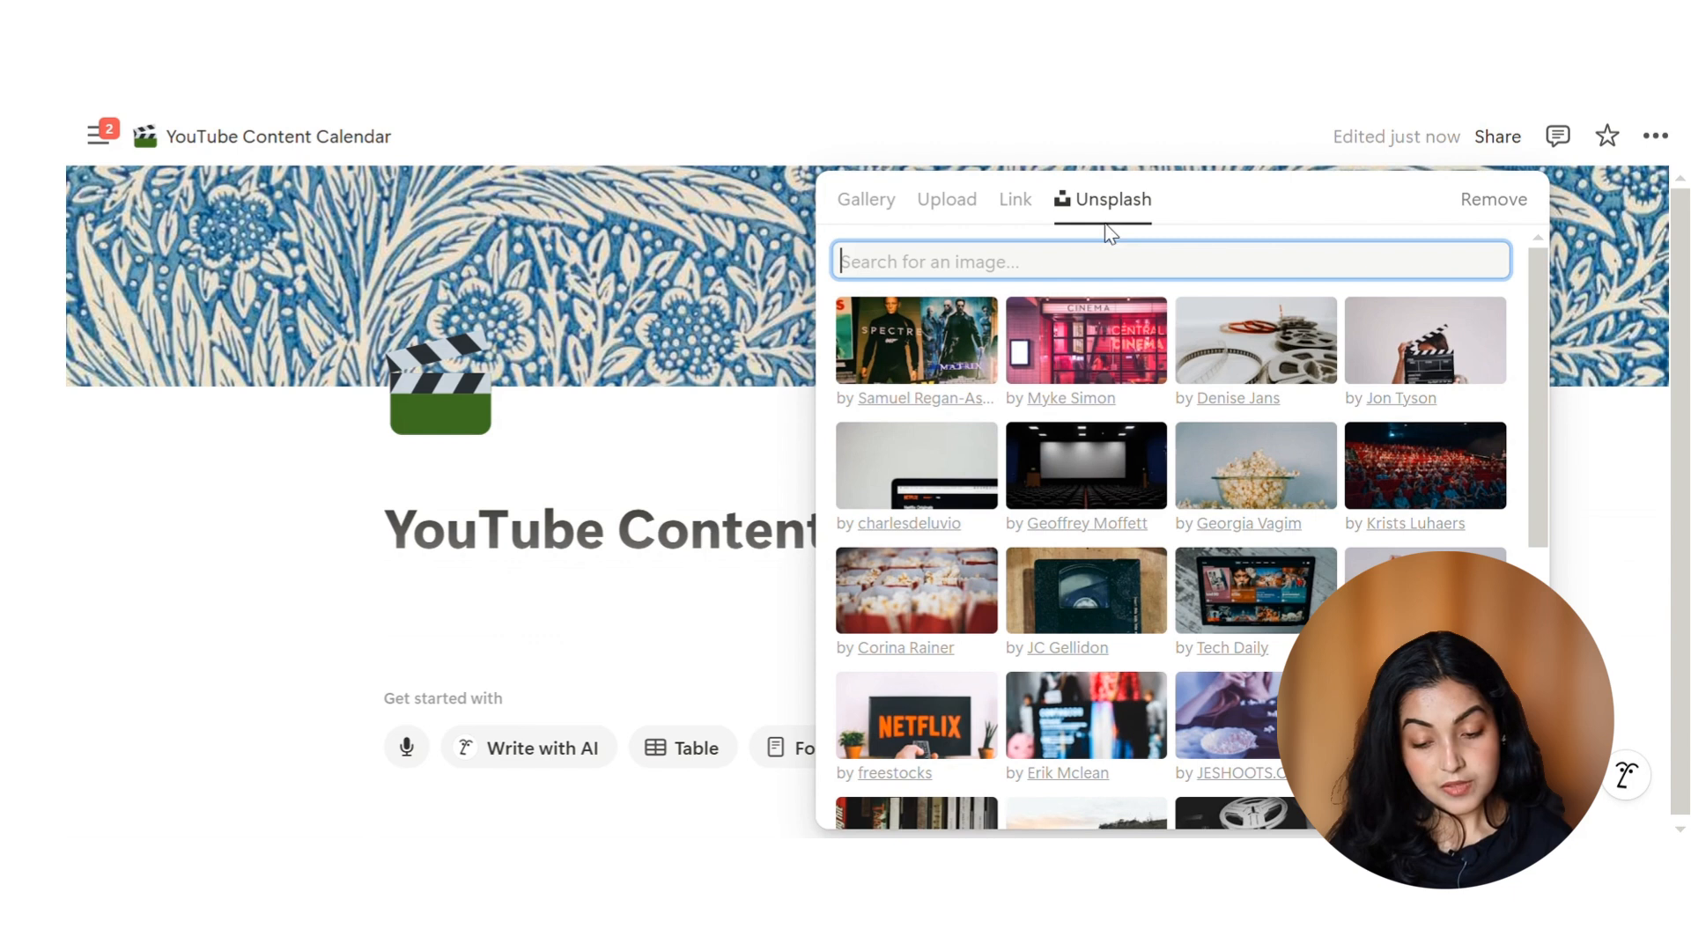
scroll(1132, 529, down, 6)
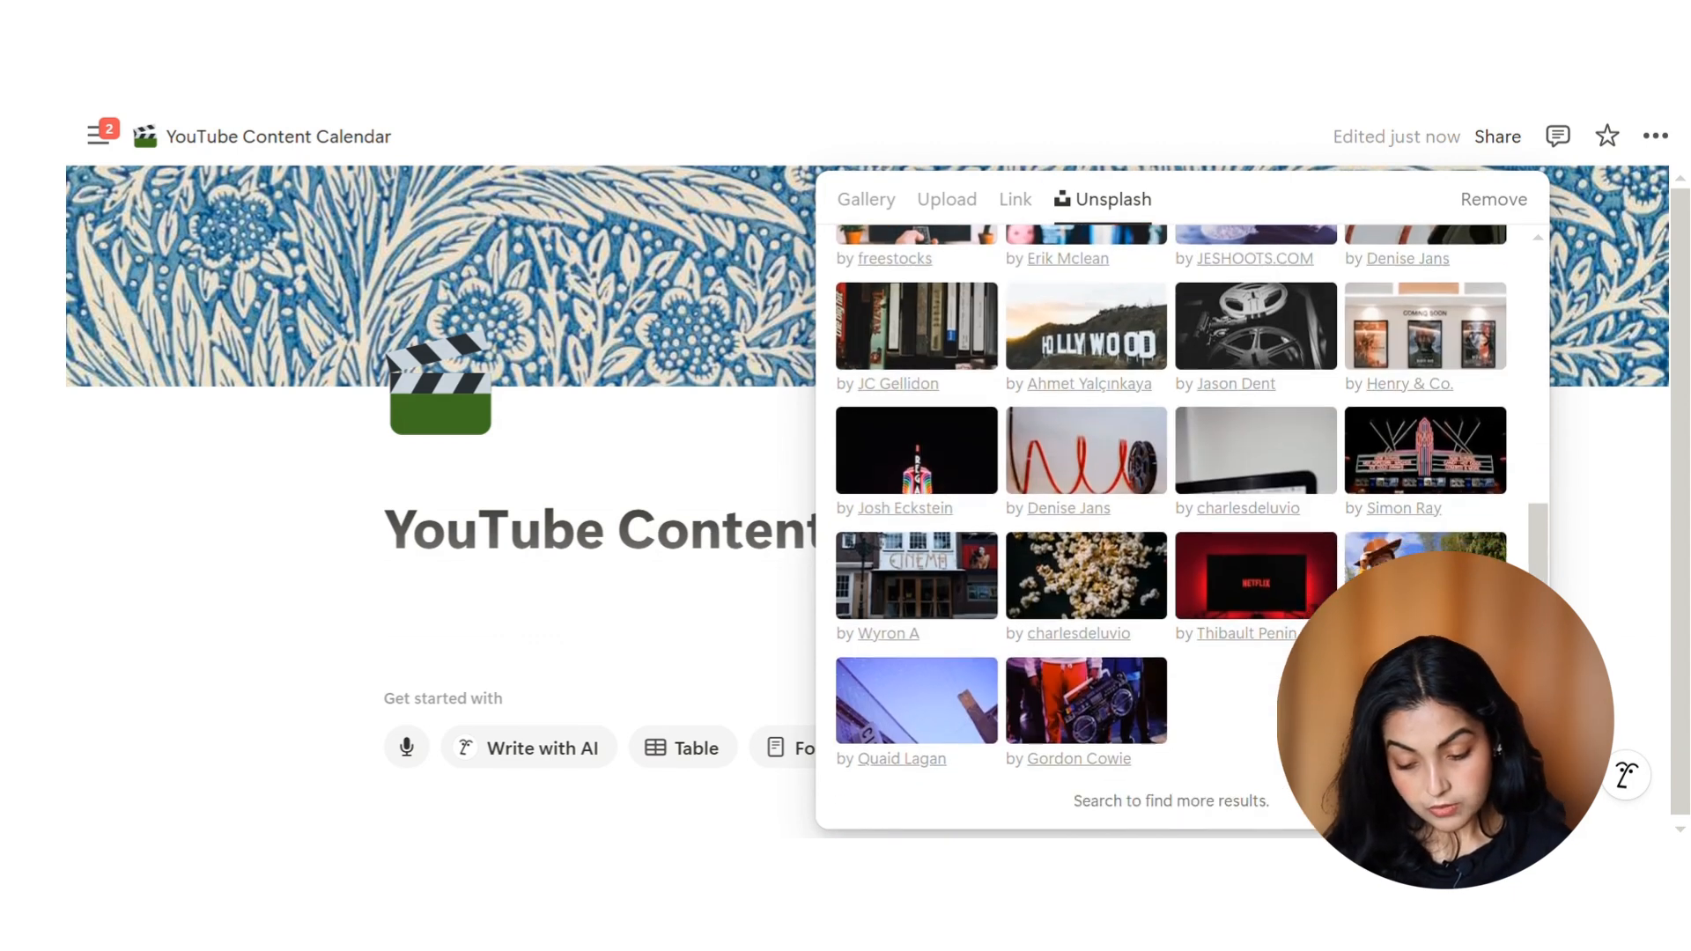
scroll(1145, 705, up, 6)
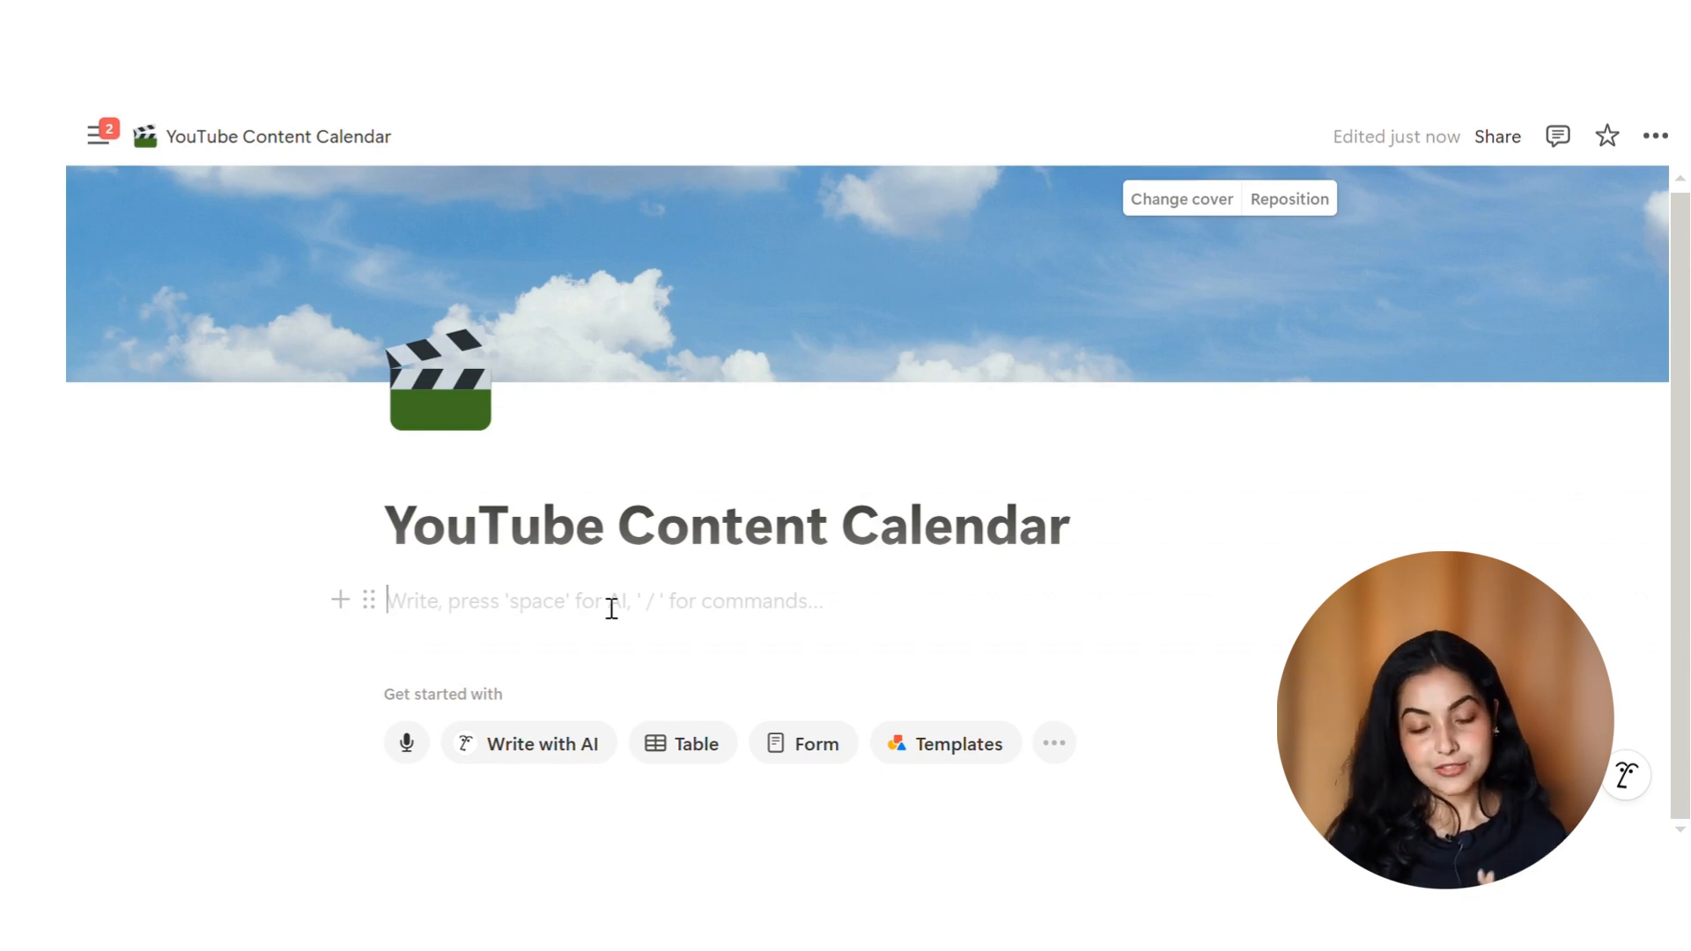
Insert a calendar view below the page title, based on a new empty database
text(/)
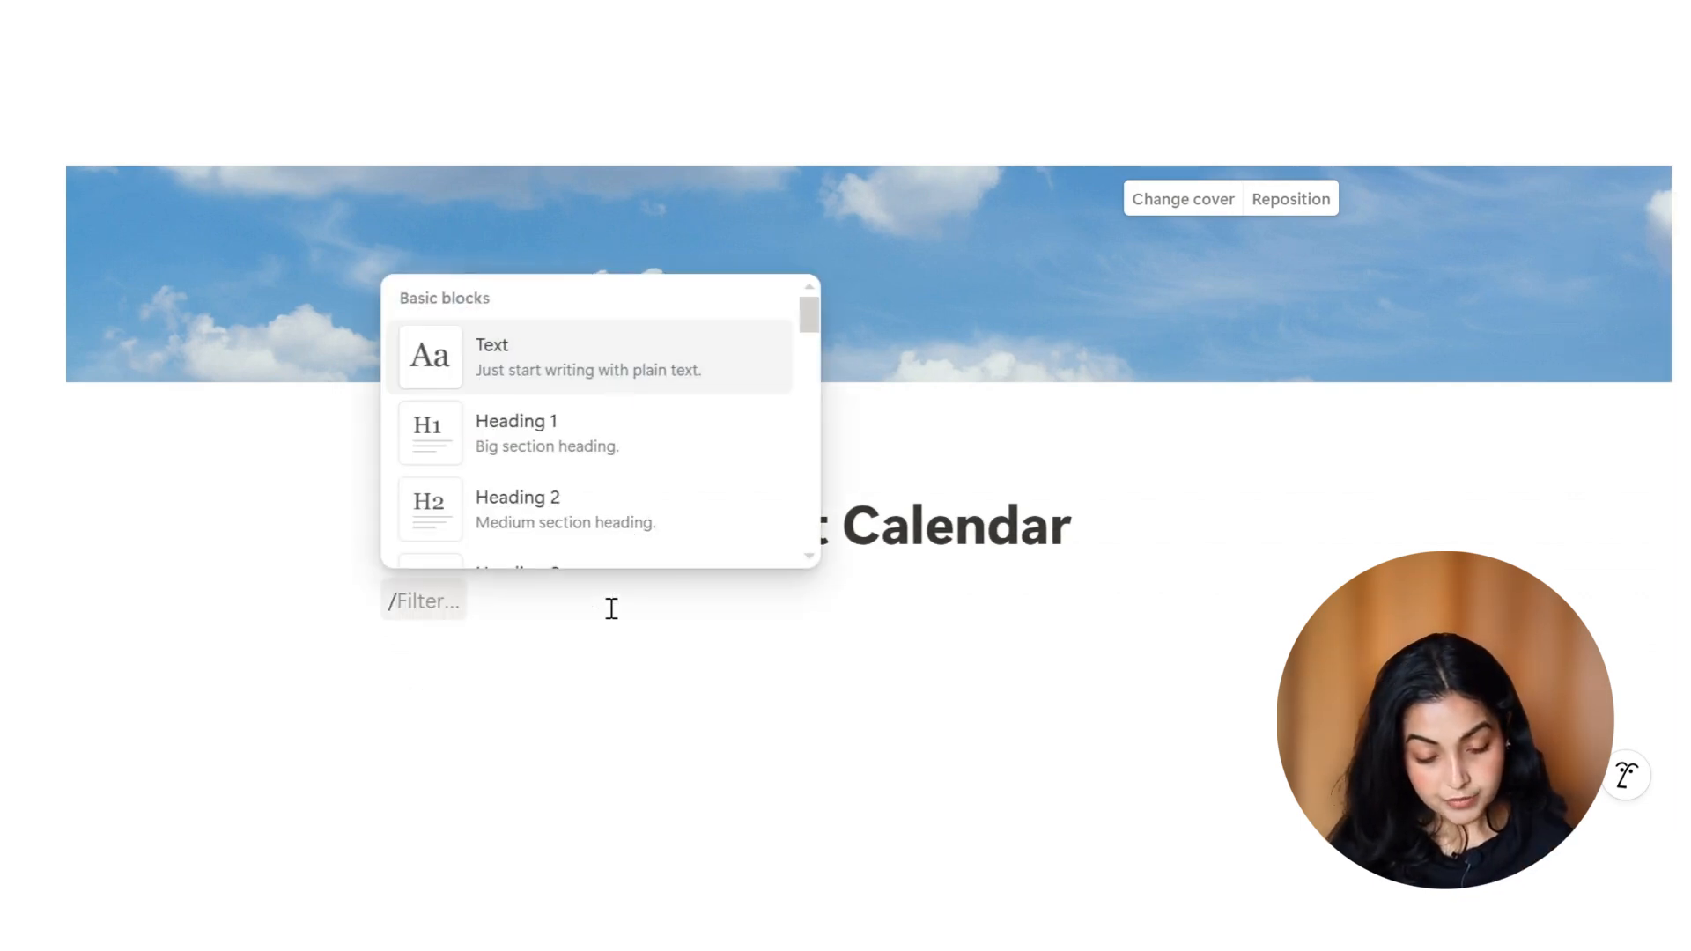
text(cale)
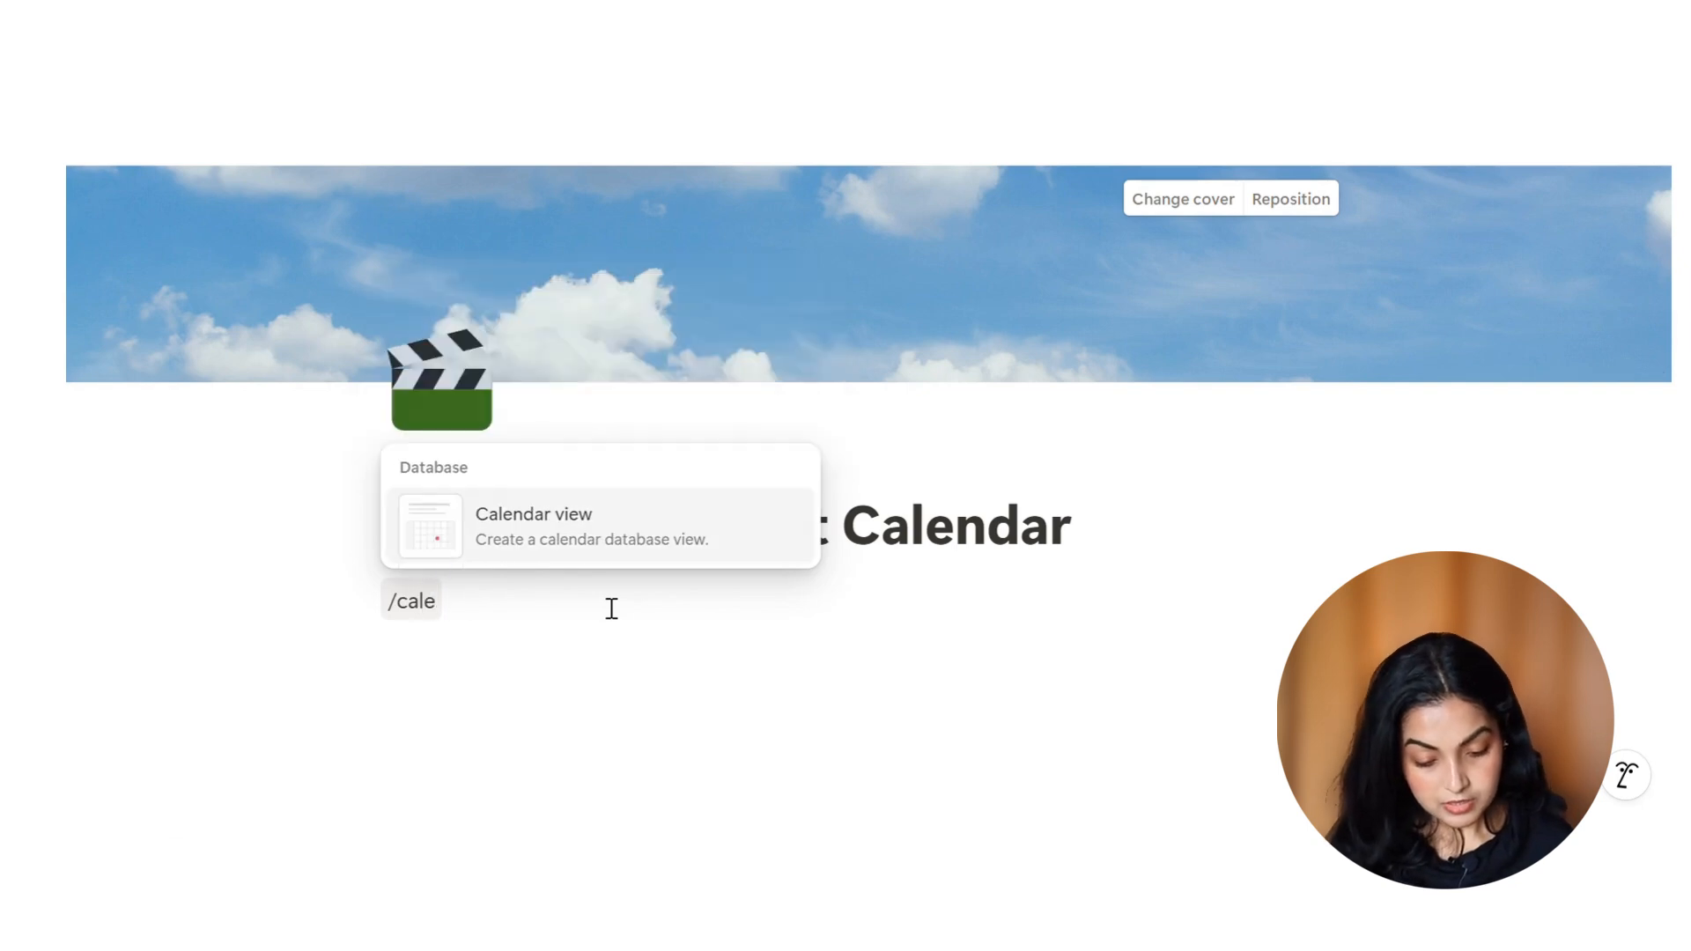
click(587, 539)
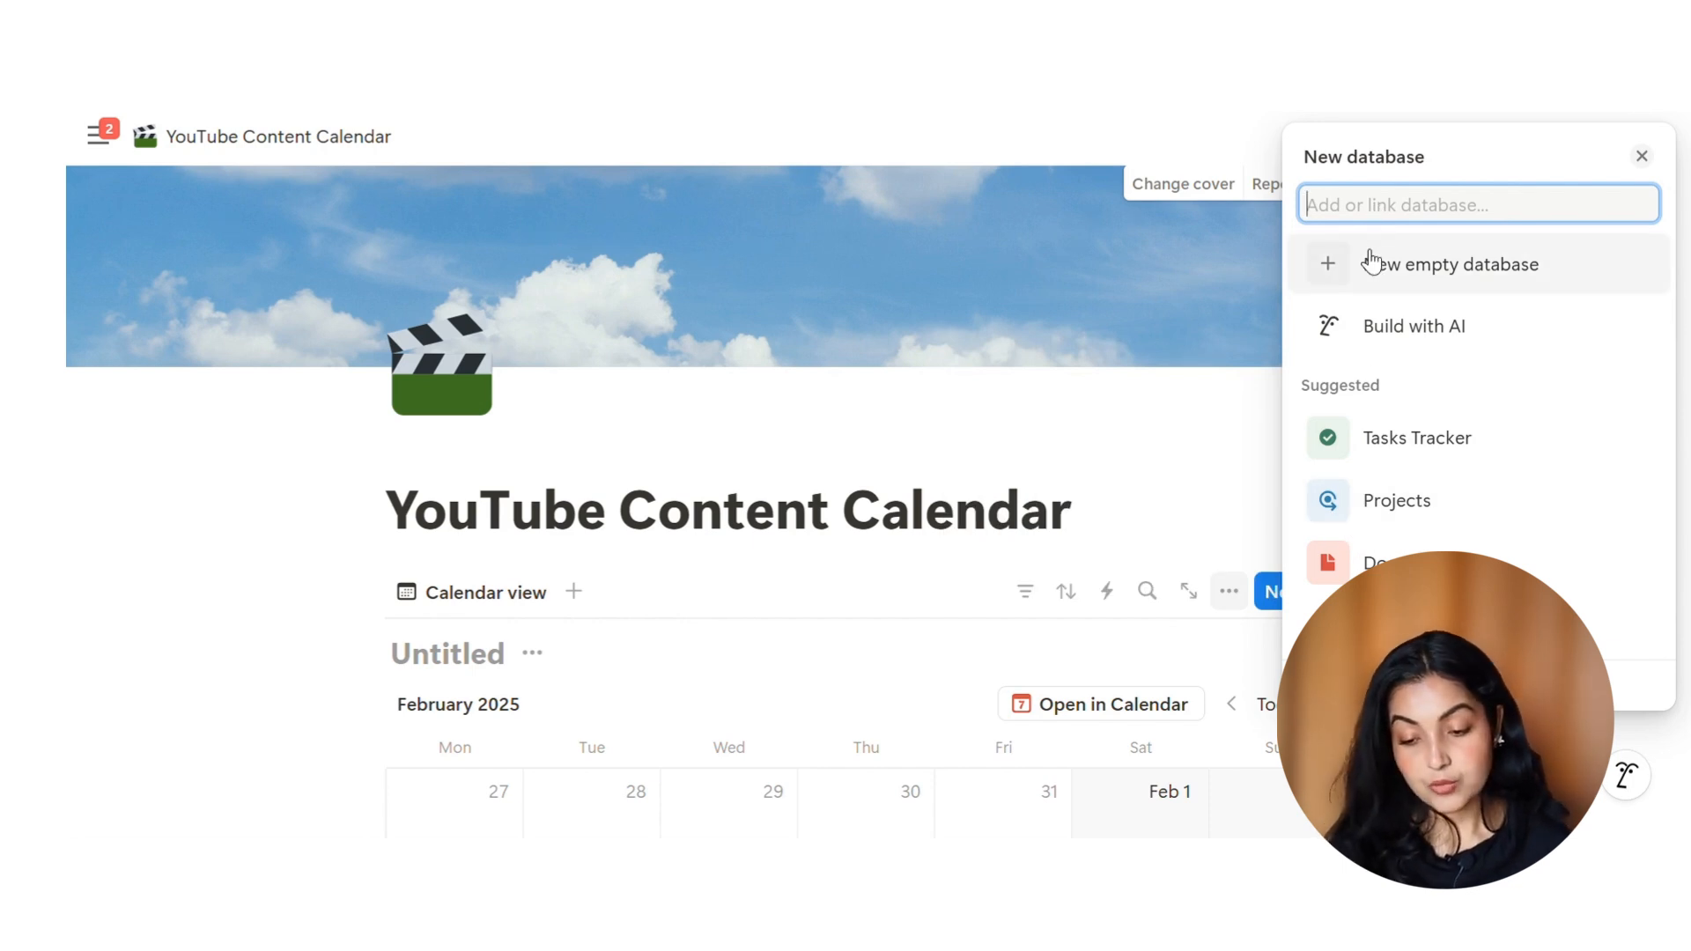
click(1371, 261)
Set the YouTube Content Calendar page to full width
scroll(912, 531, down, 1)
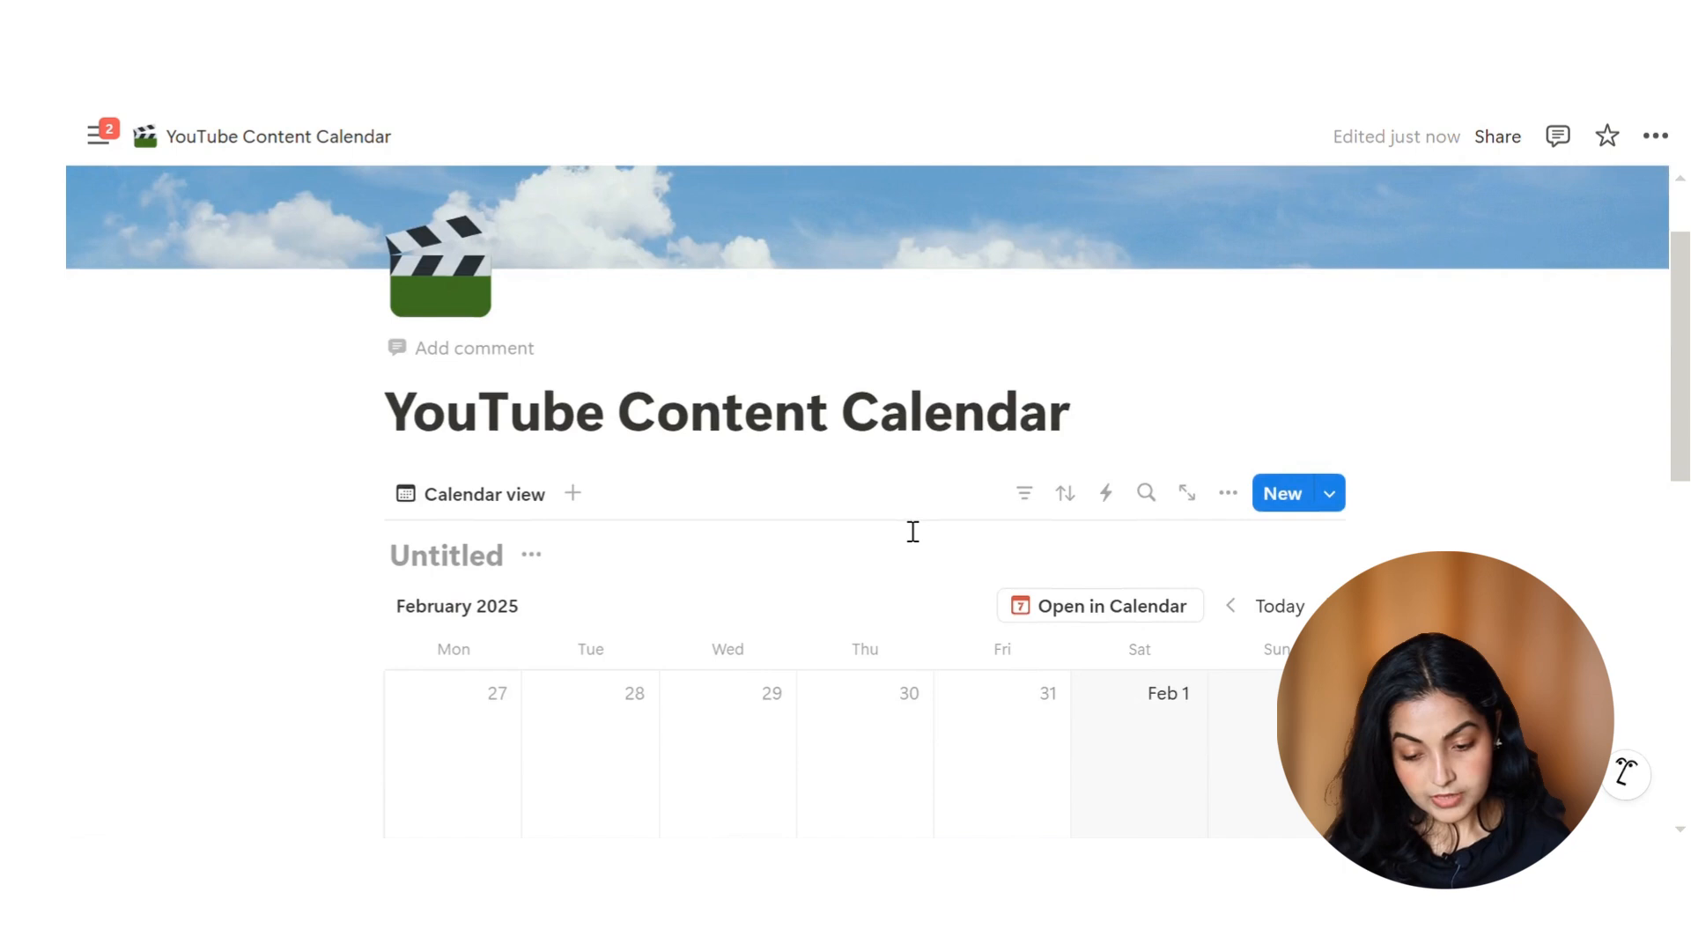
scroll(913, 531, up, 1)
click(1656, 136)
click(1610, 399)
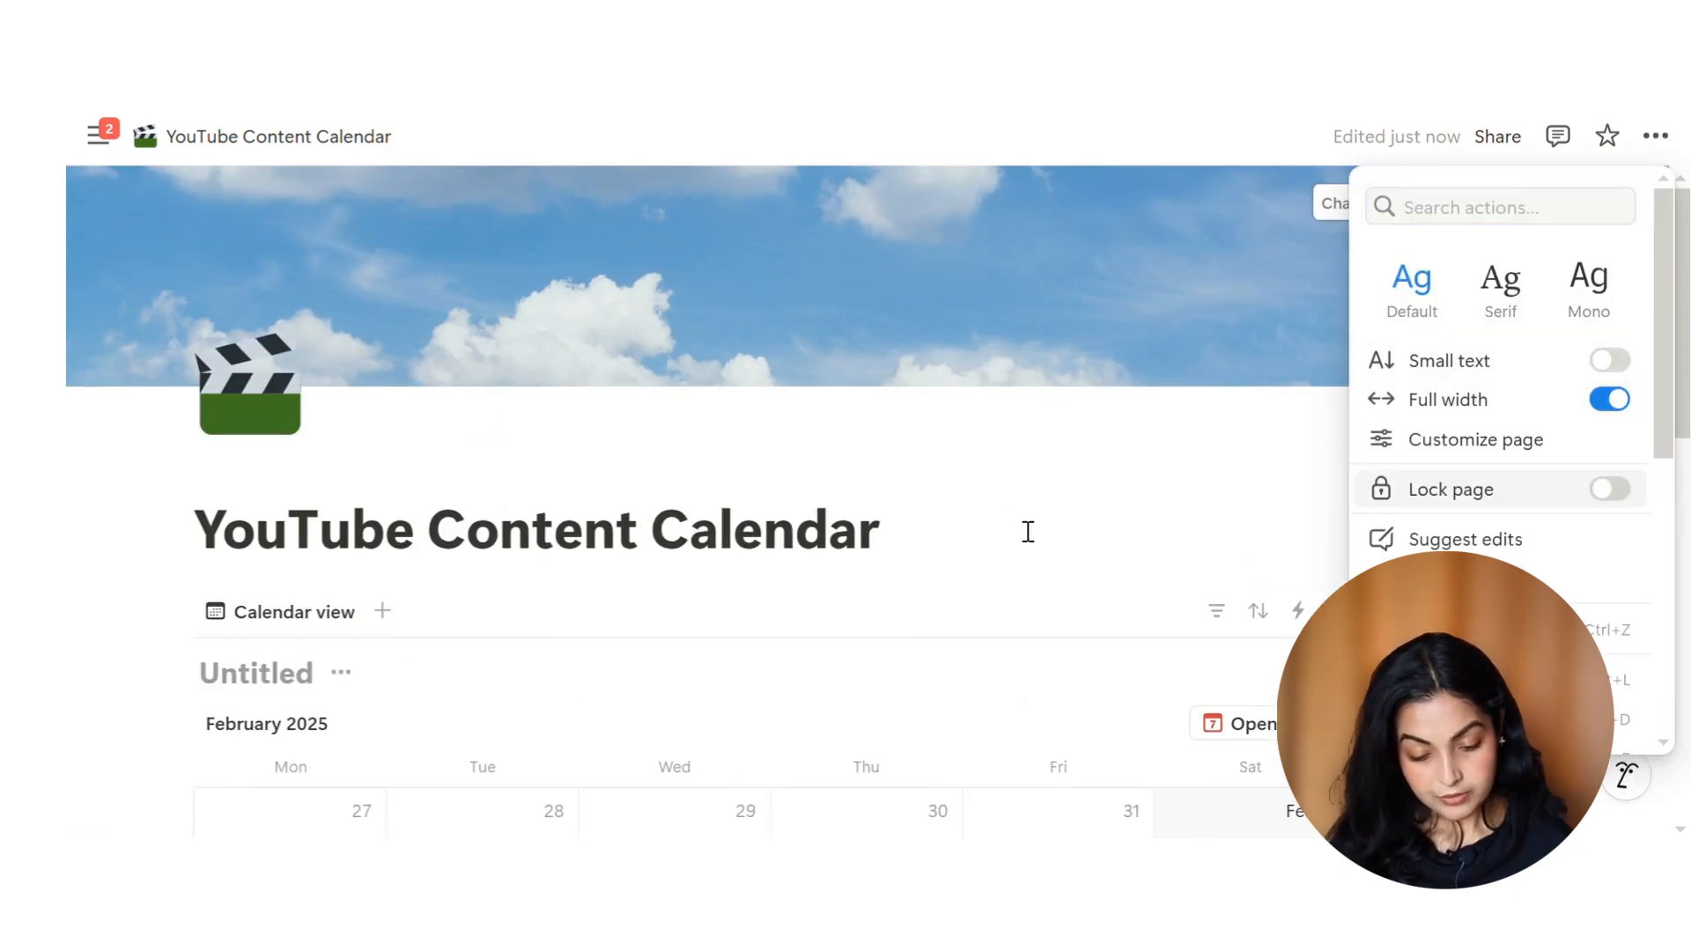
click(1027, 532)
Name the untitled calendar database "YouTube Content Calendar"
scroll(1028, 532, down, 3)
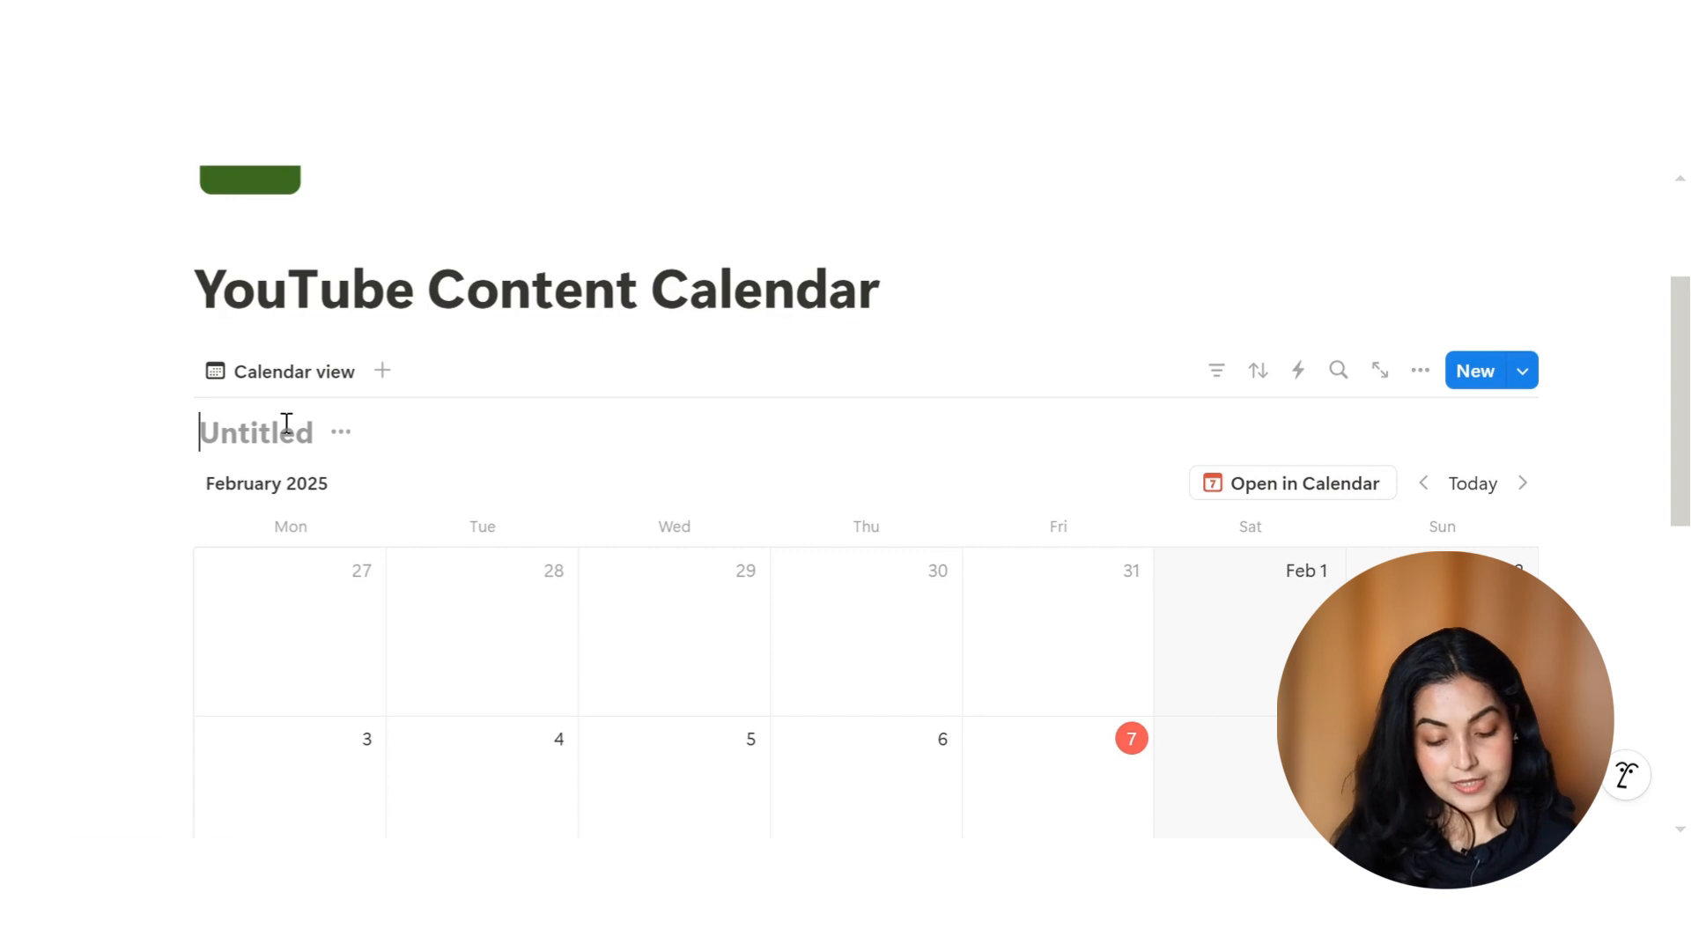
click(286, 423)
text(YouTube Content Calendar)
Add an entry titled "Post 1" to the calendar on January 29, 2025
scroll(1009, 573, down, 2)
click(599, 430)
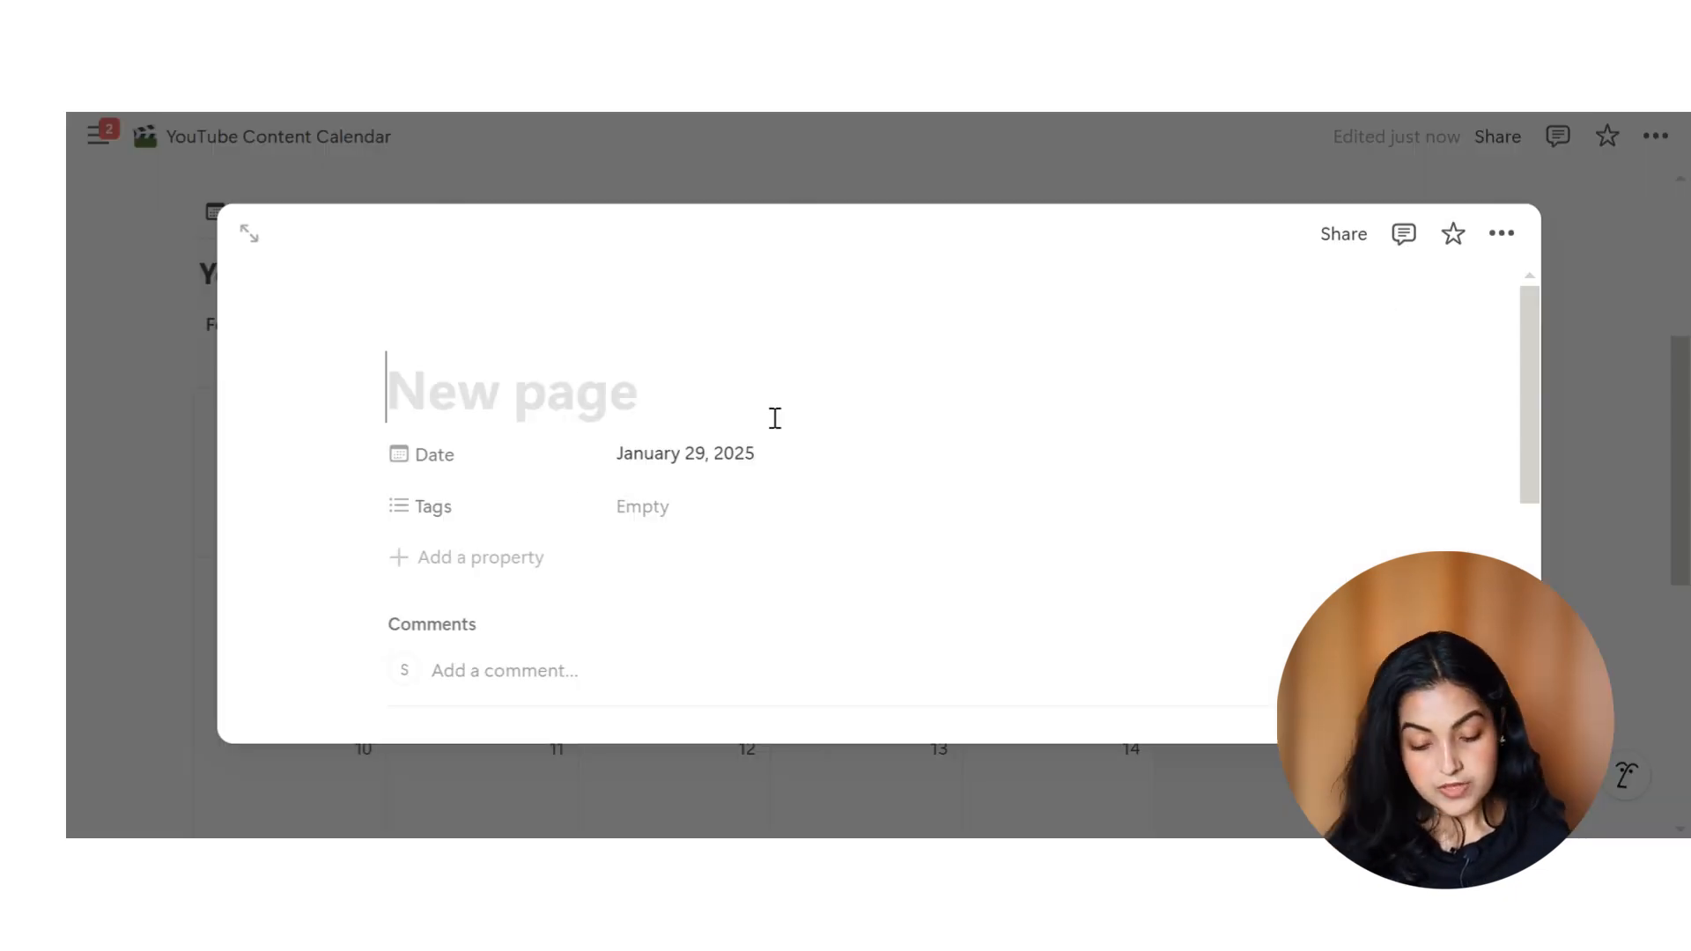
text(Post 1)
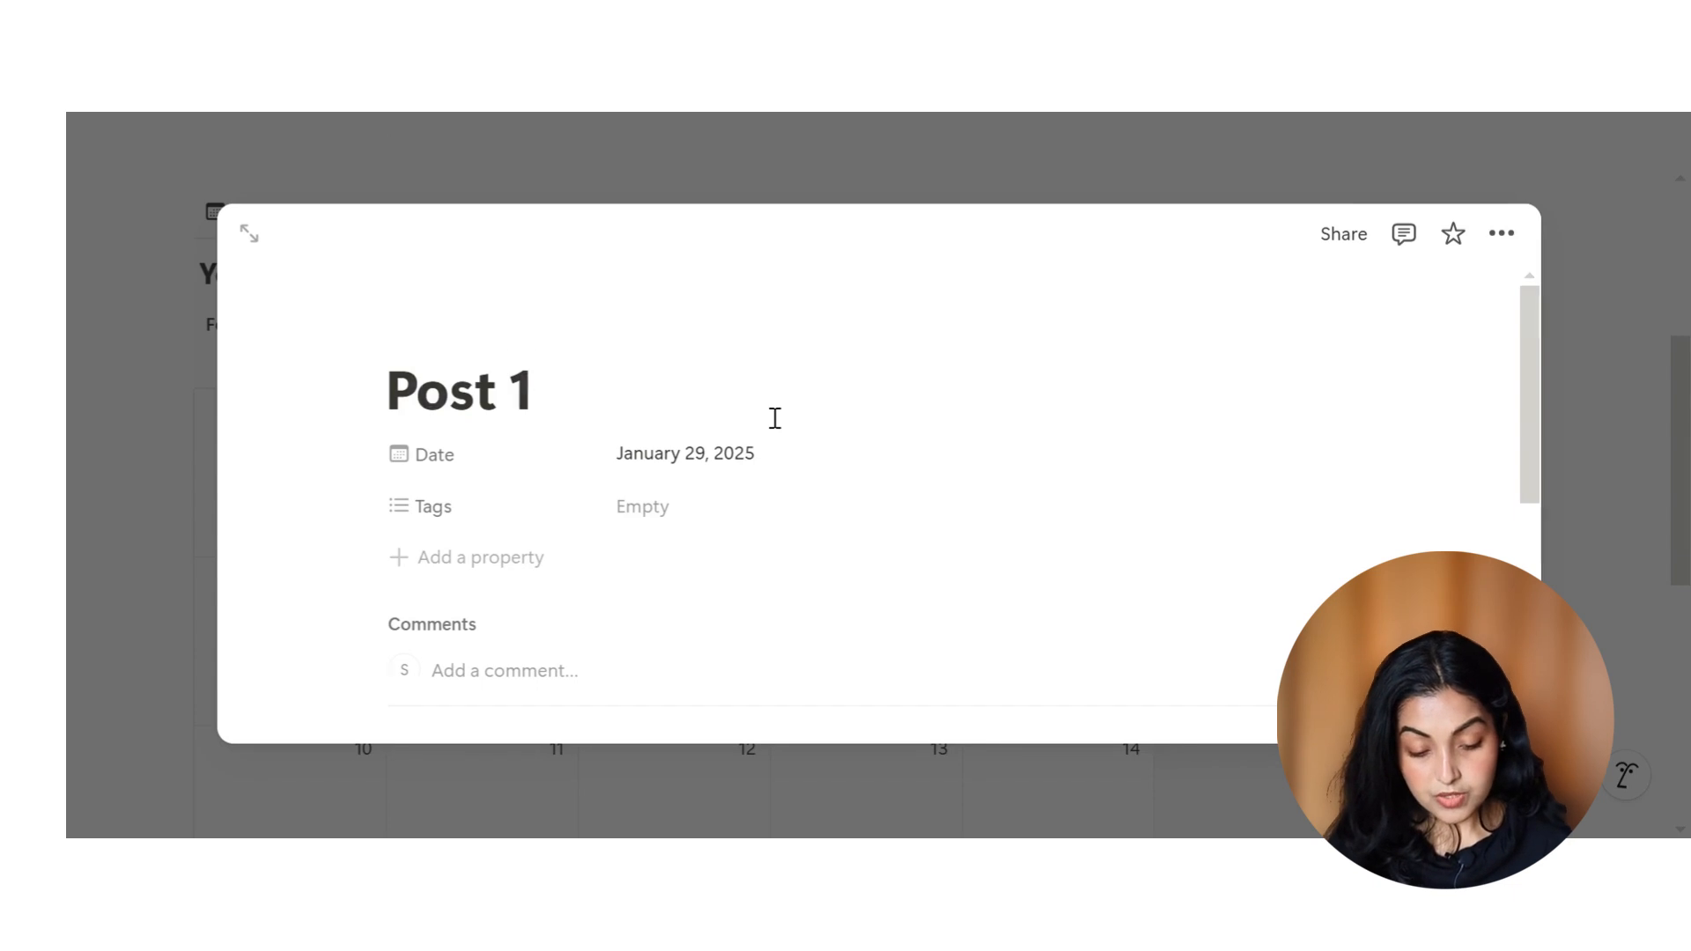
key(Return)
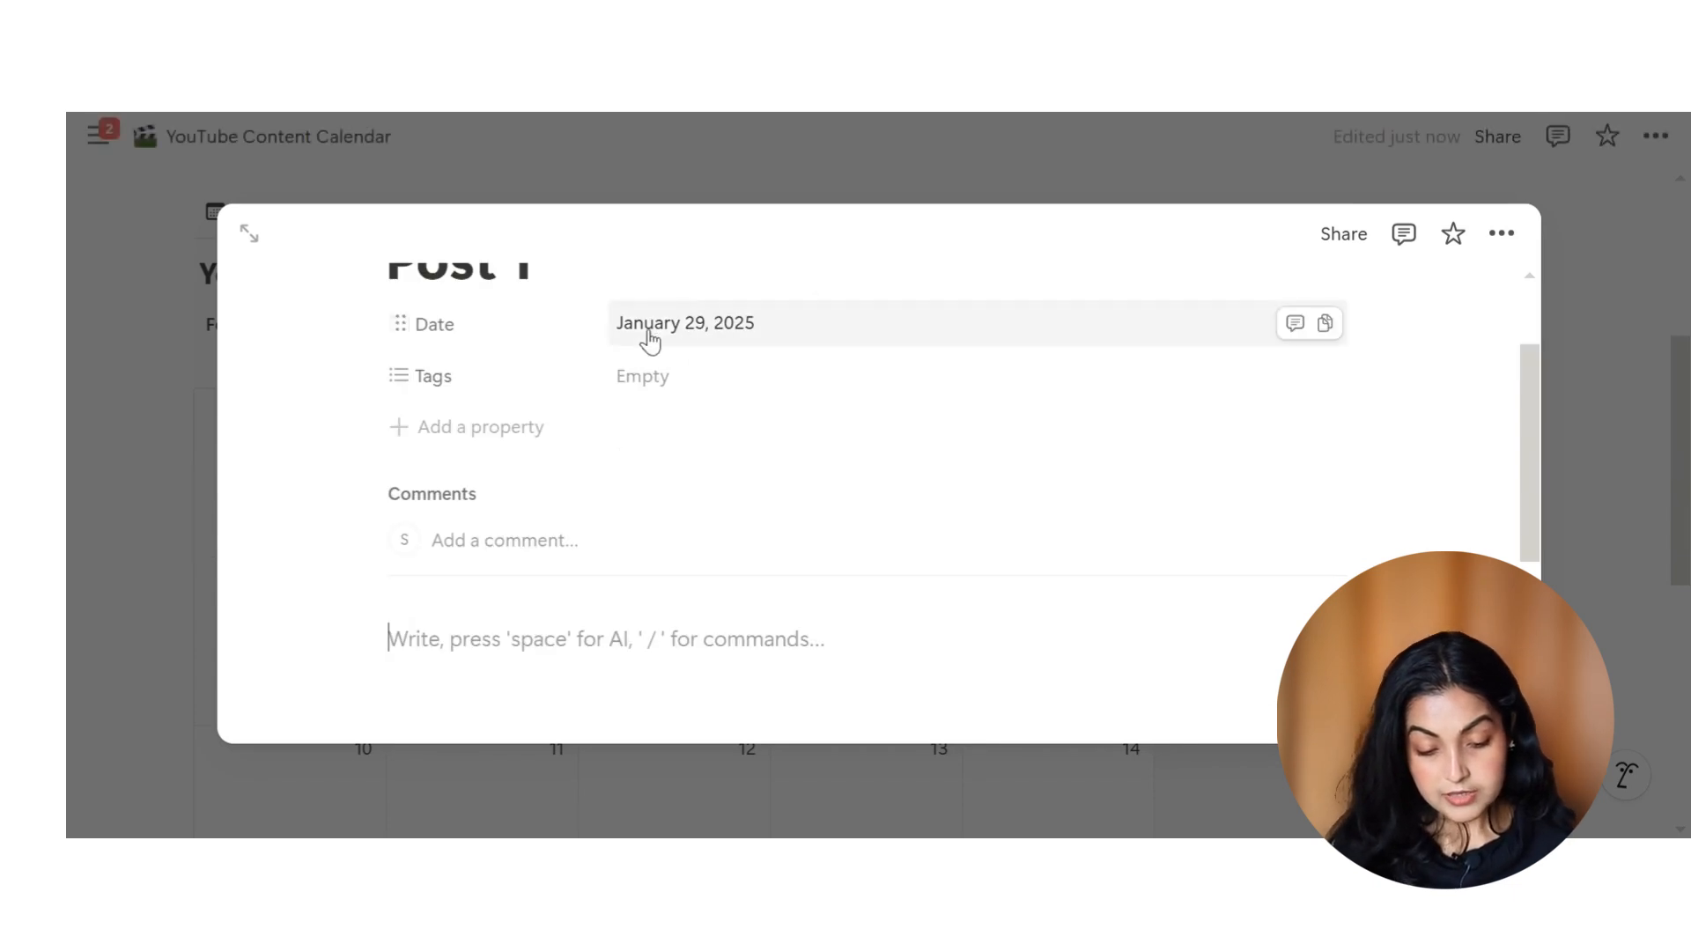
key(Escape)
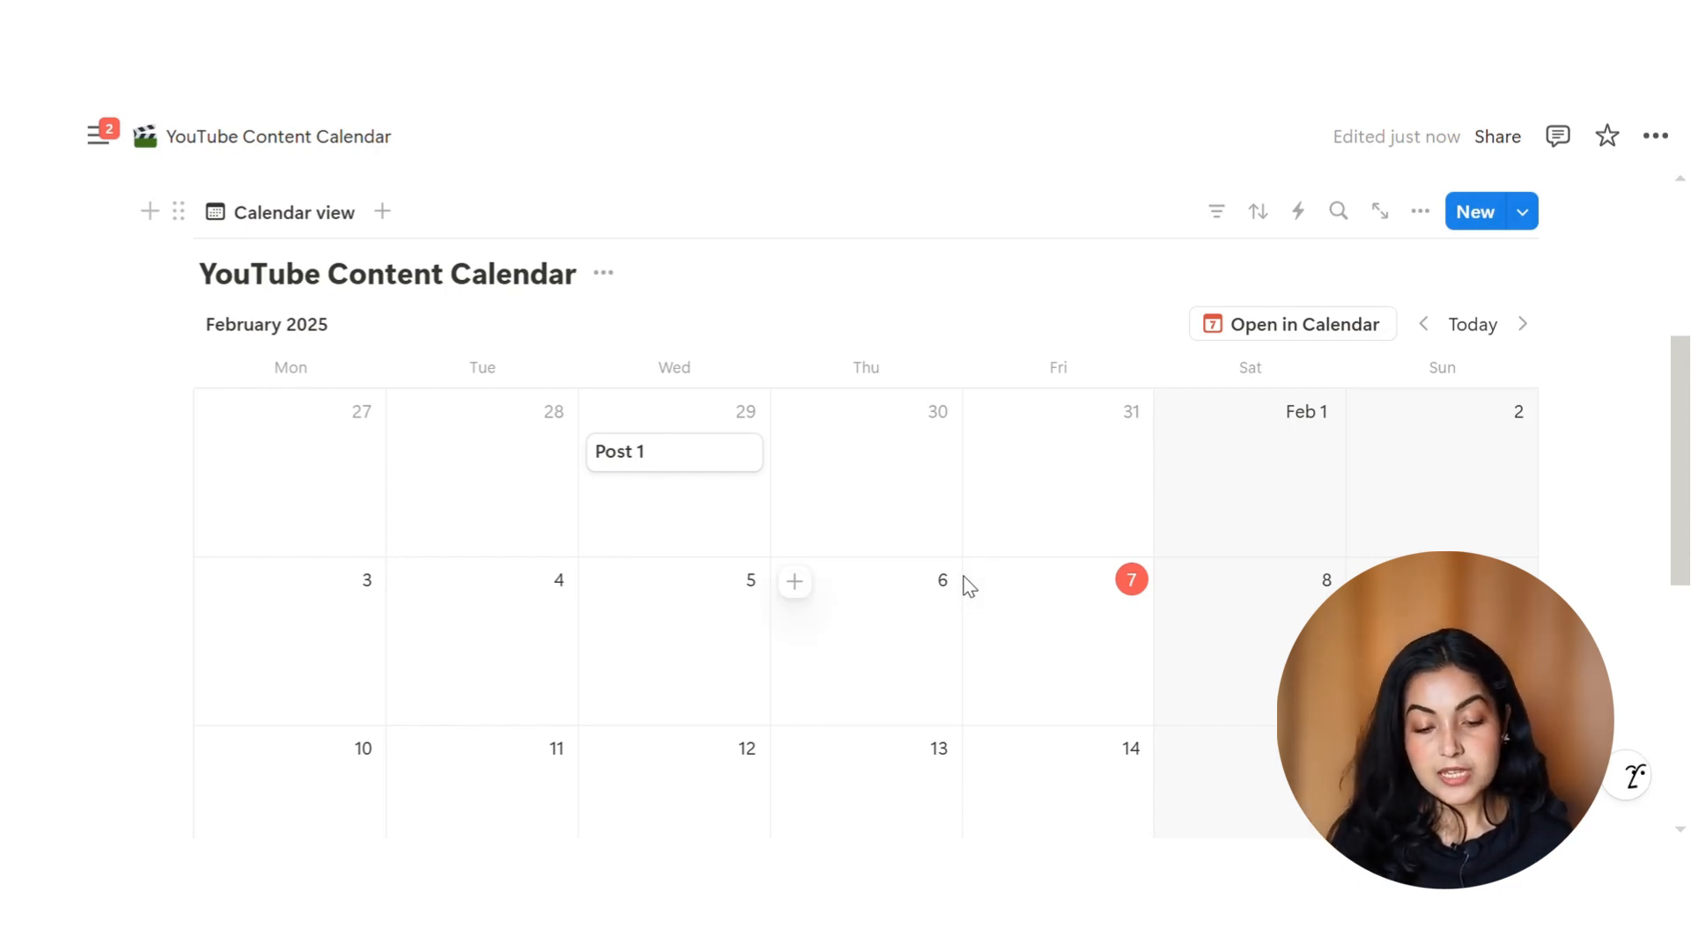
Create a new page template for the calendar database and title it "Video Template"
scroll(1031, 555, down, 1)
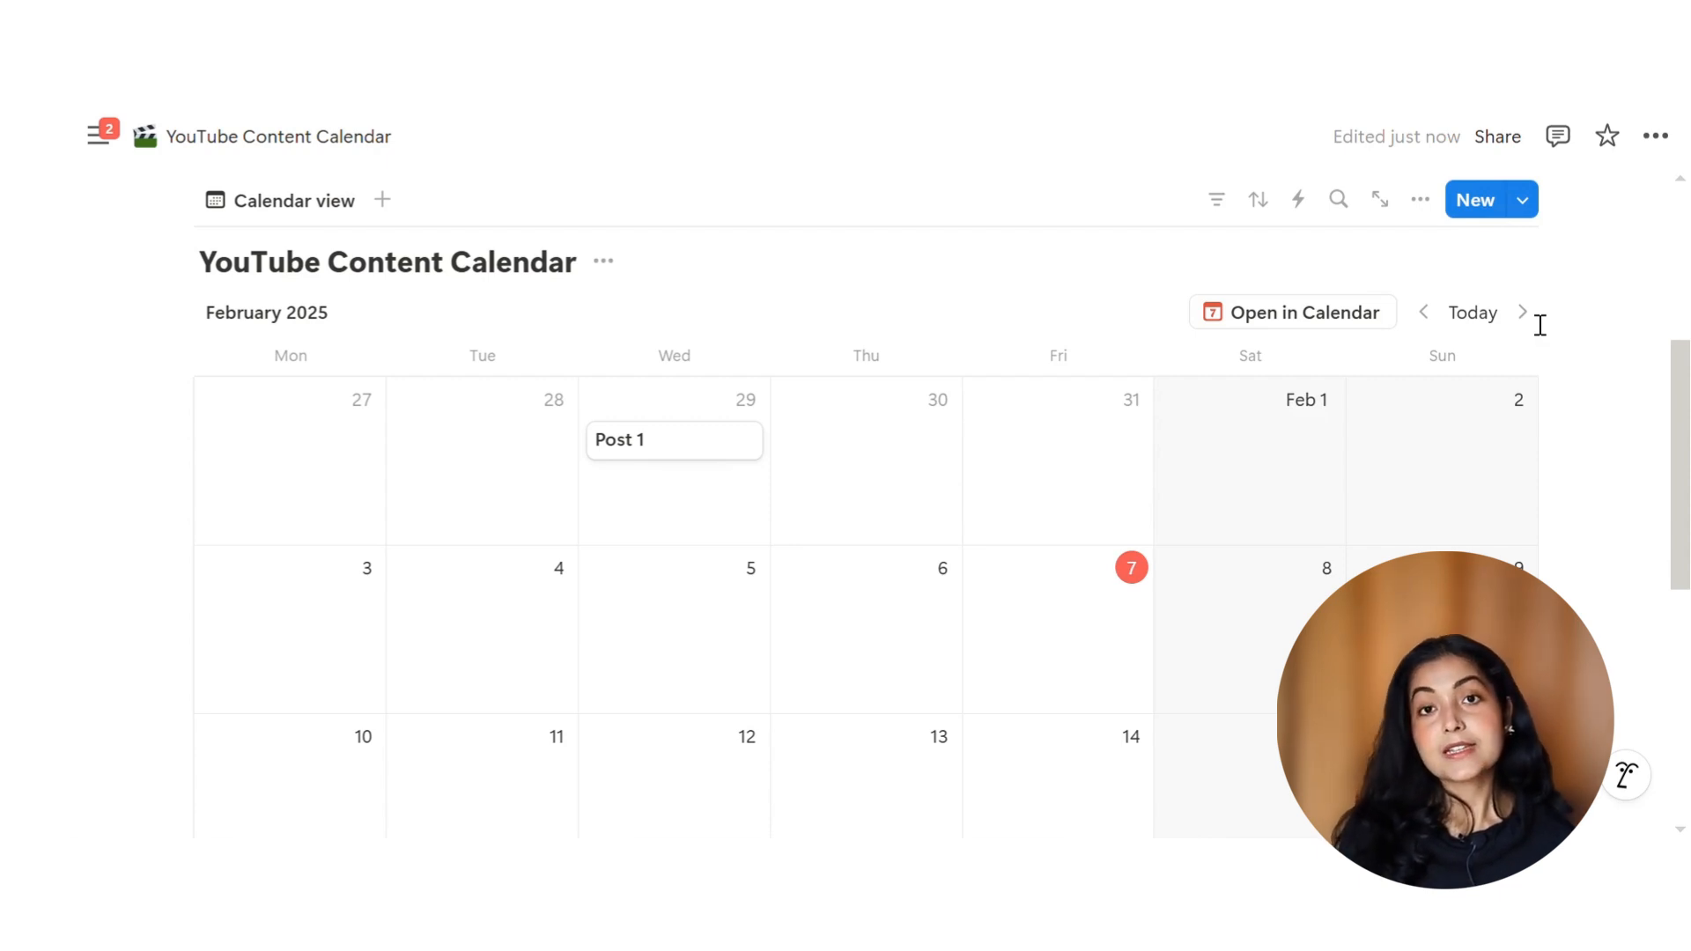
scroll(1541, 326, up, 2)
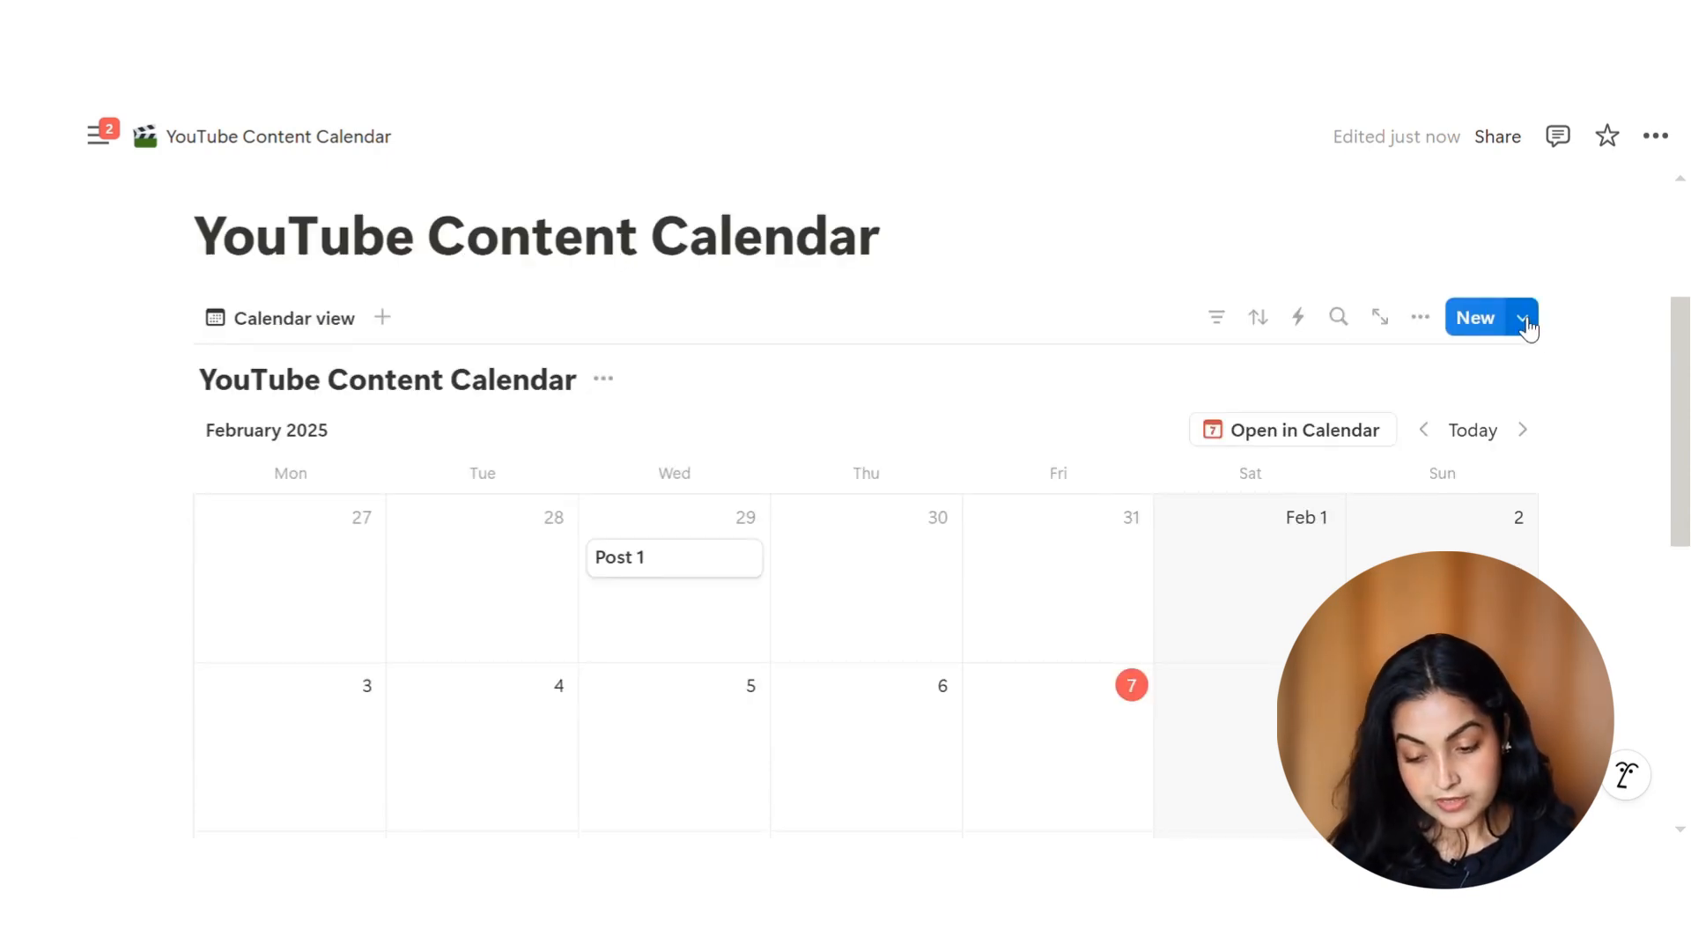
click(1523, 319)
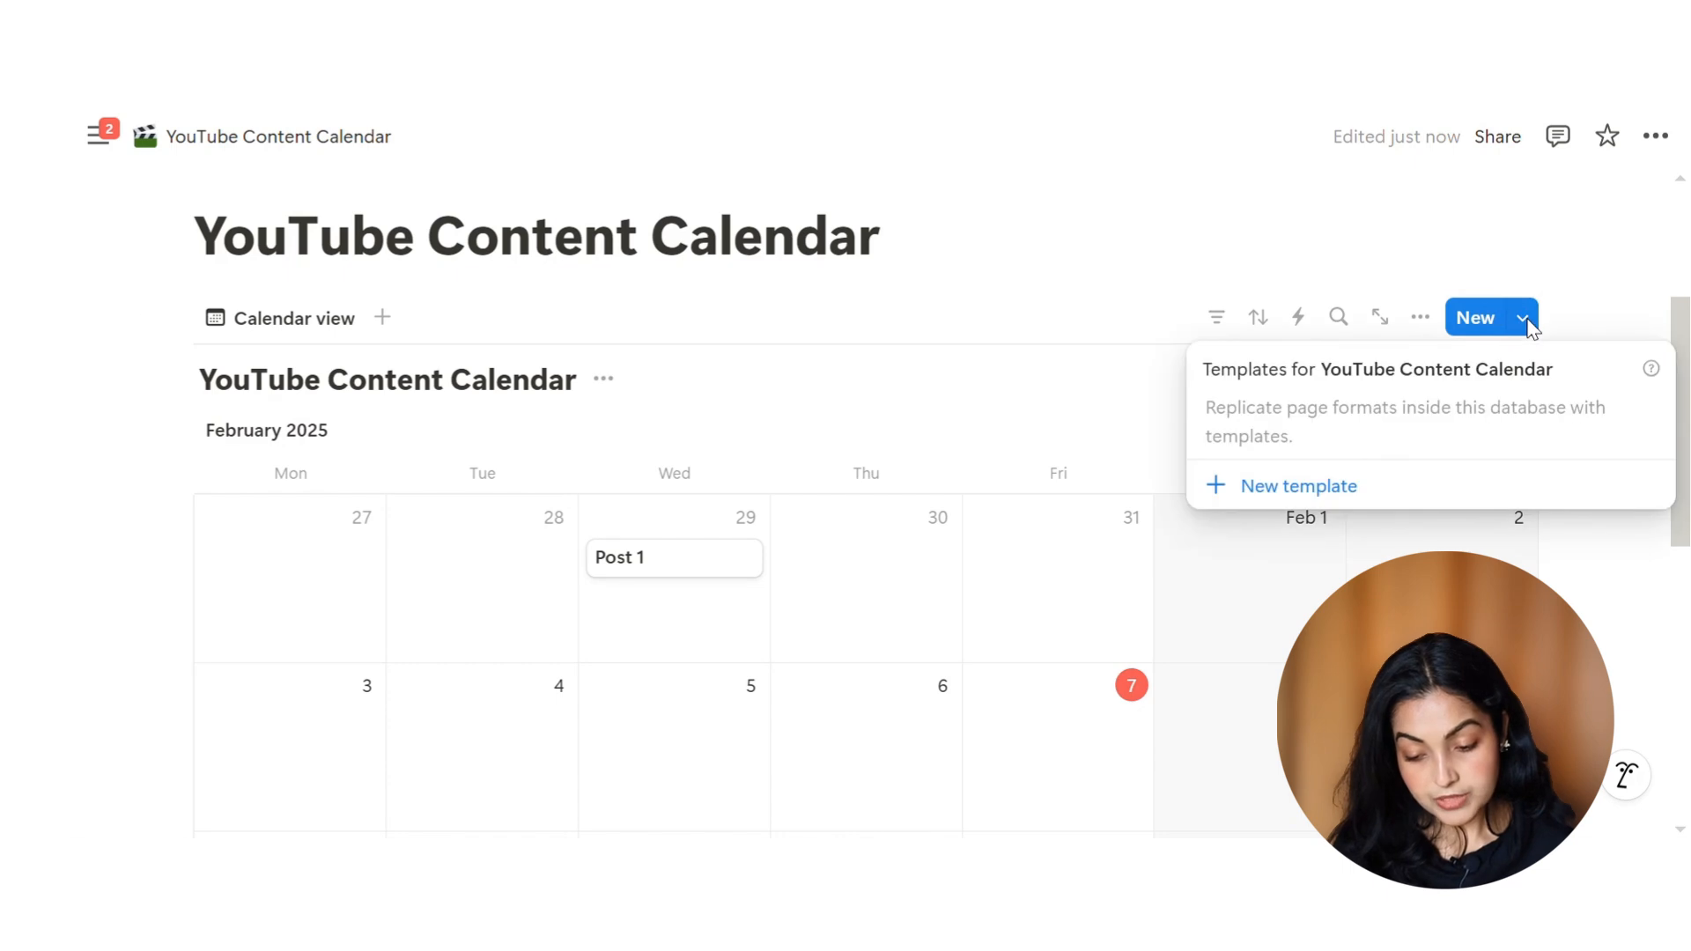
click(1305, 486)
text(Video Template)
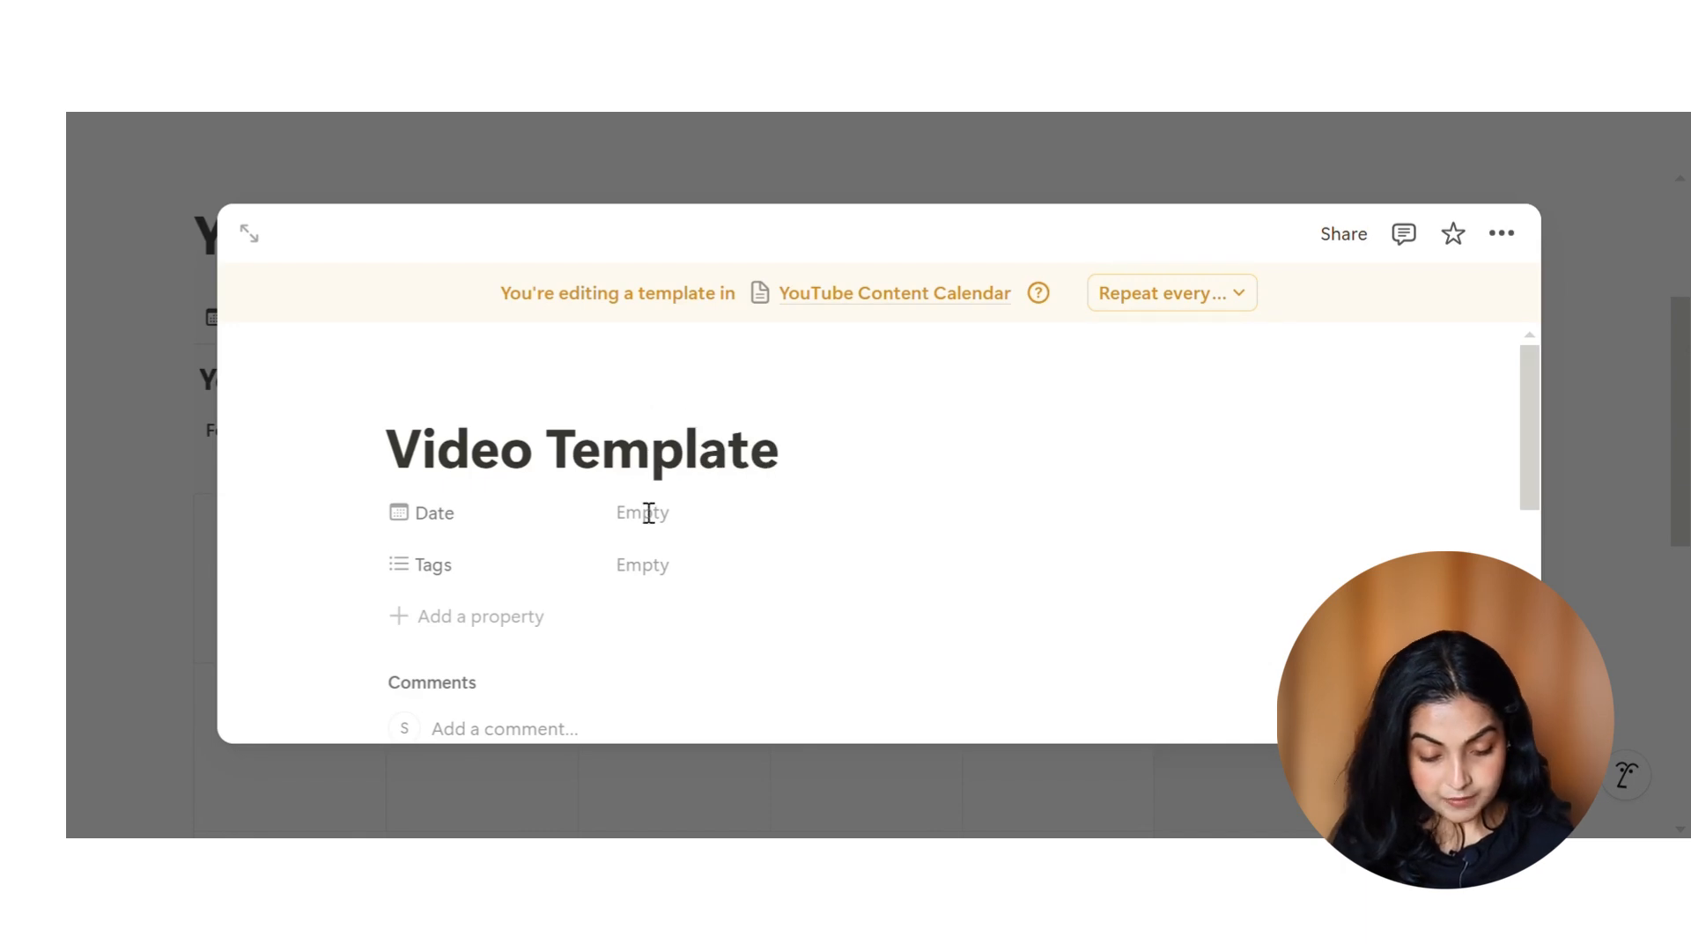
Rename the template's Date property to "Publish Date"
scroll(642, 645, down, 2)
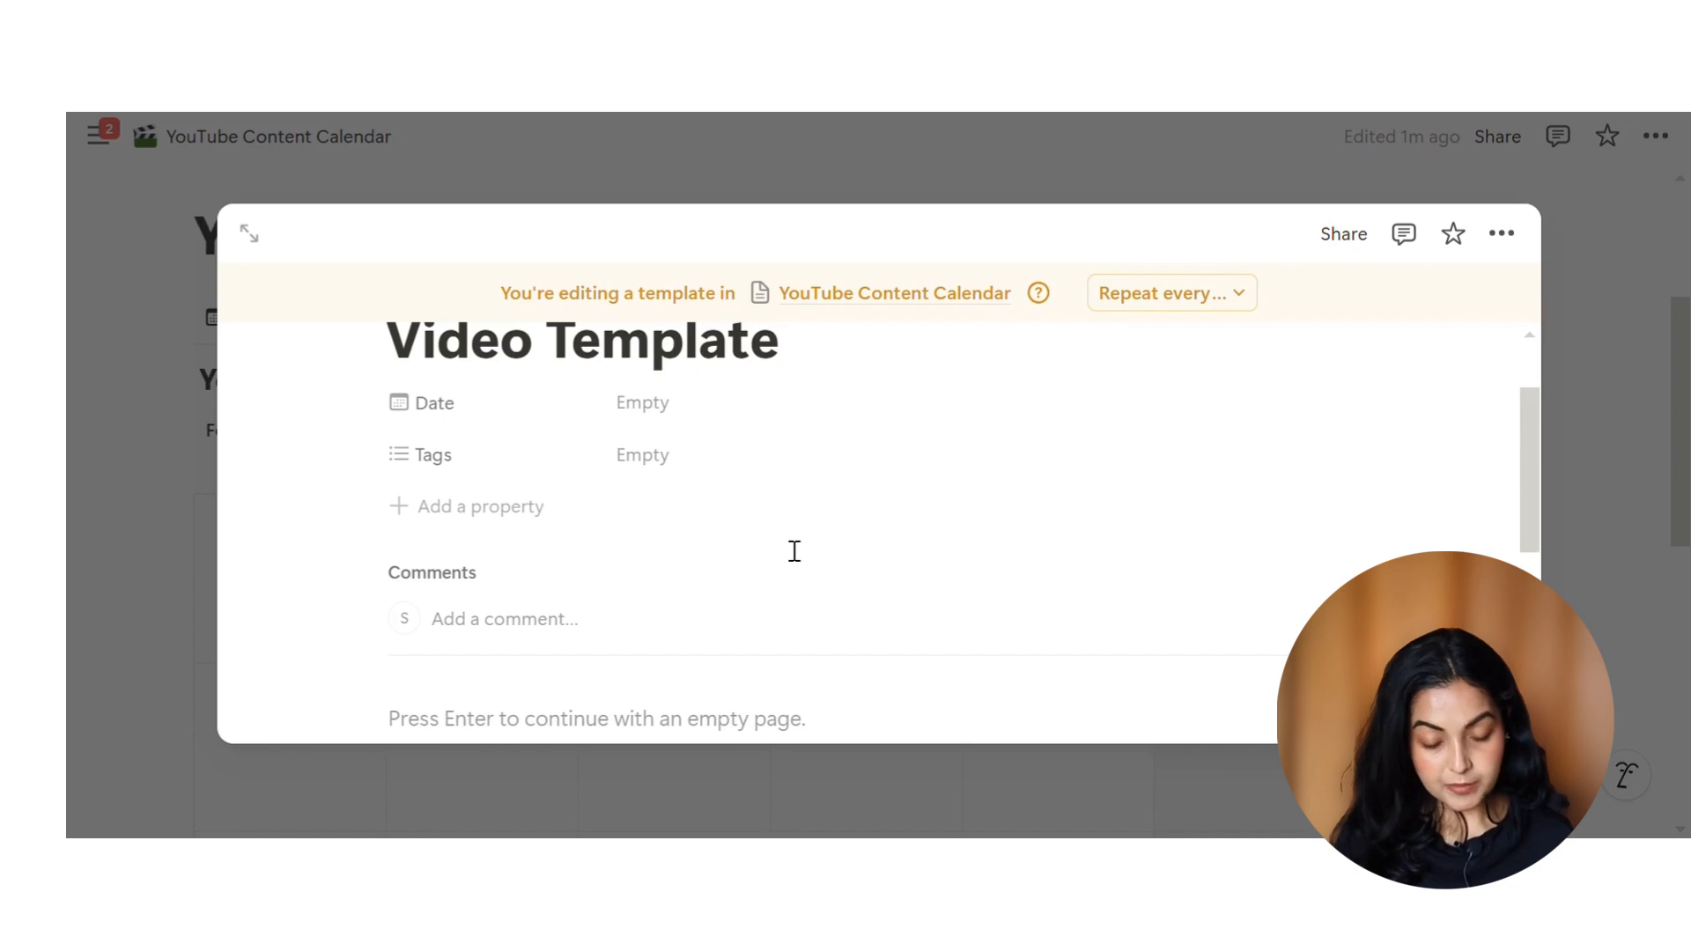
click(487, 407)
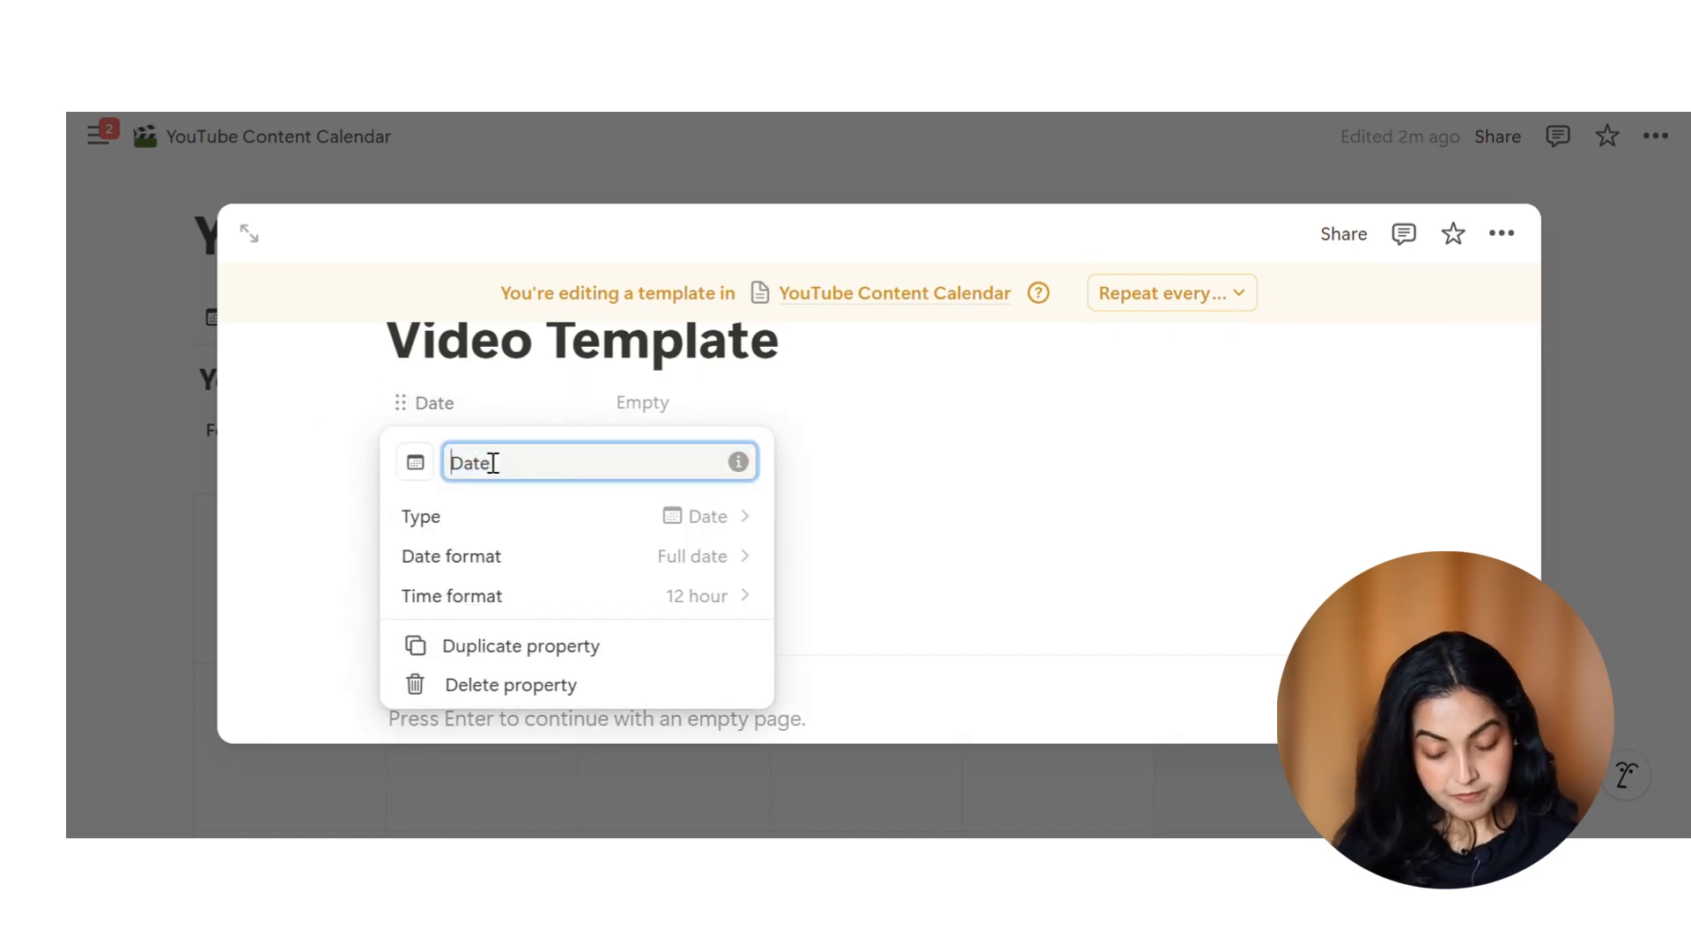
text(Publish)
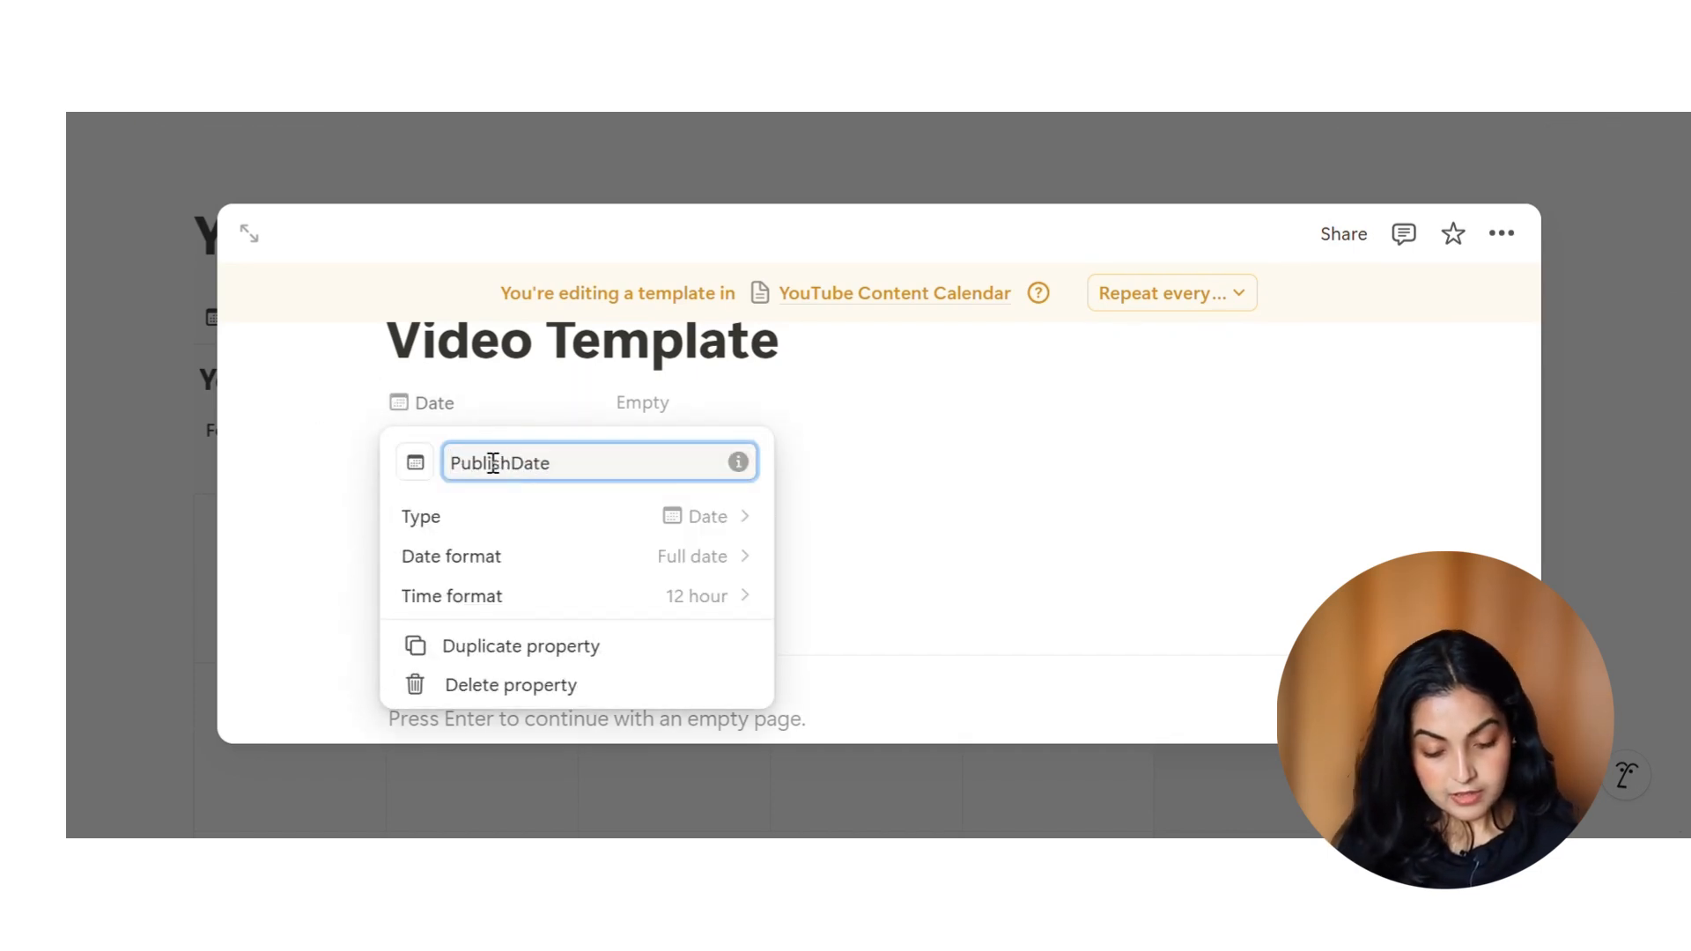
click(947, 536)
Rename the template's Tags property to "Content Pillar"
click(455, 458)
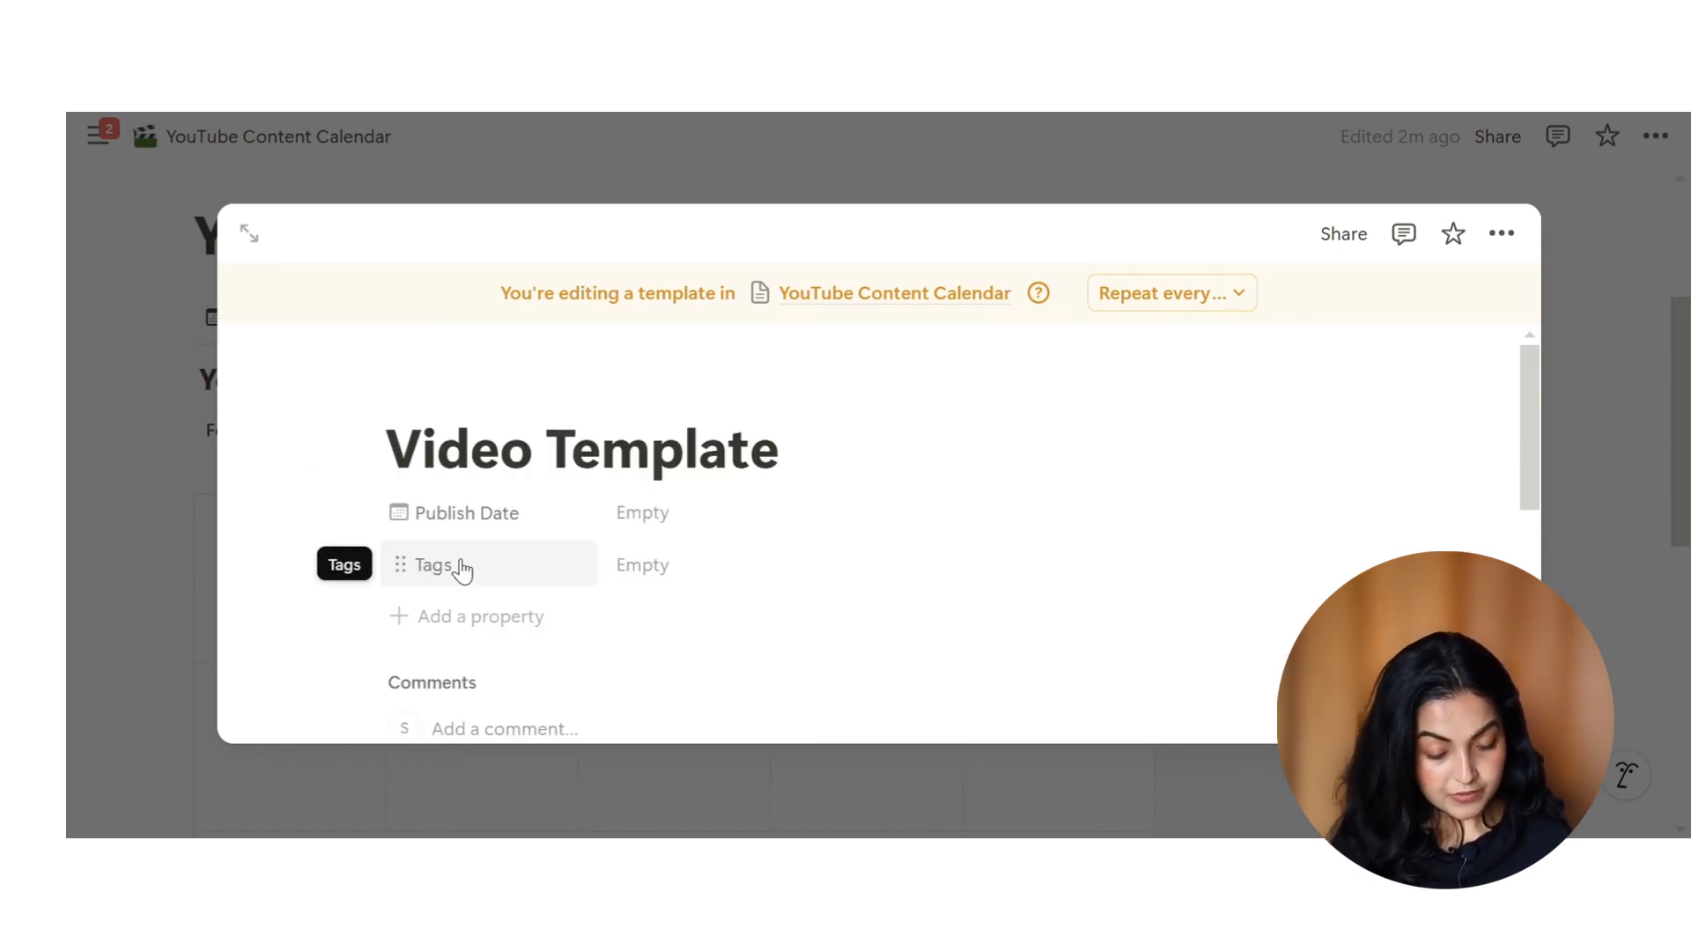
click(461, 566)
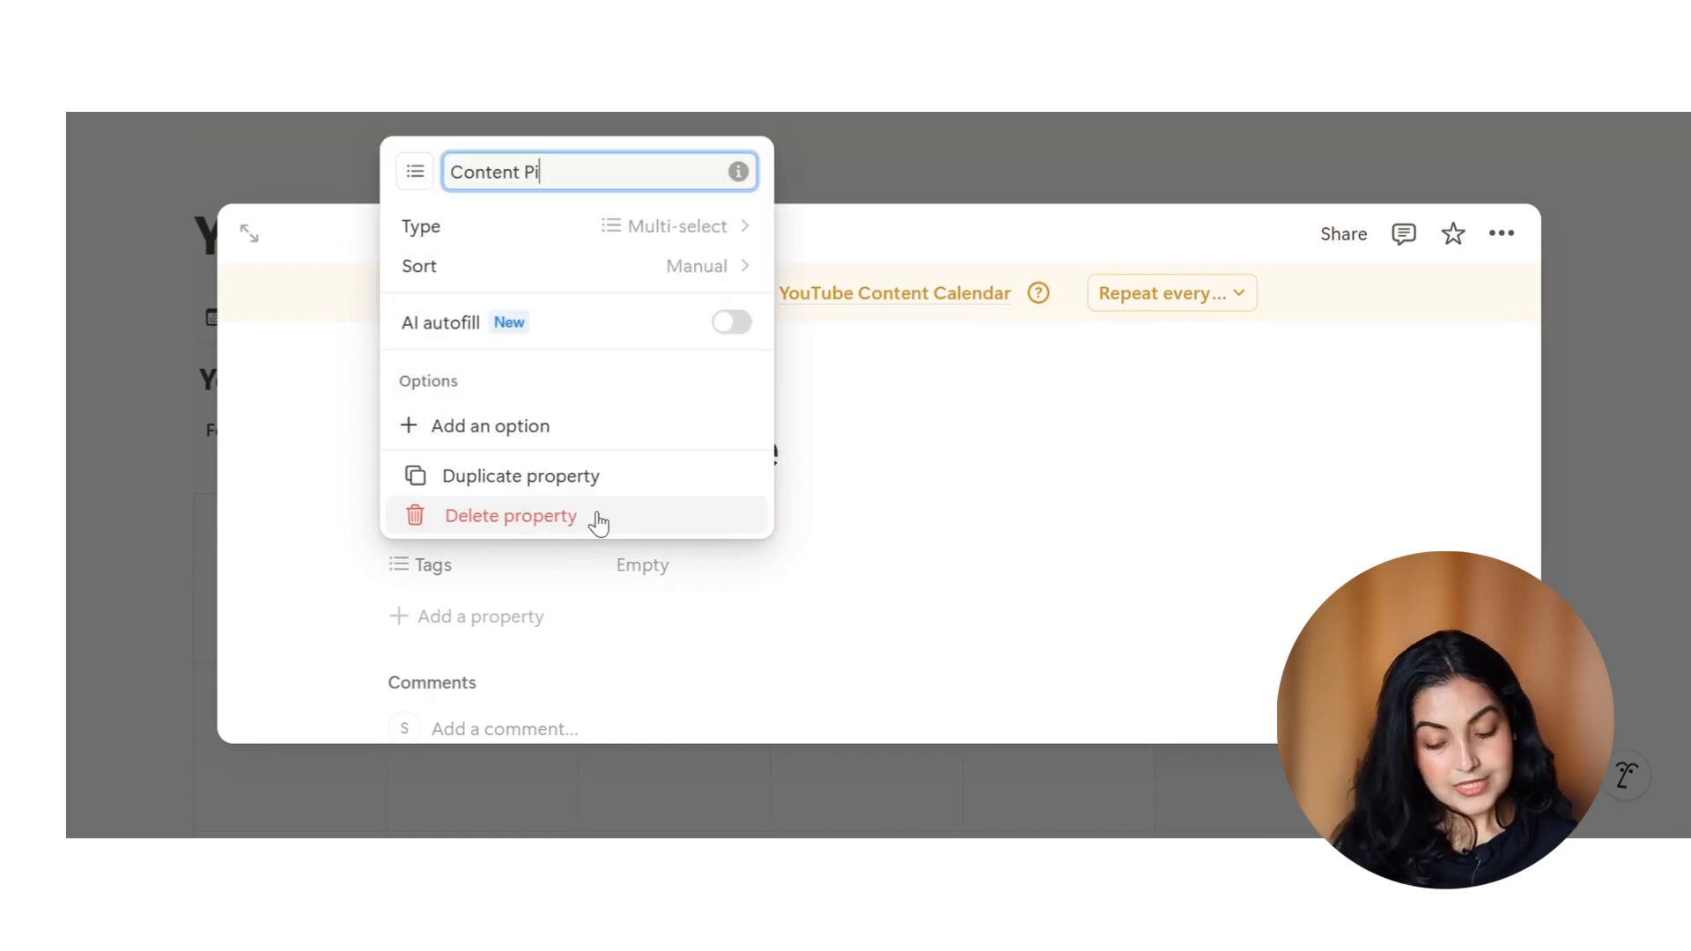
text(llar)
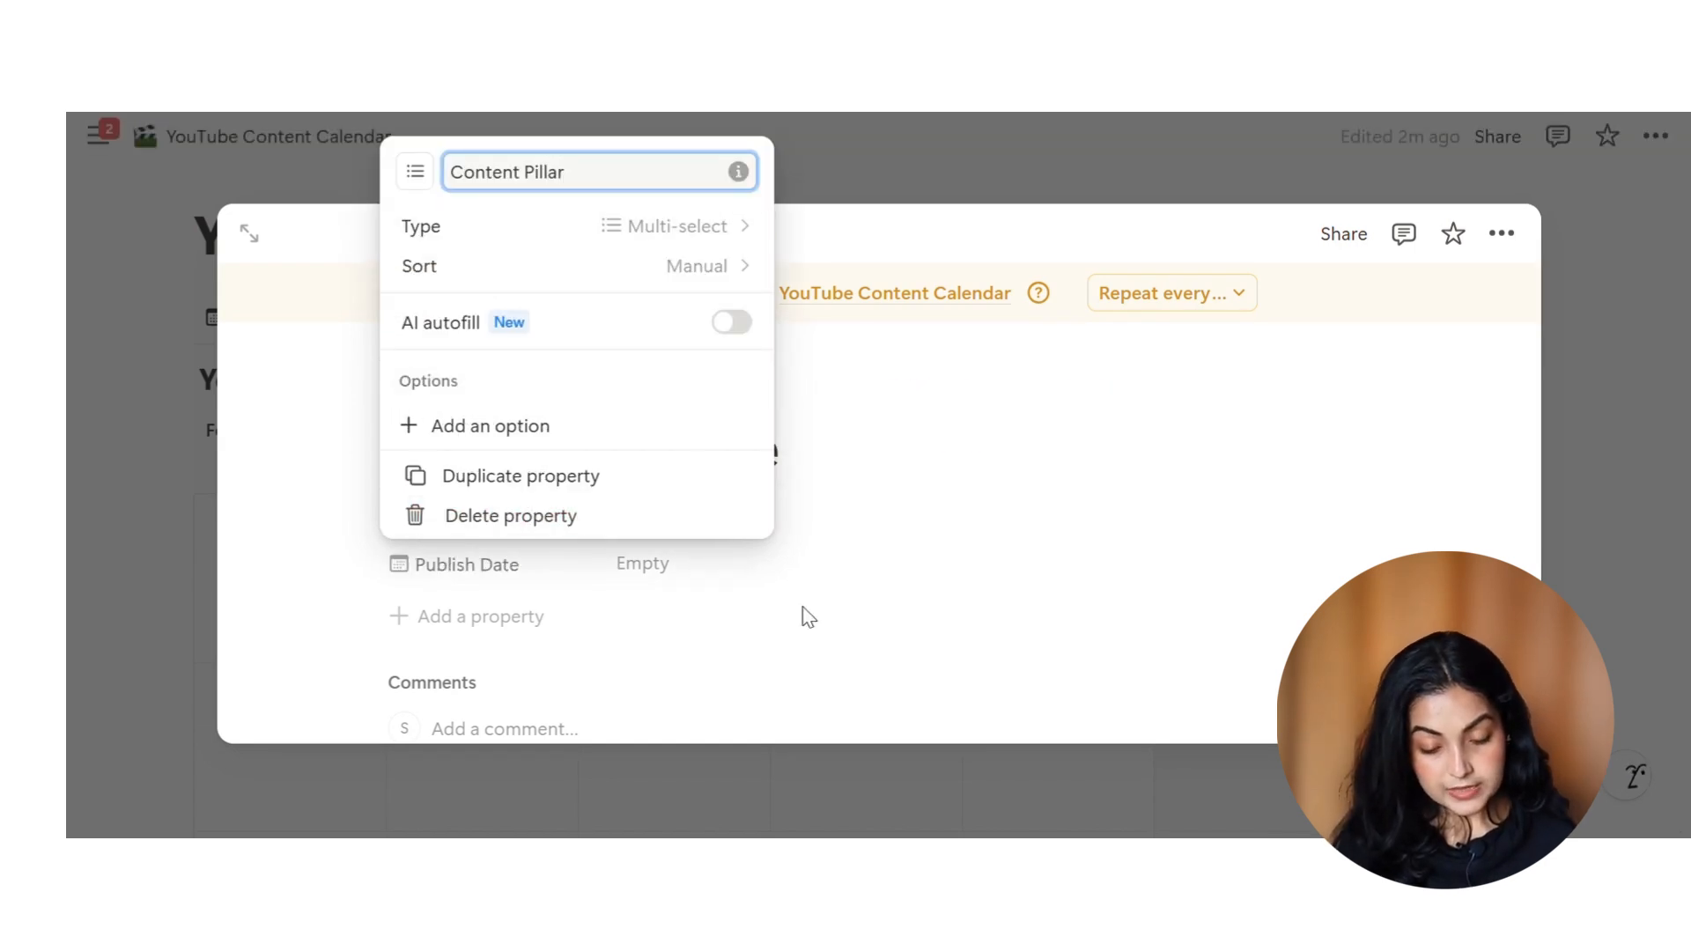
click(809, 622)
Create the options Skincare, Haircare and Lifestyle for the Content Pillar property
click(690, 513)
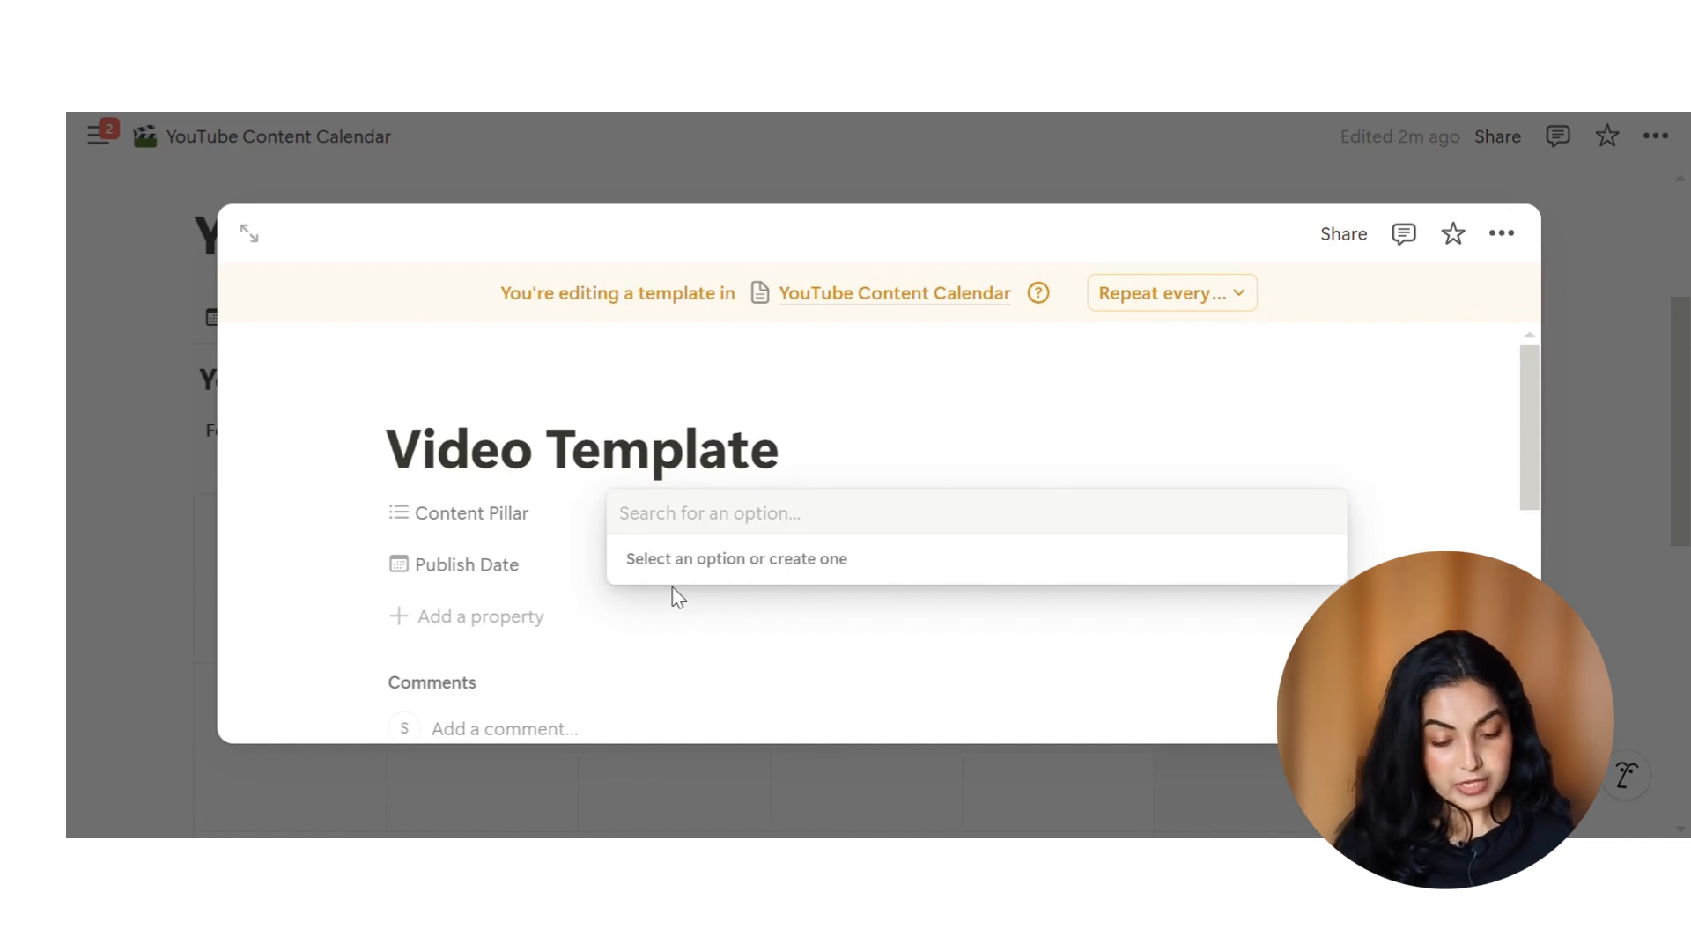
text(Skincare)
key(Return)
text(Haircare)
key(Return)
text(Lifestyle)
key(Return)
click(1125, 423)
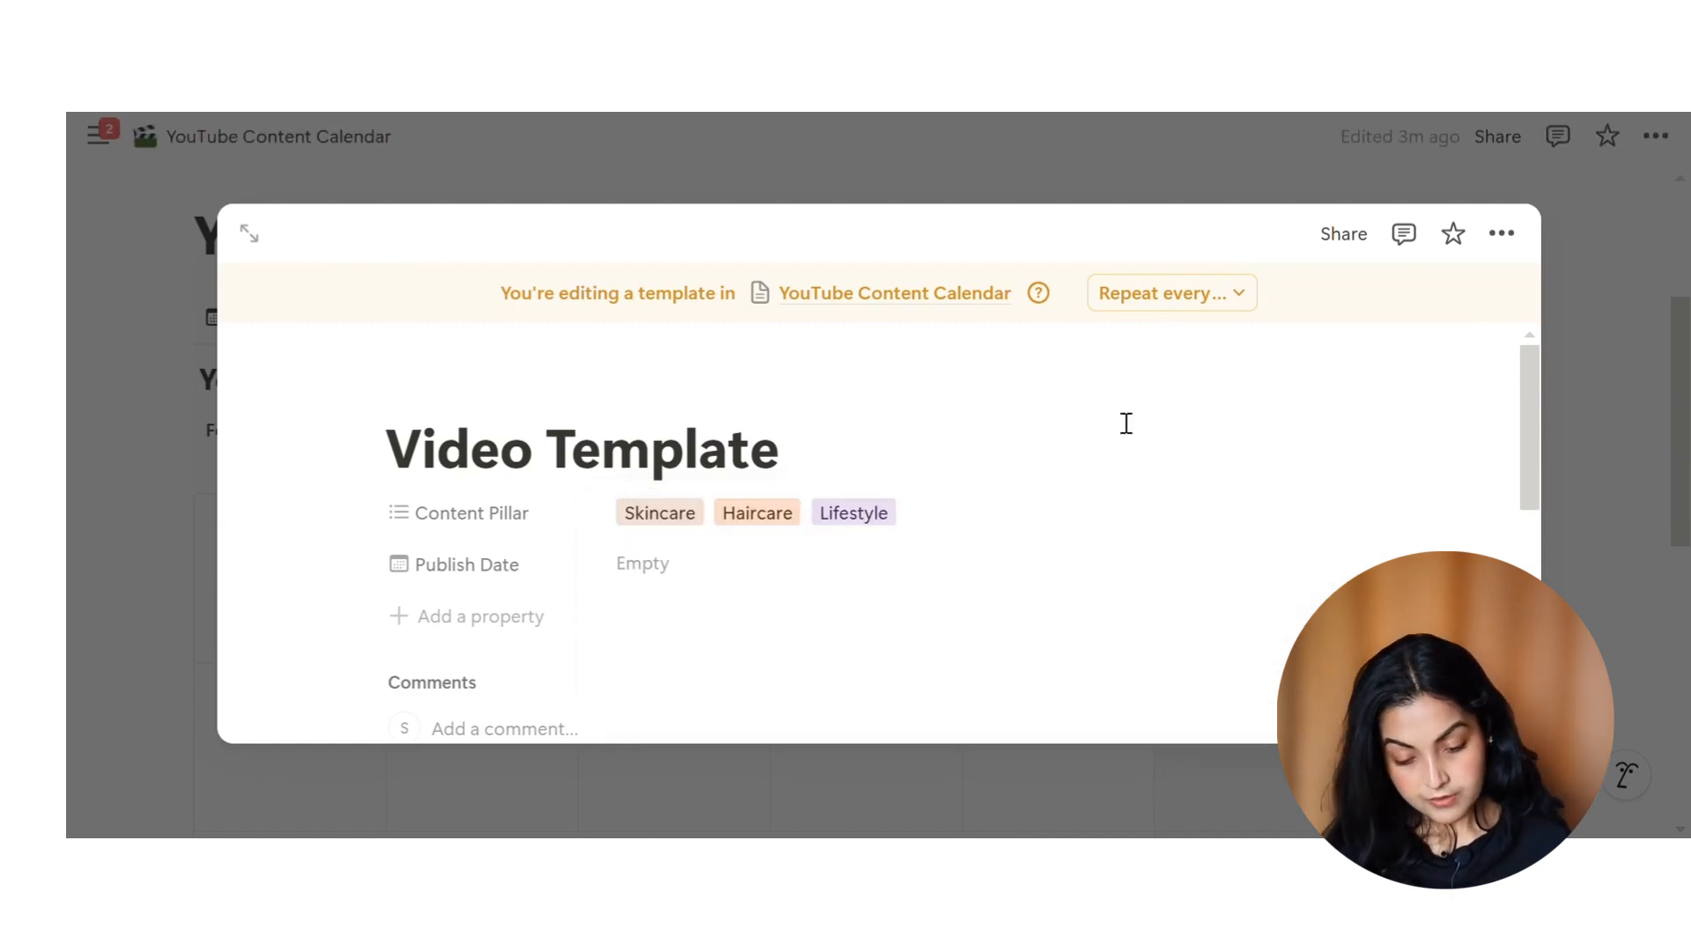
Deselect Skincare, Haircare and Lifestyle in the template's Content Pillar property, keeping them as available options
click(645, 524)
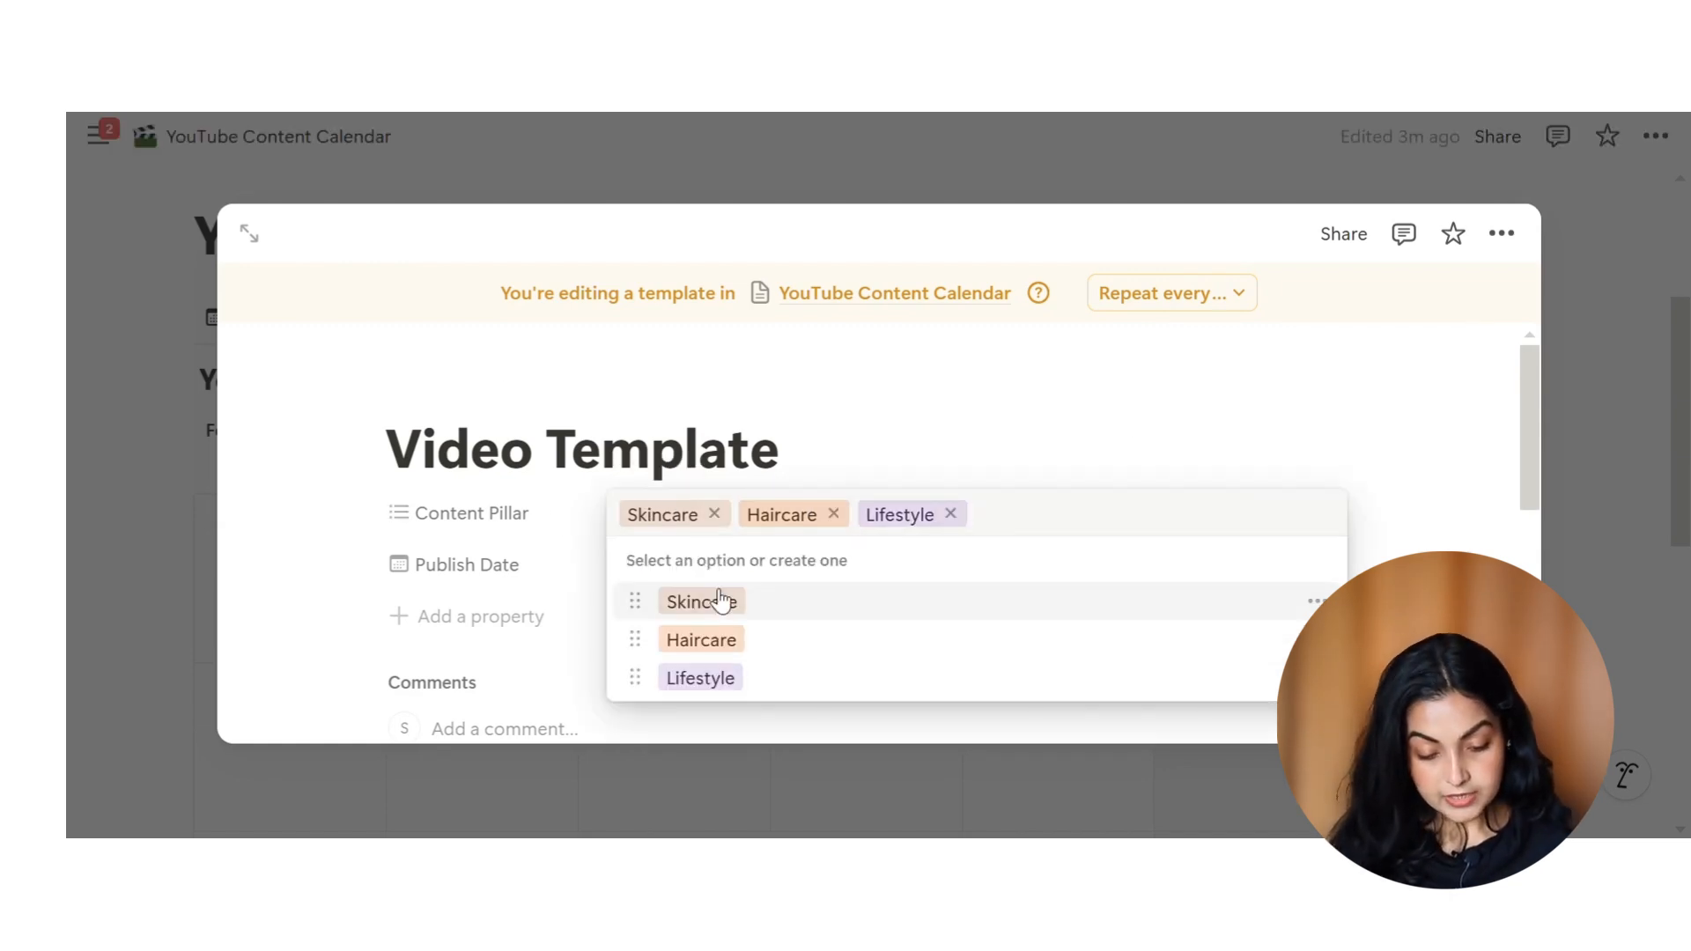
click(714, 514)
click(715, 514)
click(715, 514)
click(941, 445)
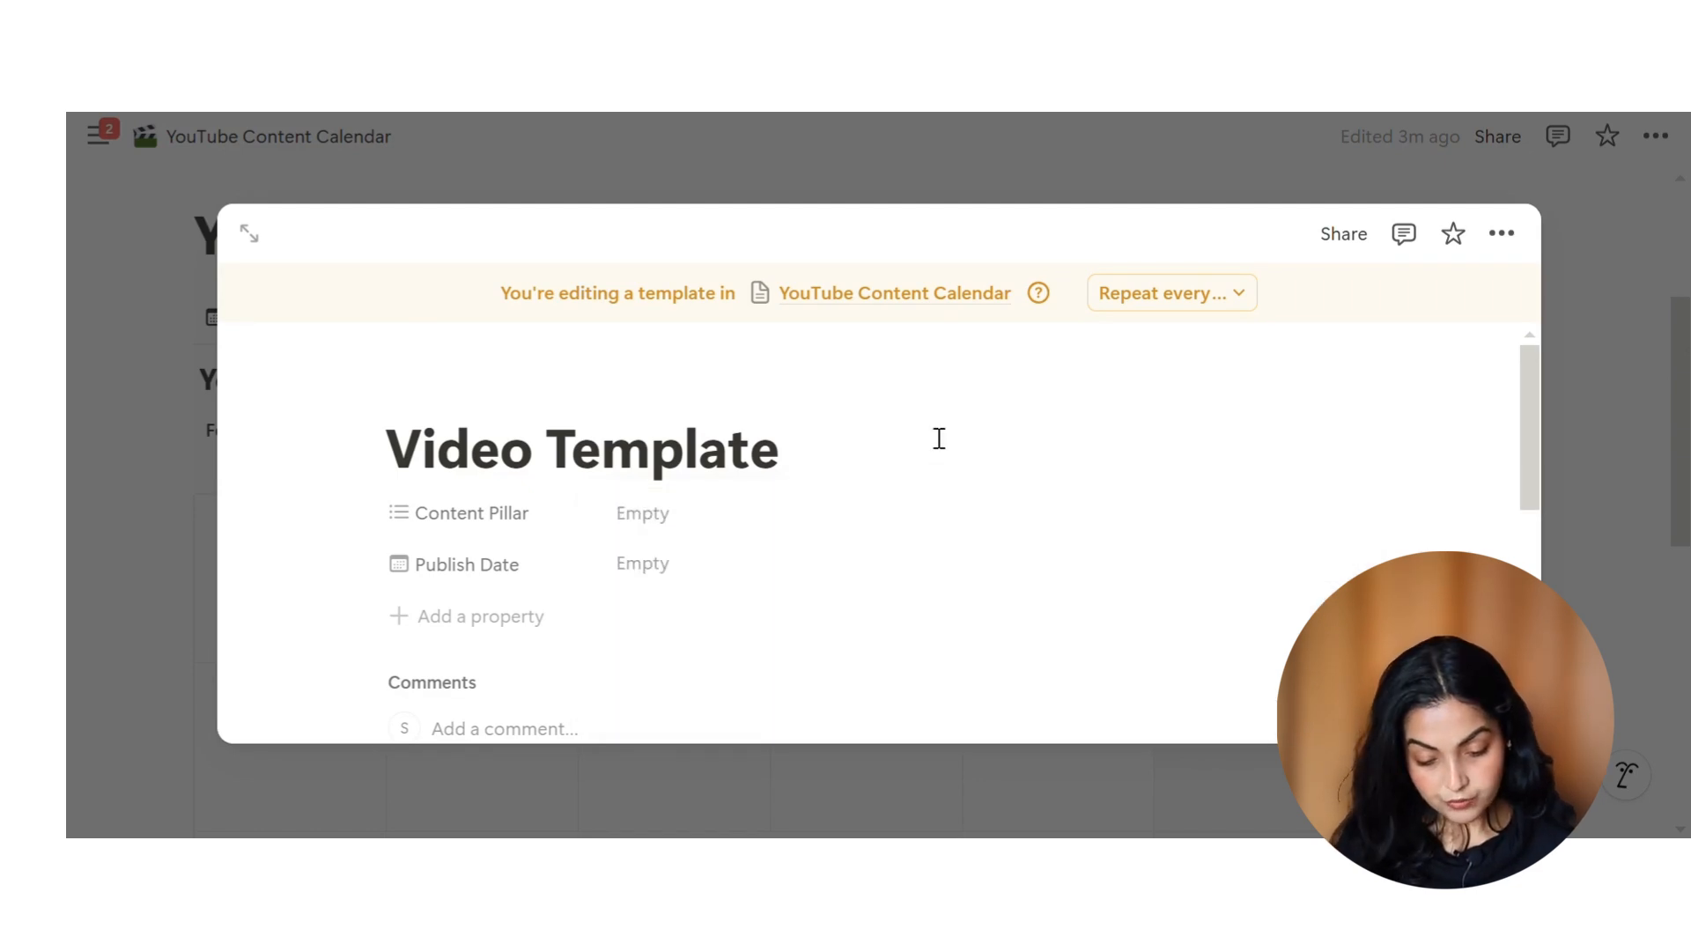
Add a Select property named "Format" to the Video Template
click(492, 621)
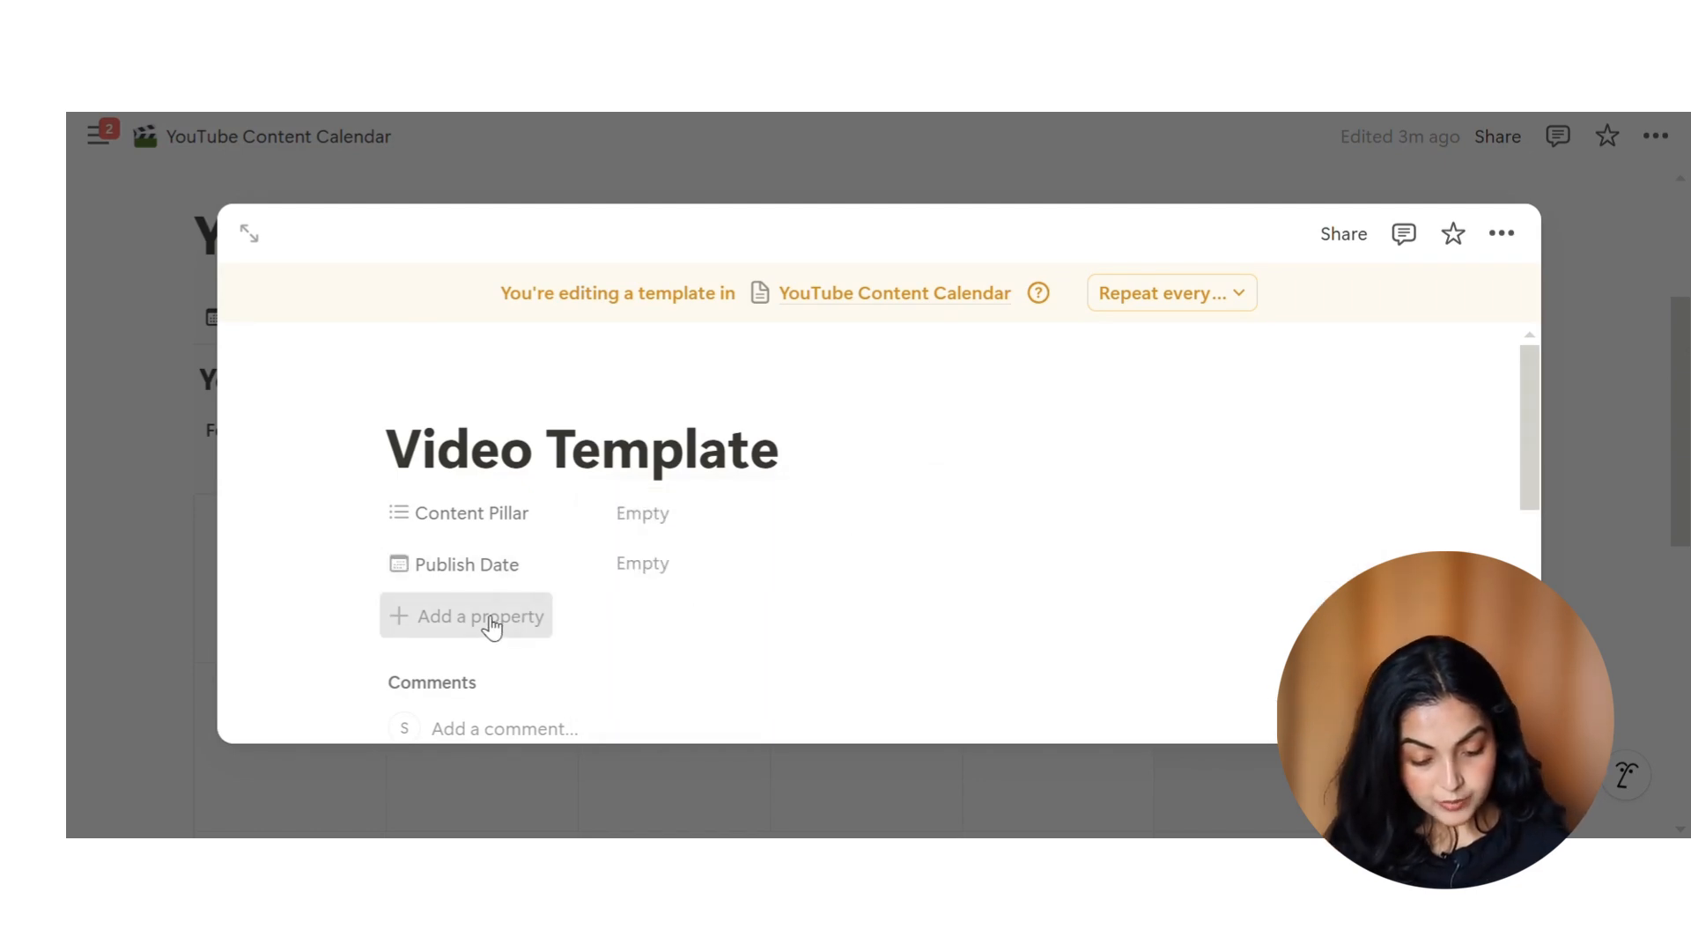
text(sele)
click(513, 440)
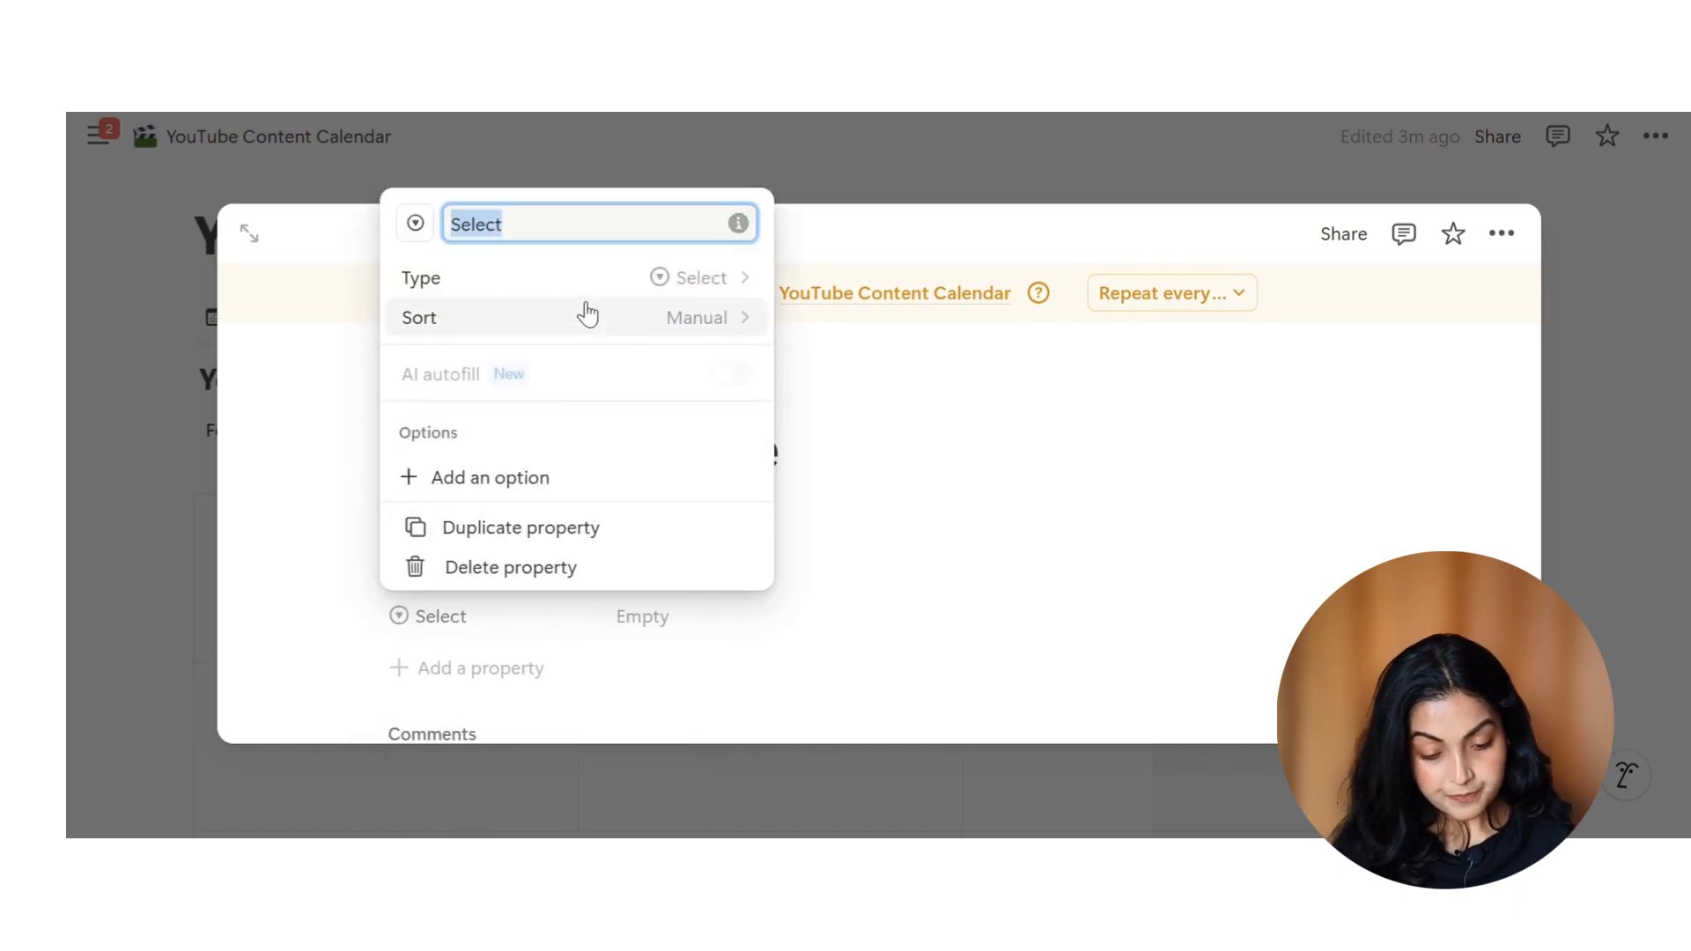
text(Format)
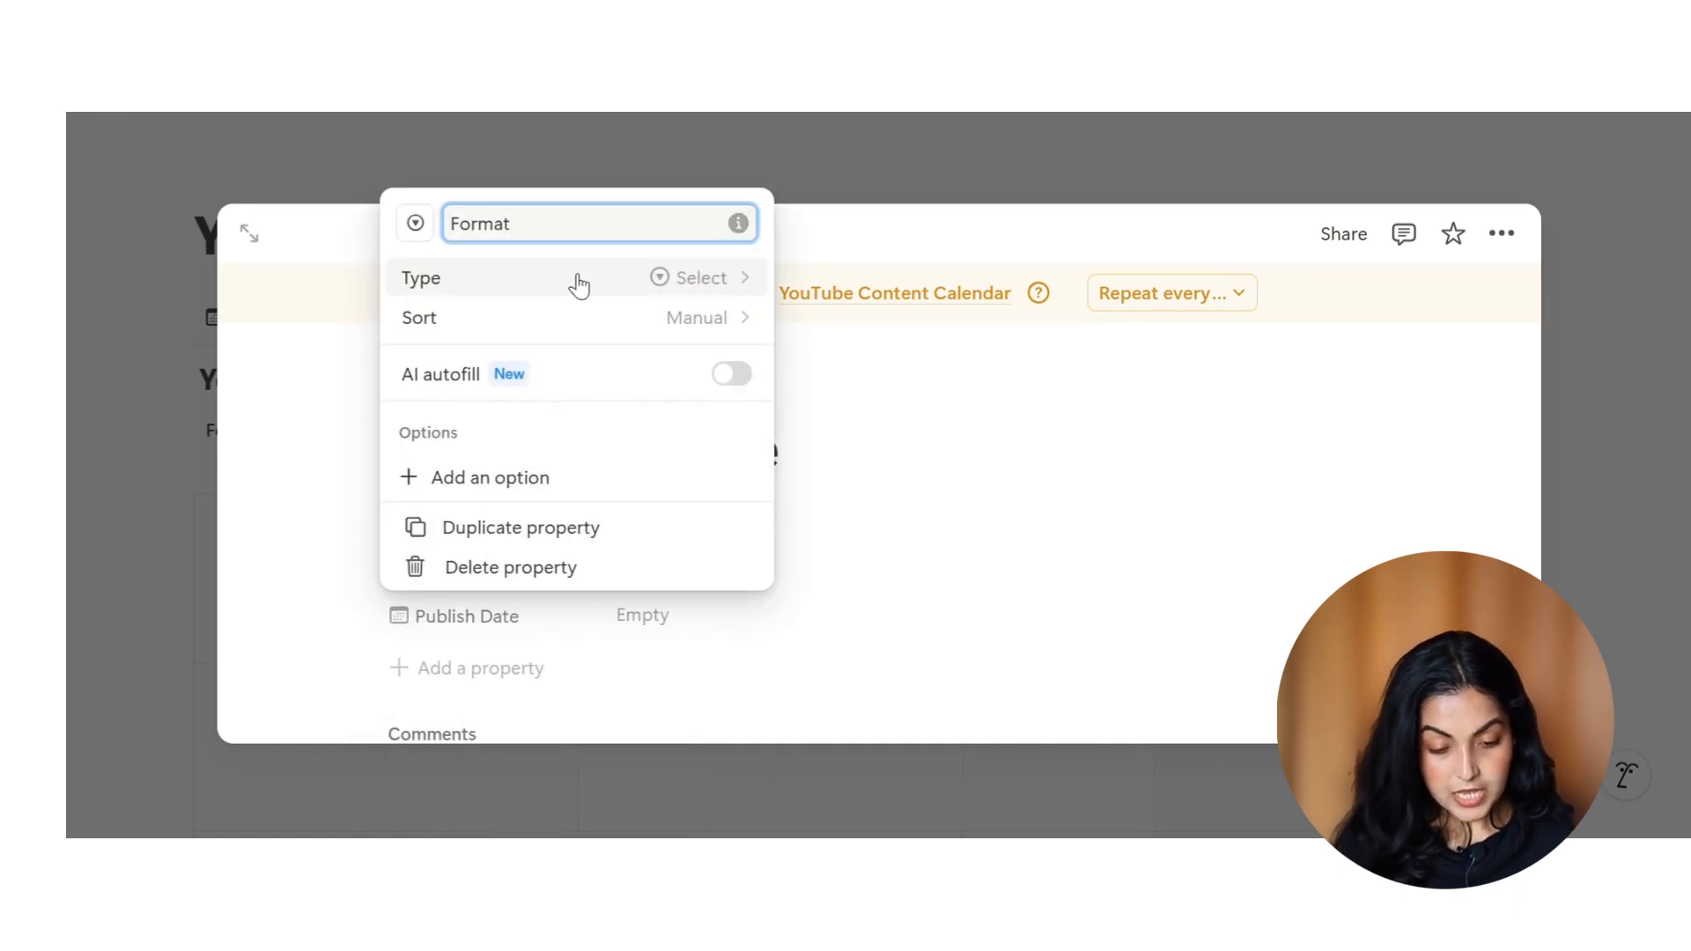
click(1042, 649)
Create the options "Long form" and "Shorts" for the template's Format property
click(679, 576)
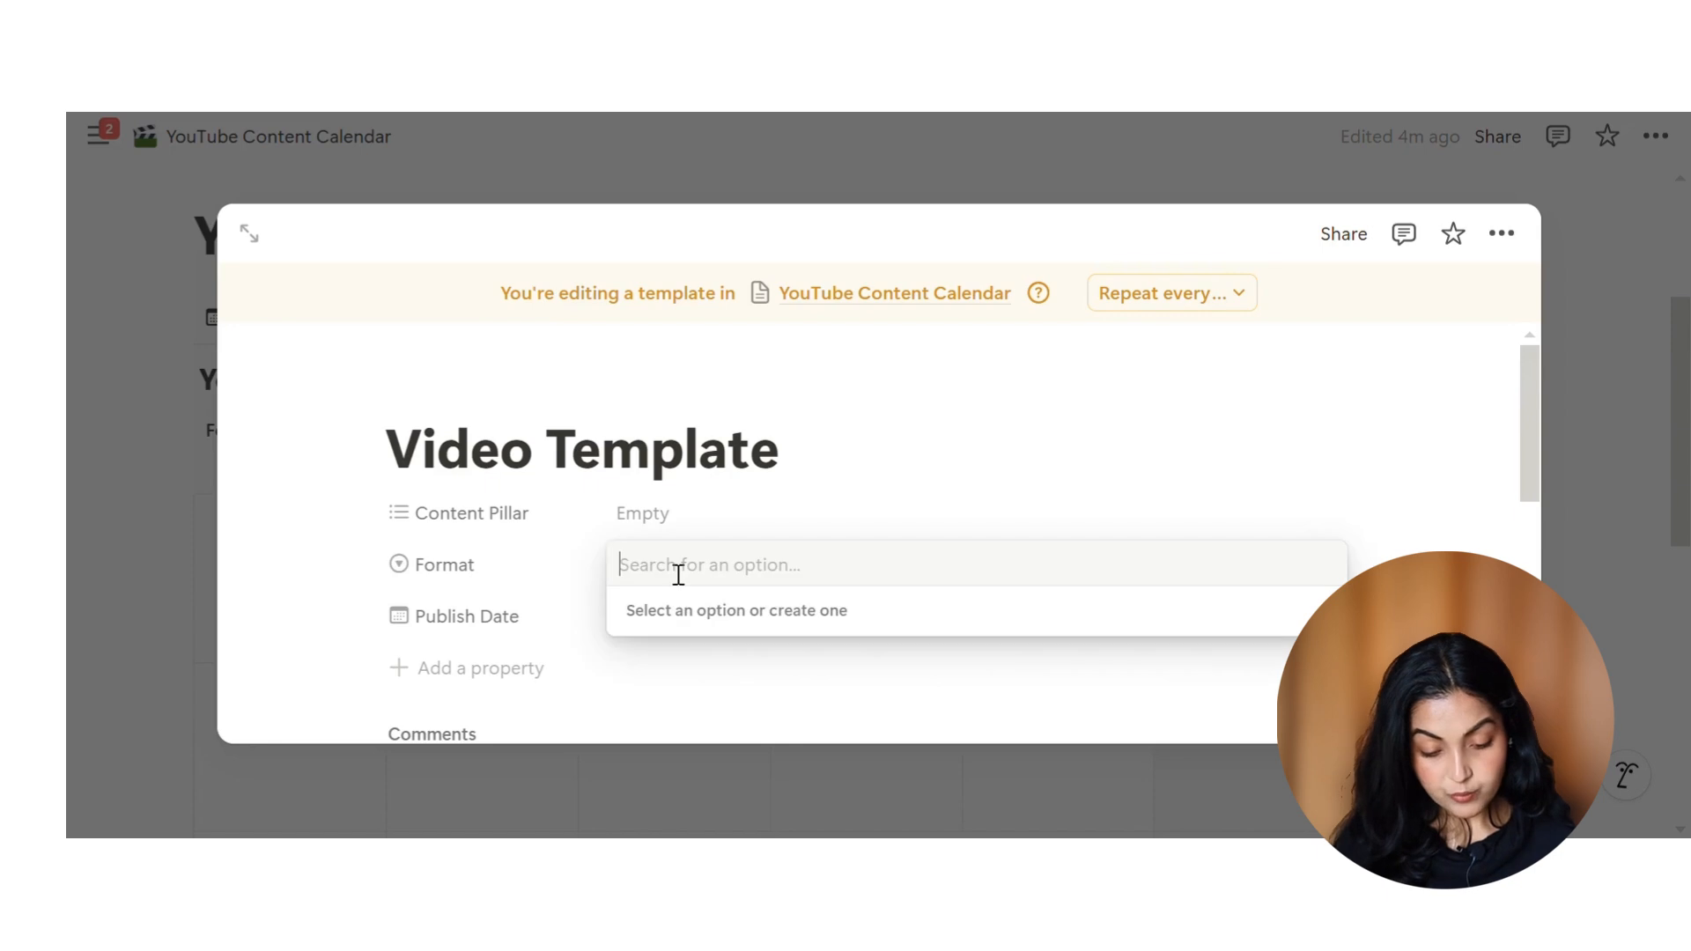
text(Long form)
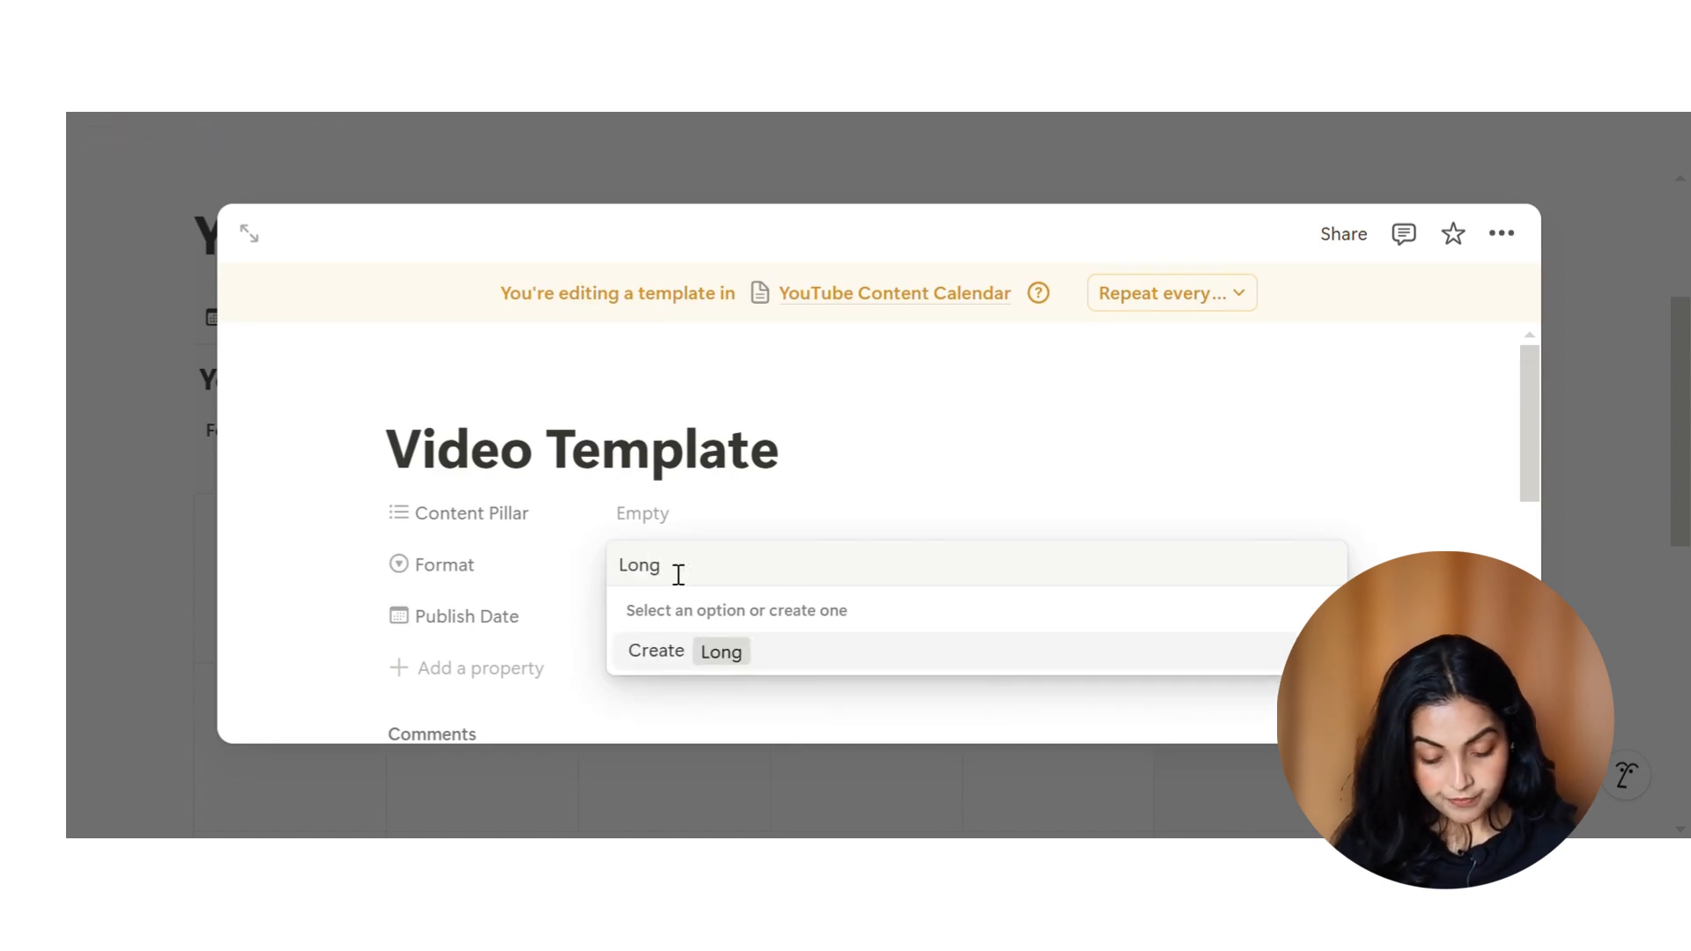
key(Return)
click(728, 573)
text(Shorts)
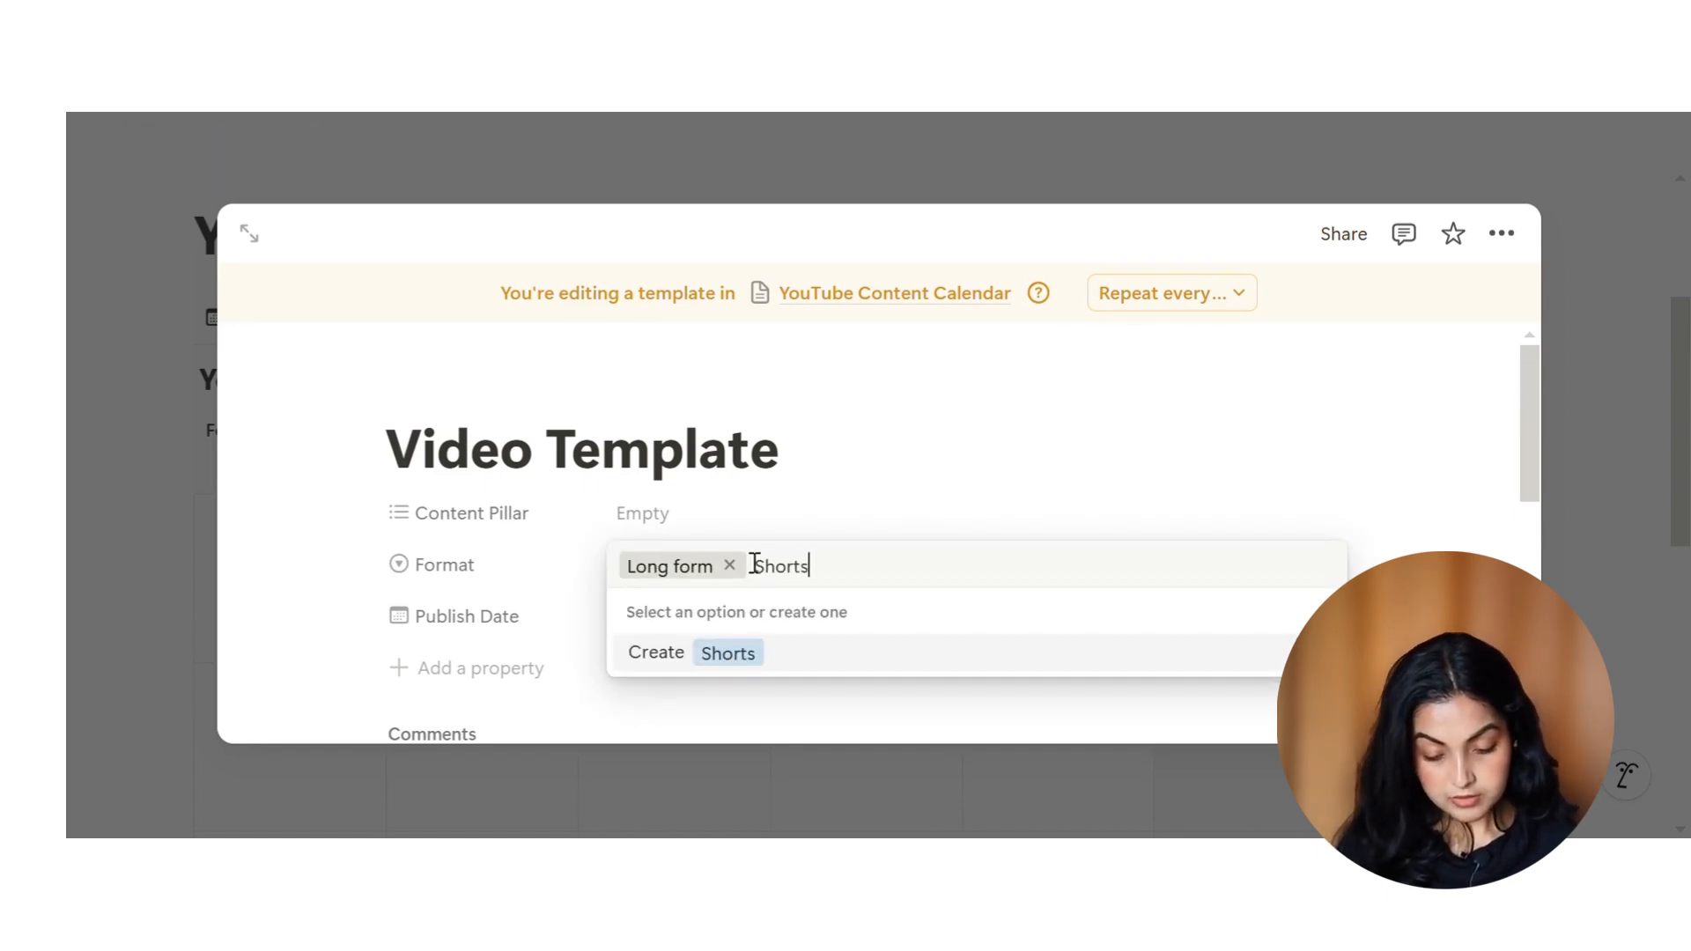
key(Return)
Change the color of the Format property's "Long form" option to yellow
click(1311, 652)
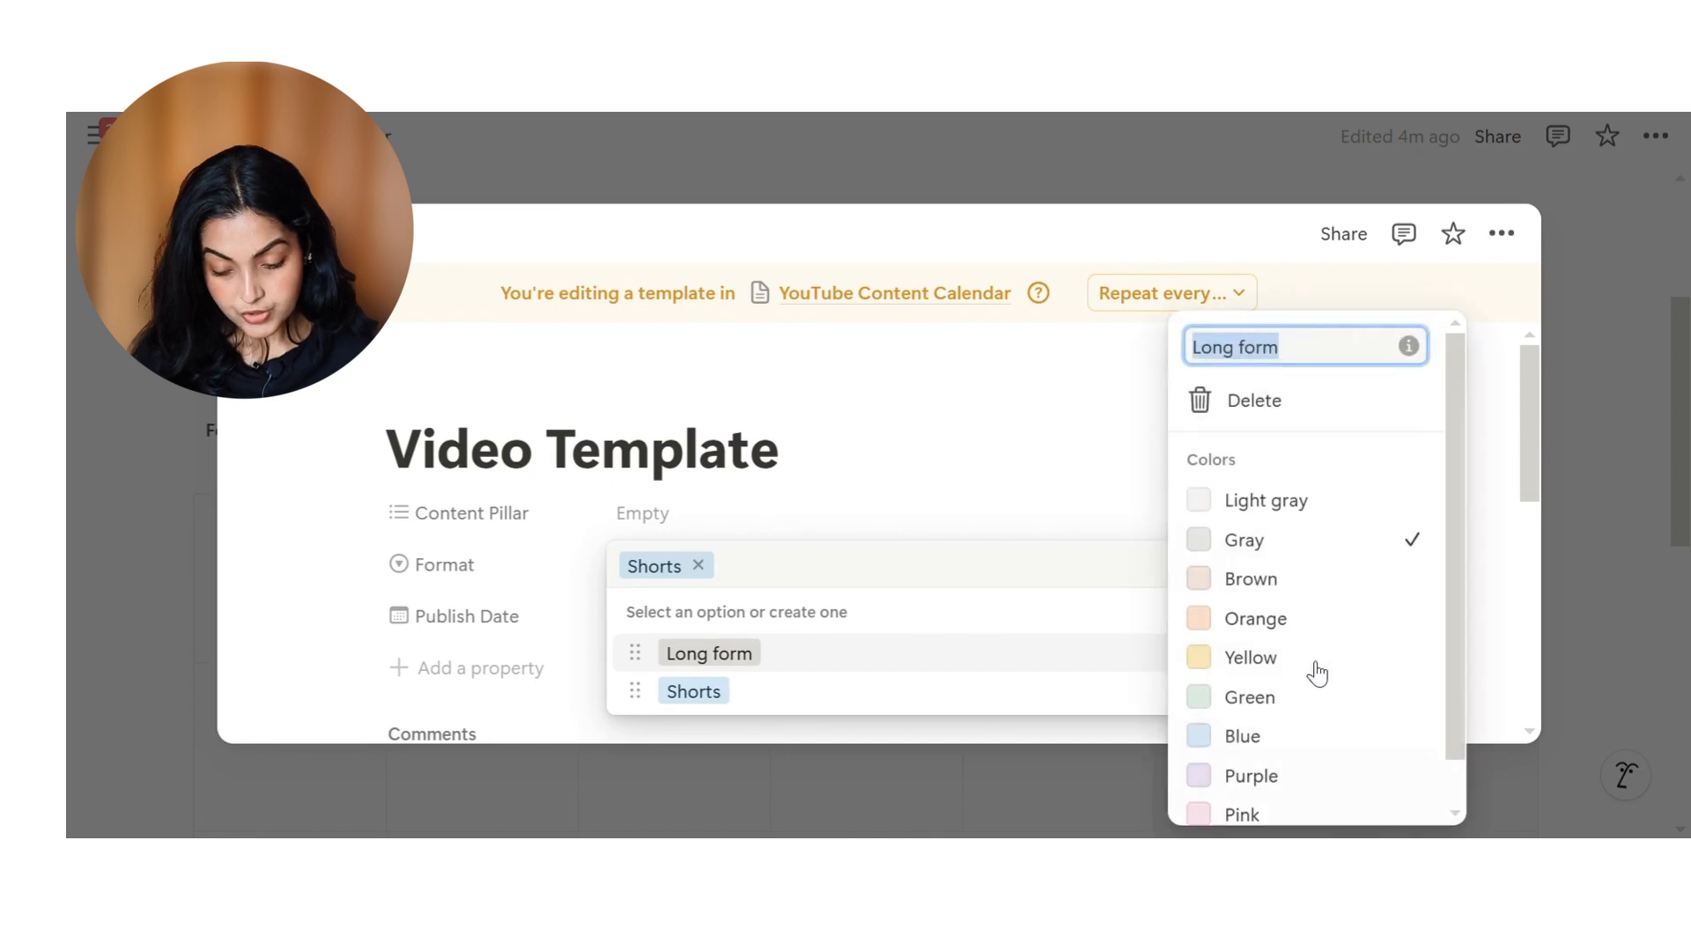
click(1270, 665)
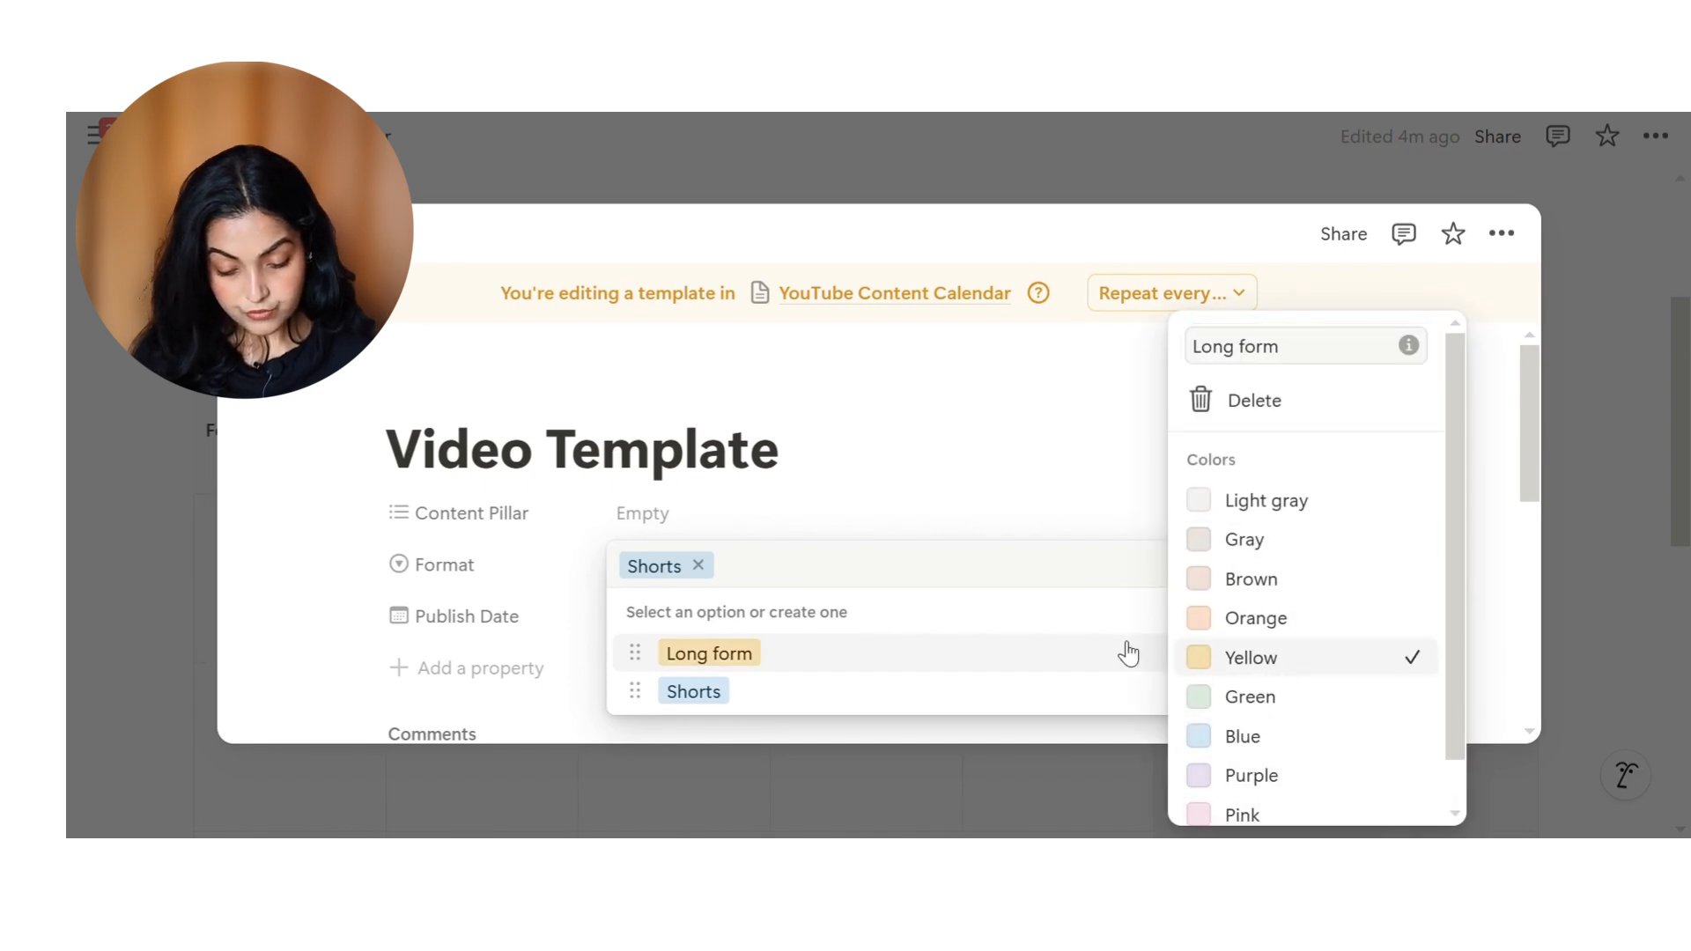
click(968, 486)
click(967, 480)
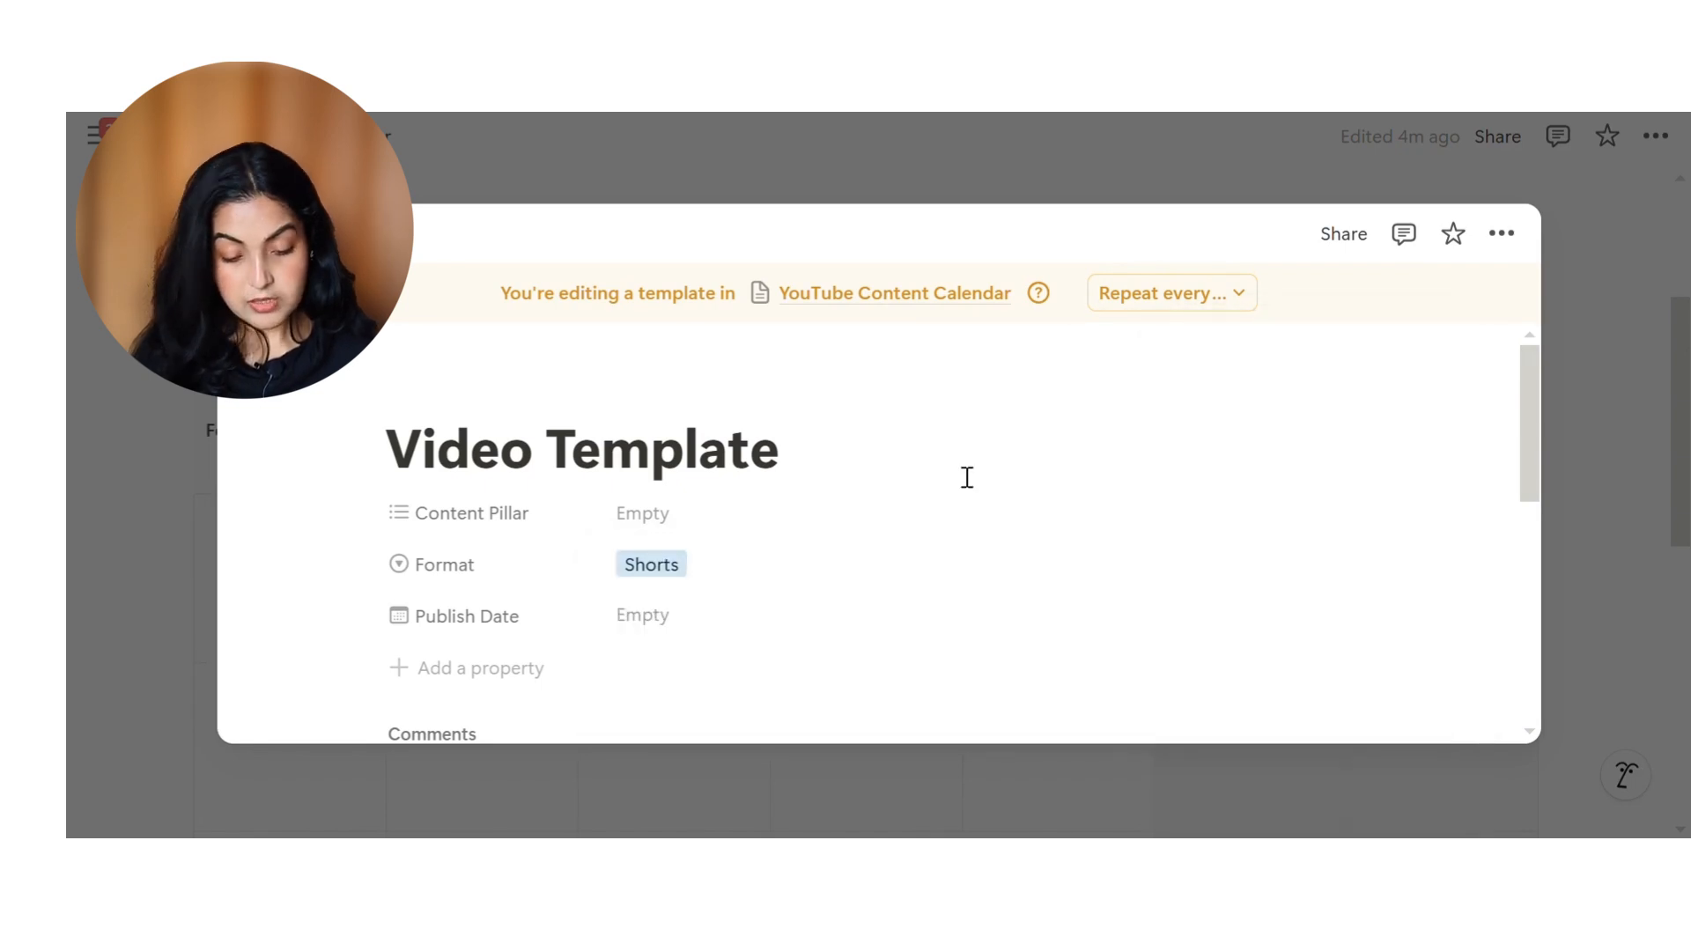
Add a Select property named "Status" to the Video Template
scroll(525, 578, down, 2)
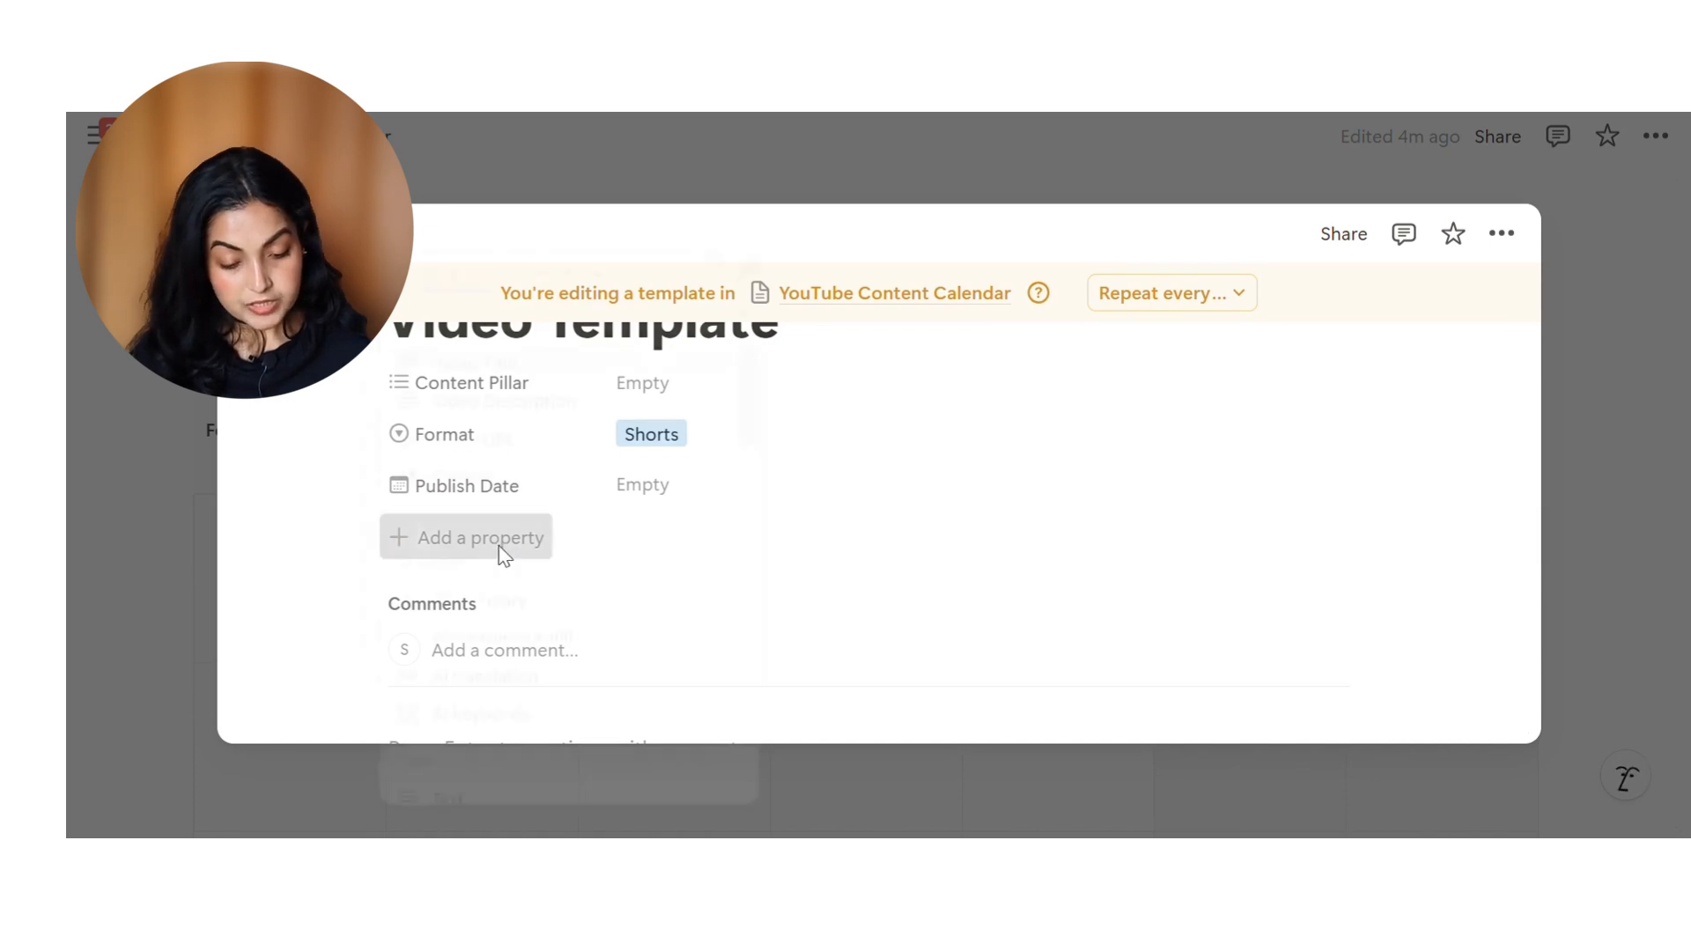
click(501, 556)
text(sele)
click(540, 361)
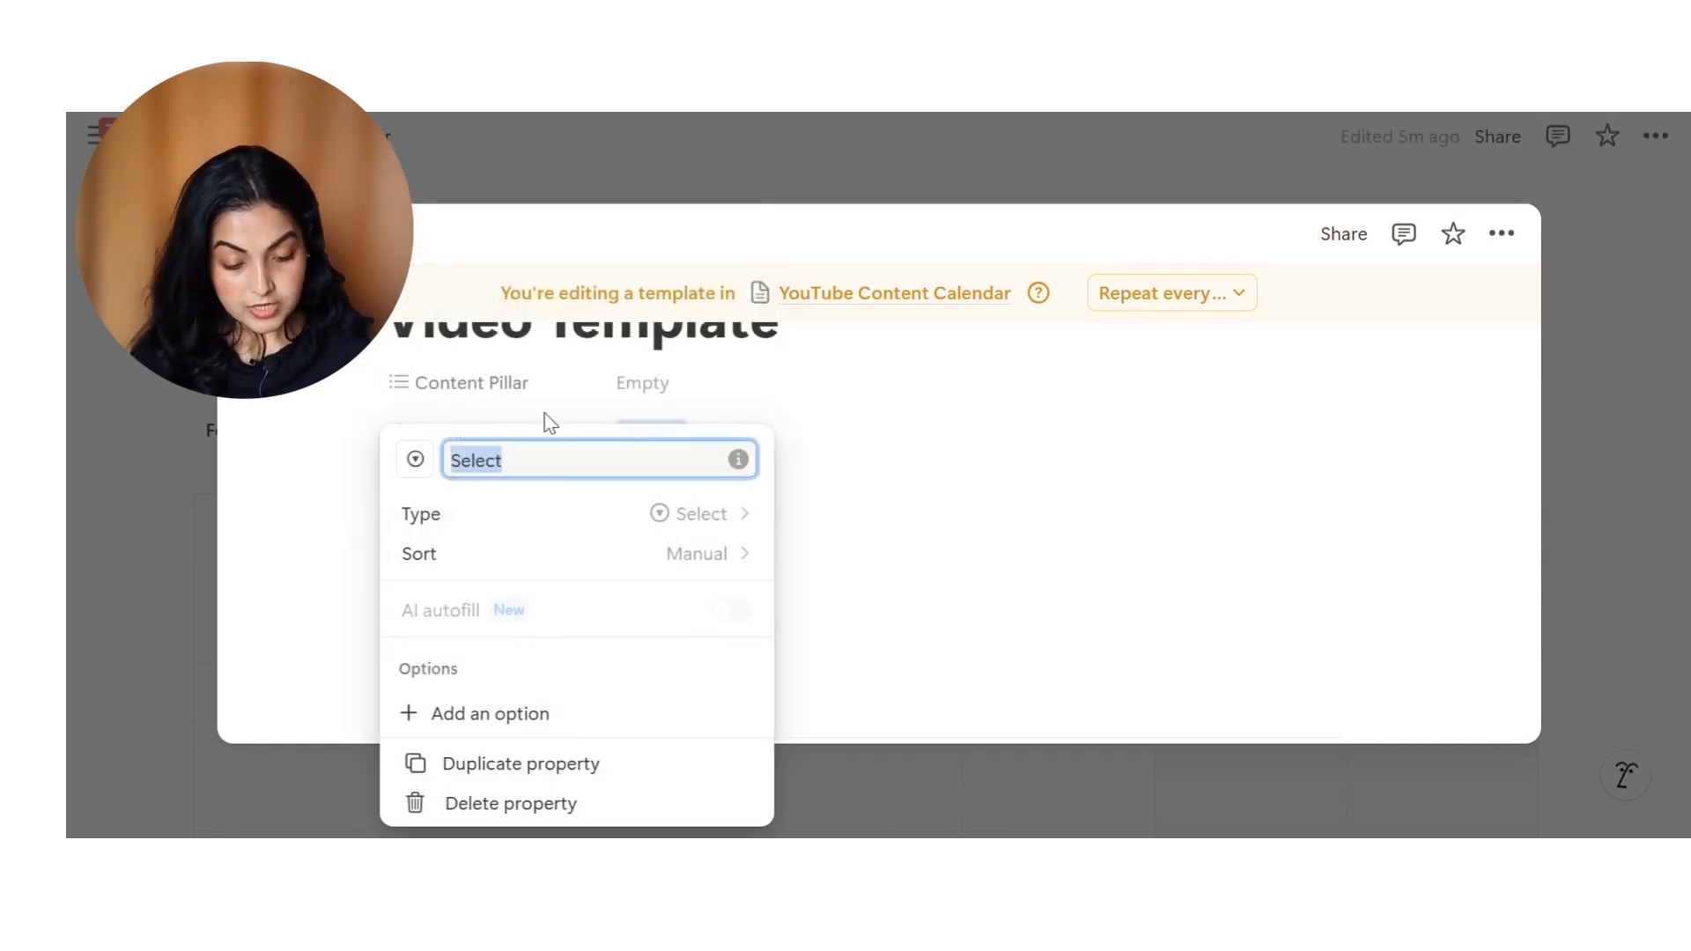
text(Stat)
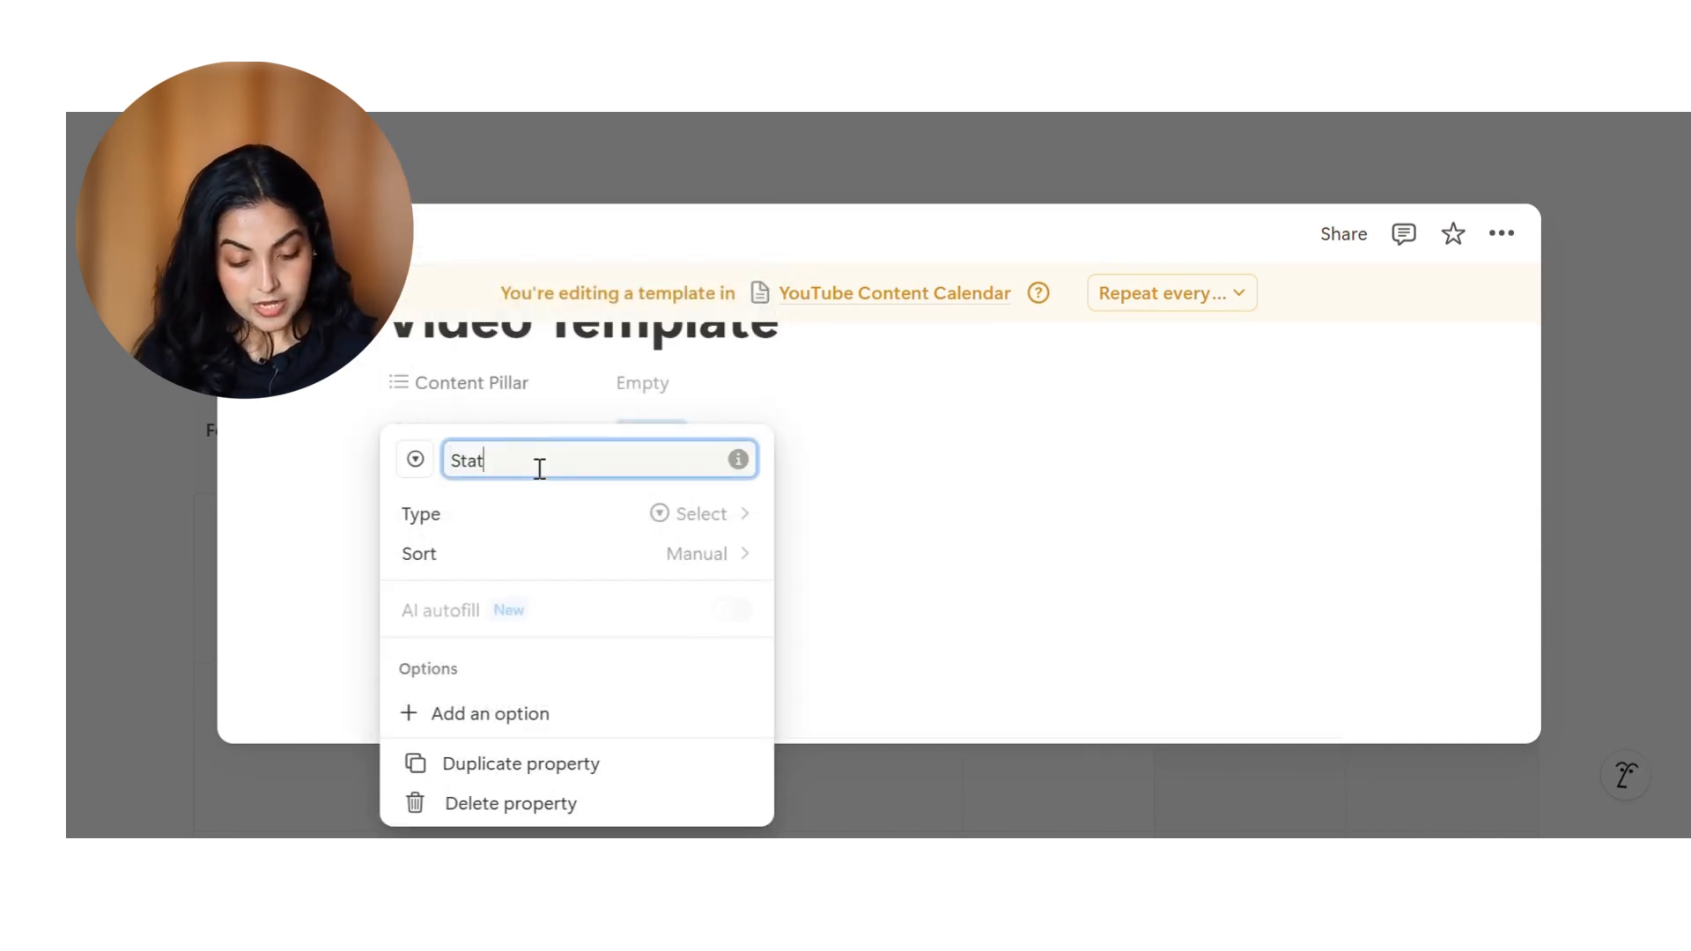
text(us)
key(Escape)
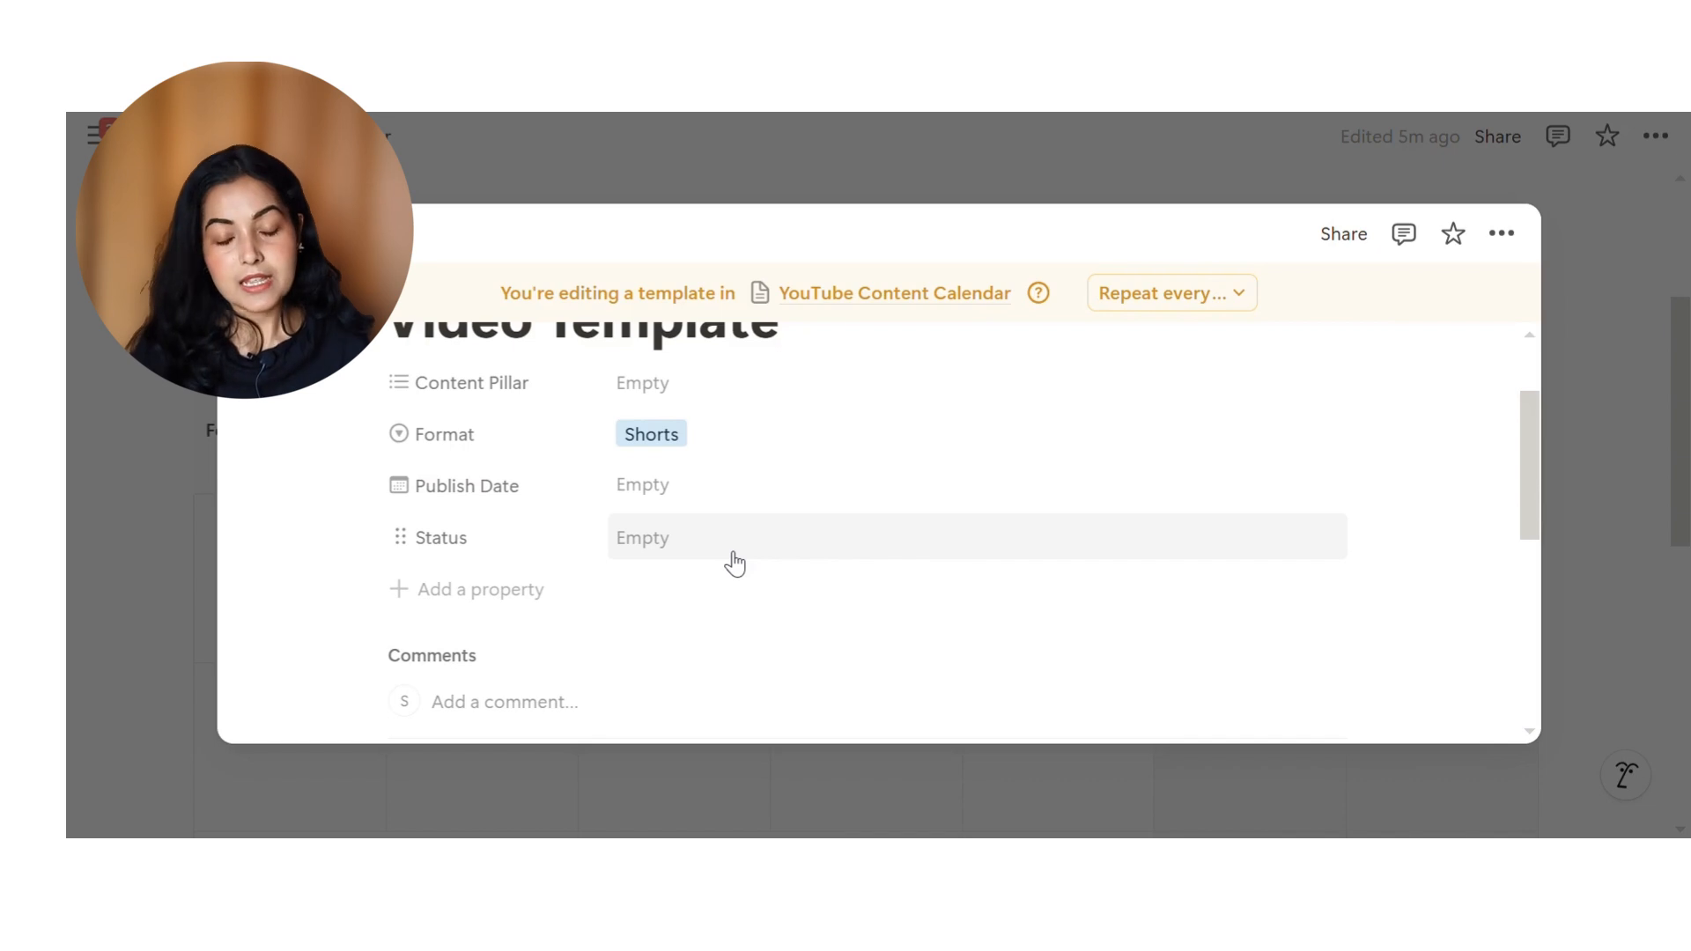
Create the first options for the Status property: Brainstorm, Script and Film
click(734, 563)
text(Sc)
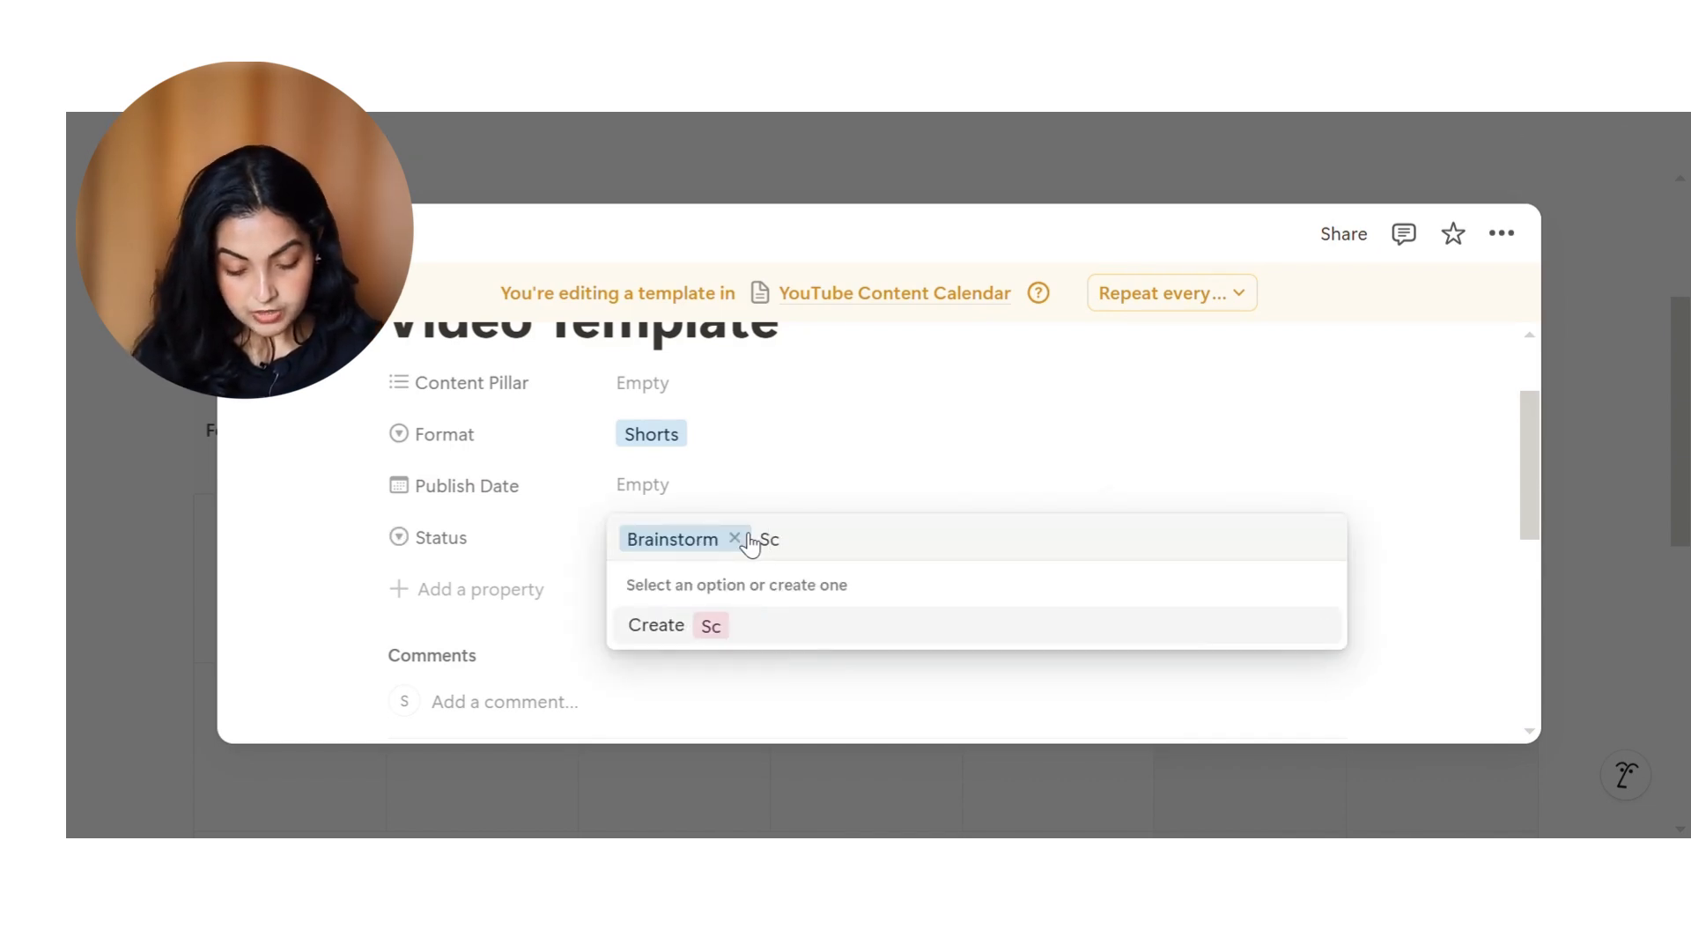
text(ript)
key(Return)
click(745, 539)
text(Film)
key(Return)
Add Edit, SEO, Uploading and Completed as further options of the Status property
text(E)
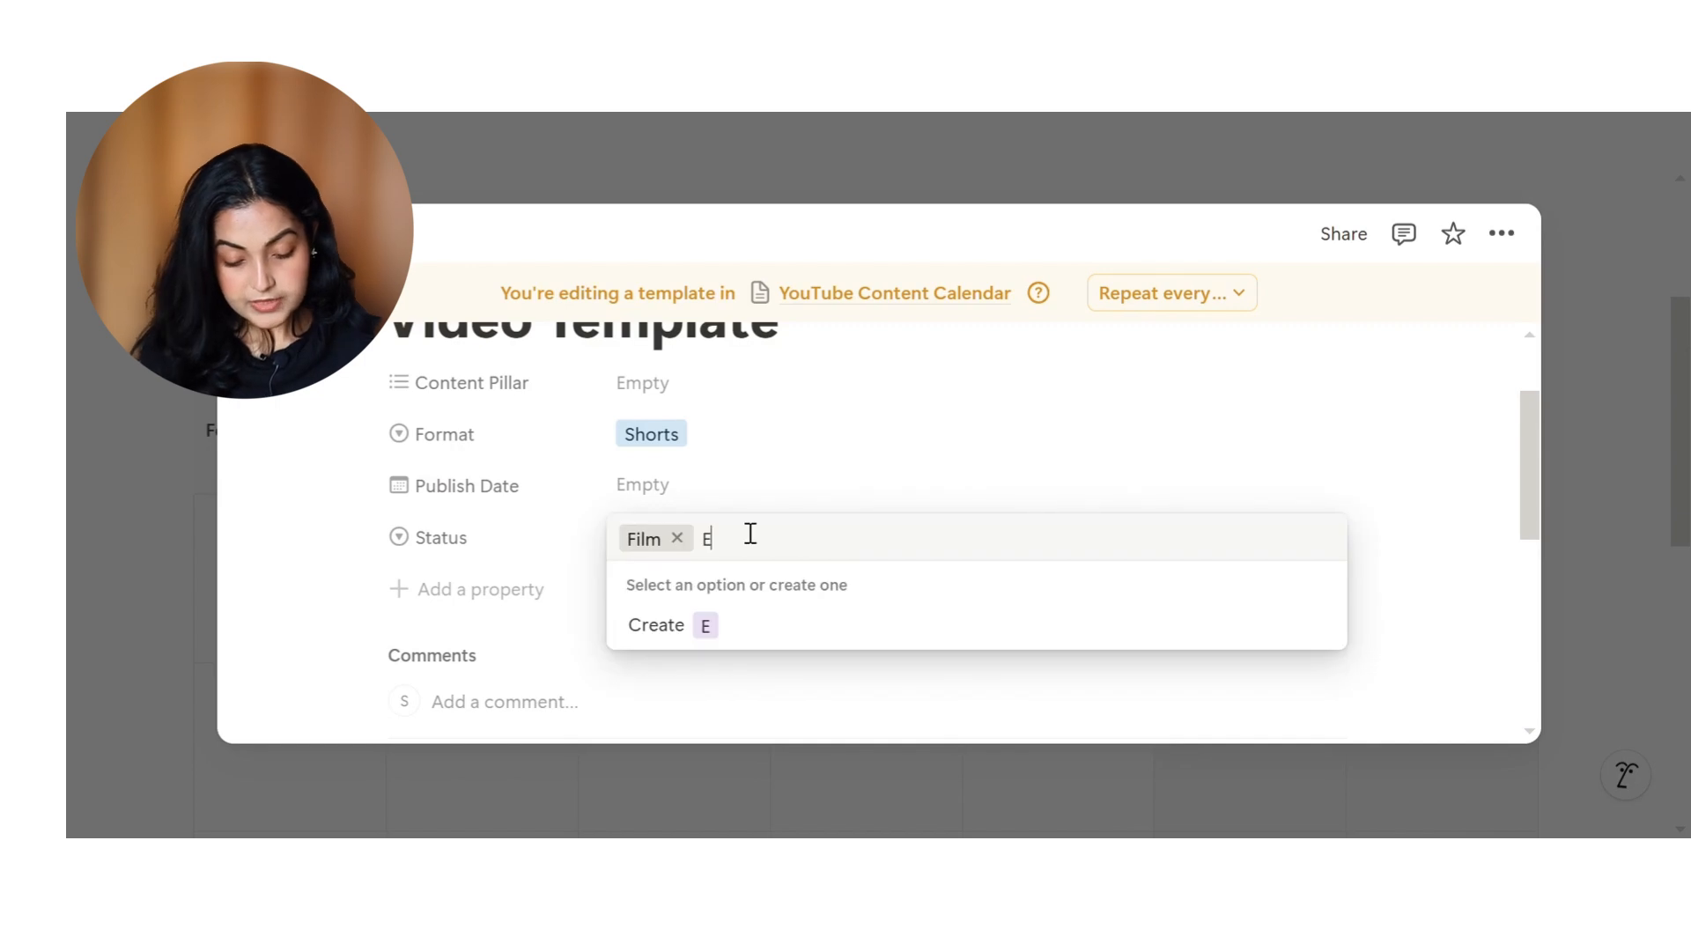
text(dit)
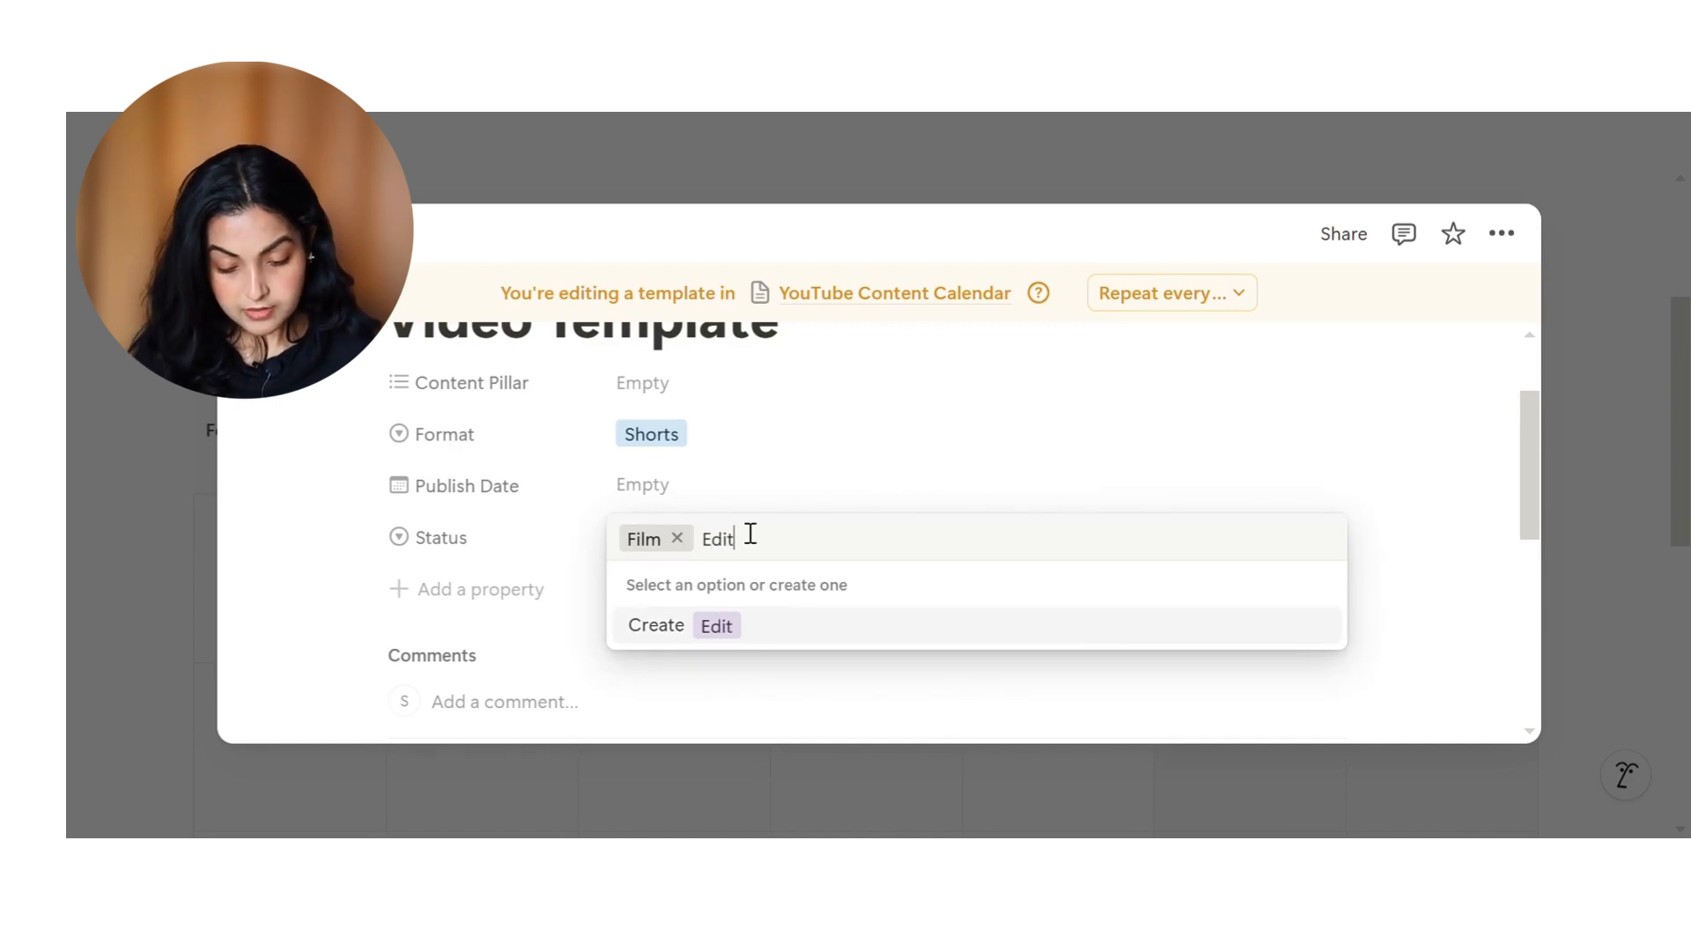
key(Return)
click(747, 539)
text(SEO)
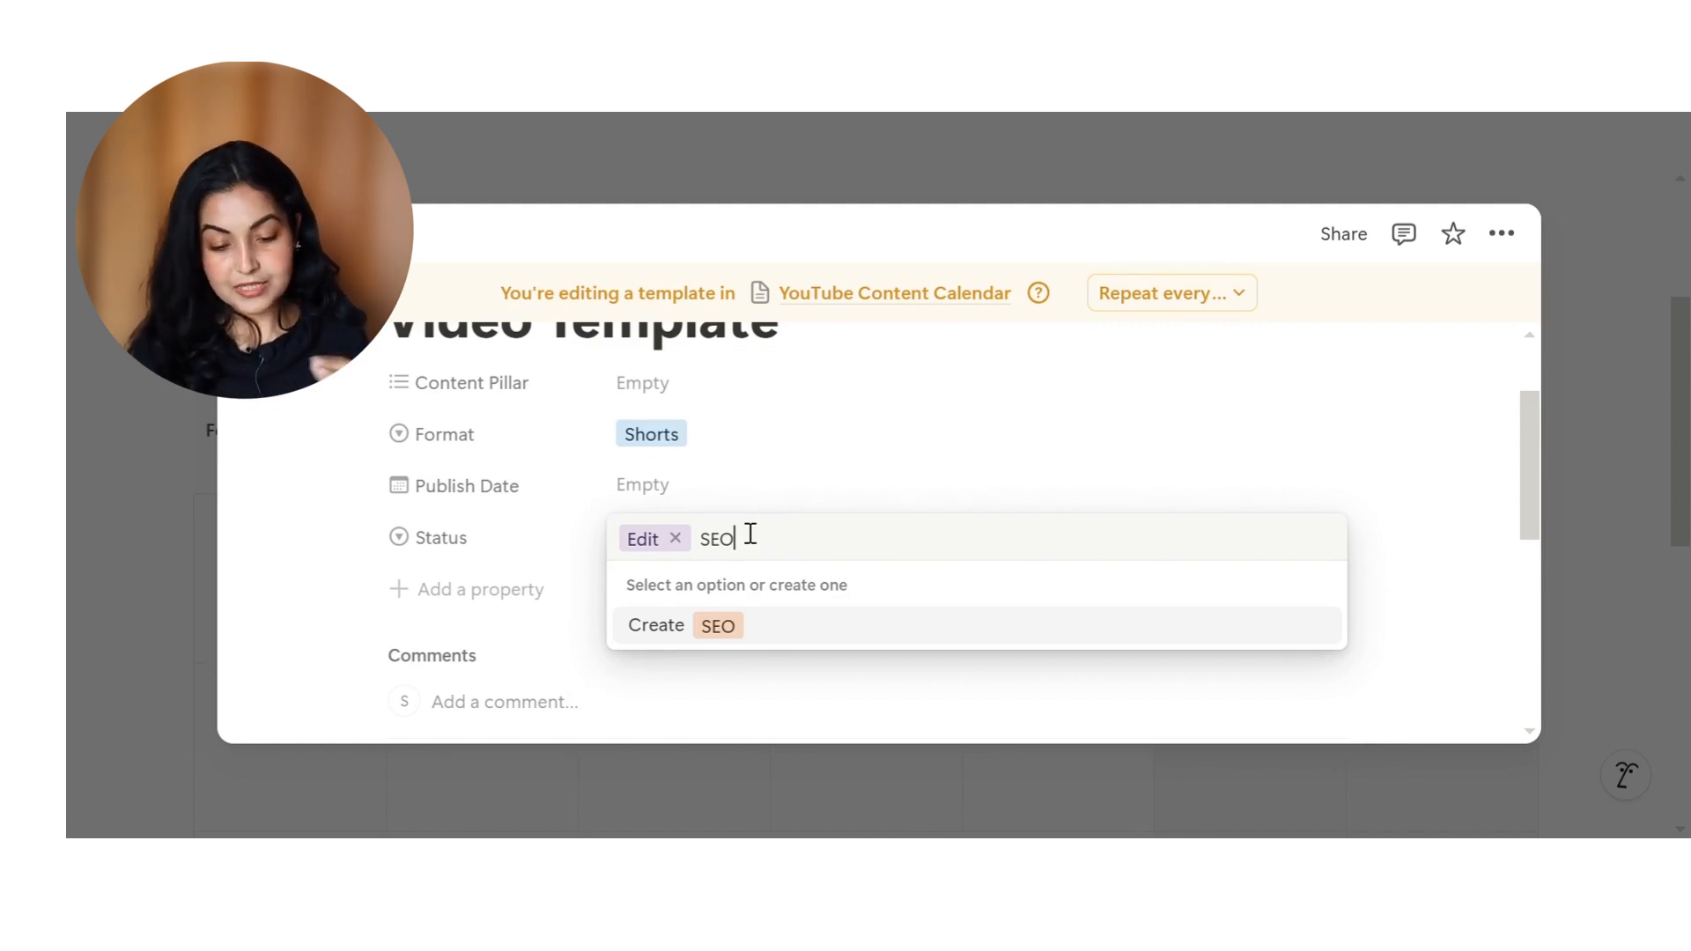
key(Return)
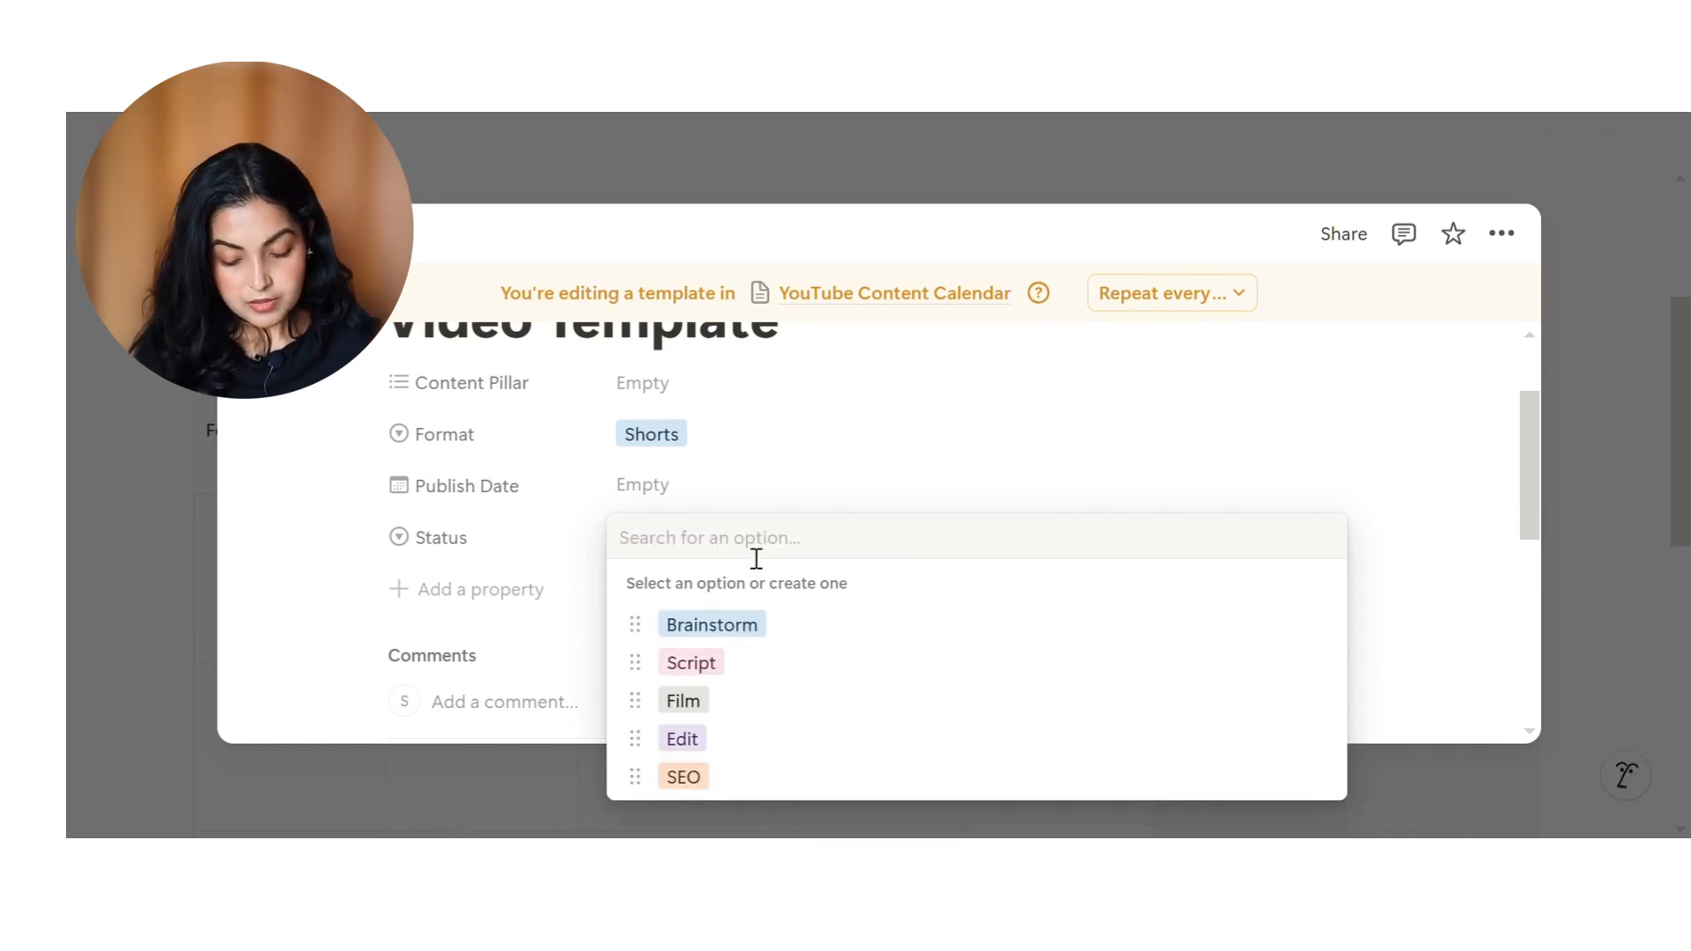
text(Uploading)
key(Return)
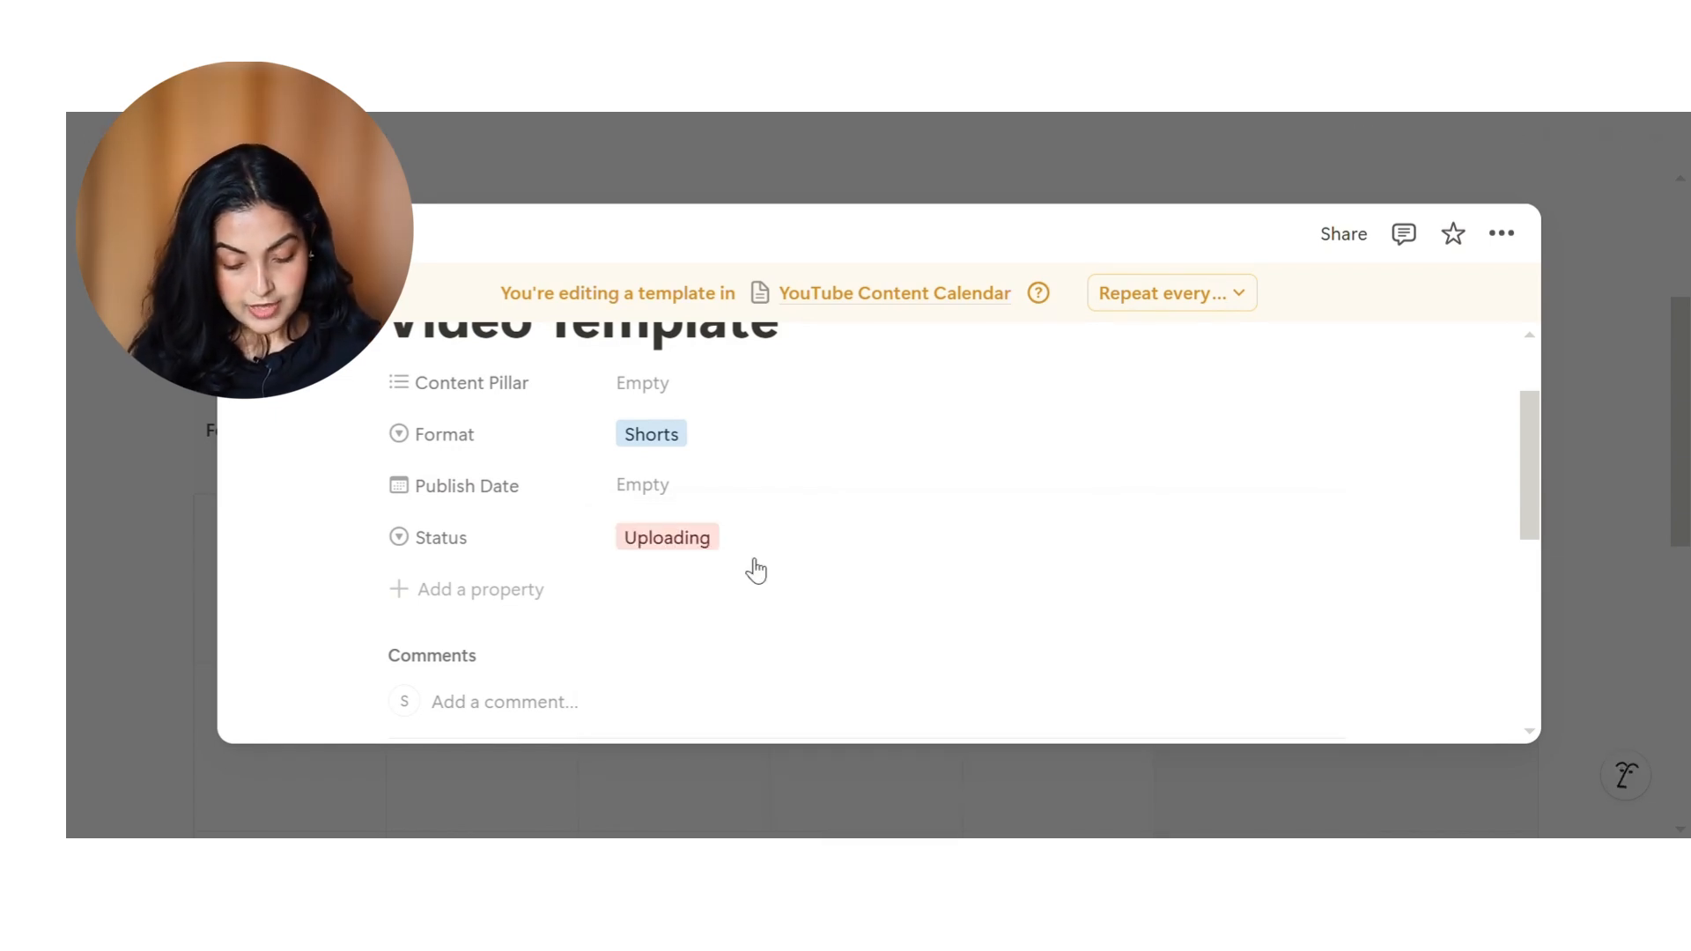
click(756, 568)
text(Completed)
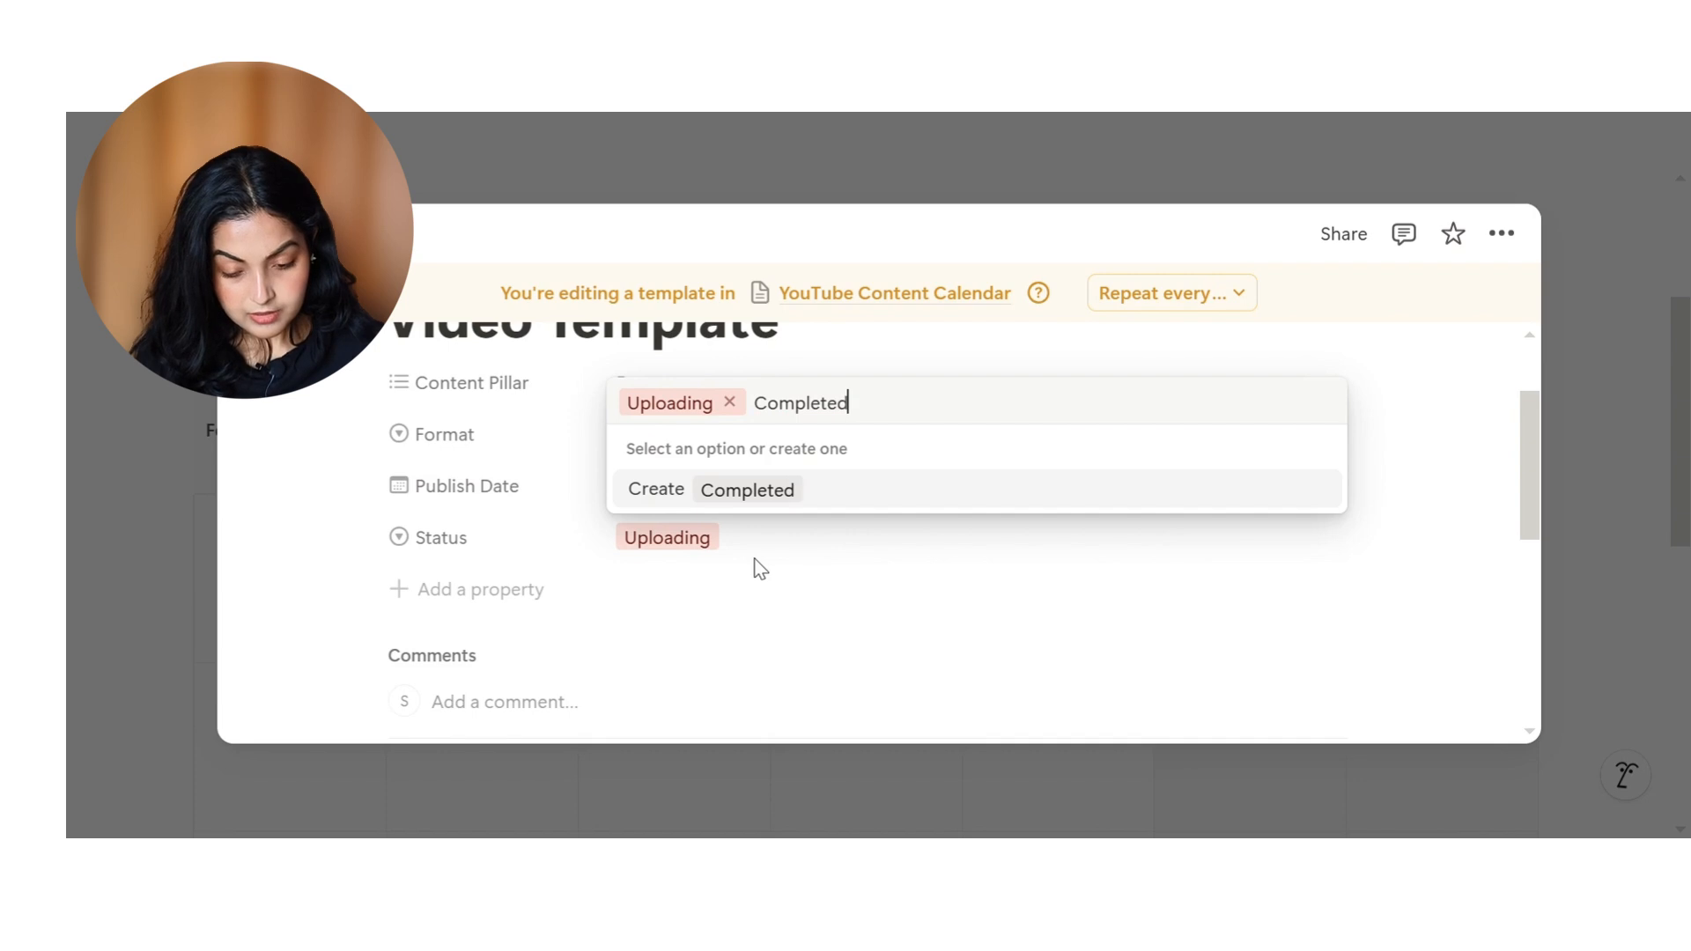
key(Return)
Recolor the Status options, making Uploading yellow and Completed green
click(740, 569)
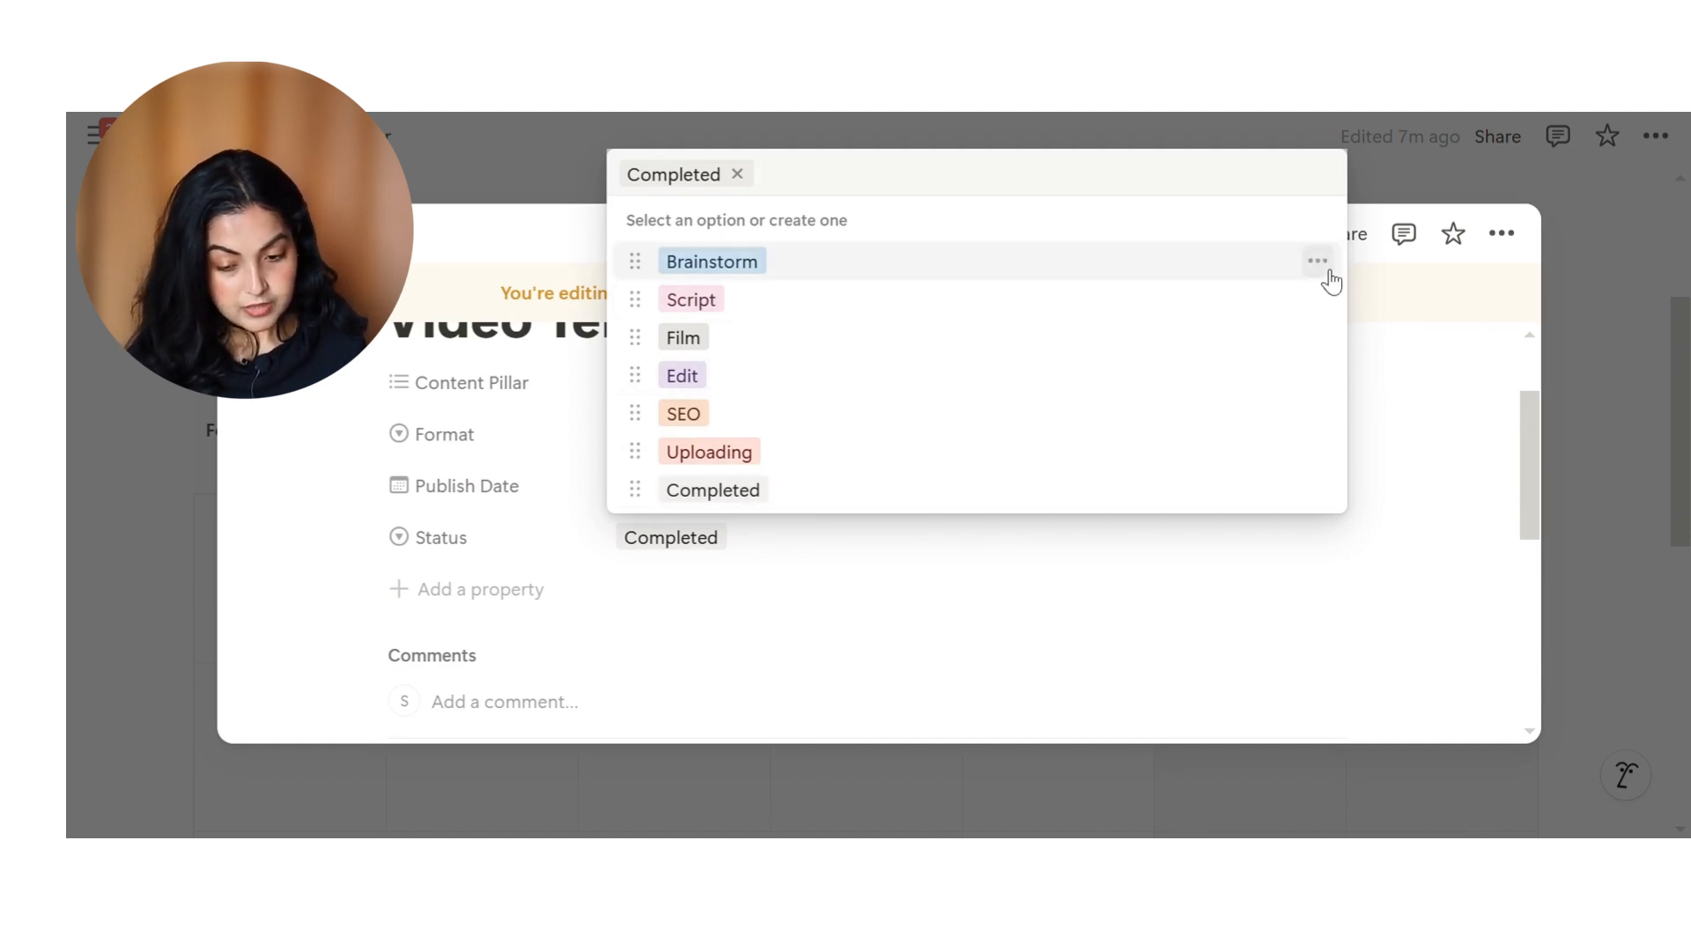
click(1318, 452)
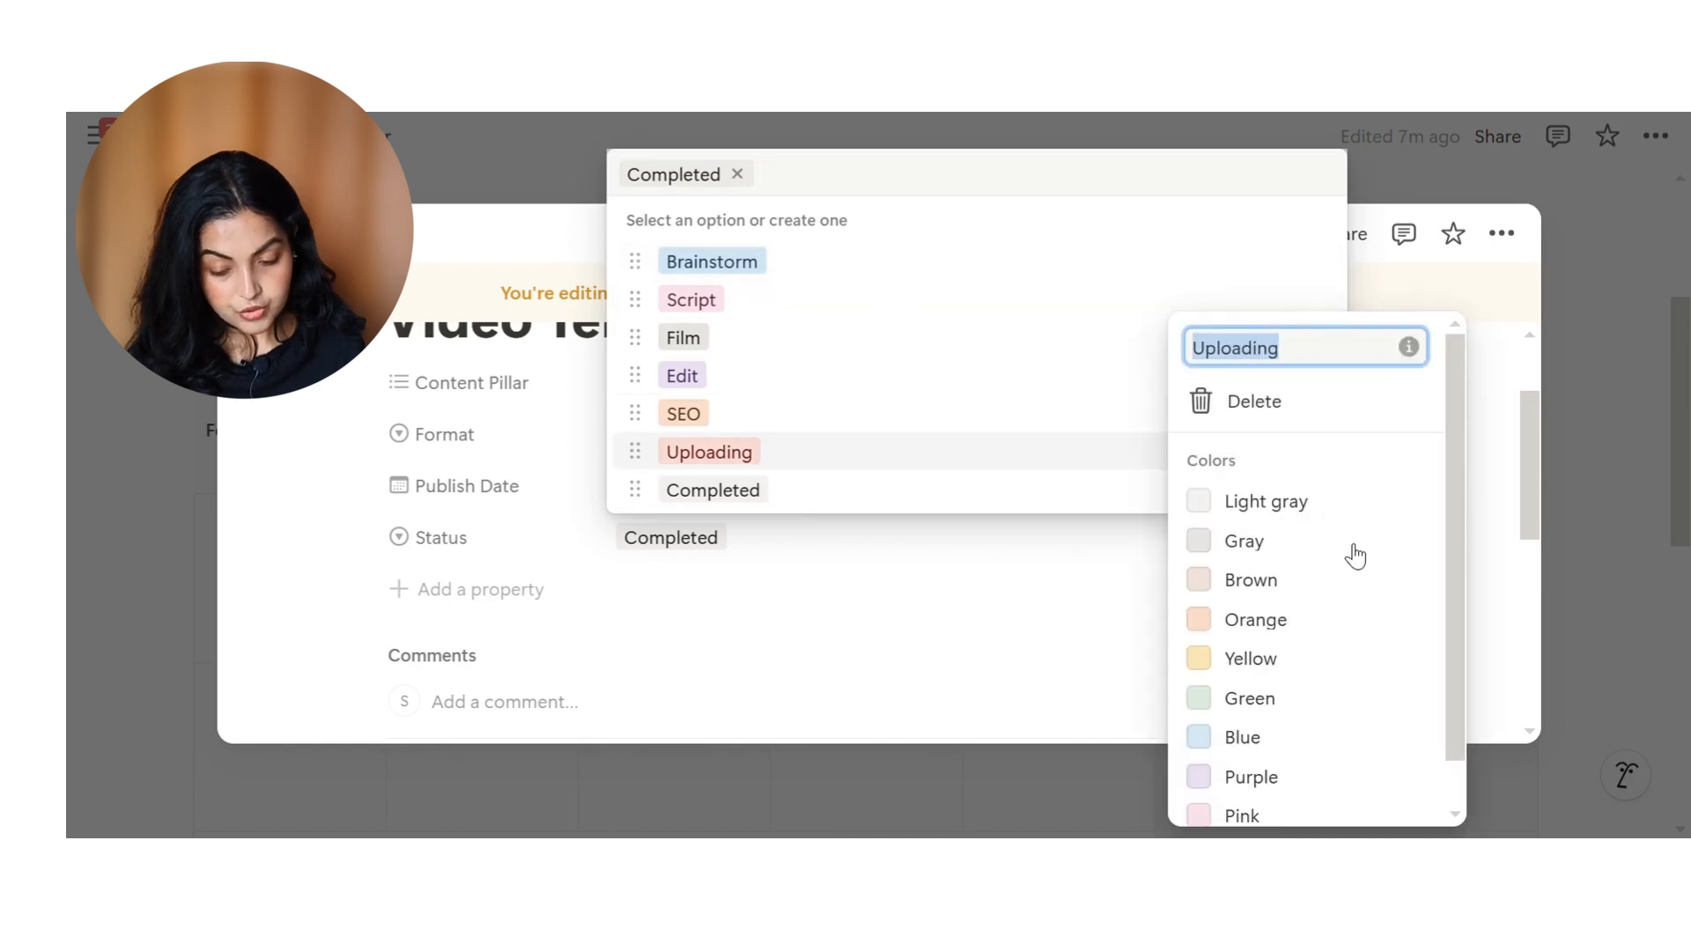
click(1251, 658)
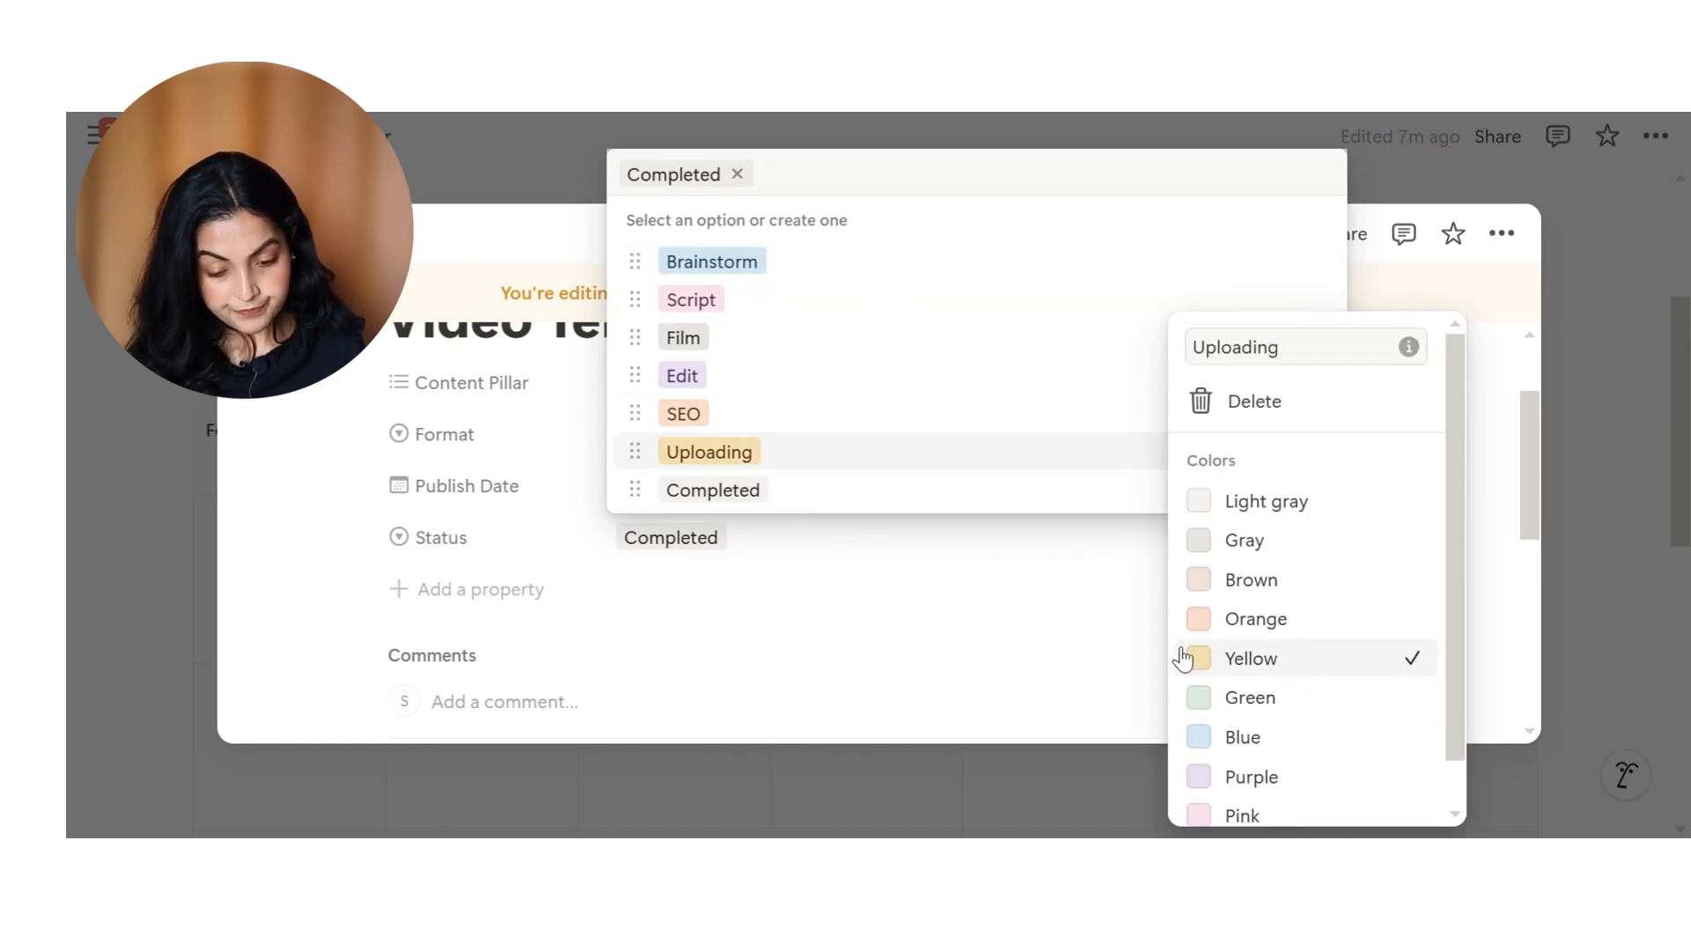
click(1004, 623)
click(1317, 490)
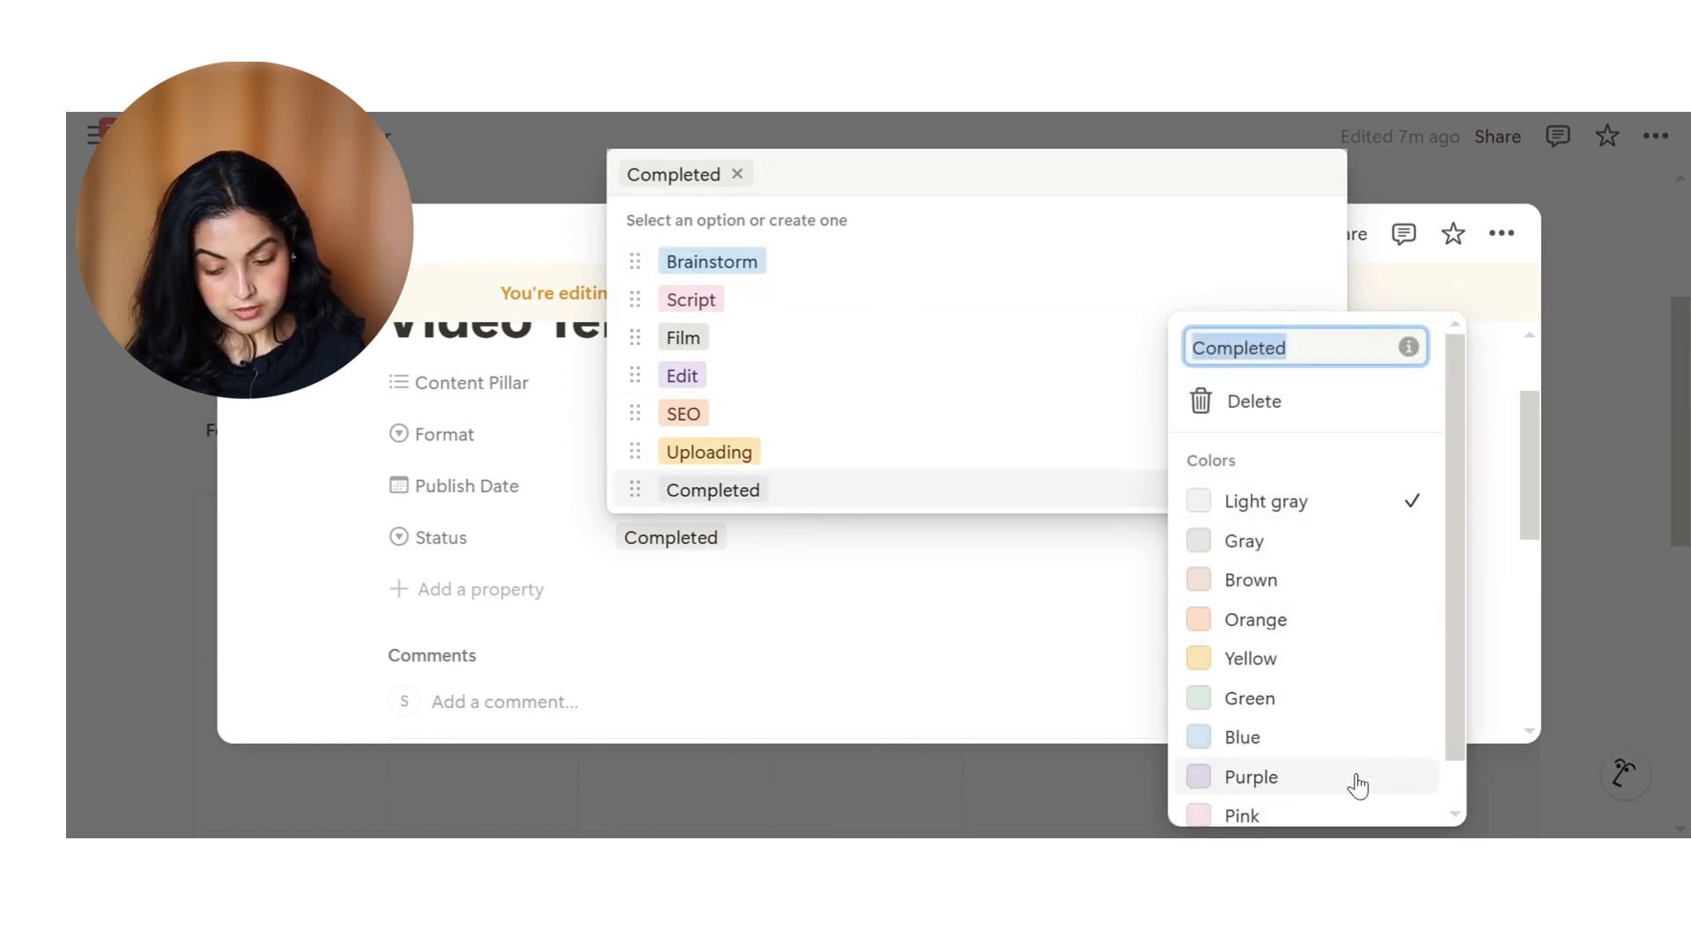
click(1308, 704)
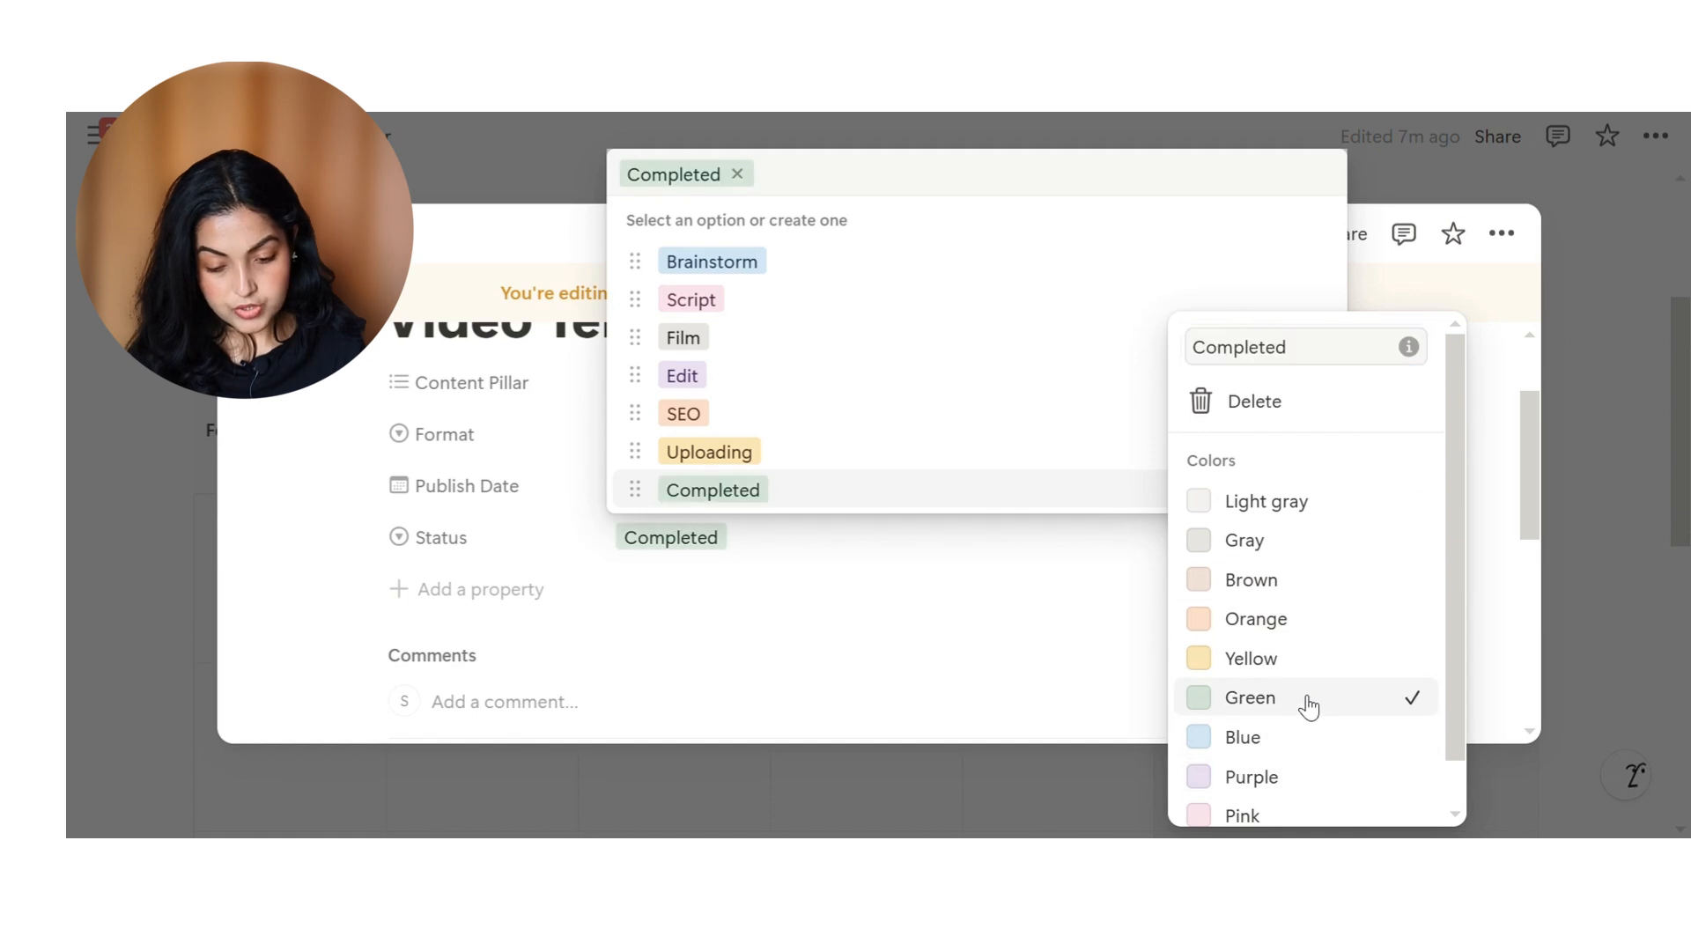
click(895, 682)
click(689, 552)
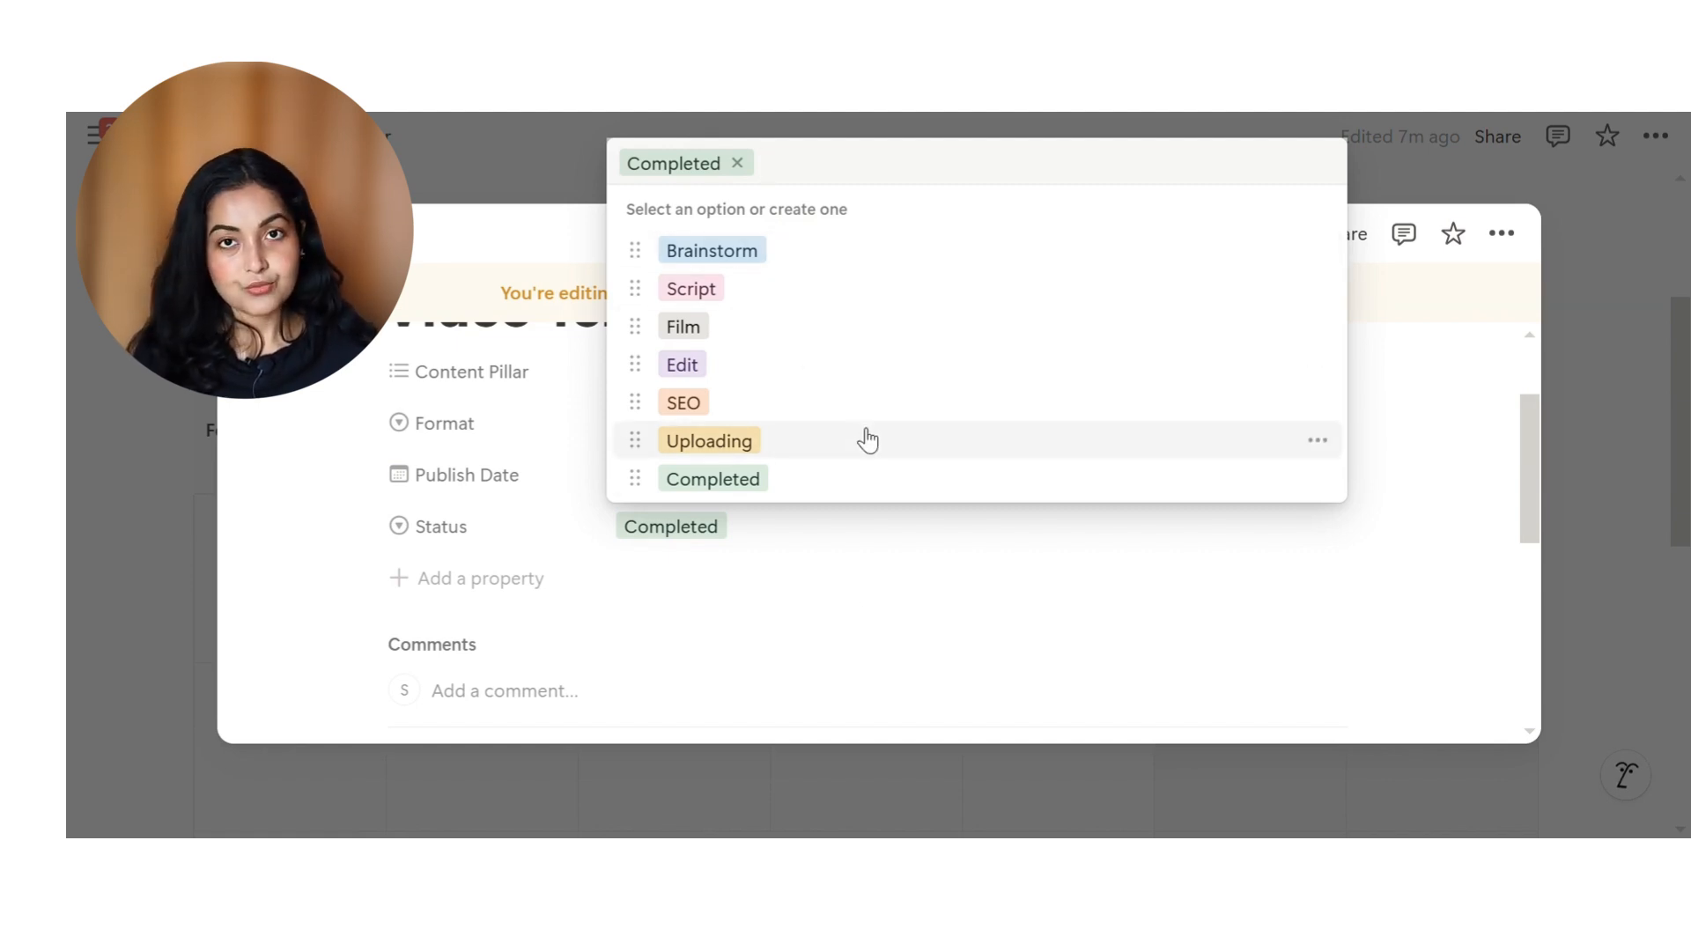
click(823, 682)
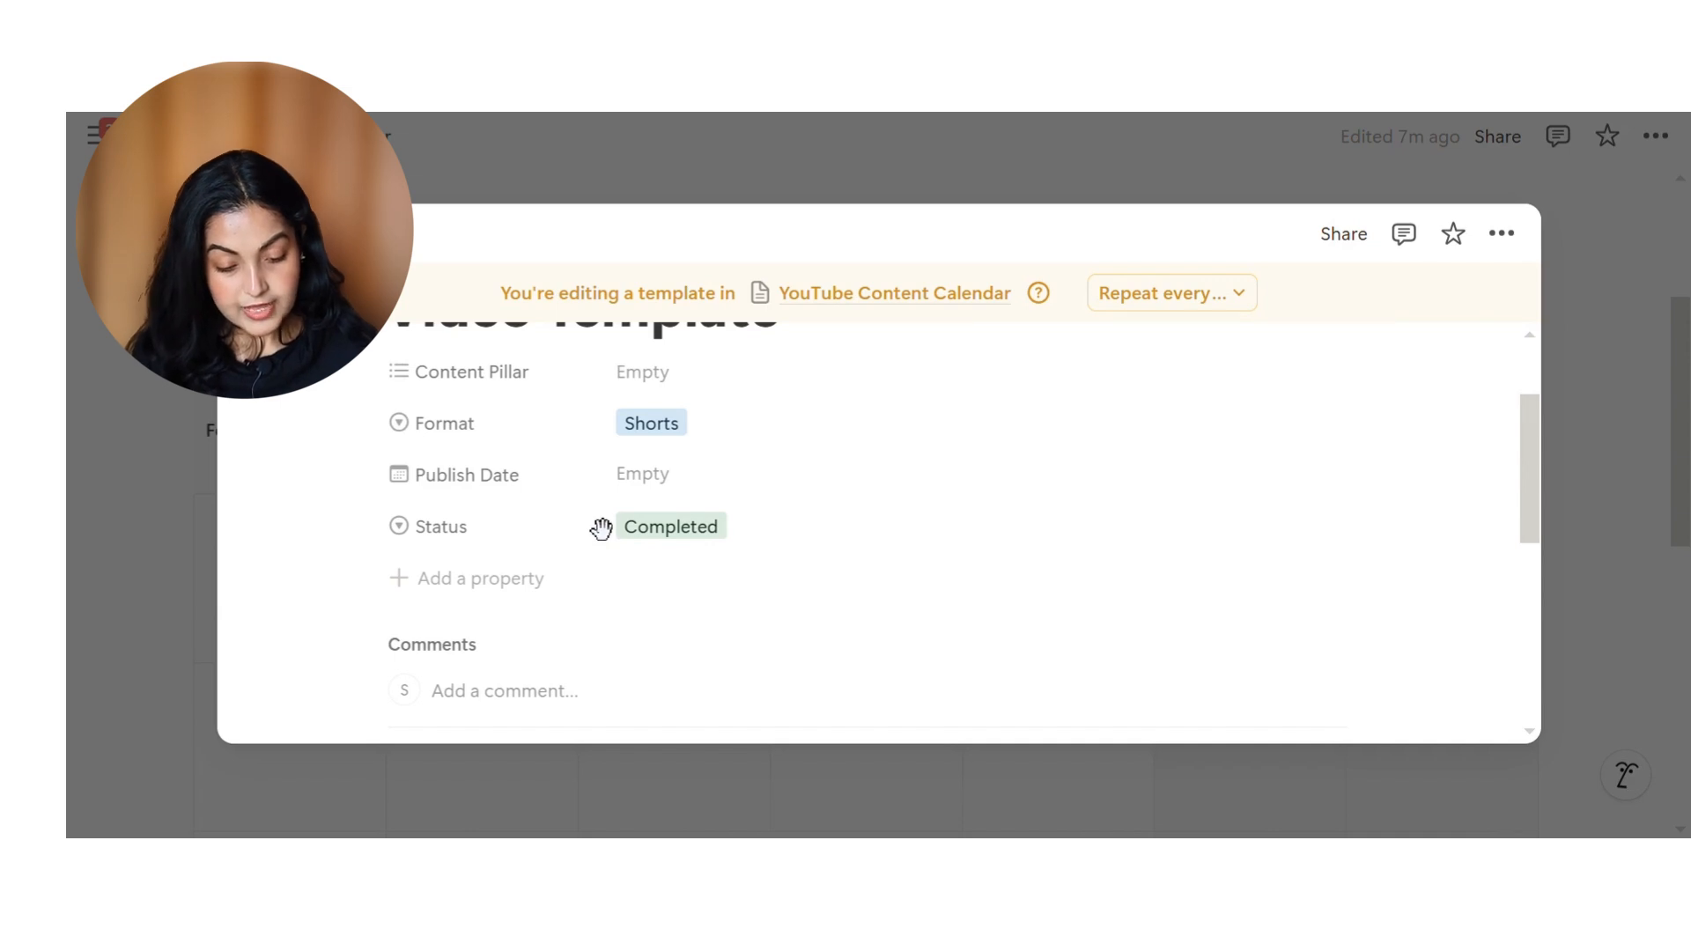
Open the Video Template as a full page and go to its body below the comments
scroll(602, 528, down, 3)
click(251, 234)
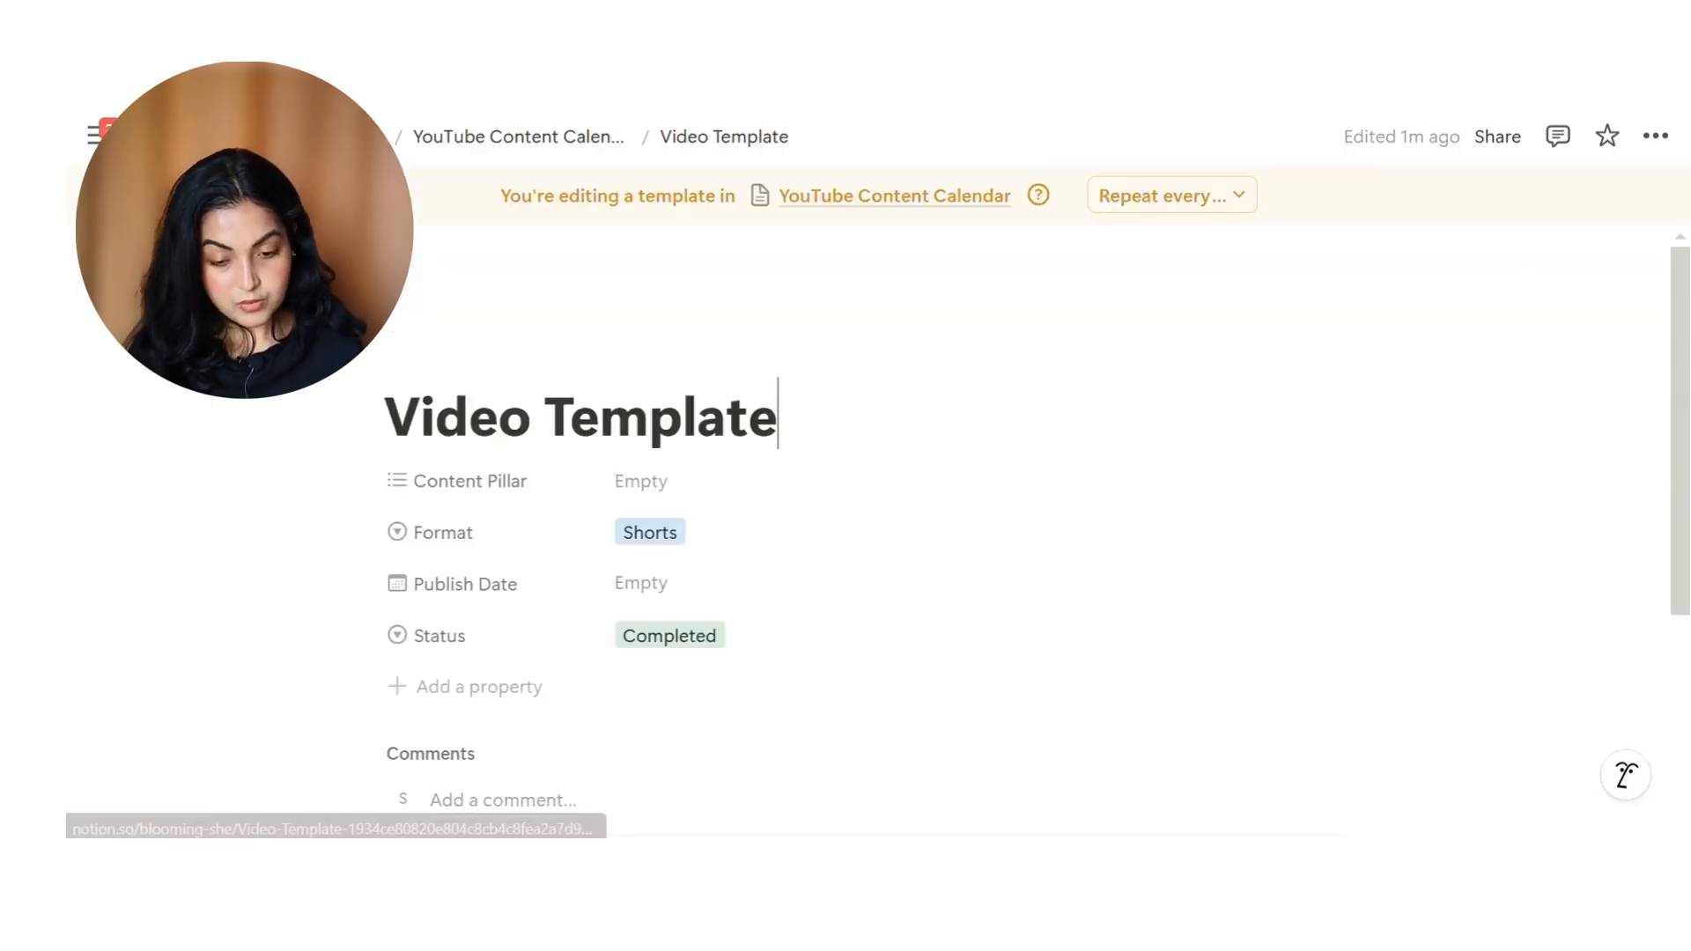
scroll(536, 555, down, 3)
Add a heading "Inspirations" to the template's body, with an empty line below it
click(524, 719)
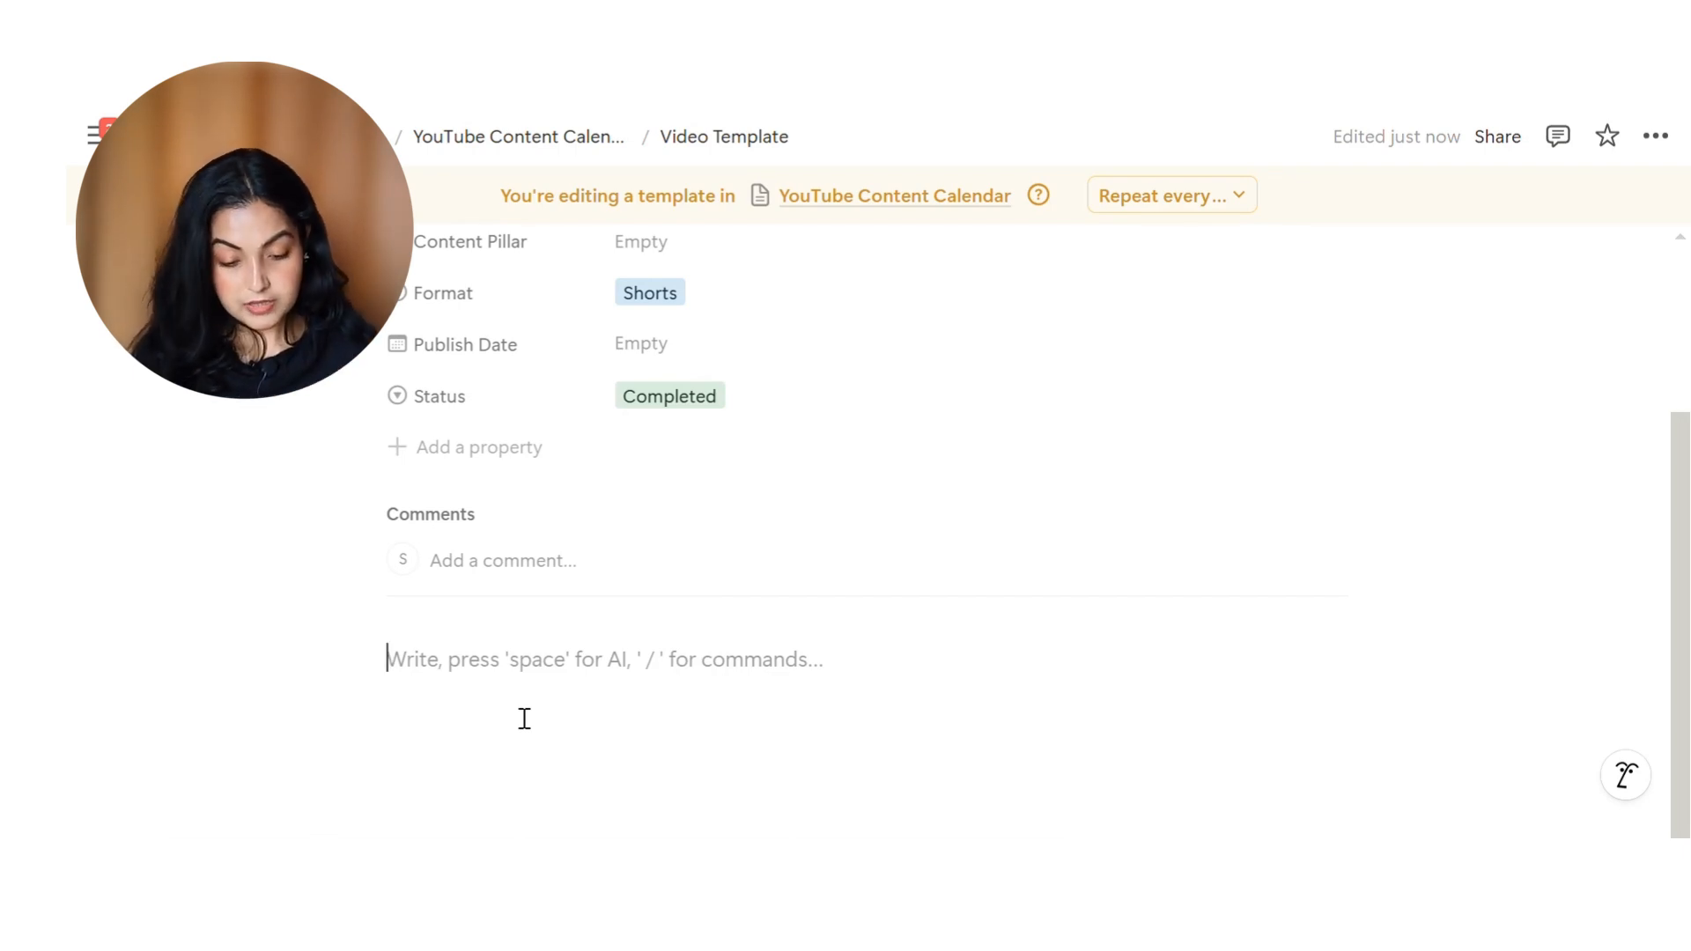
text(/)
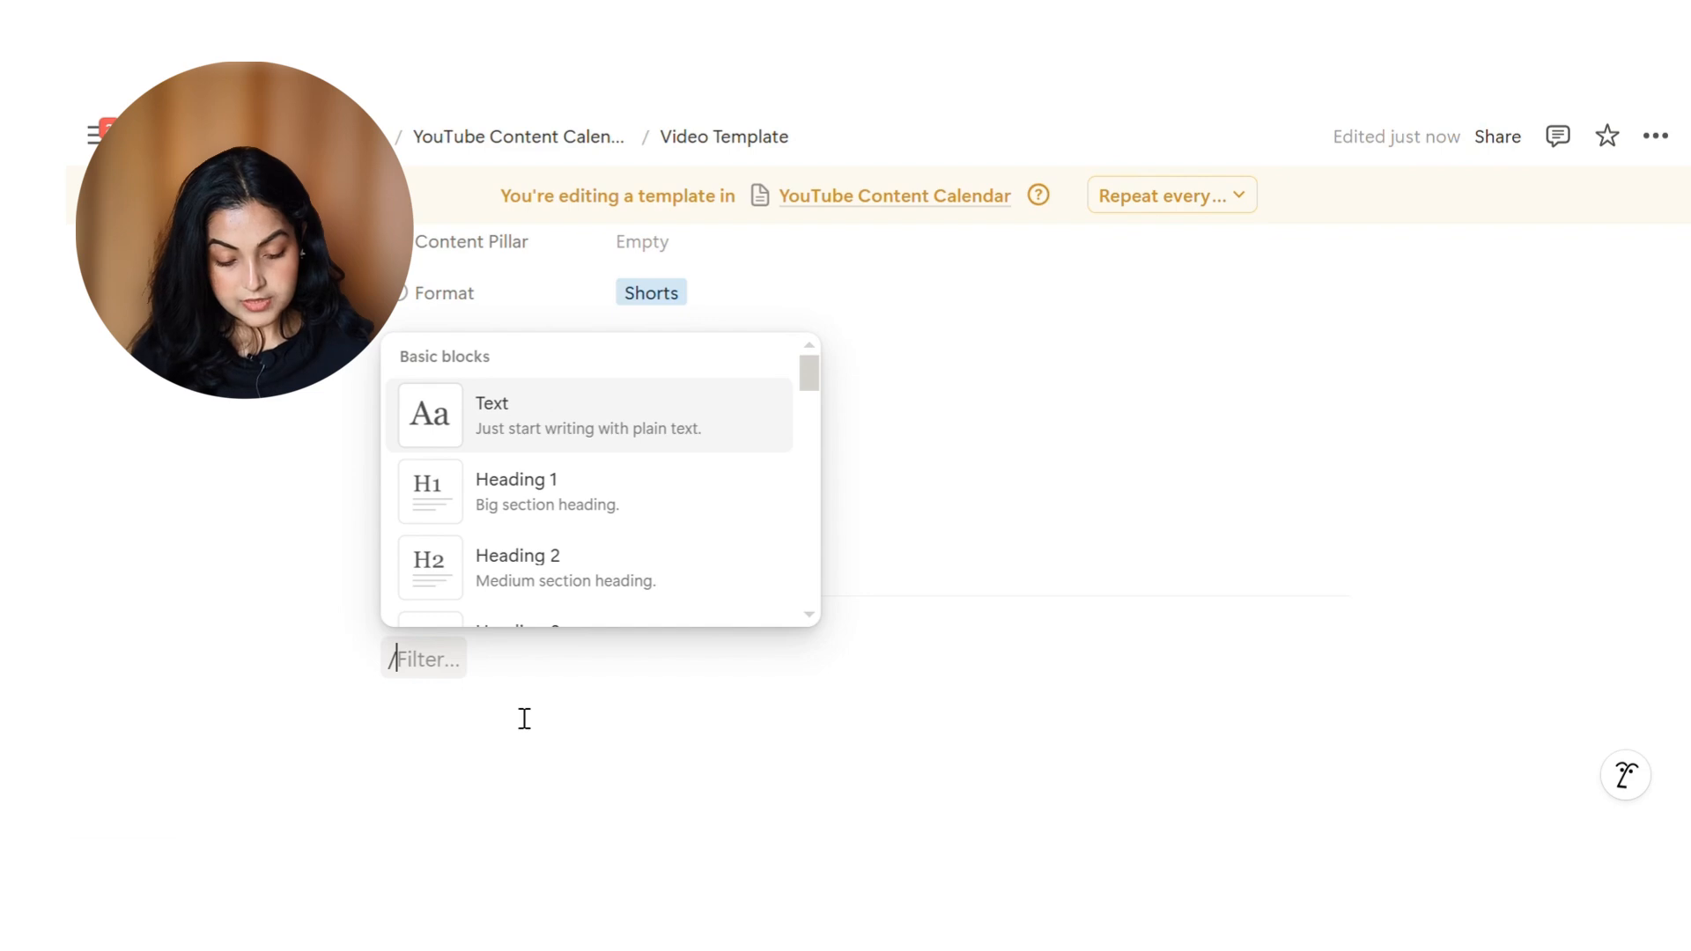
click(565, 498)
text(Inspirations)
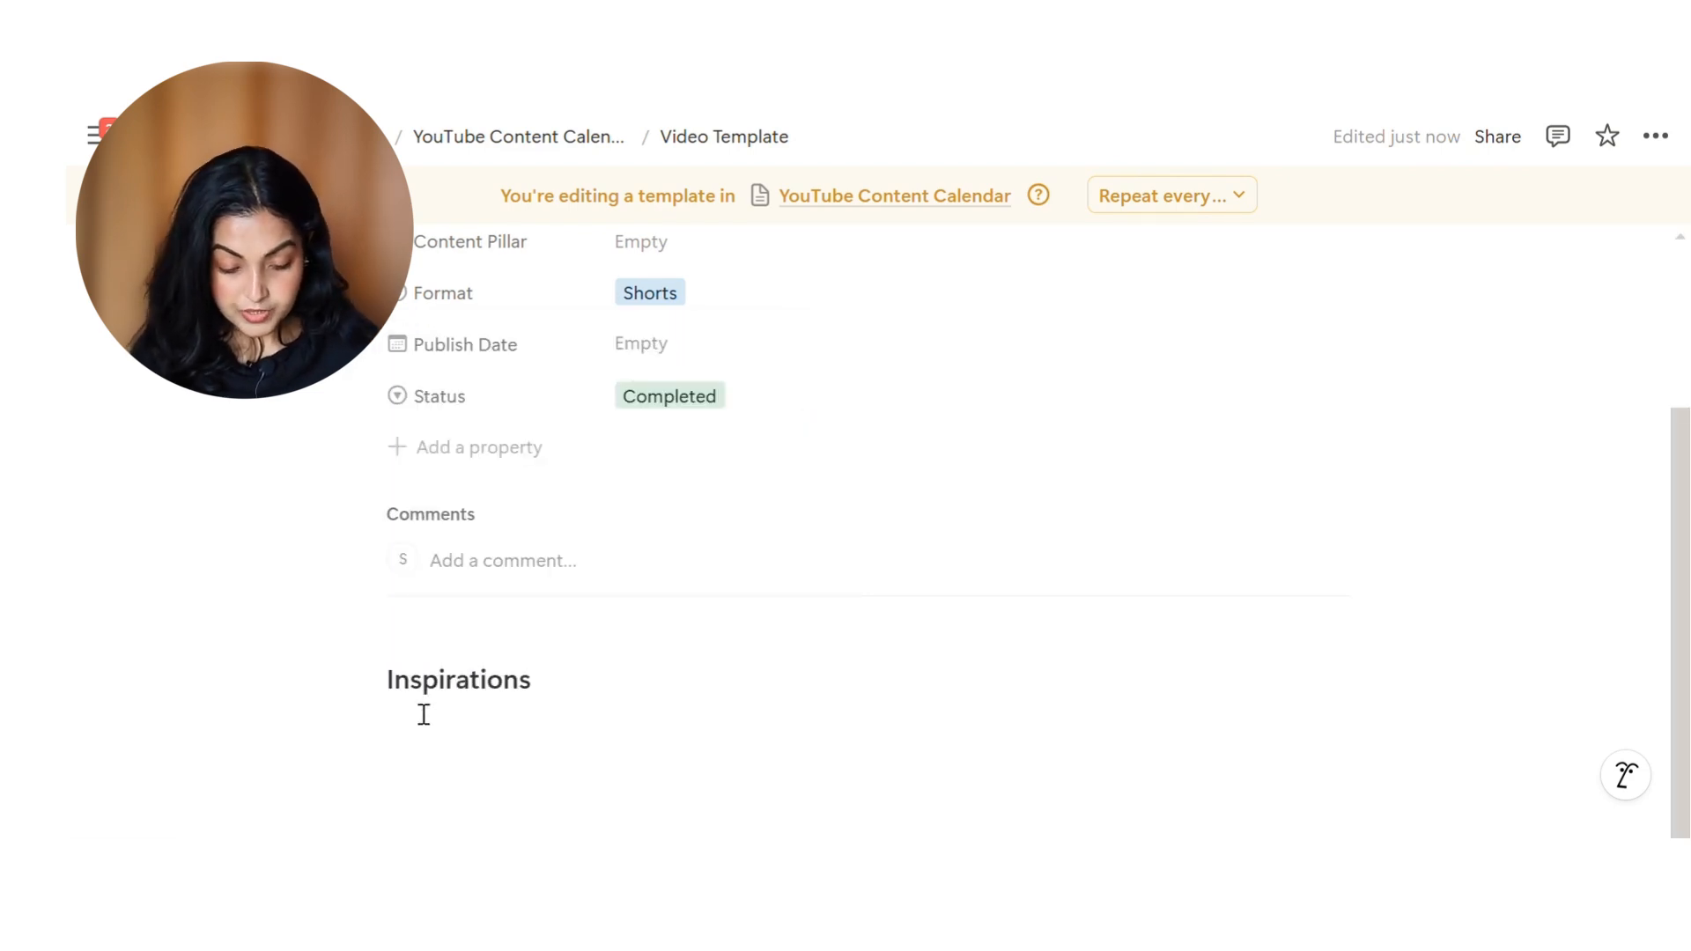
key(Return)
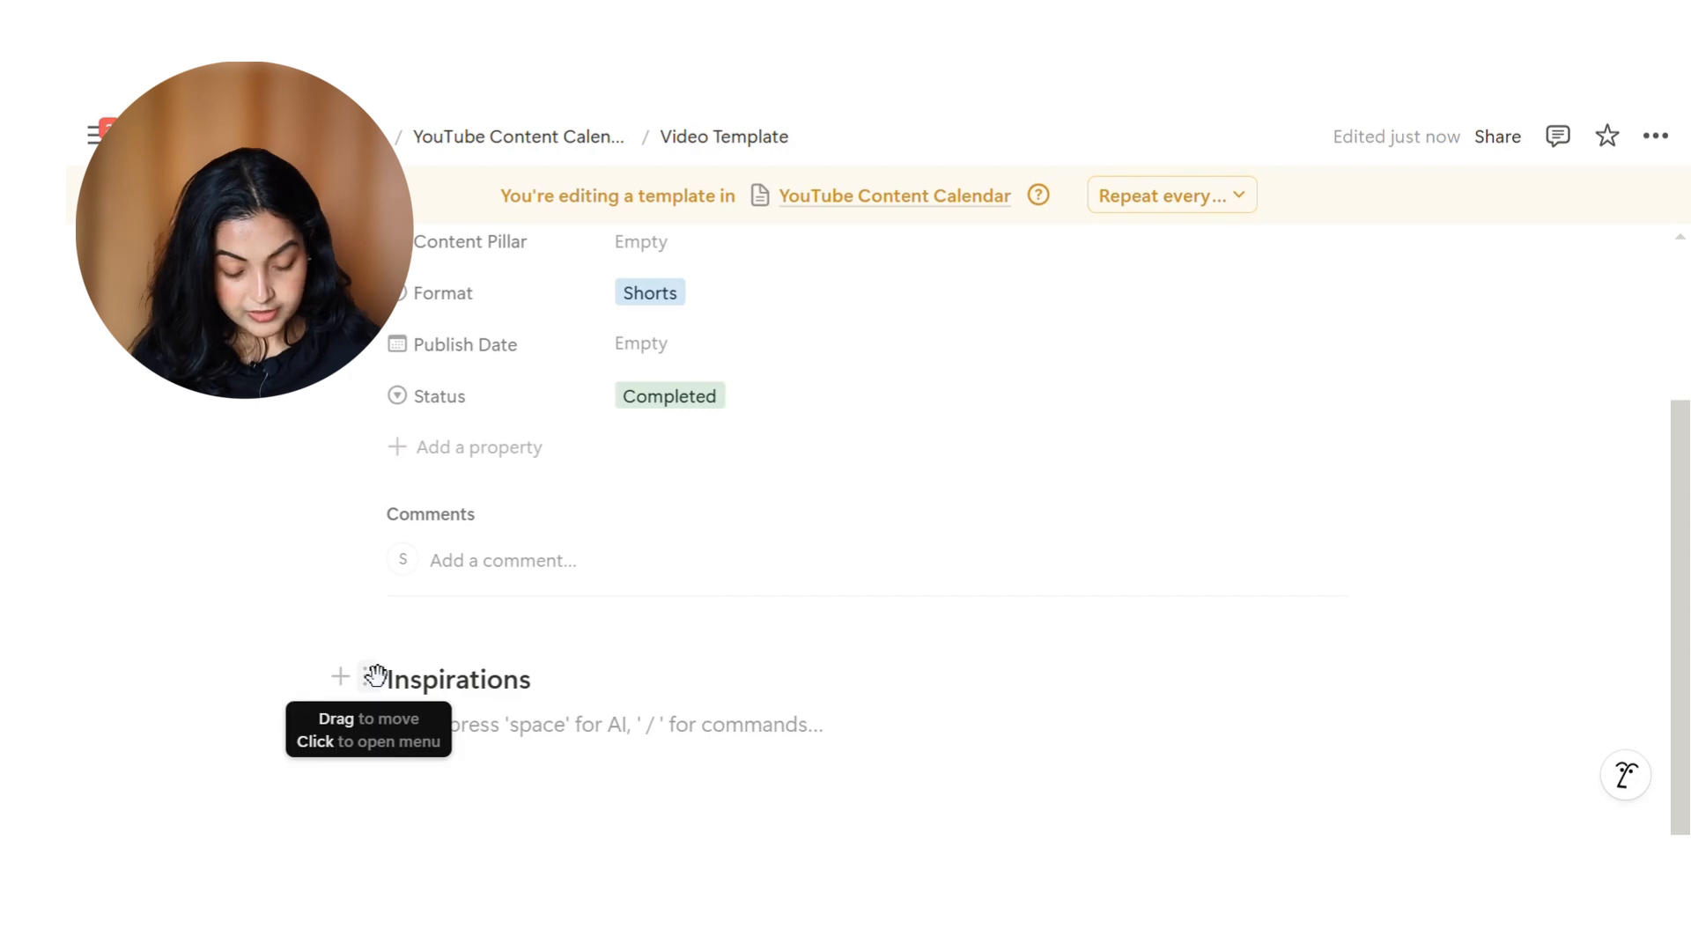
Give the "Inspirations" heading a yellow background
click(376, 676)
mouse_move(534, 749)
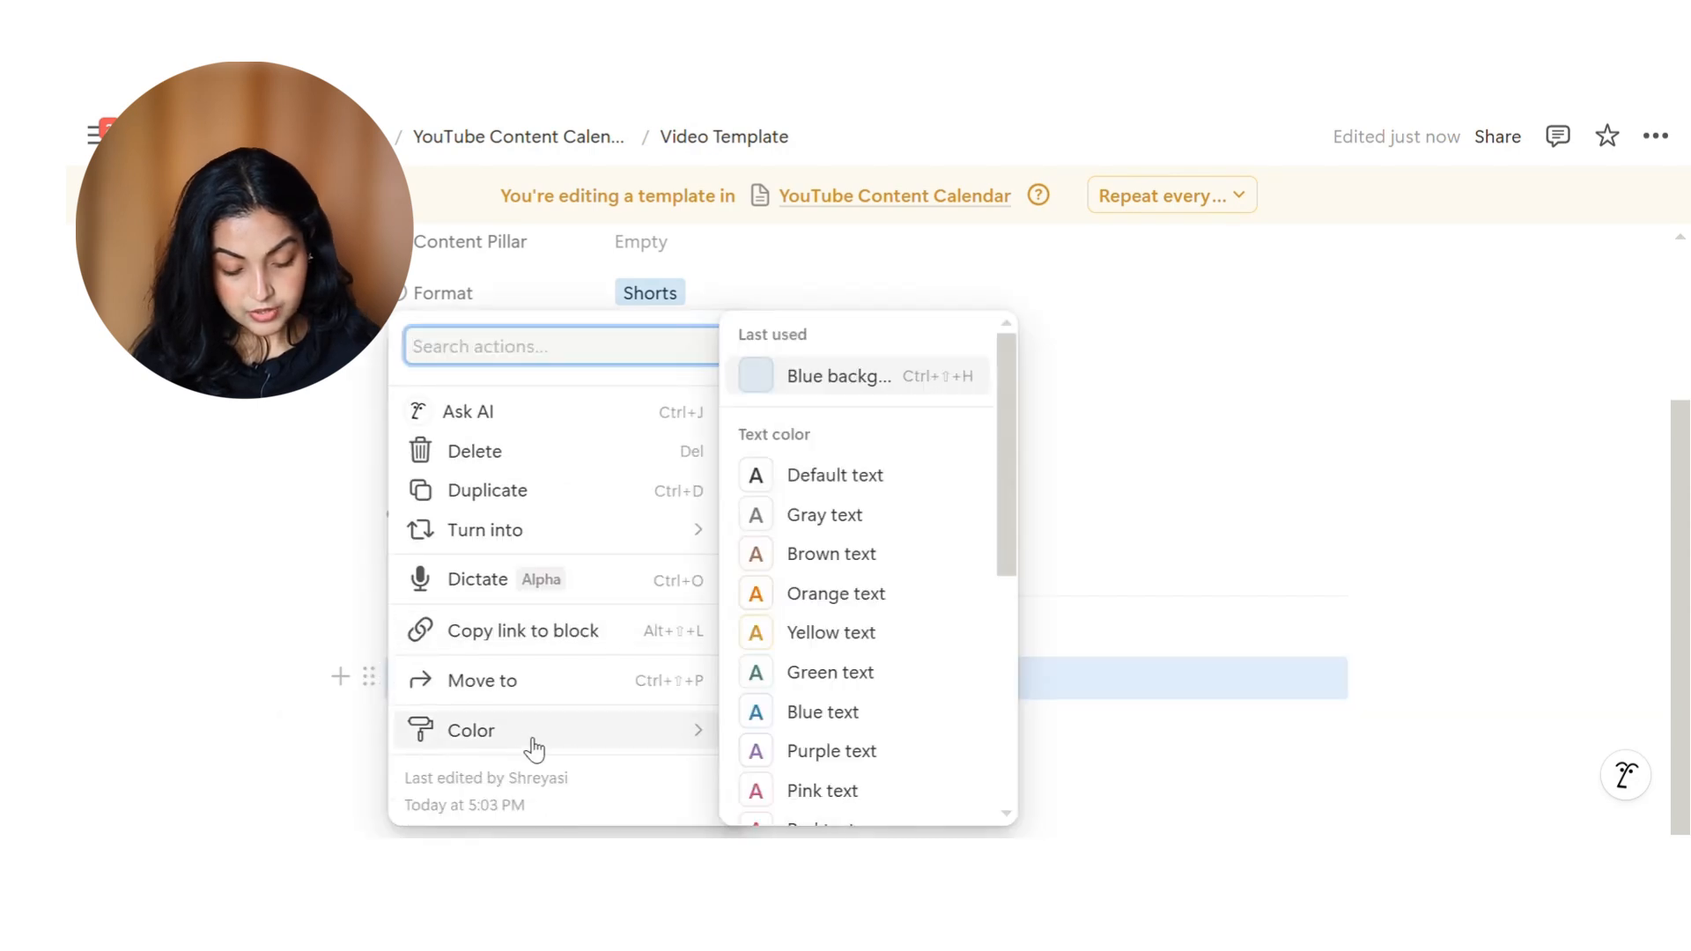
scroll(775, 793, down, 5)
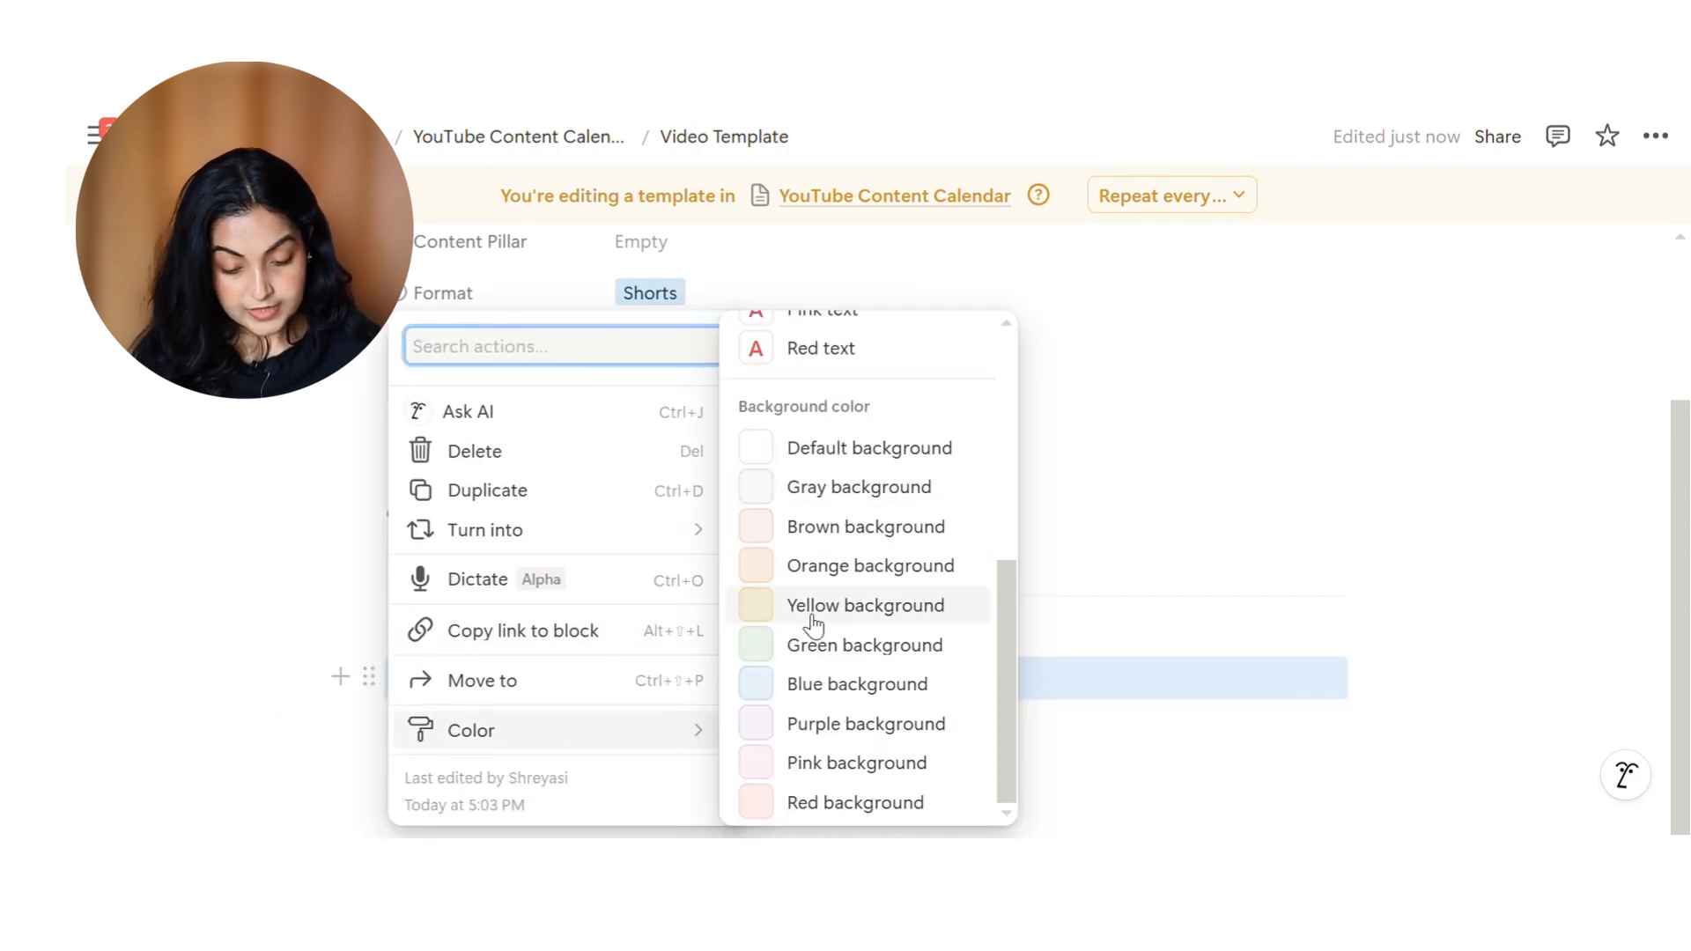
click(812, 617)
Add a bold "Titles" line under Inspirations, followed by a bulleted list with the placeholder items a, b, c, d and e
scroll(616, 616, down, 1)
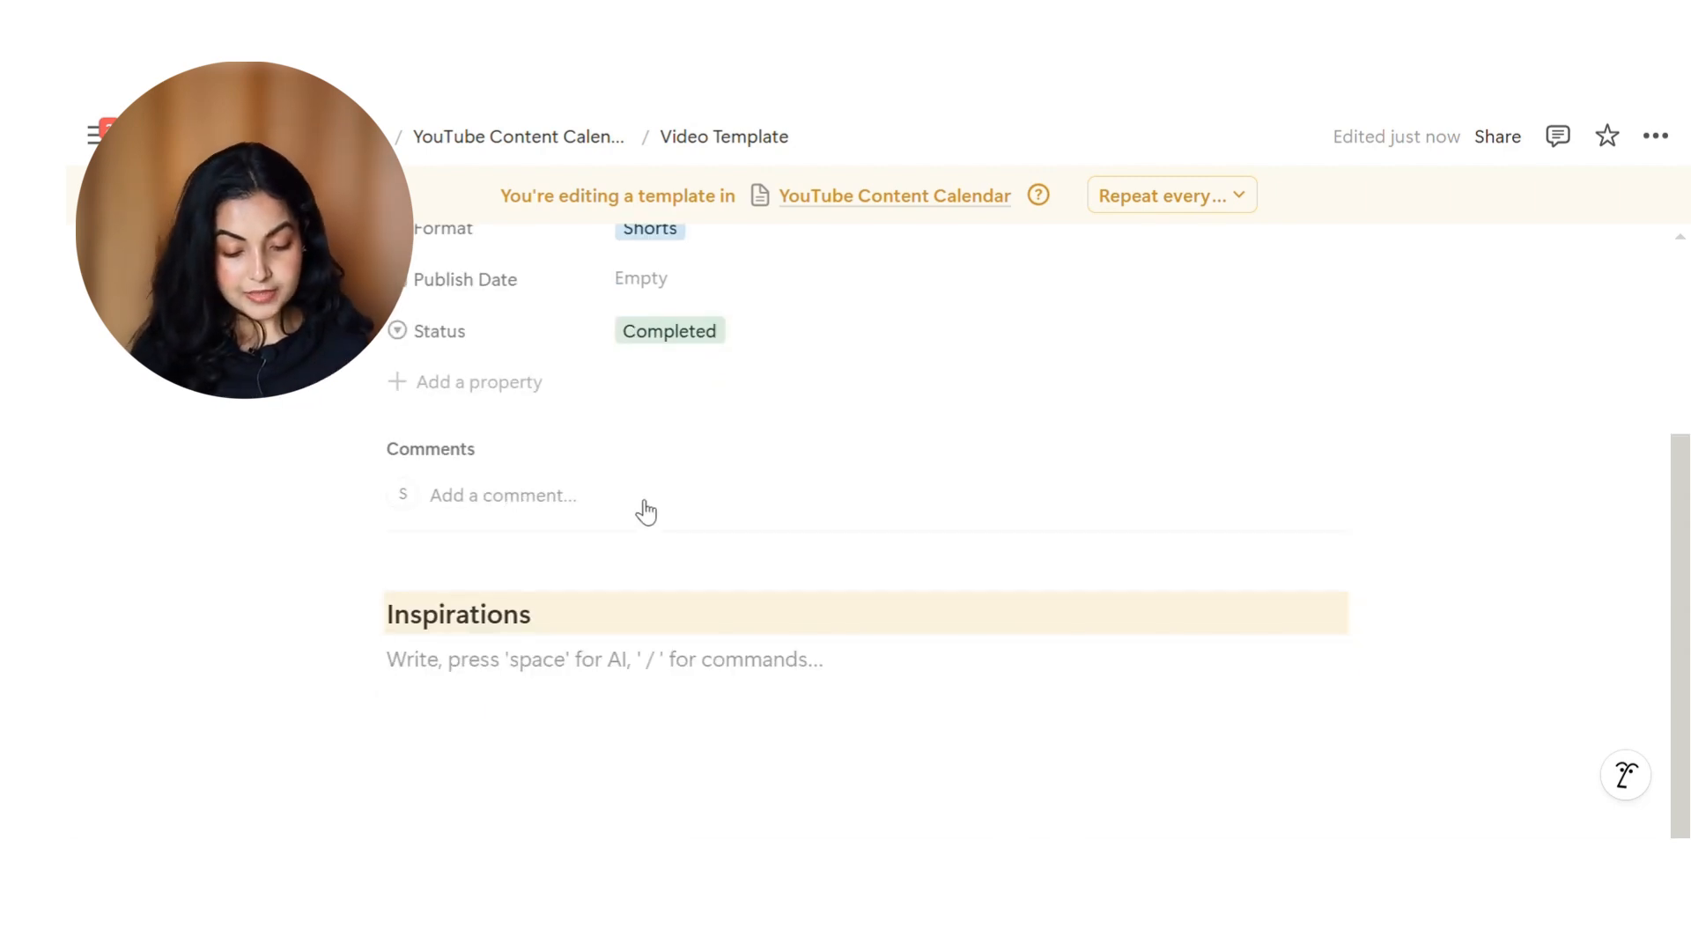
text(Titles)
key(Return)
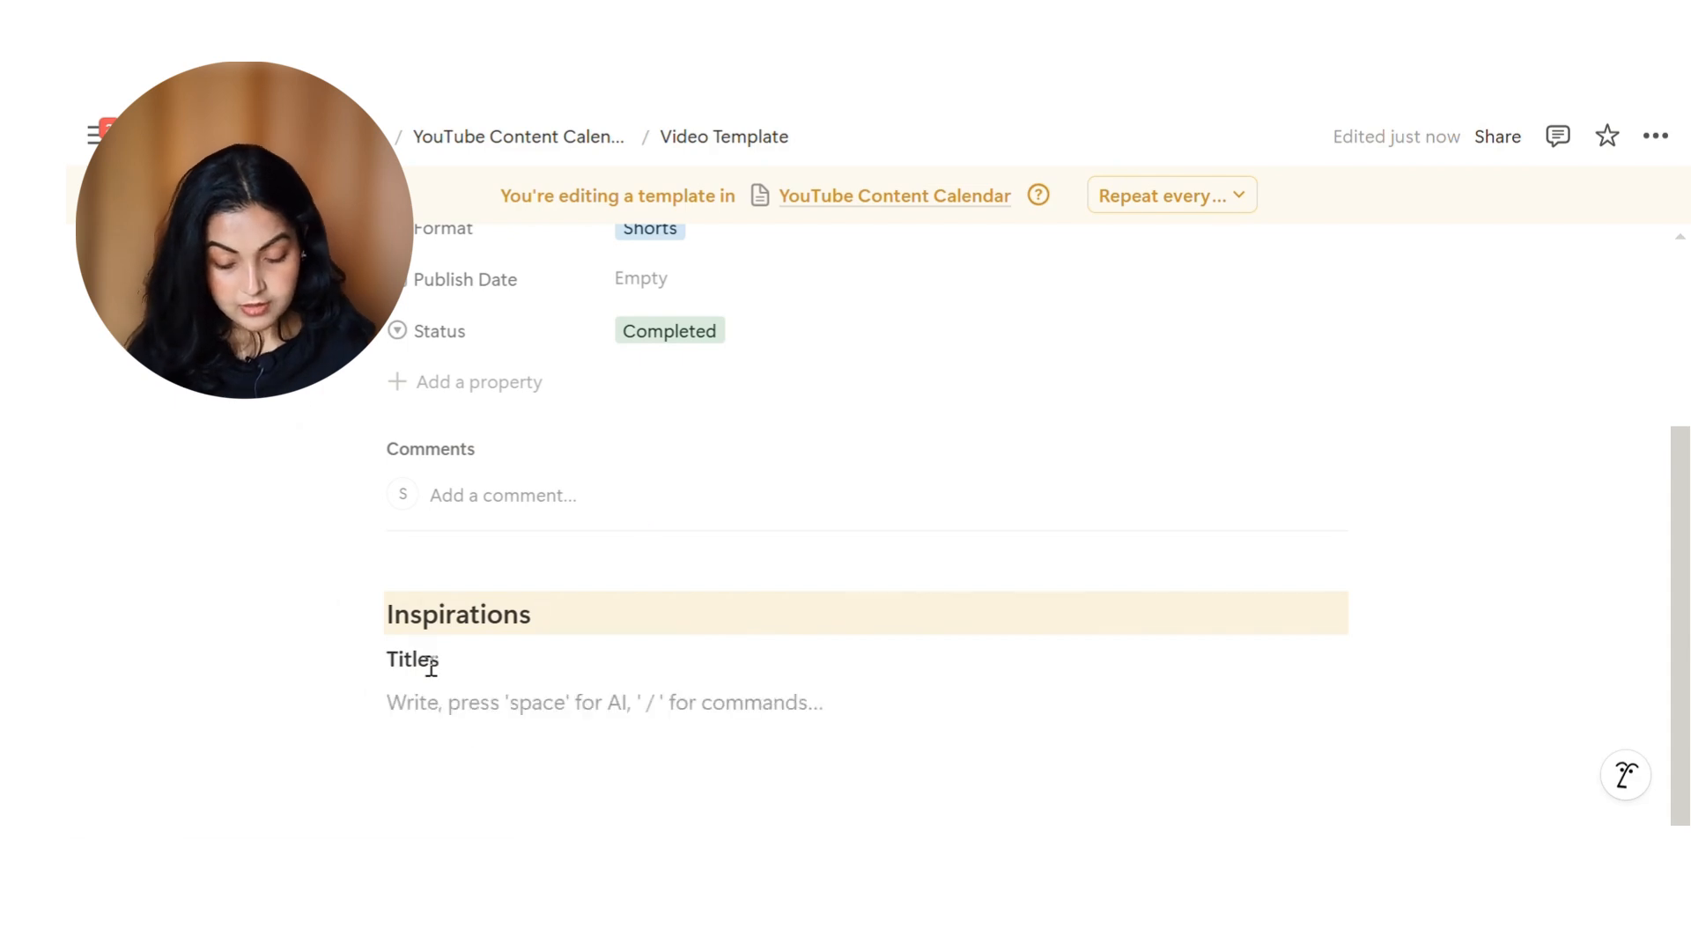
text(/b)
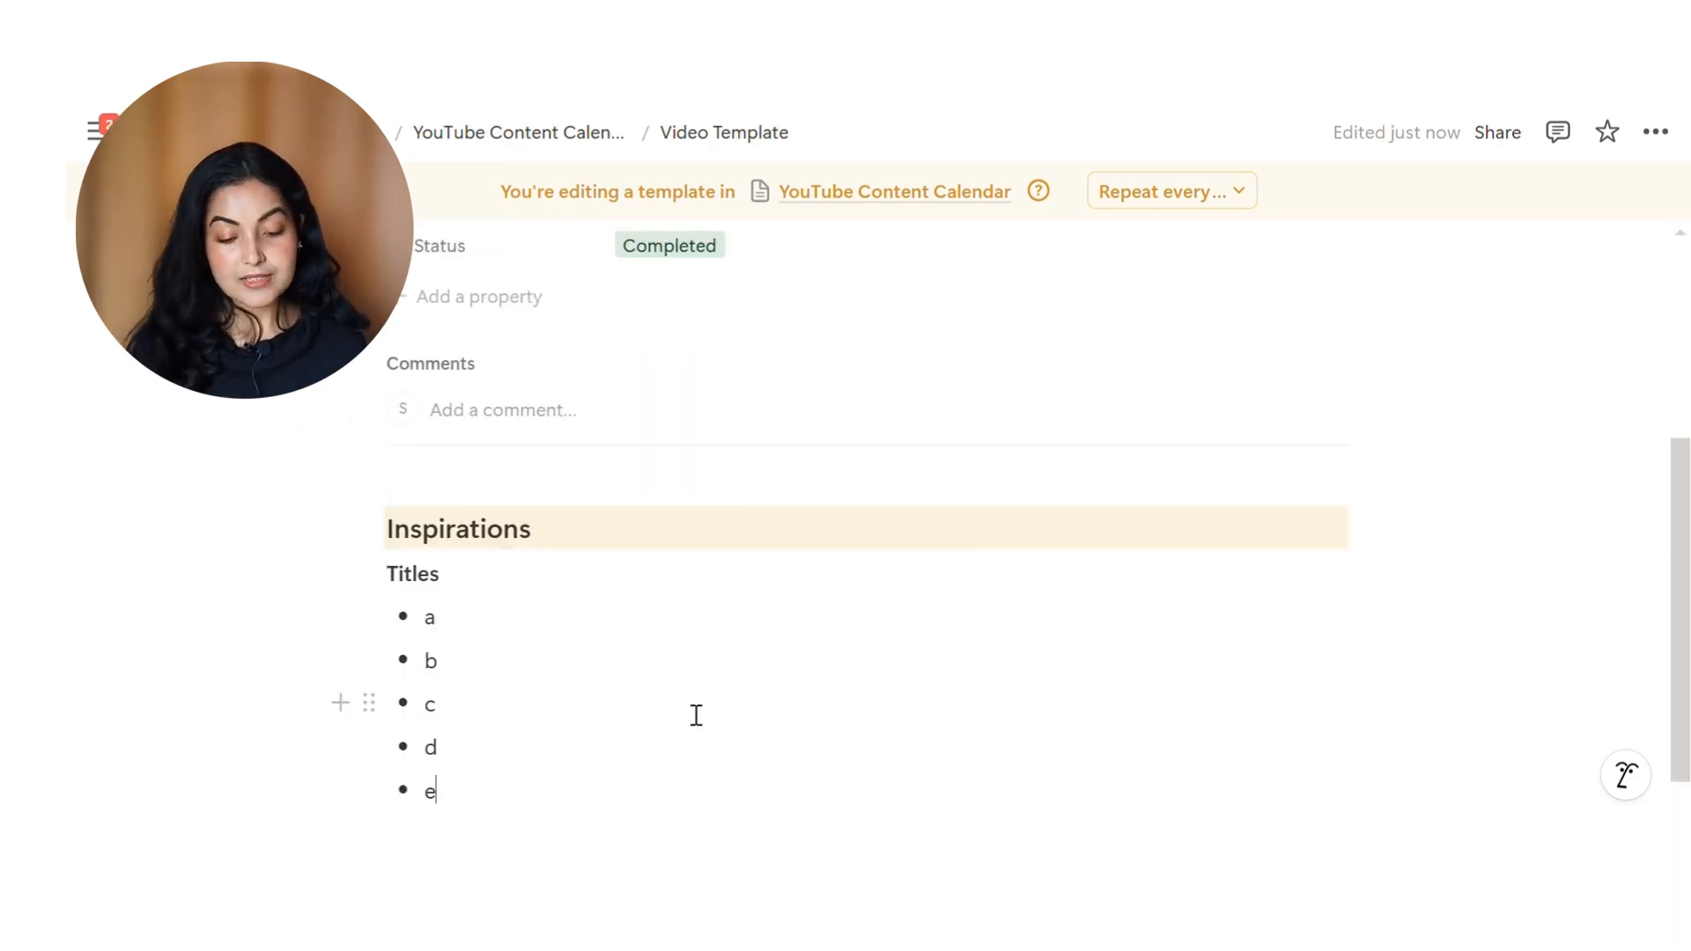
Underline the word "Titles" above the bulleted list
scroll(696, 716, down, 1)
scroll(696, 715, down, 1)
double_click(432, 393)
click(917, 339)
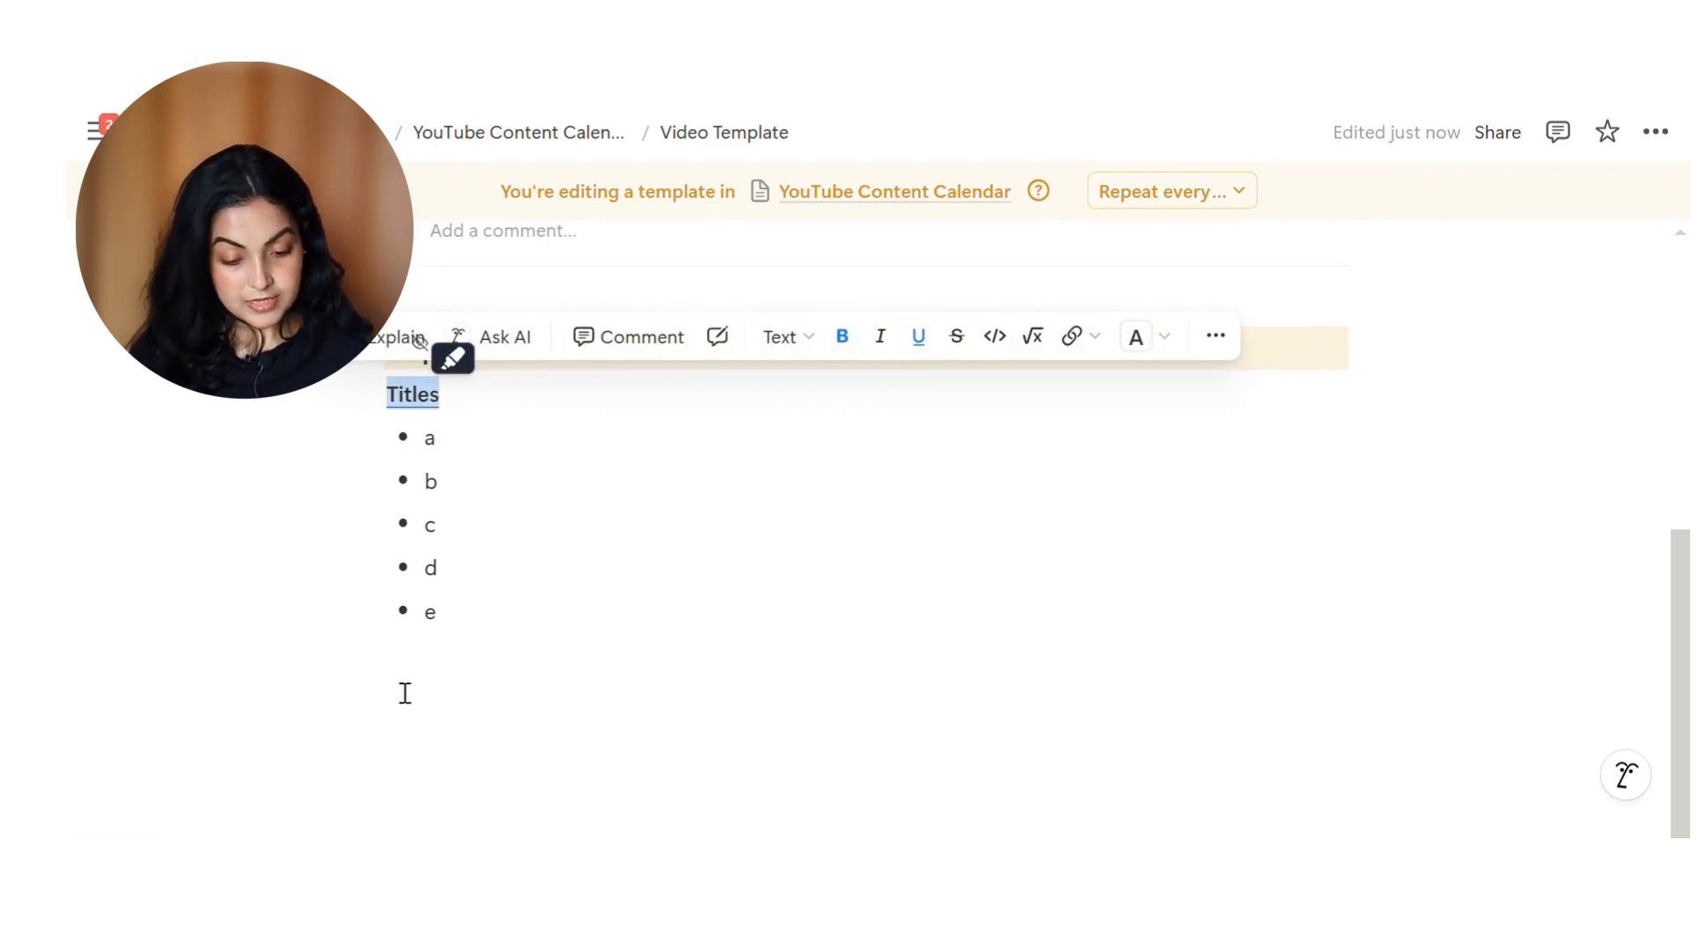
Add a bold, underlined "Thumbnails" line below the bulleted list, with an empty line under it
click(323, 718)
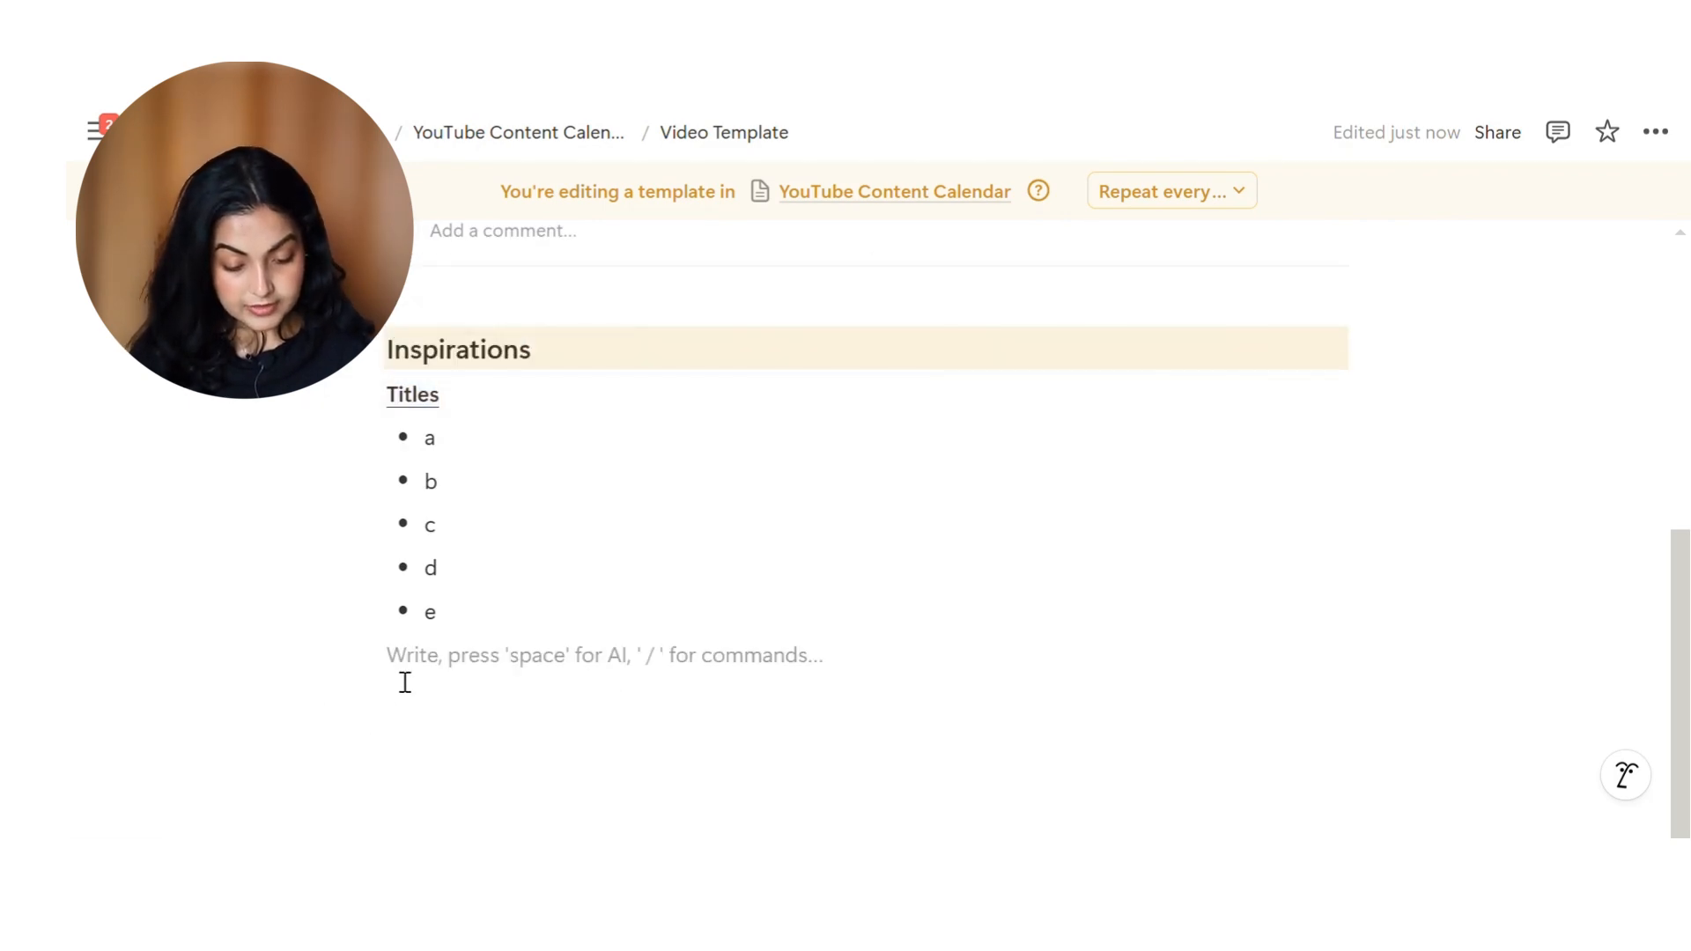
text(Thumbnails)
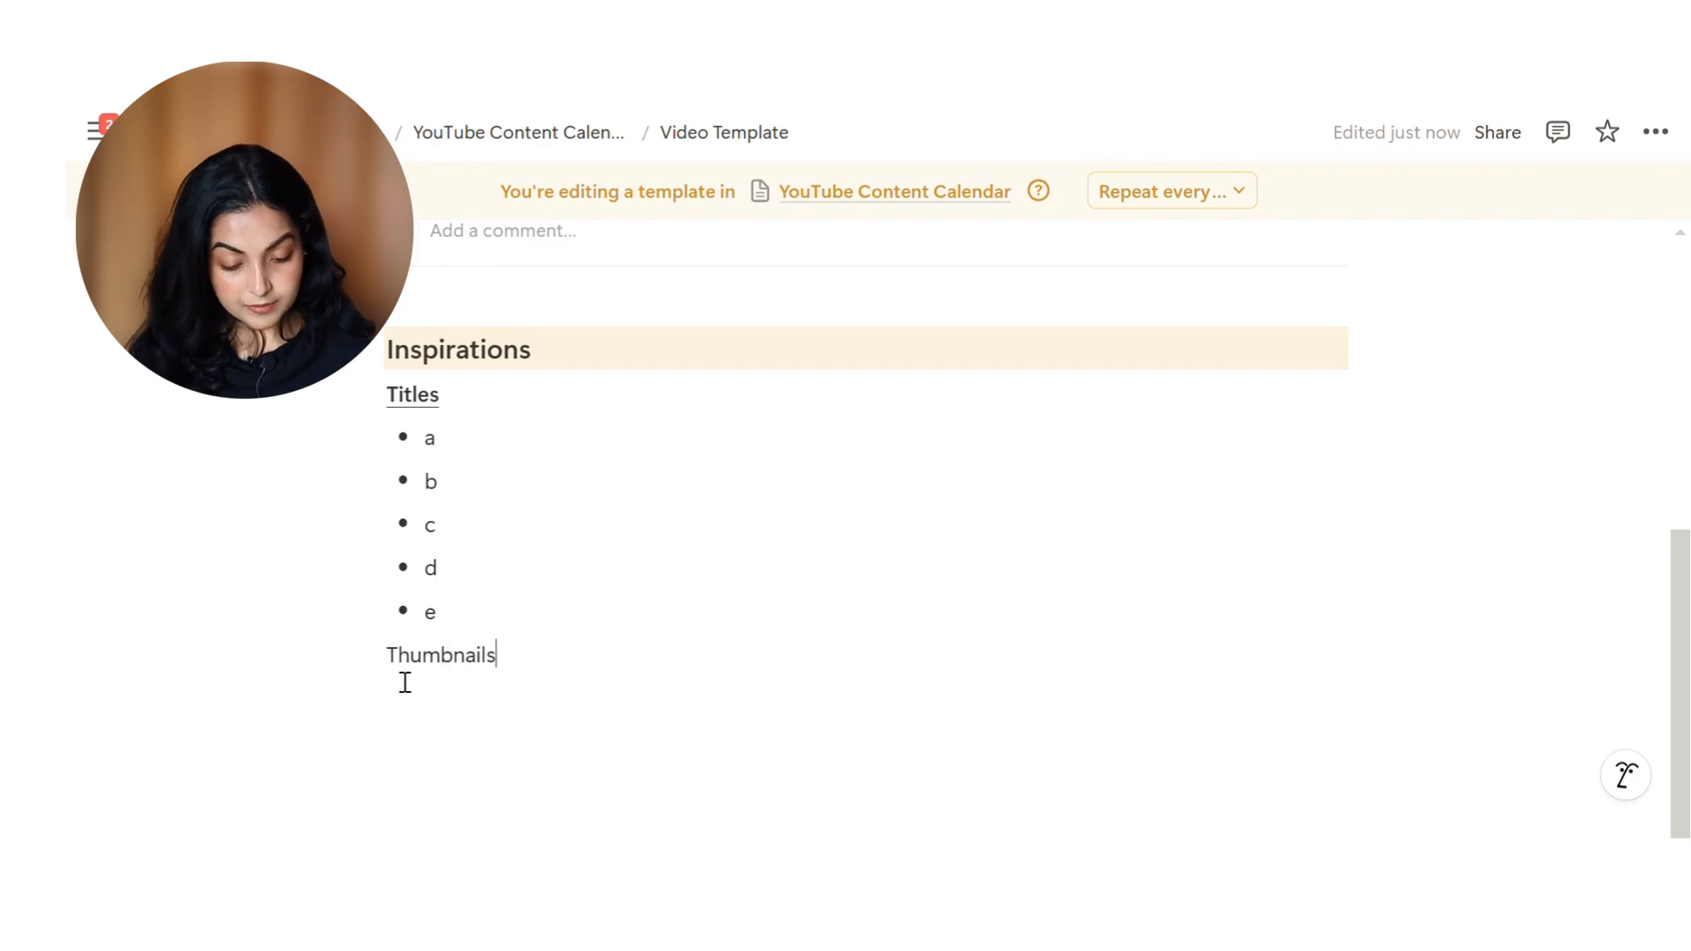
double_click(405, 683)
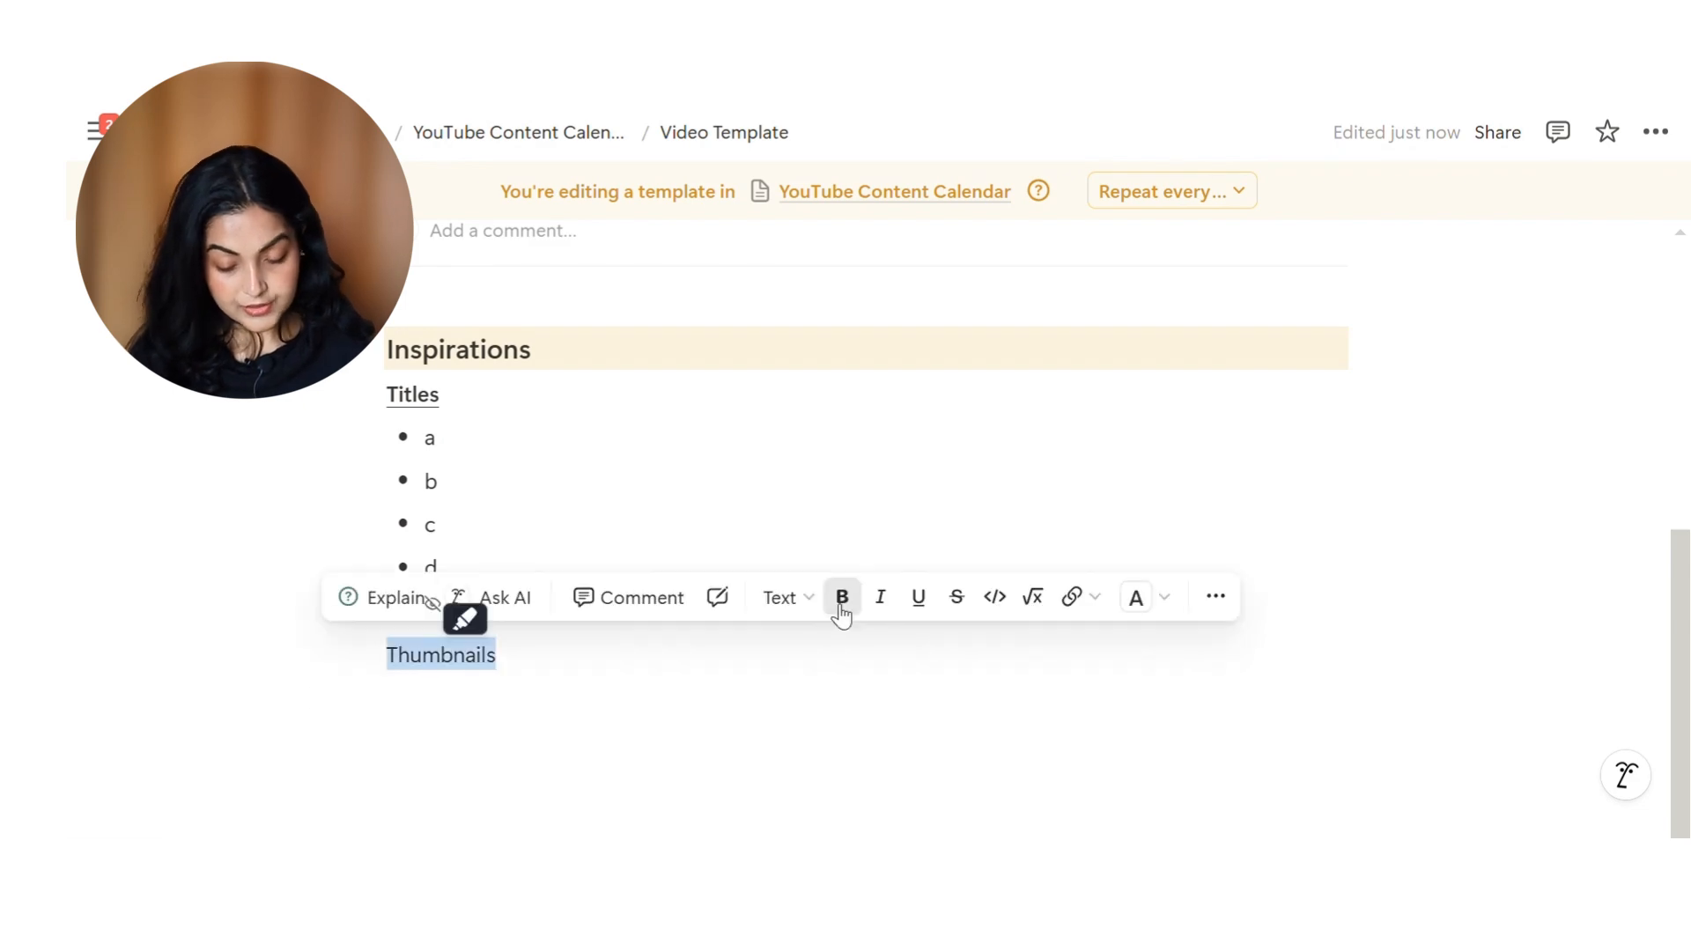
click(918, 599)
click(538, 775)
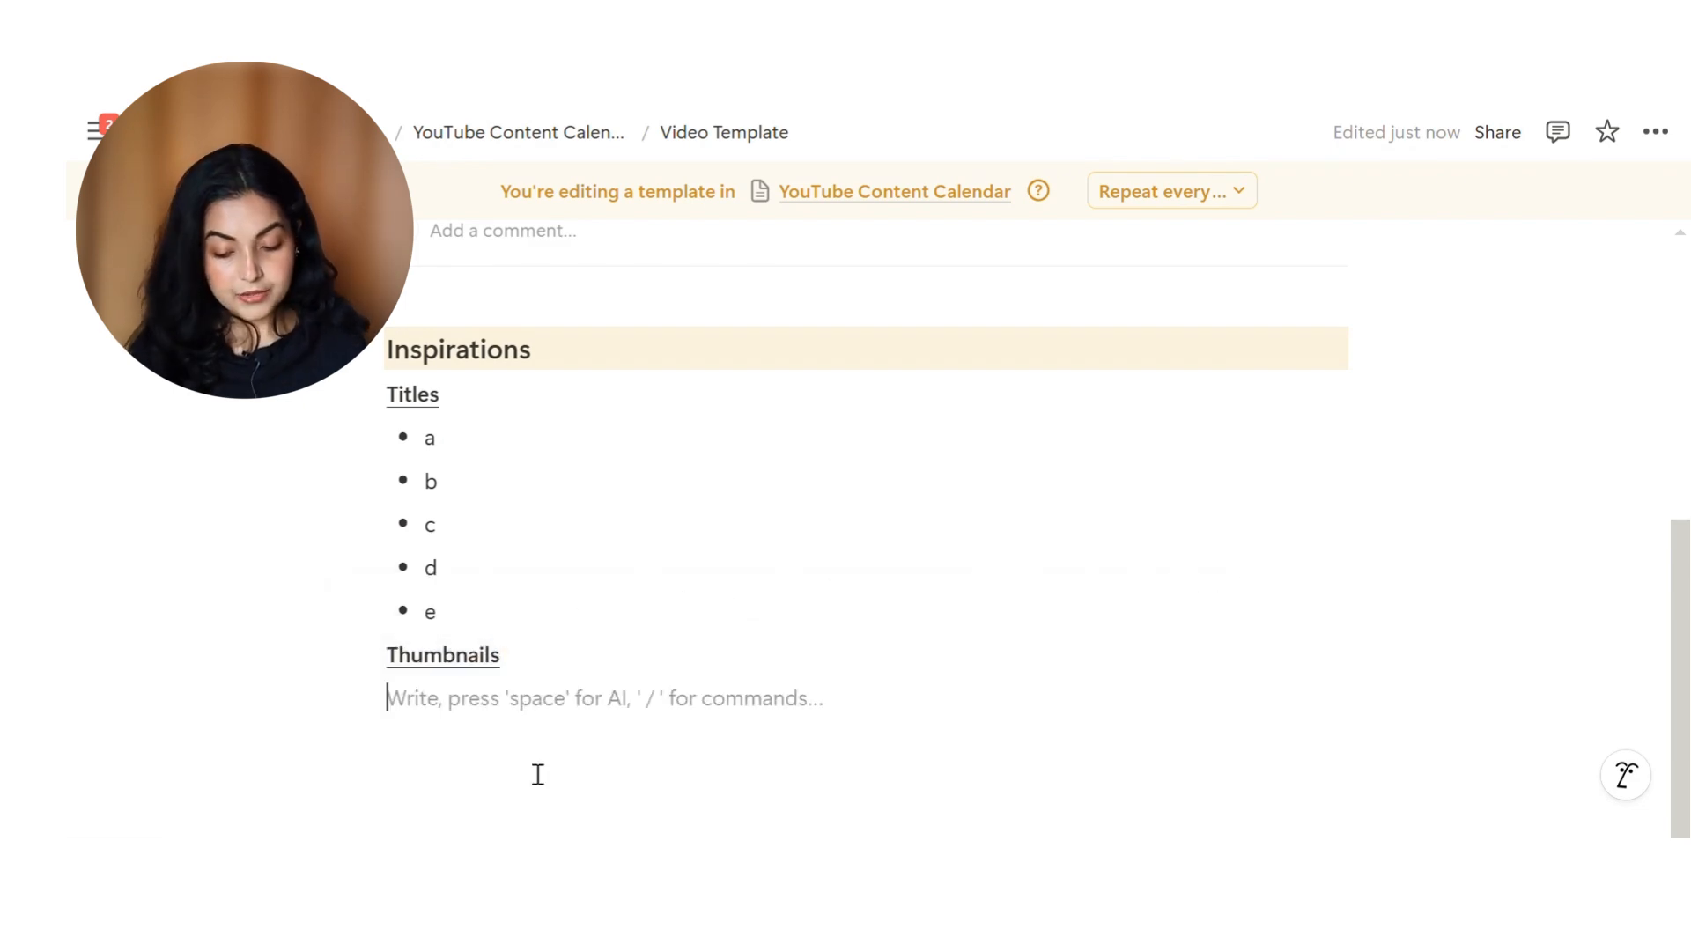
Insert a three-column layout below the "Thumbnails" line
text(/)
scroll(604, 571, down, 5)
text(col)
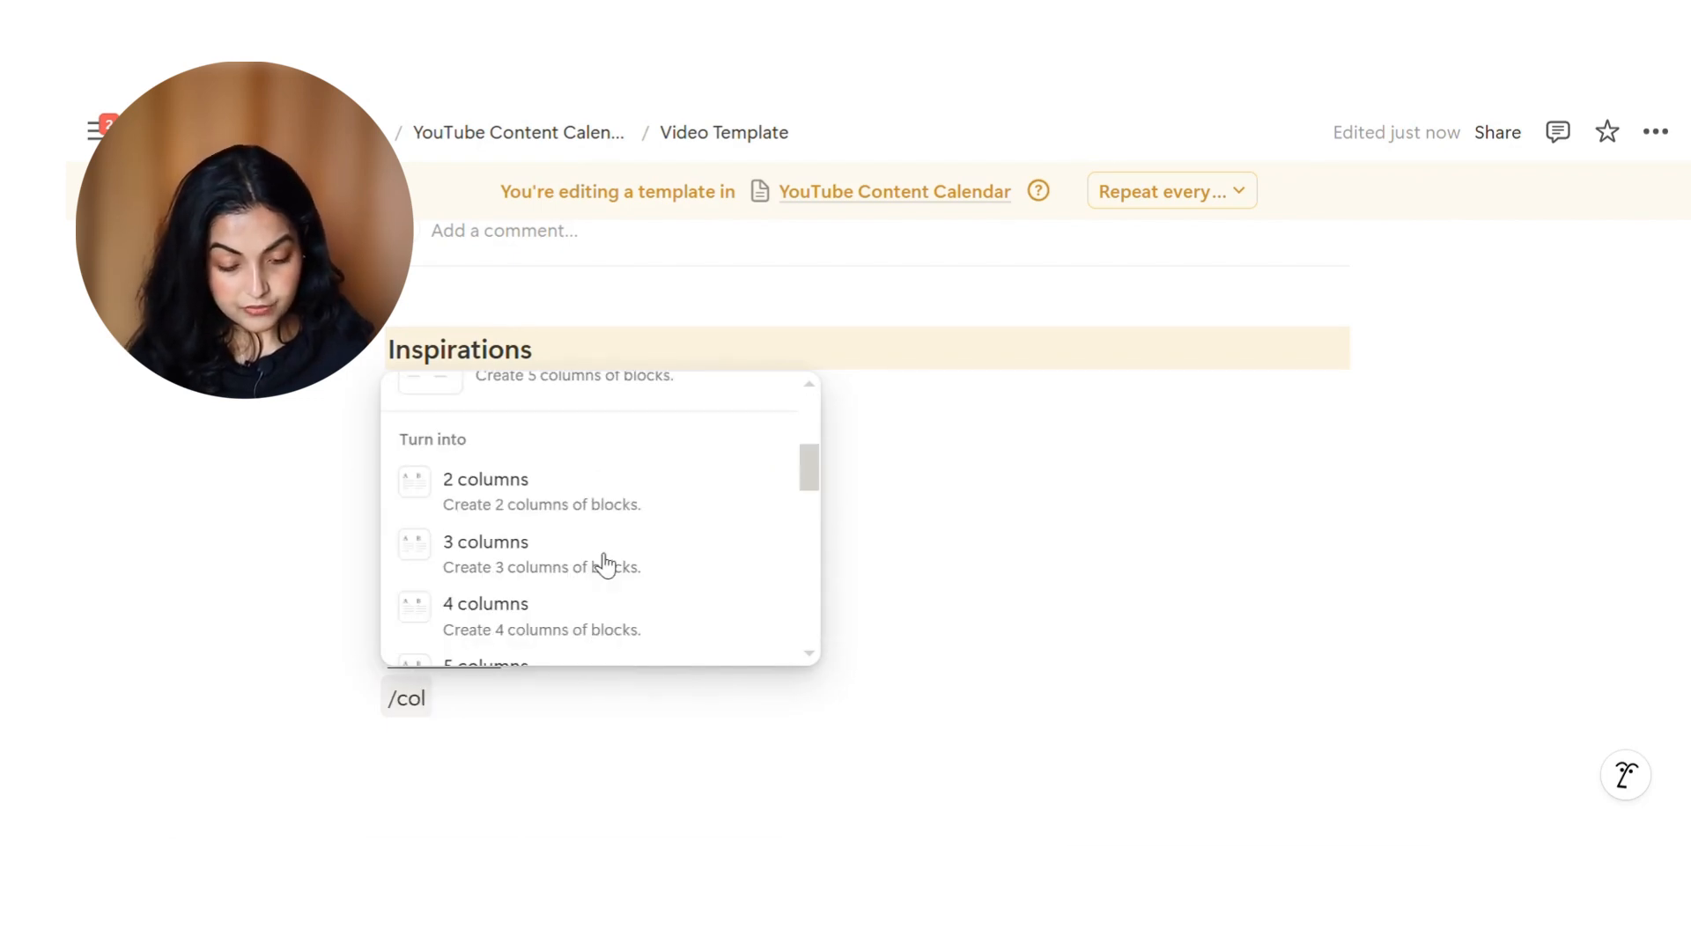
key(BackSpace)
key(BackSpace)
key(BackSpace)
key(BackSpace)
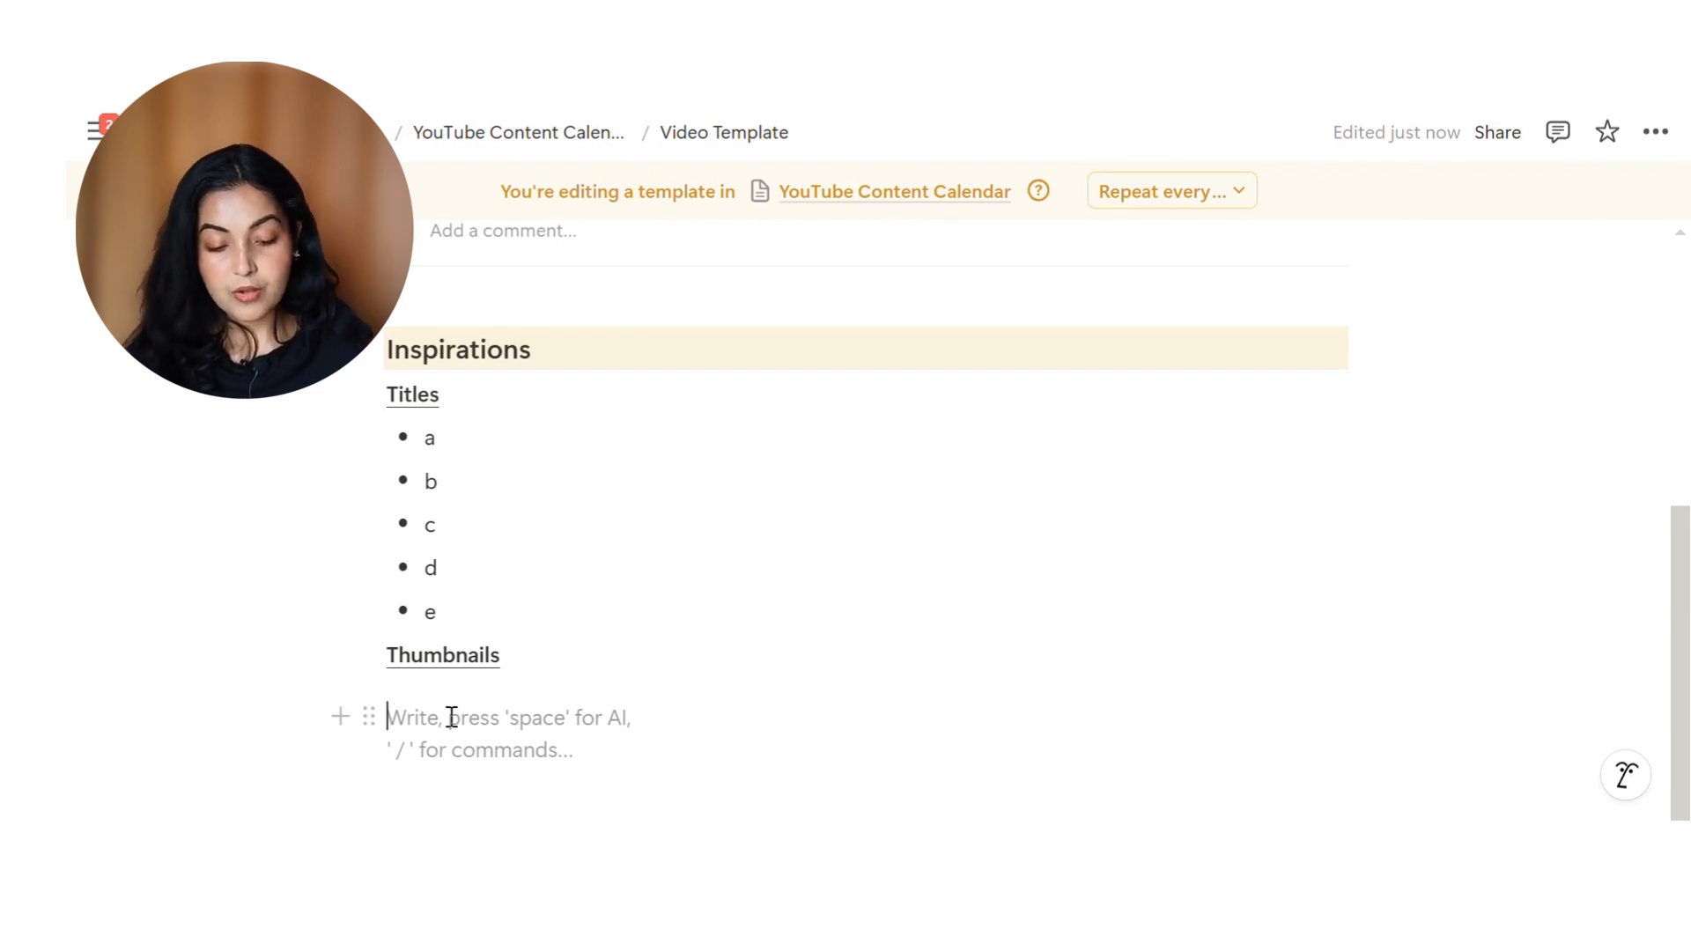
Add a Heading 3 "Video Concept" below the thumbnail columns, leaving an empty space above it
scroll(450, 715, down, 1)
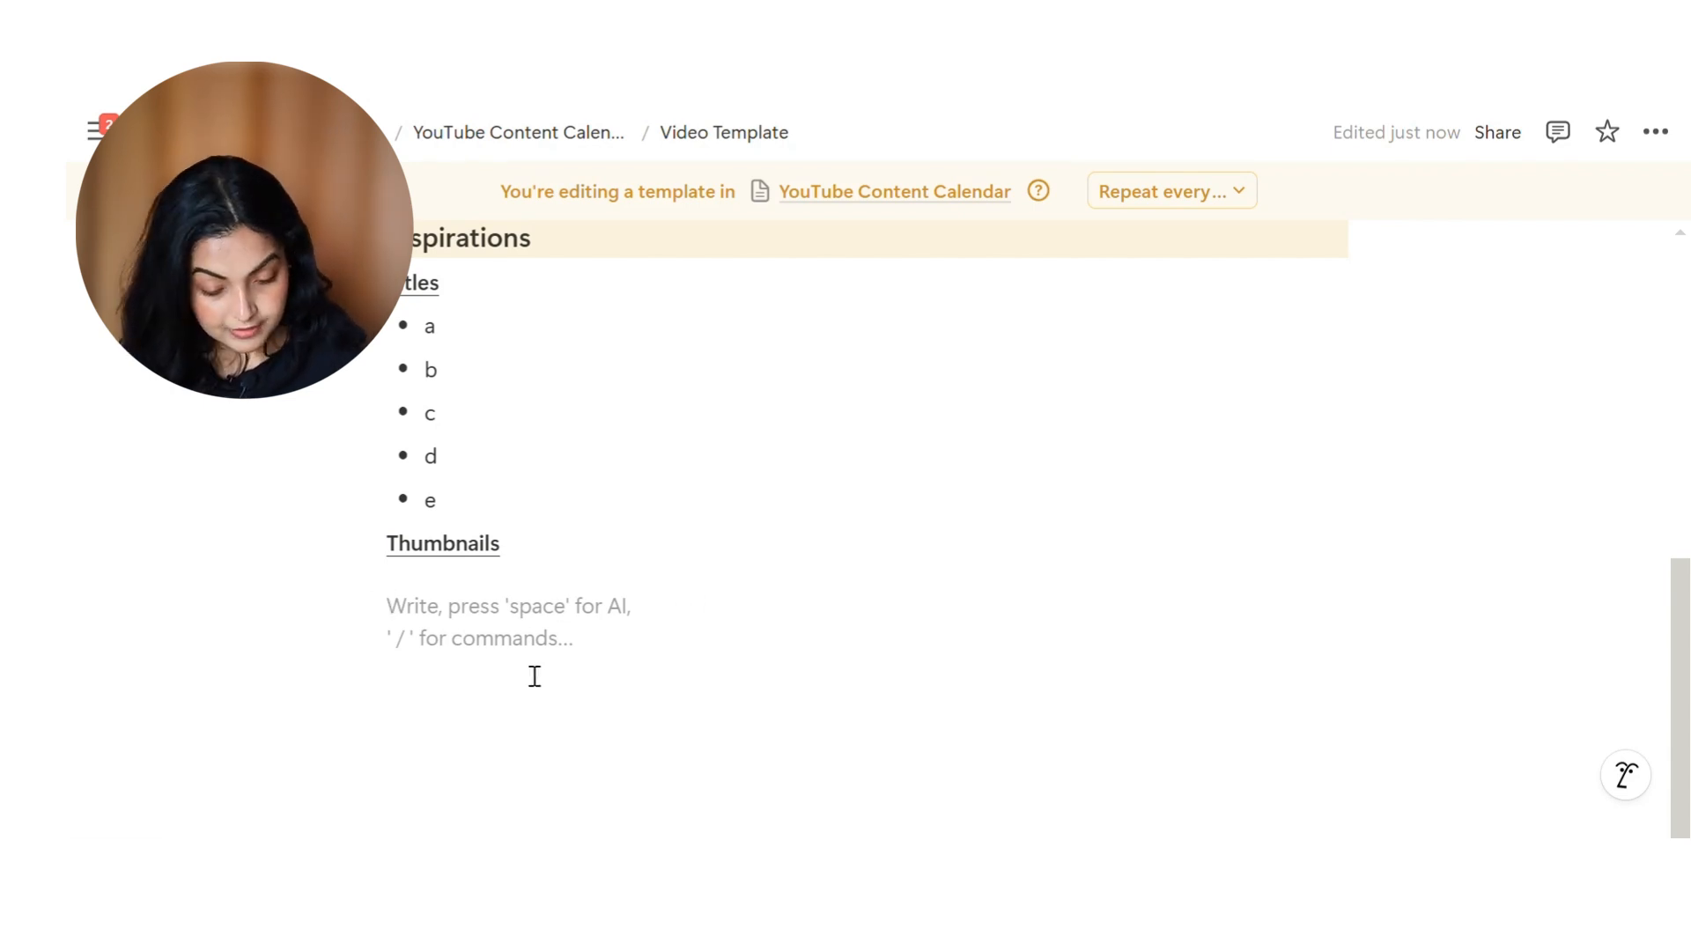
text(/)
click(541, 731)
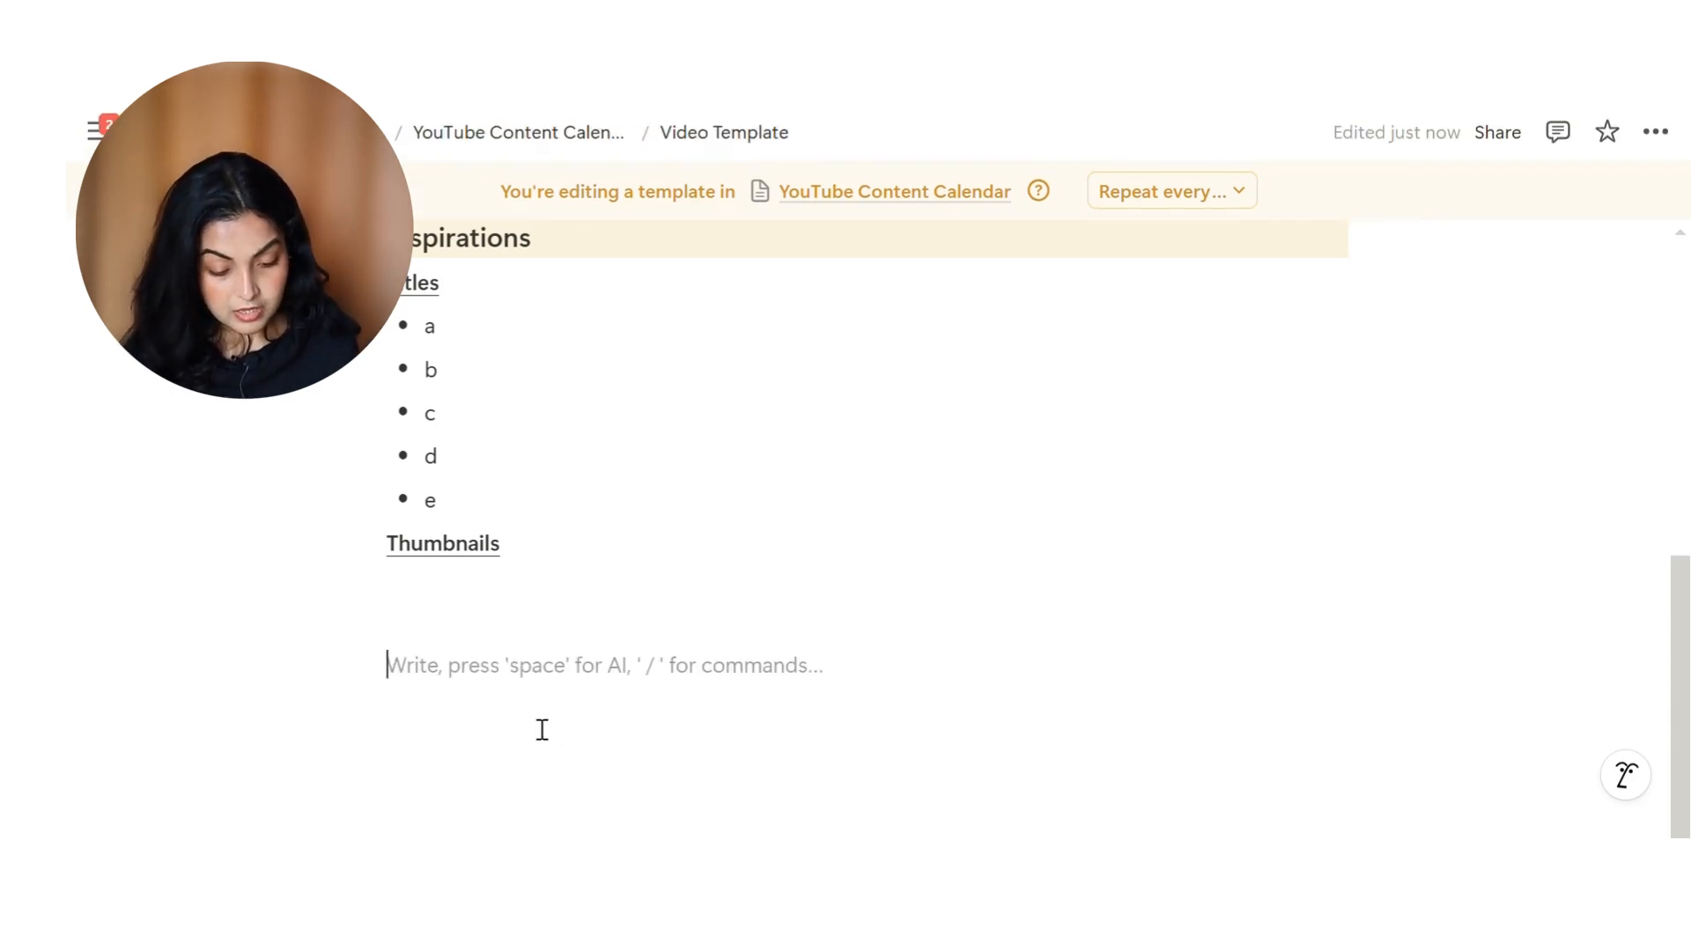
text(/)
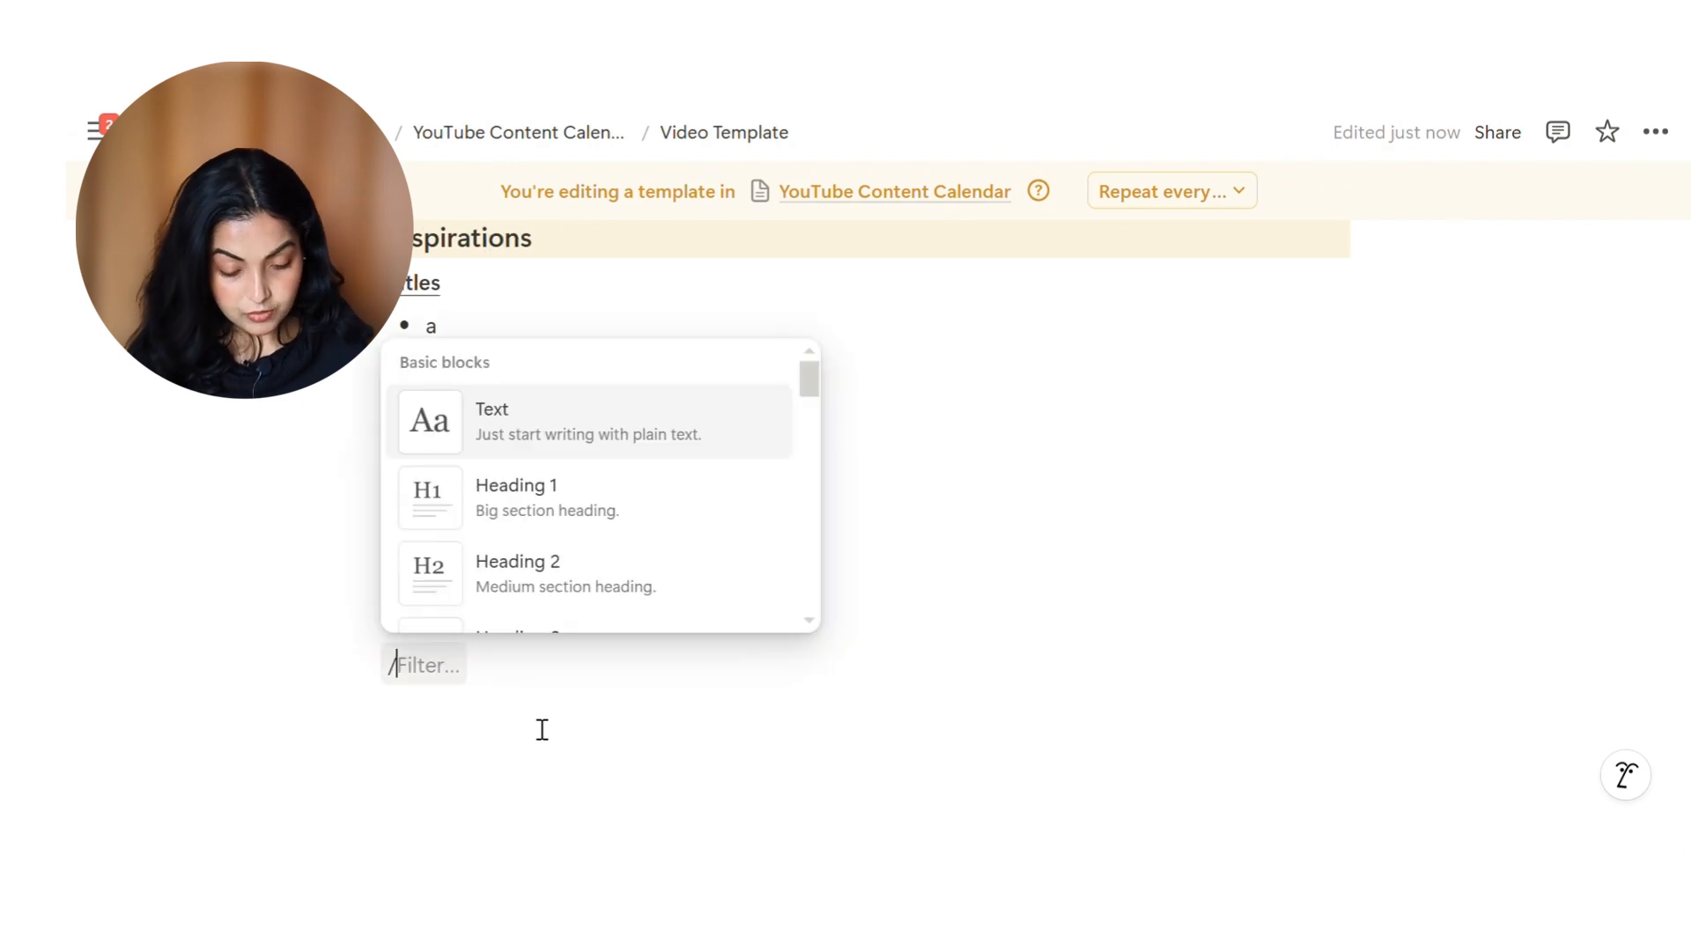
scroll(562, 599, down, 2)
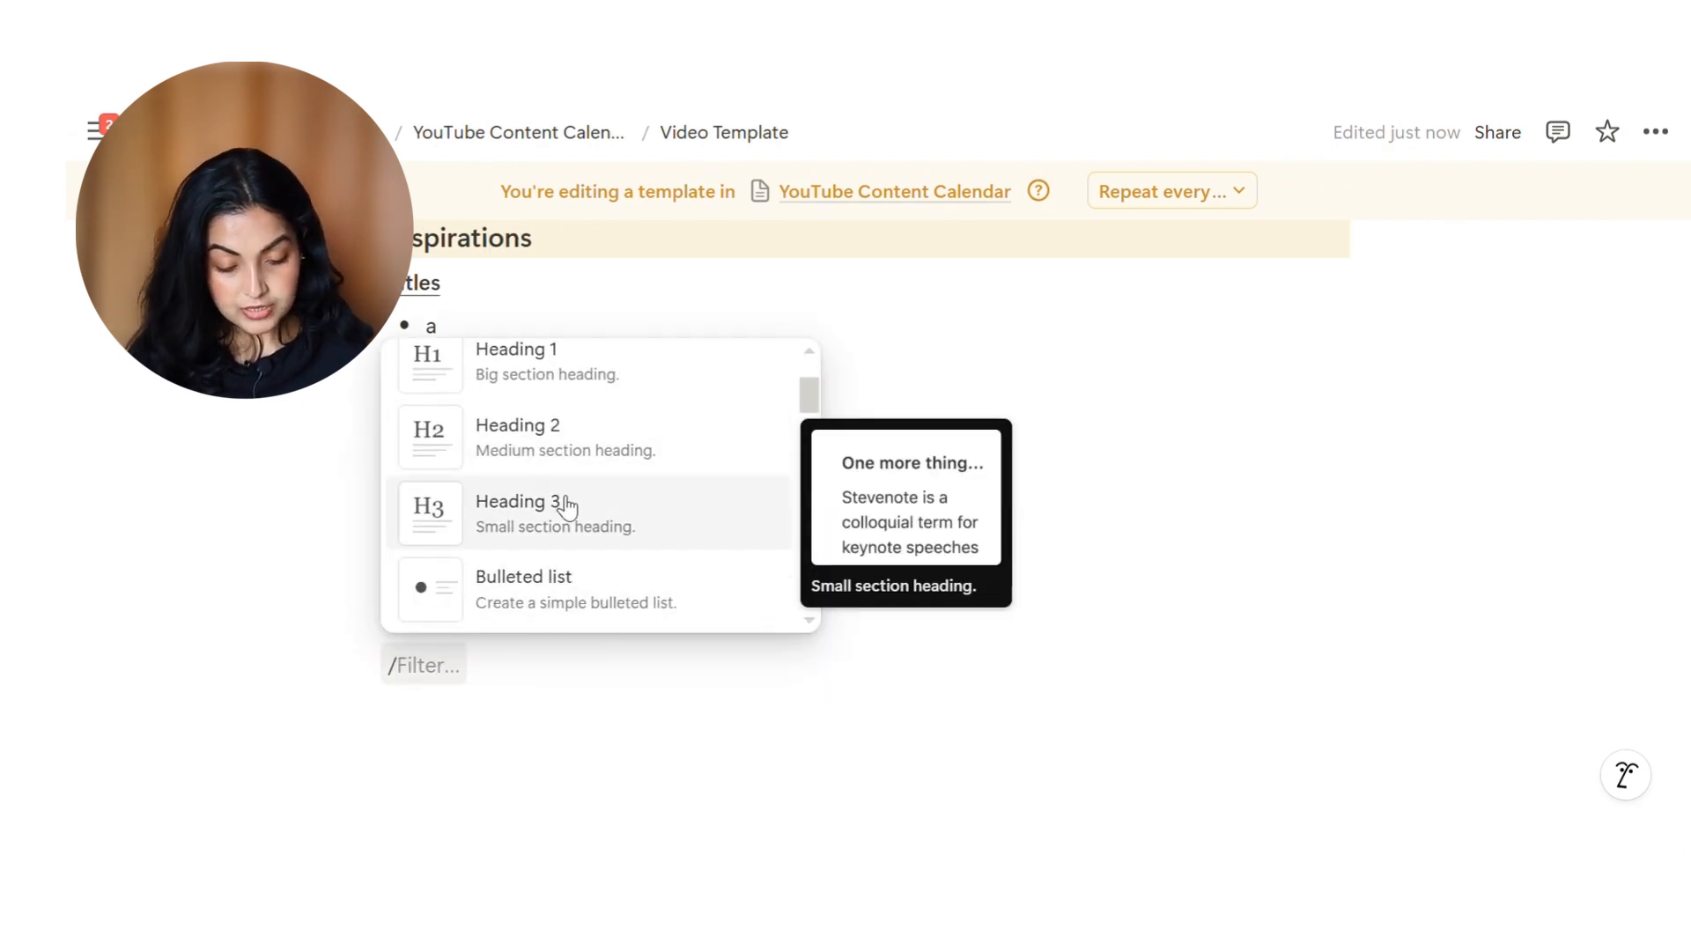
click(555, 500)
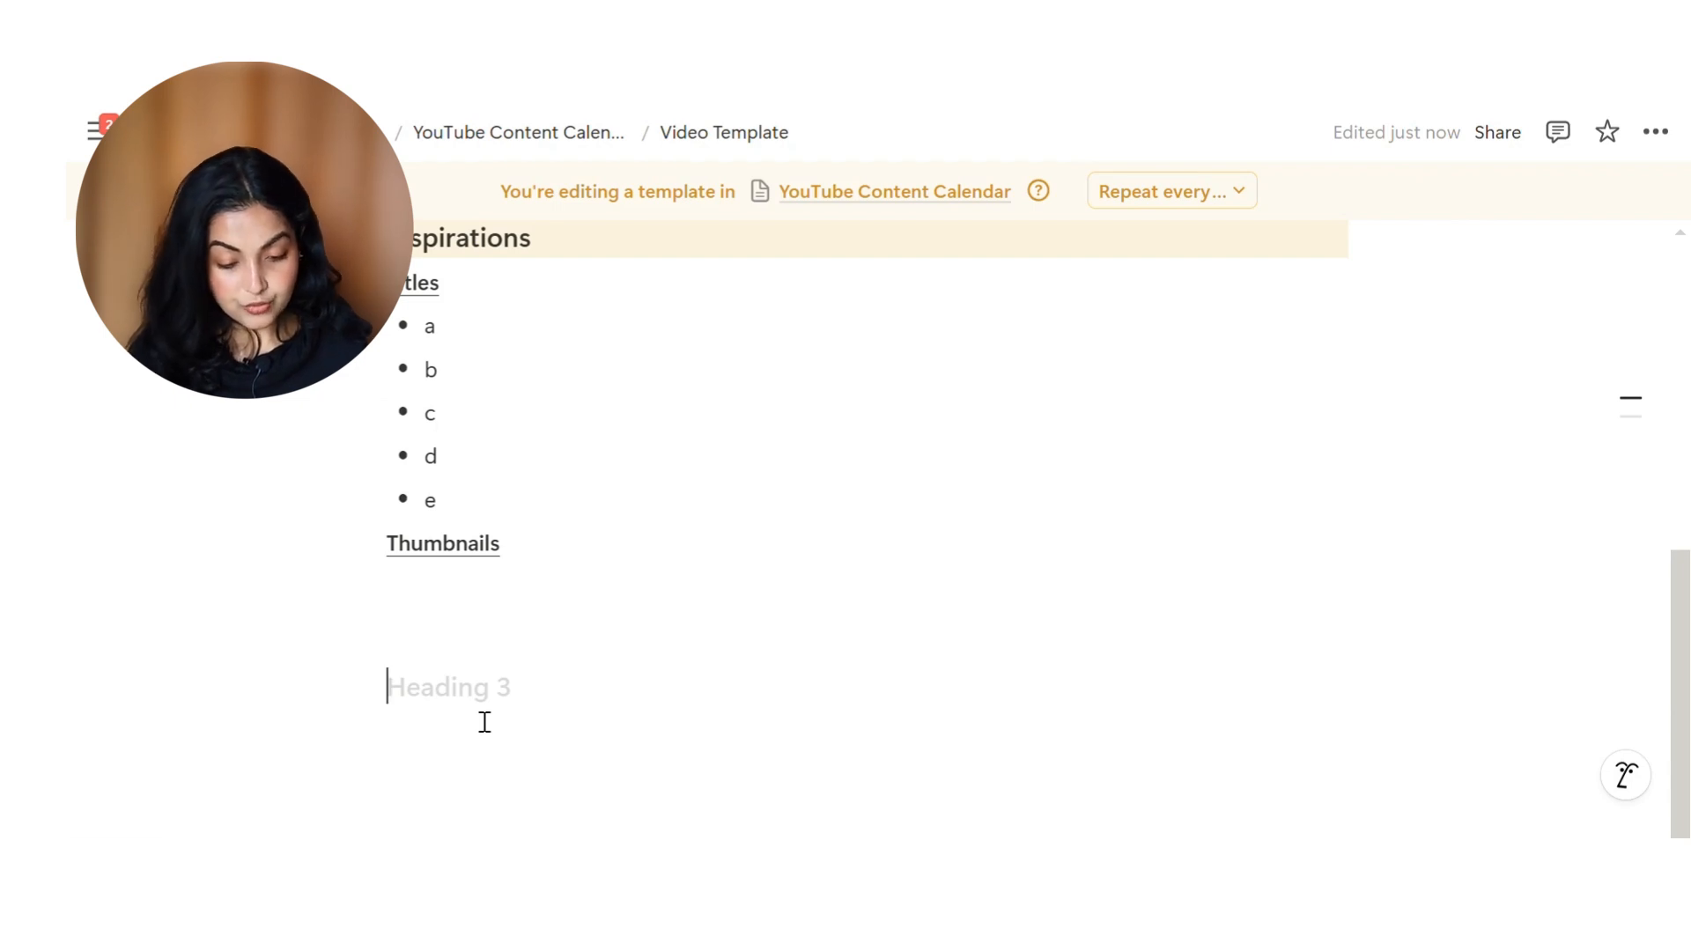
text(Video )
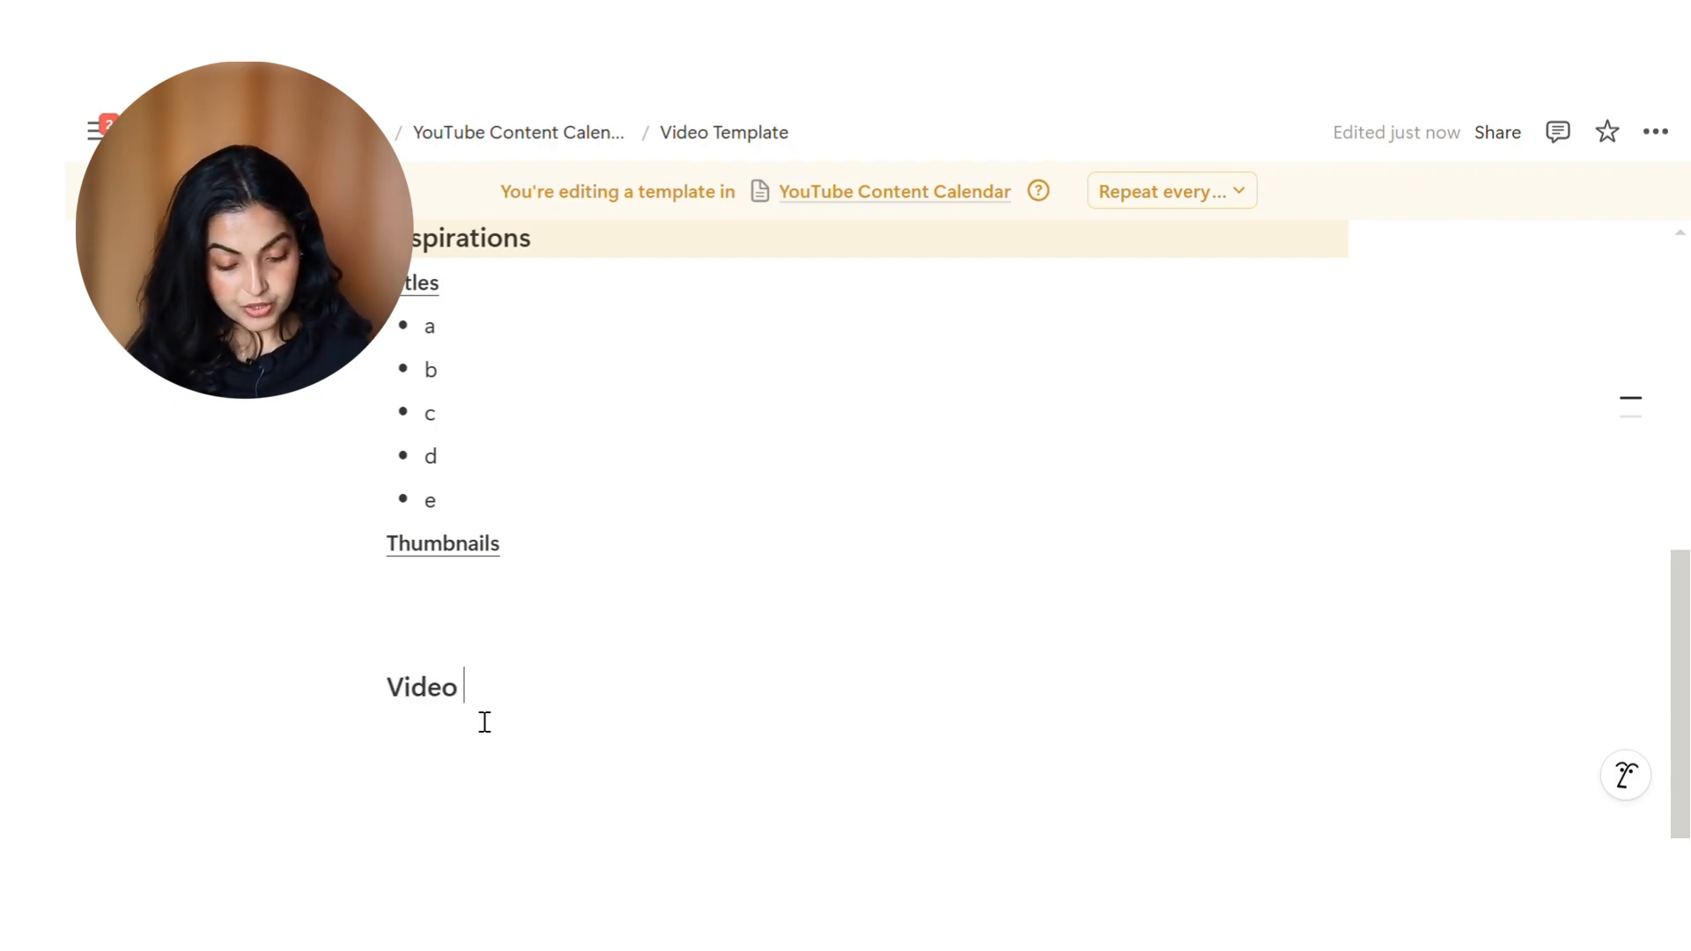
text(Conccep)
key(BackSpace)
key(BackSpace)
key(BackSpace)
text(ept)
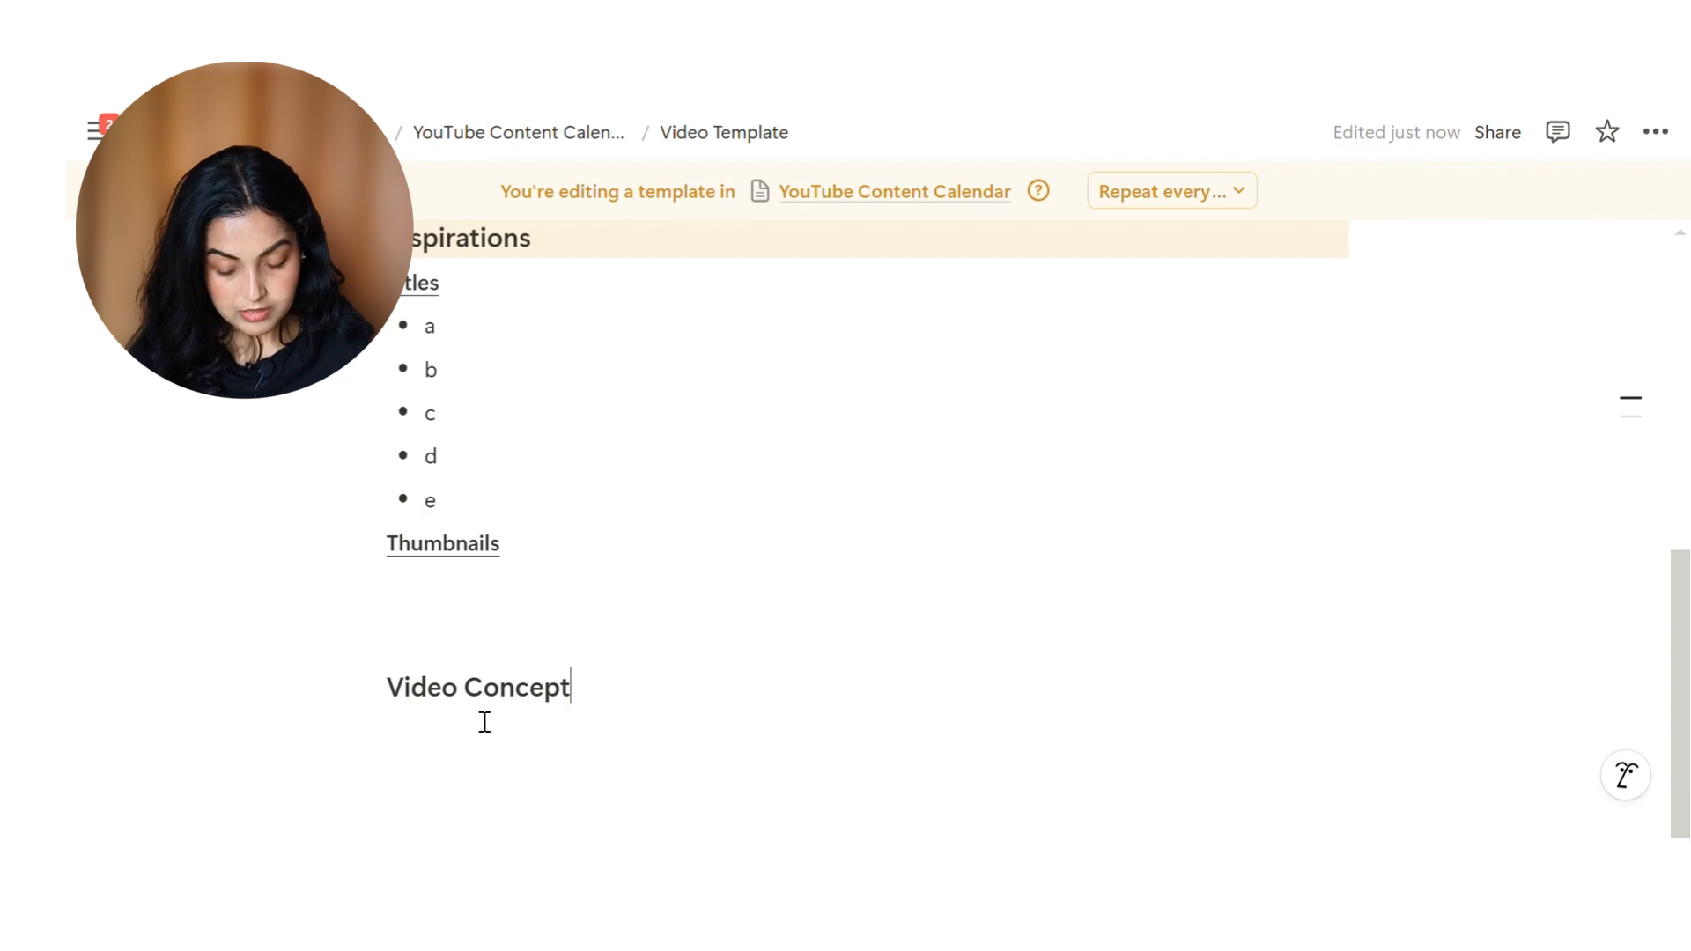
Give the "Video Concept" heading a blue background and add an empty line below it
click(368, 684)
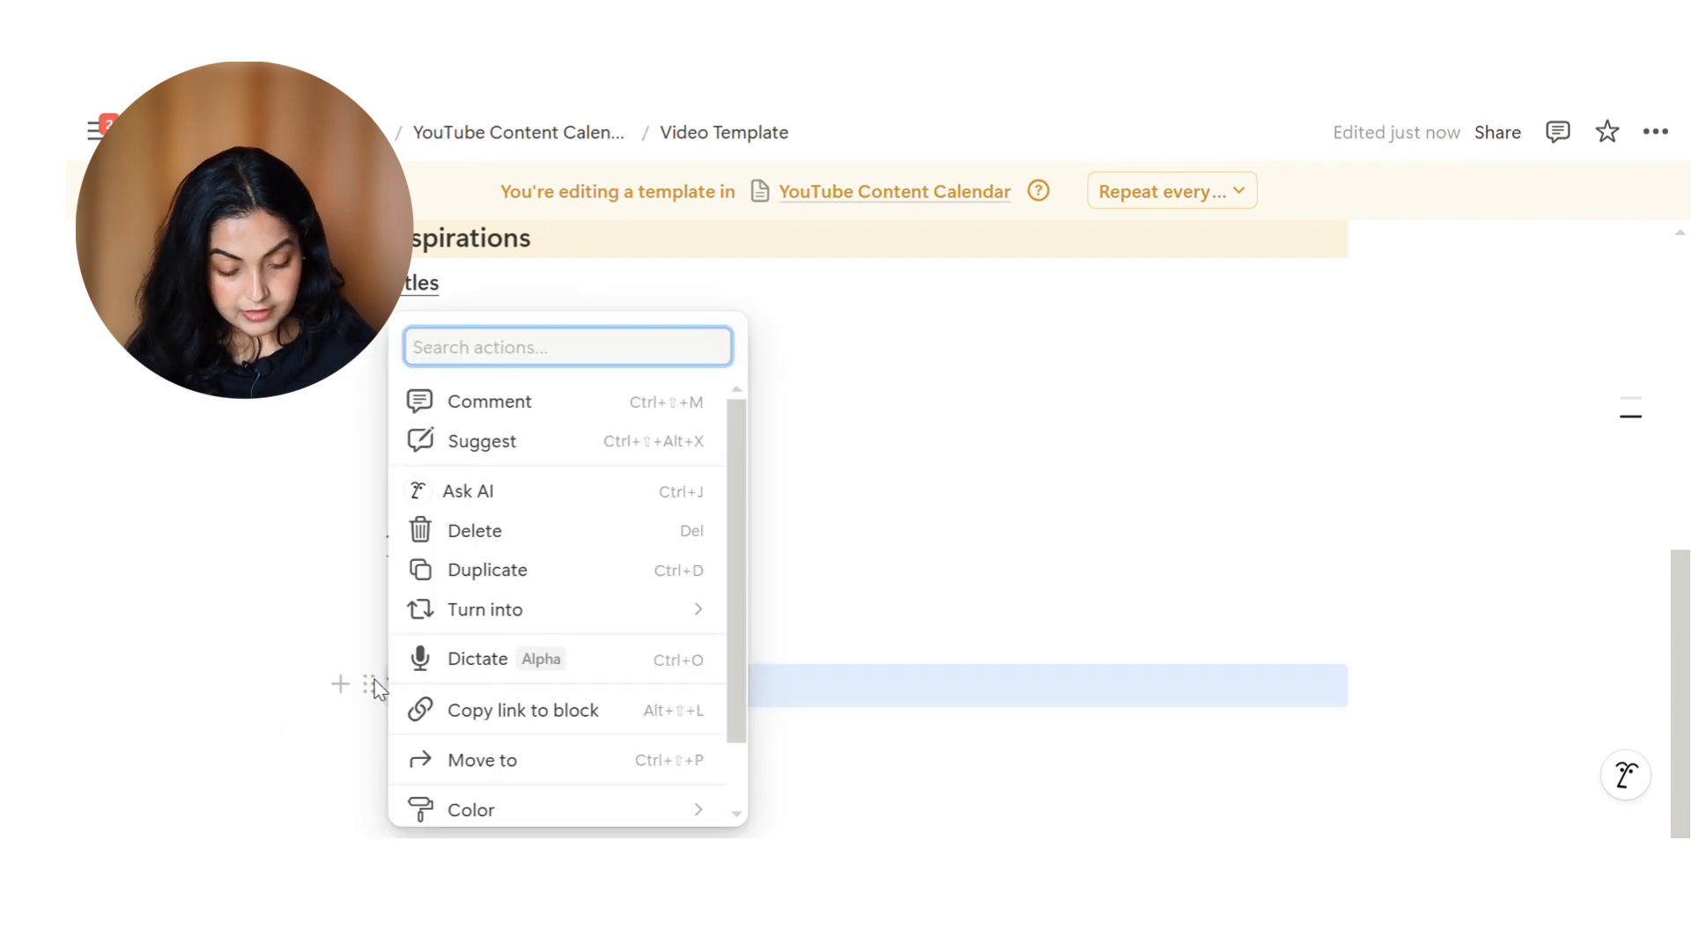
mouse_move(601, 814)
scroll(879, 699, down, 5)
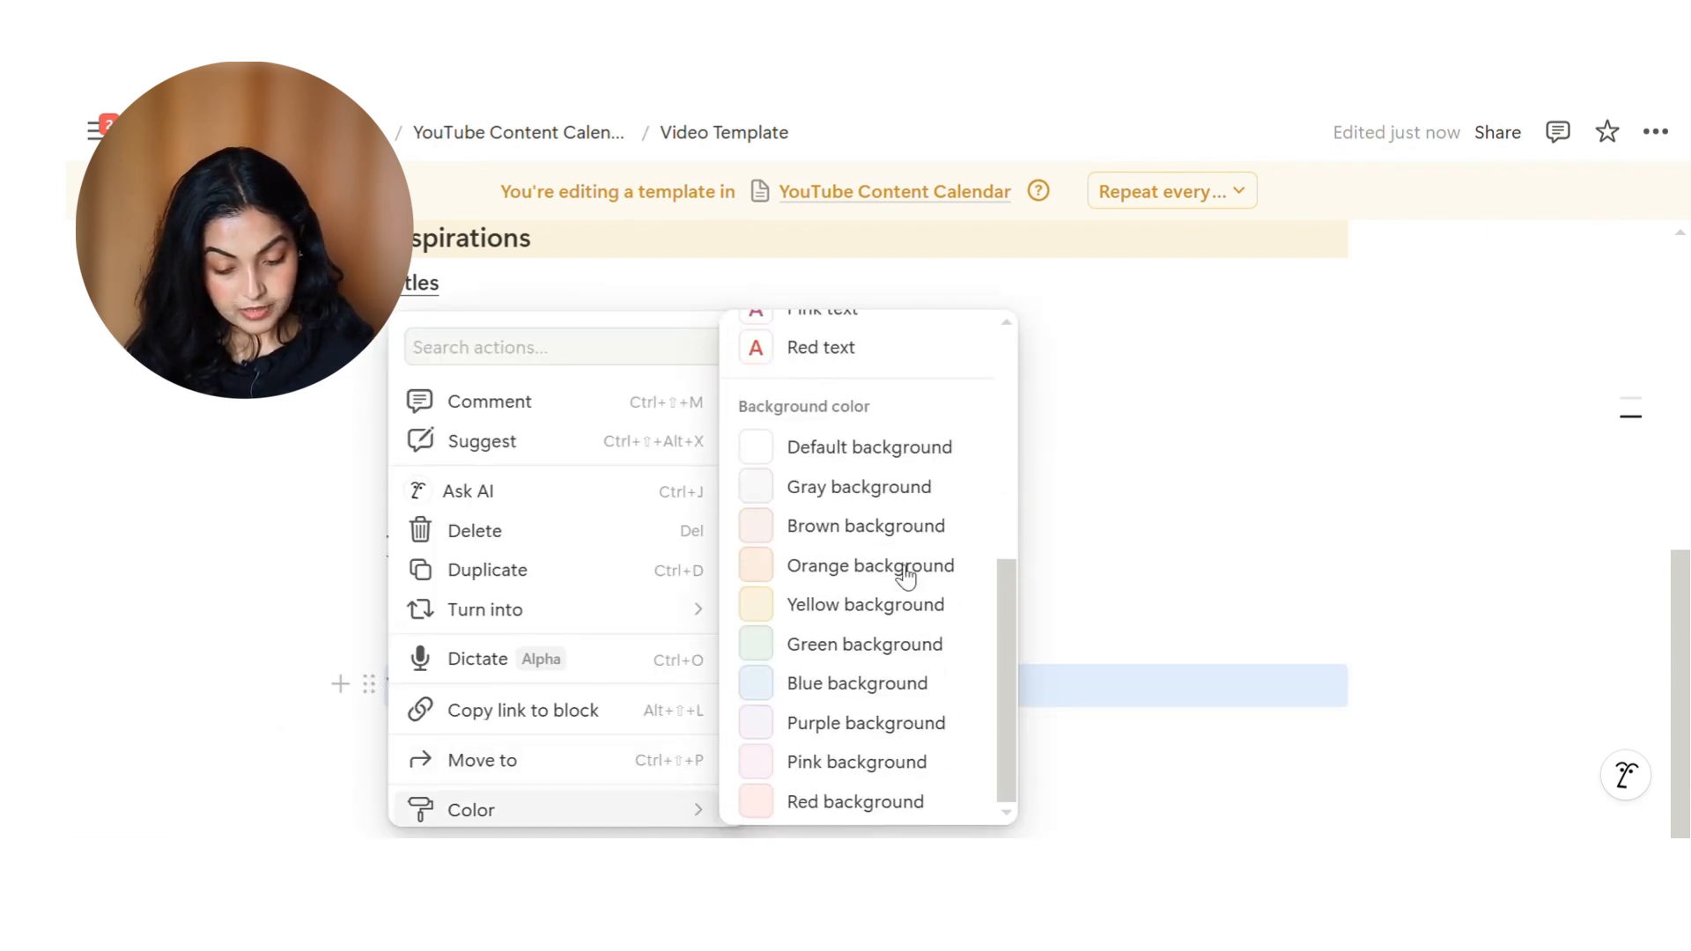
click(880, 689)
click(650, 713)
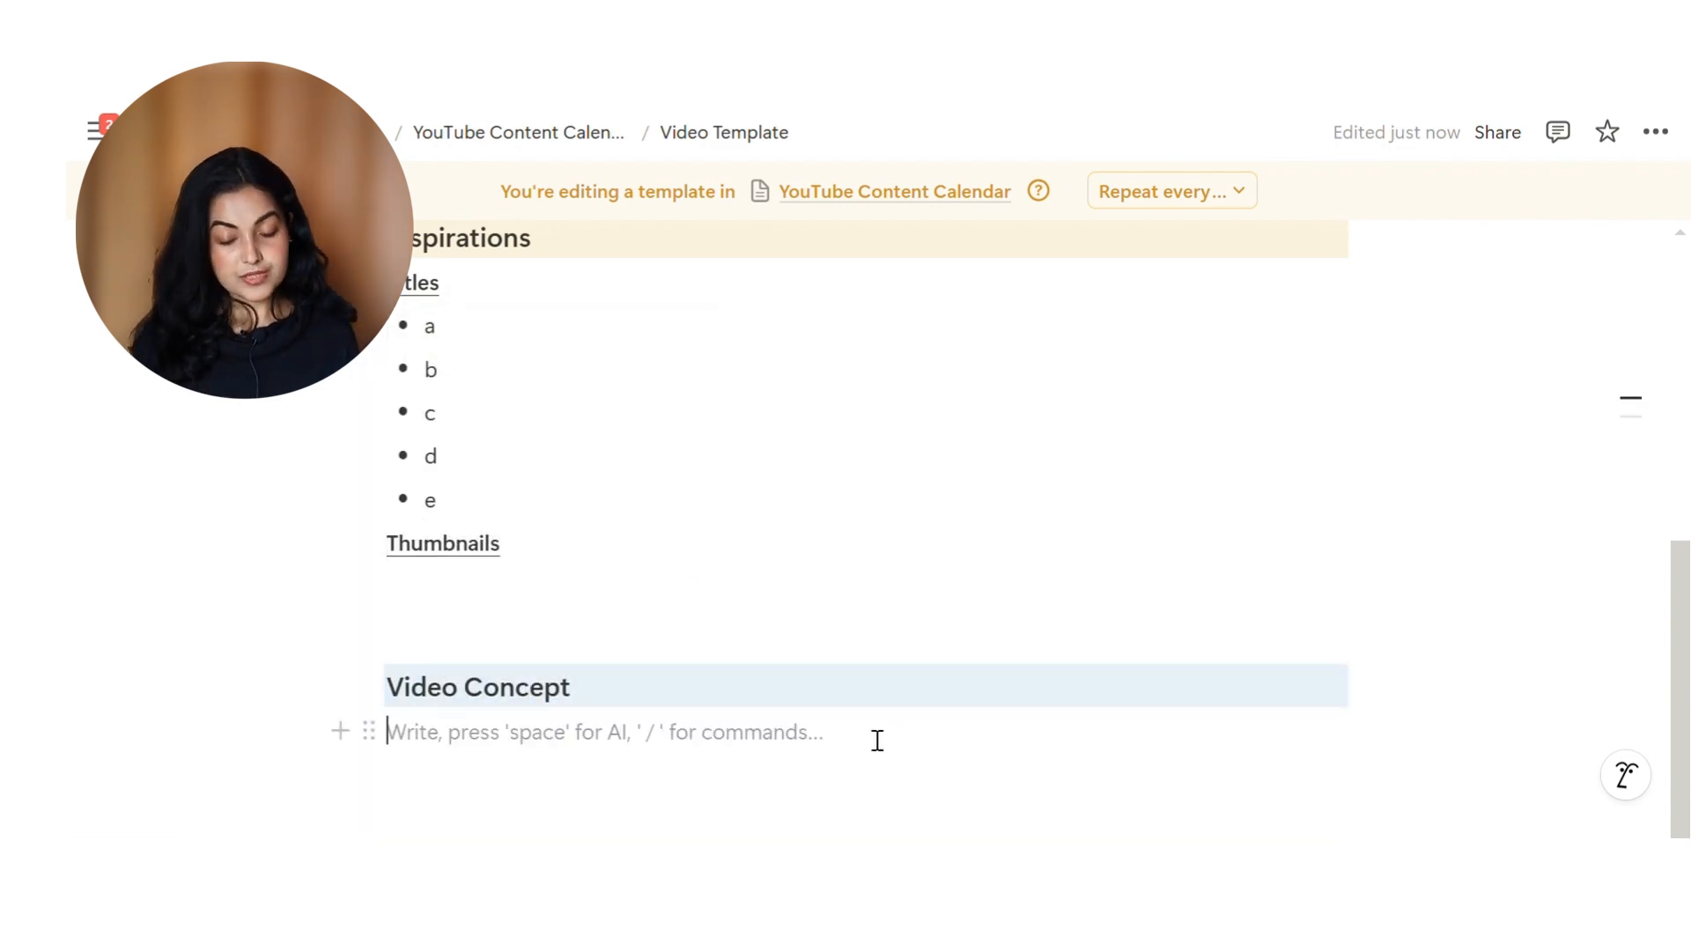
Add a Heading 3 "Hook/ Intro (1st 30 sec)" below Video Concept, leaving two empty lines between the headings
scroll(878, 740, down, 1)
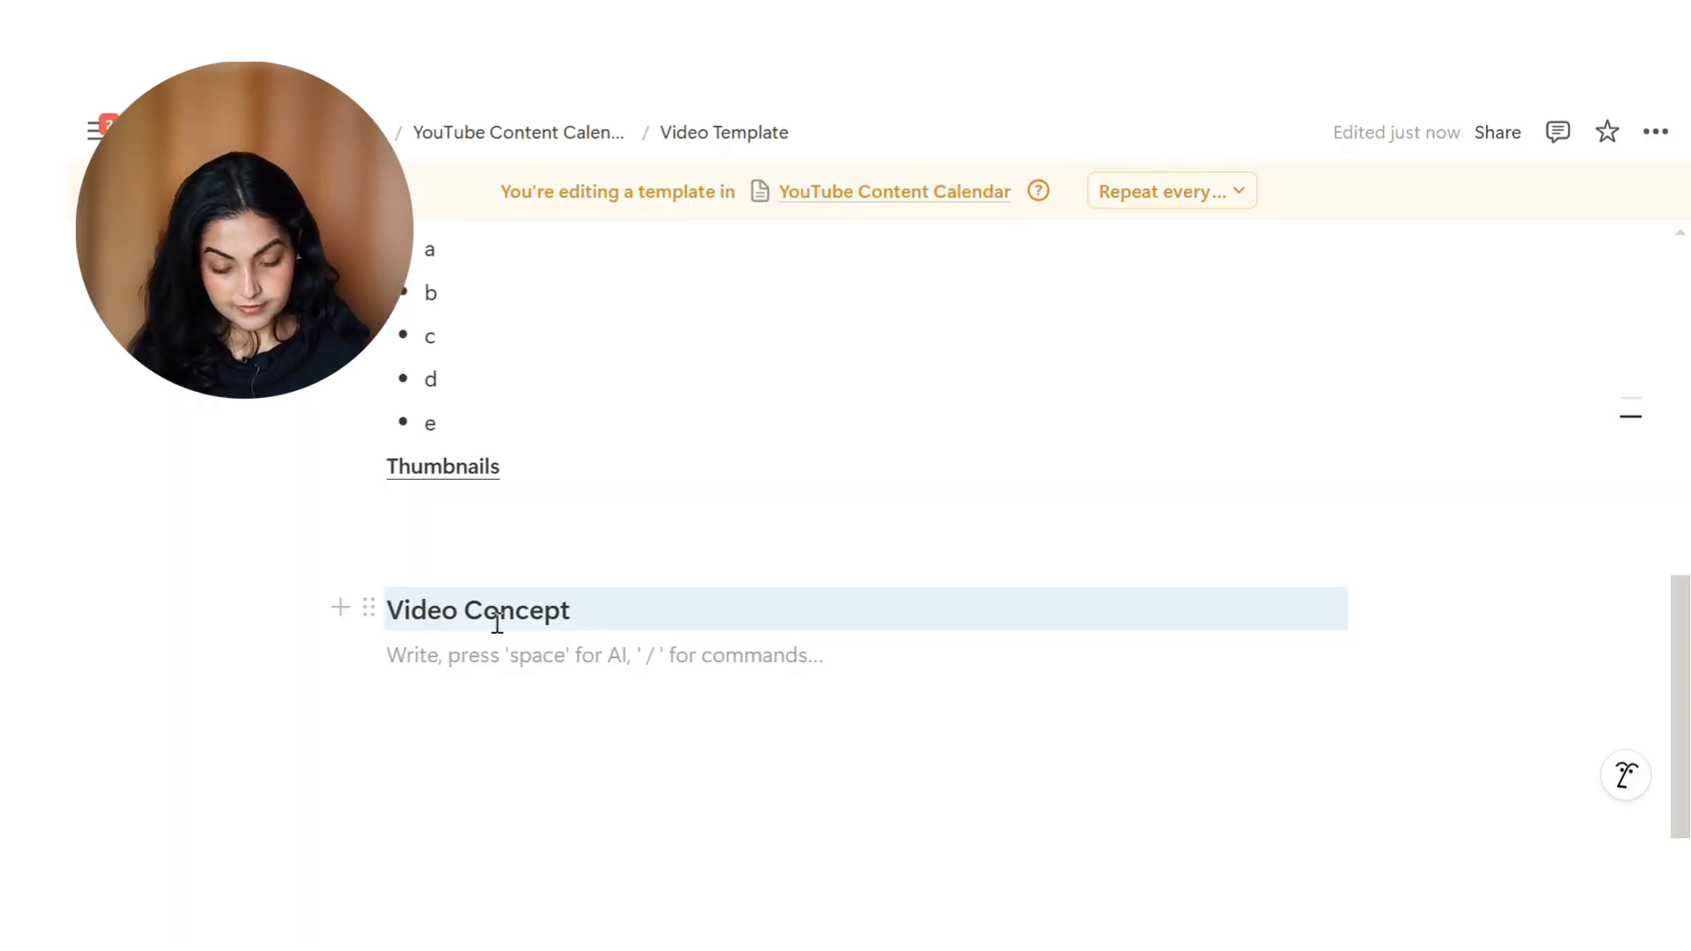
key(Return)
key(Return)
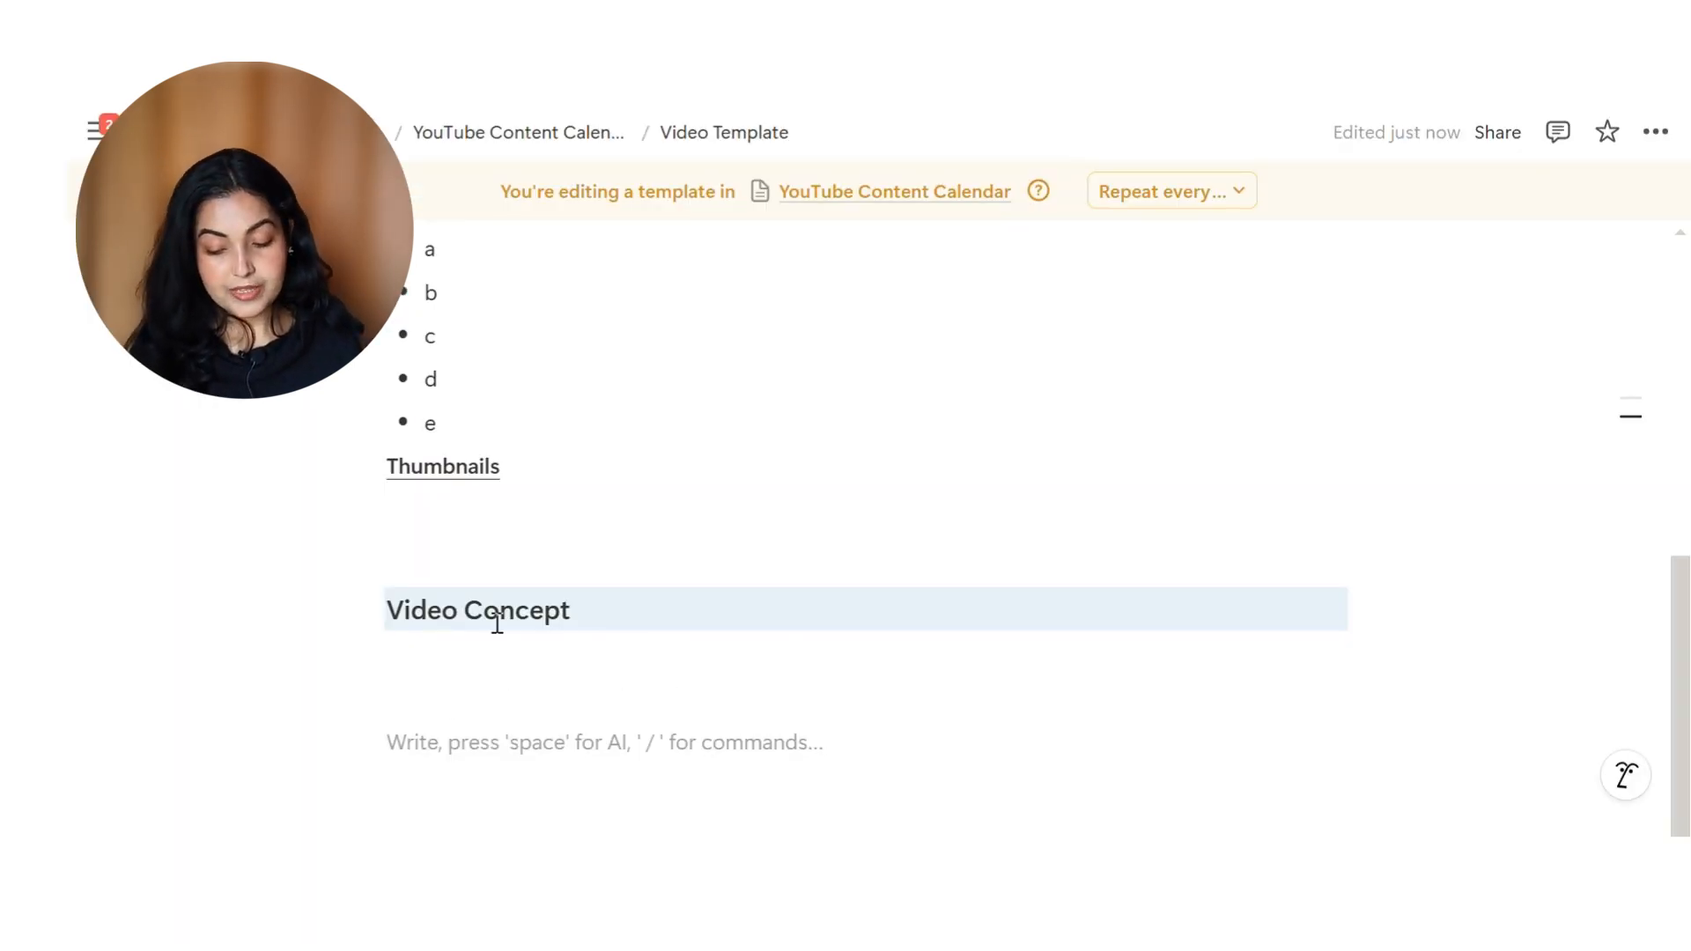
text(/)
scroll(495, 632, down, 2)
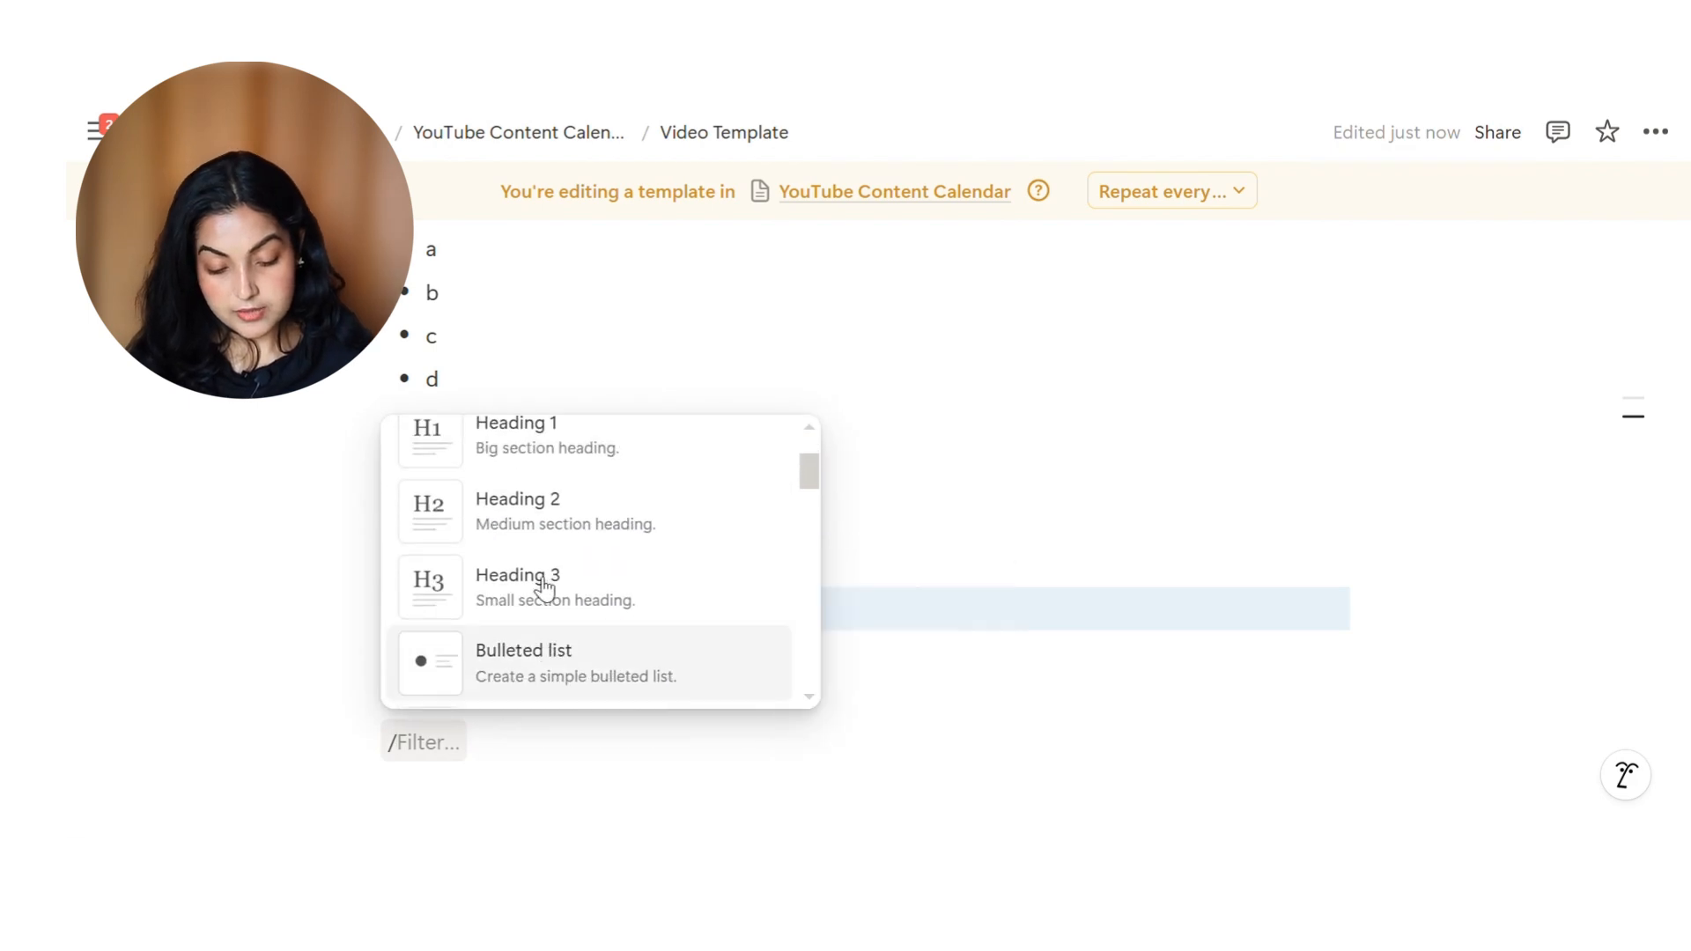
click(555, 573)
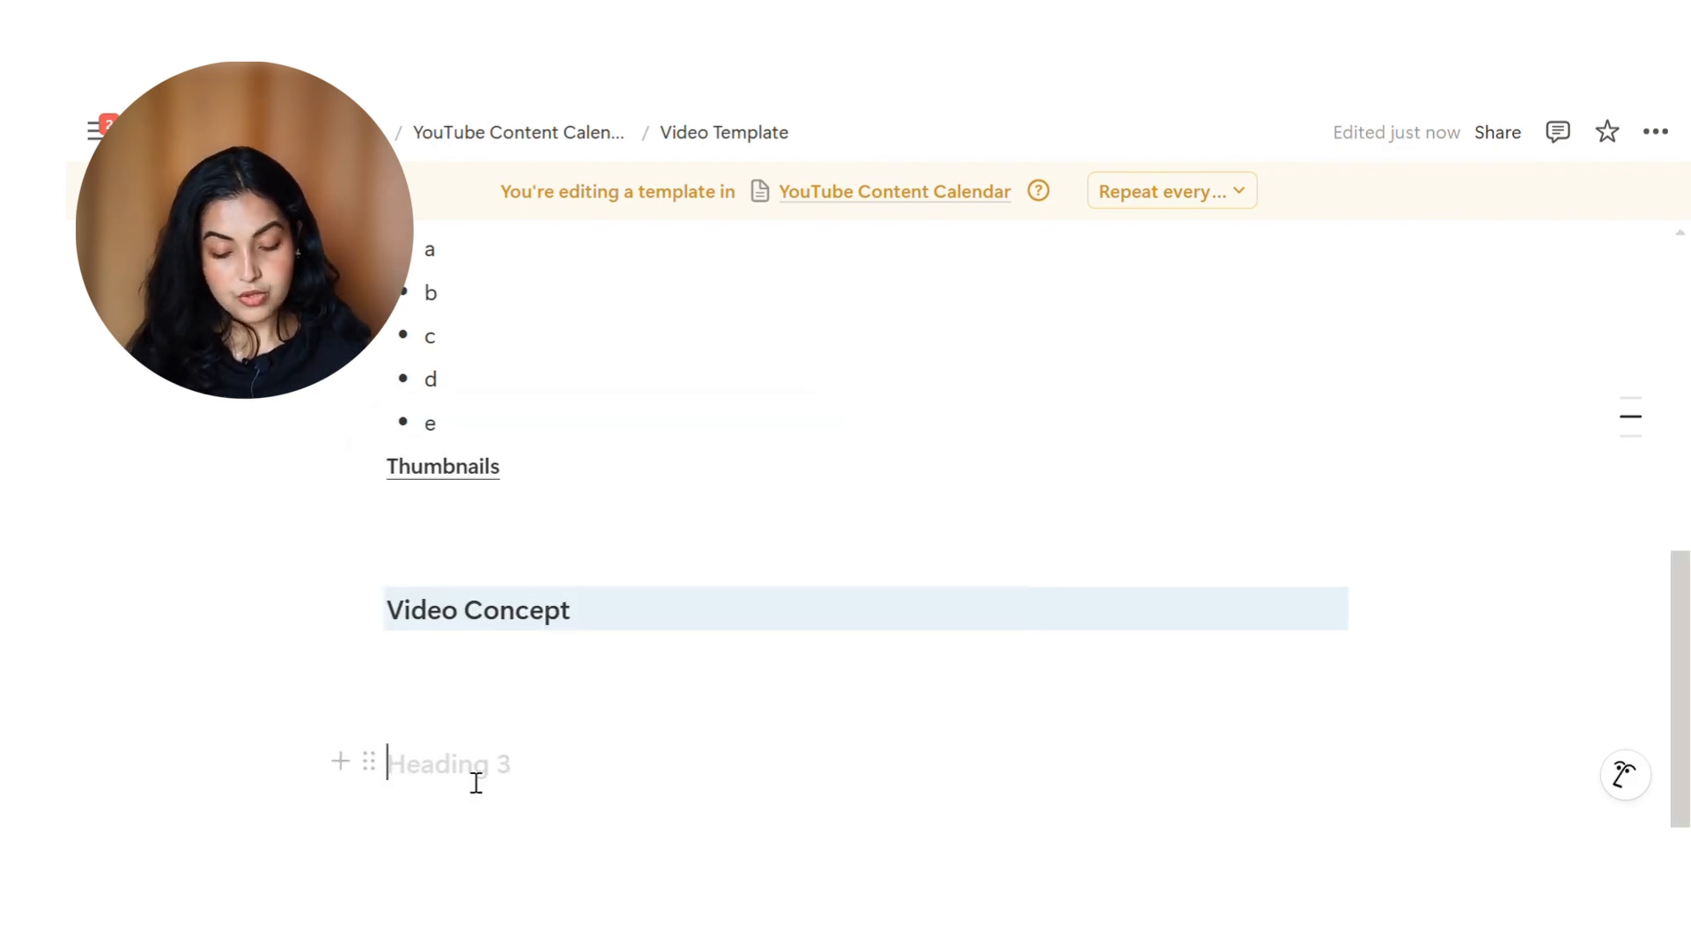
text(Hook/ Intro )
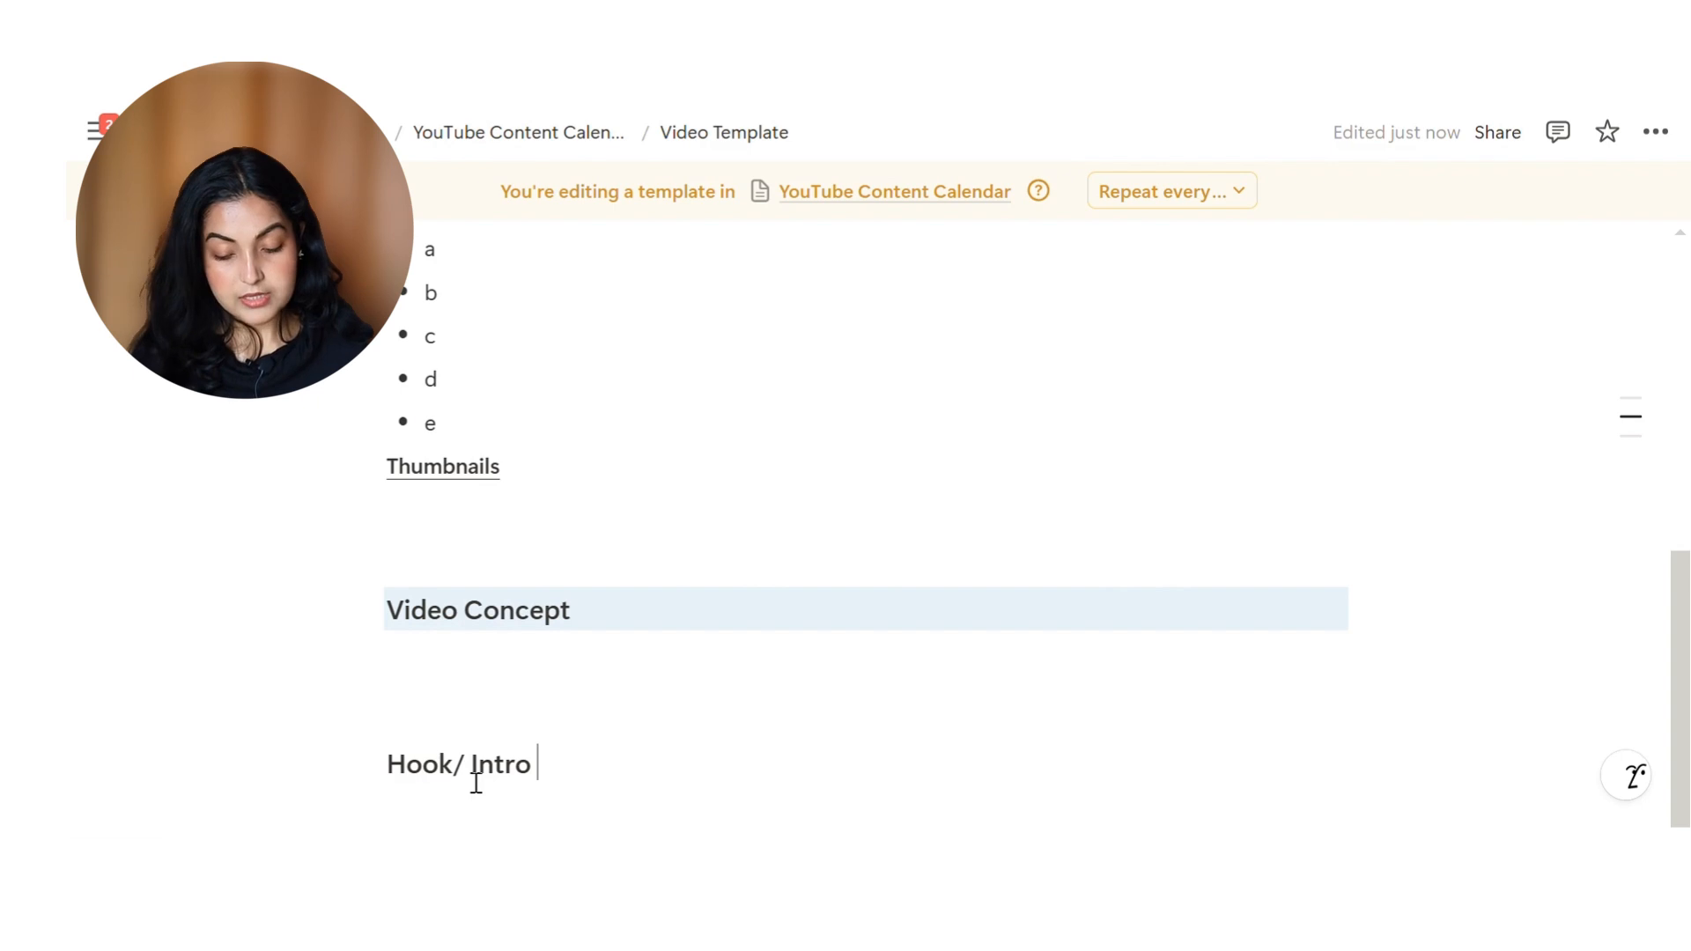
text((1st 30 sec))
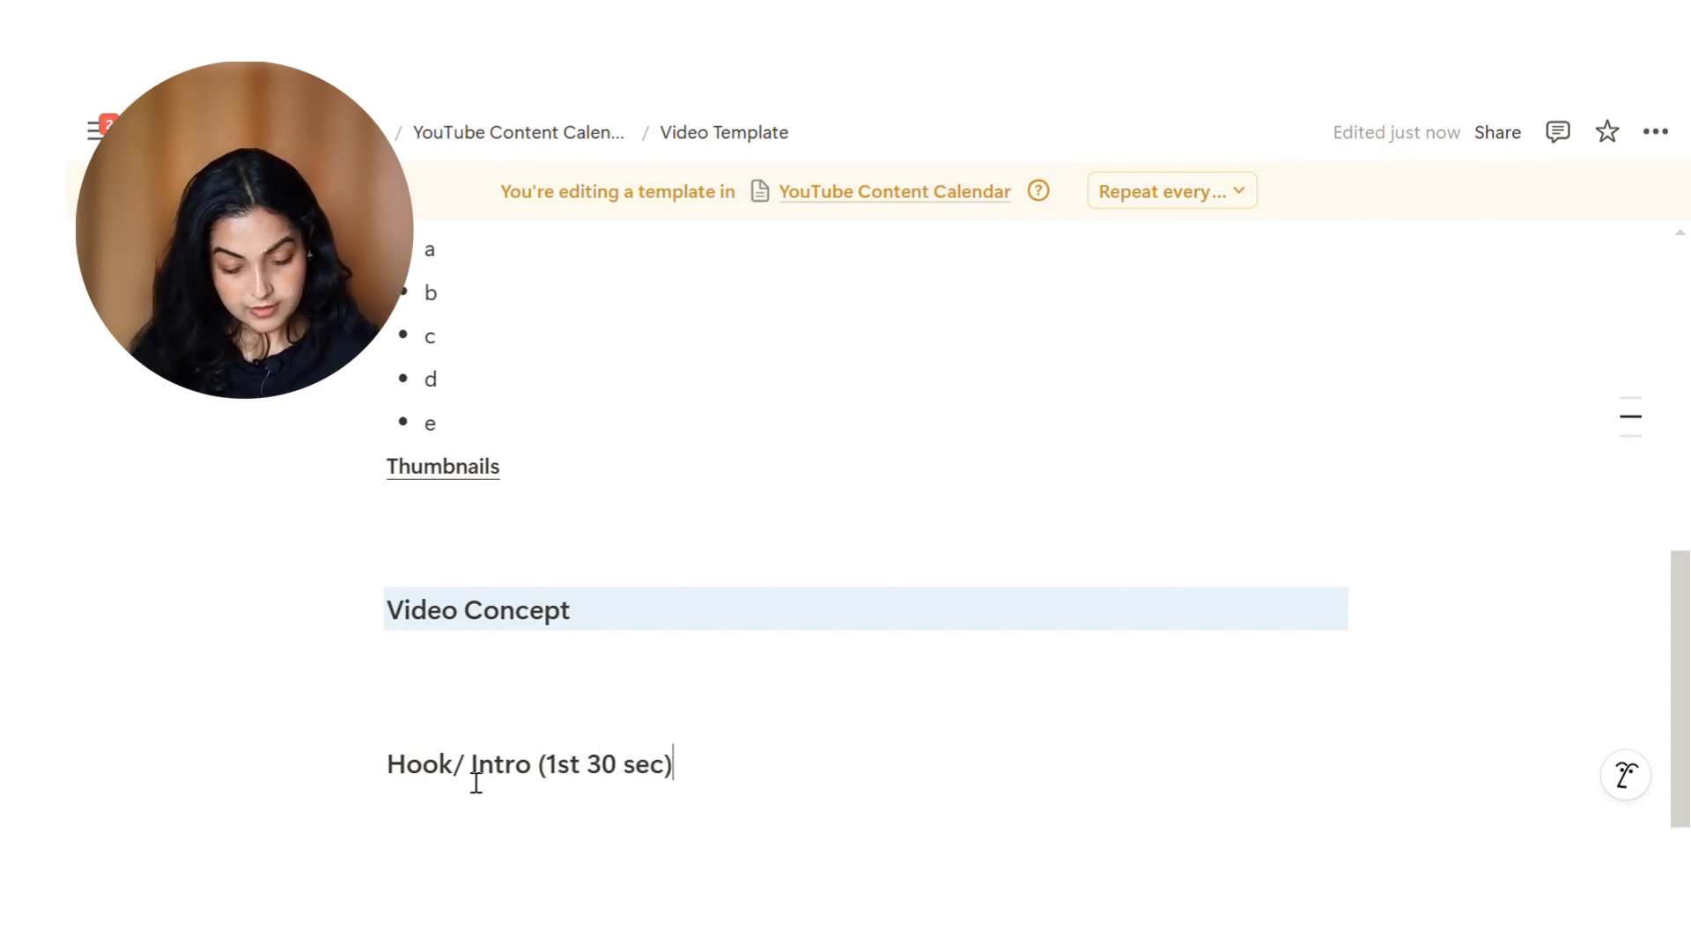
Give the "Hook/ Intro (1st 30 sec)" heading a purple background
scroll(484, 736, down, 1)
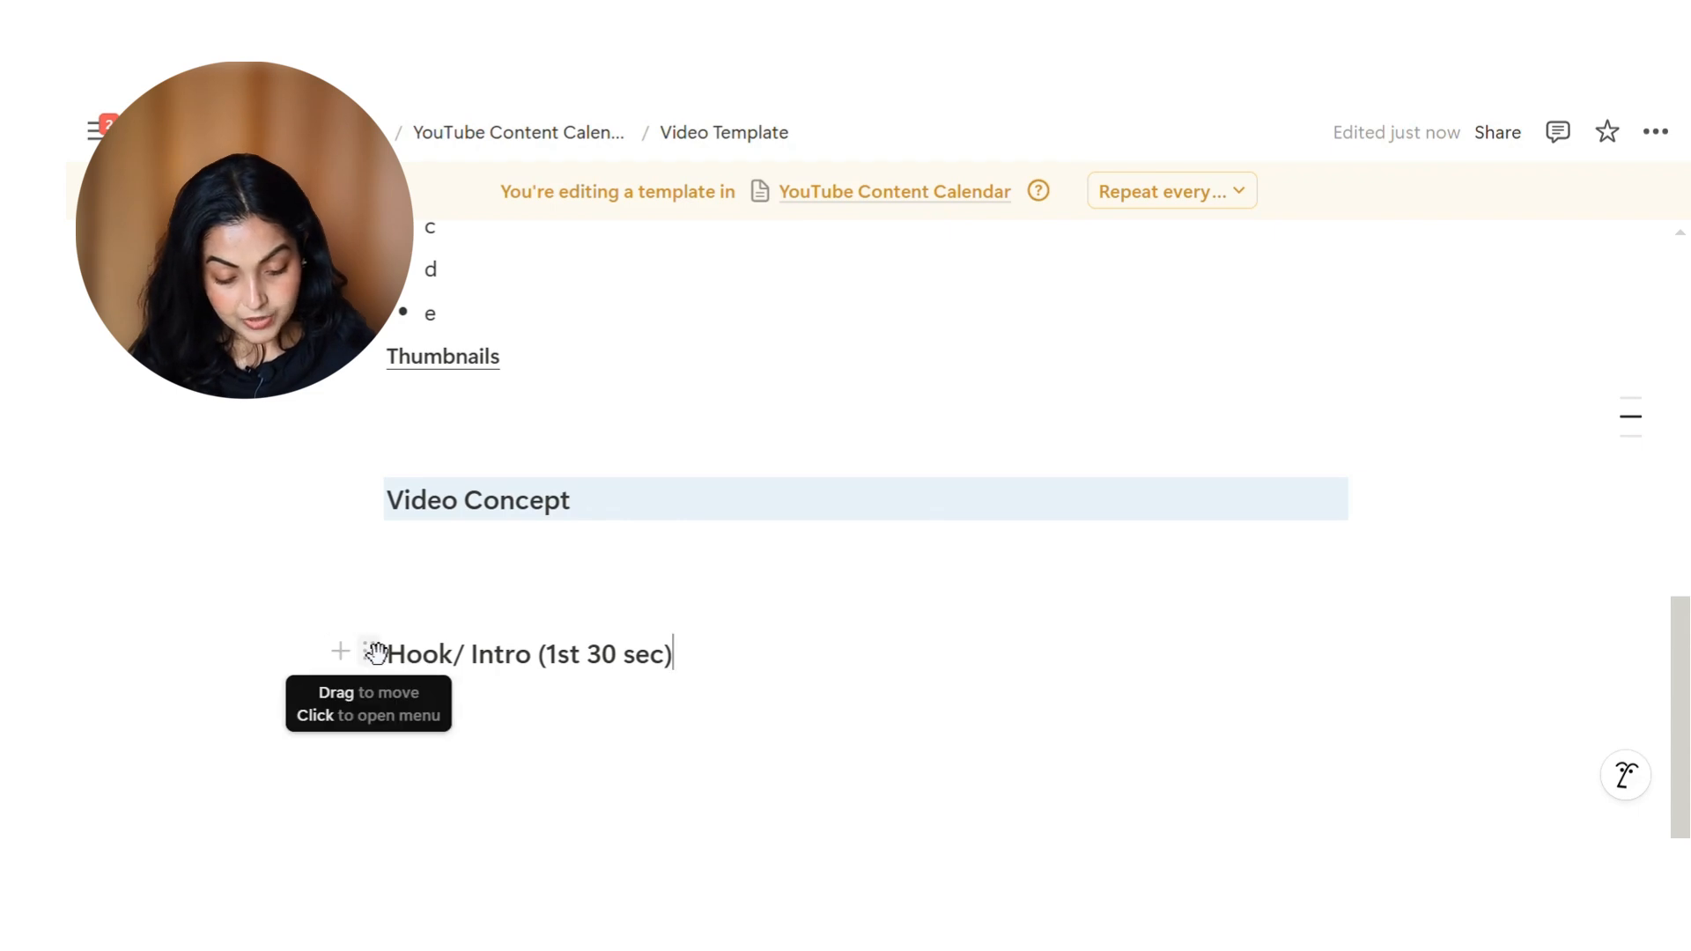
click(370, 653)
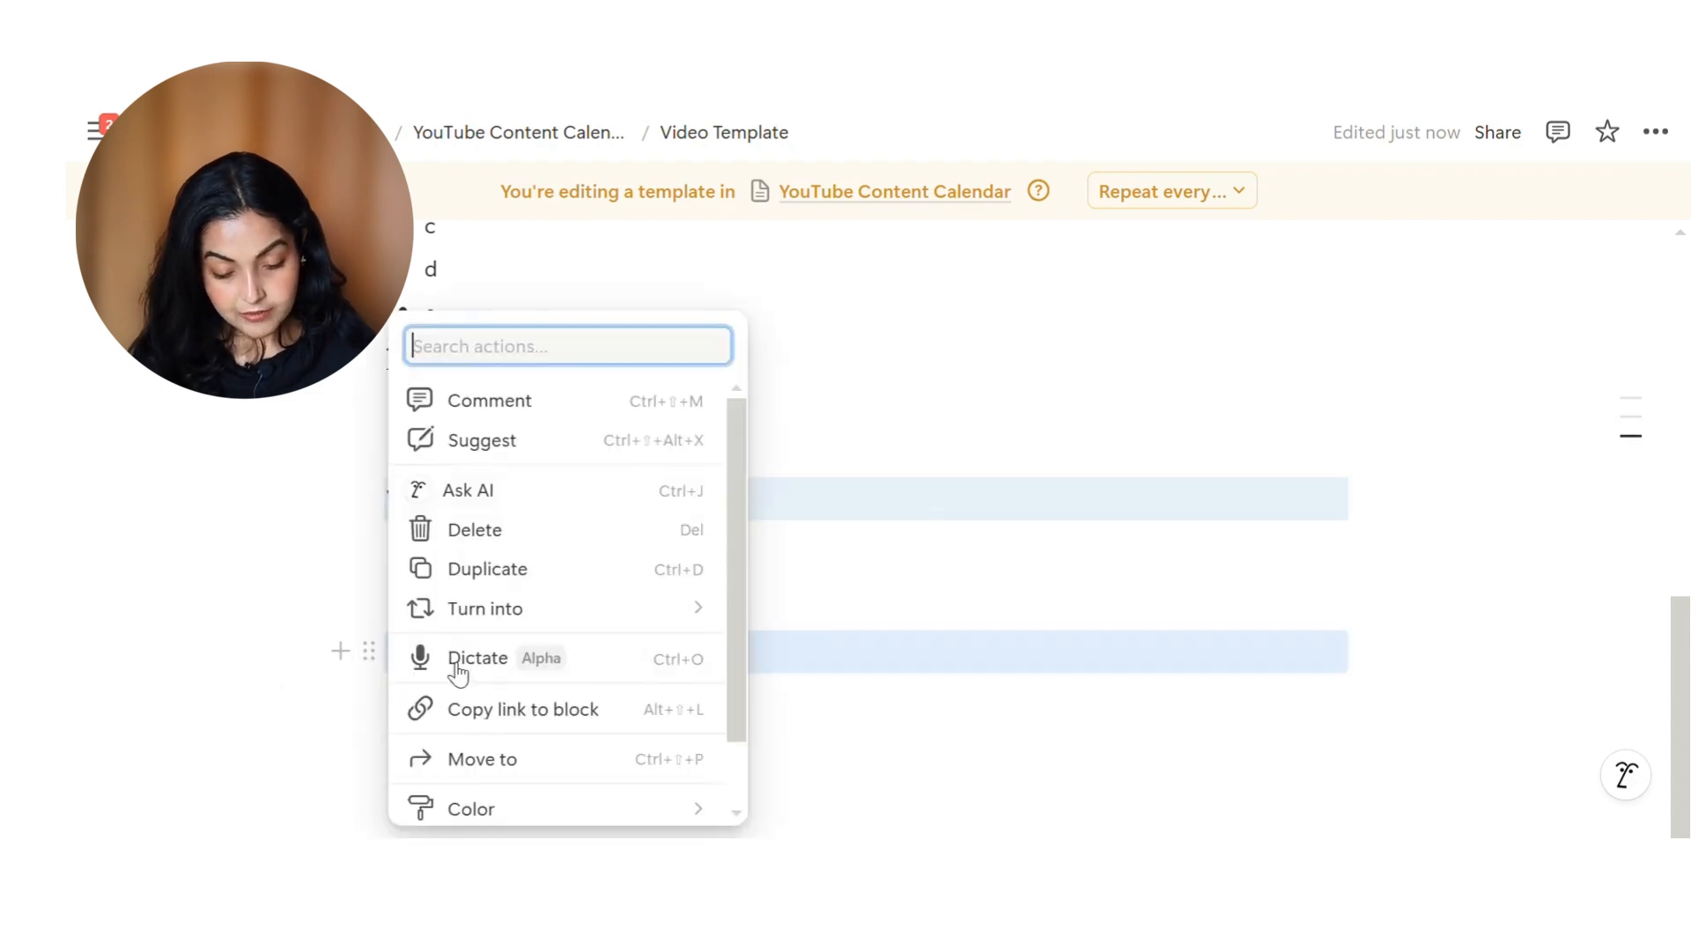
mouse_move(547, 809)
click(758, 717)
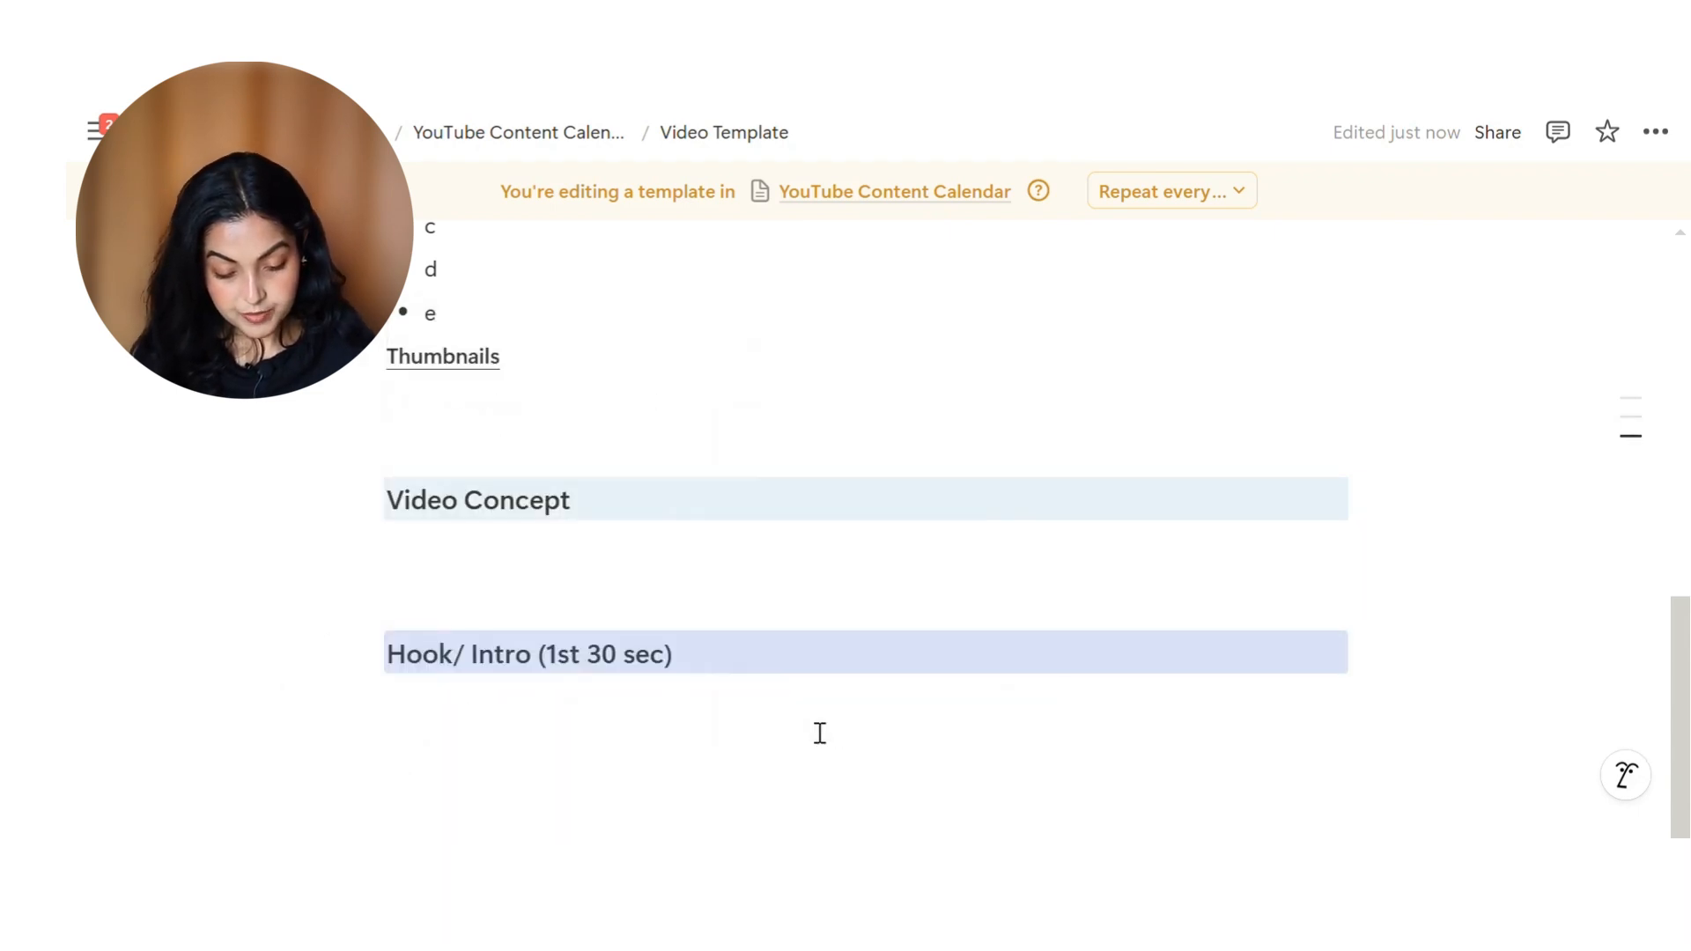
Add a Heading 3 "Script" below the Hook/ Intro section, leaving two empty lines between the headings
scroll(608, 692, down, 1)
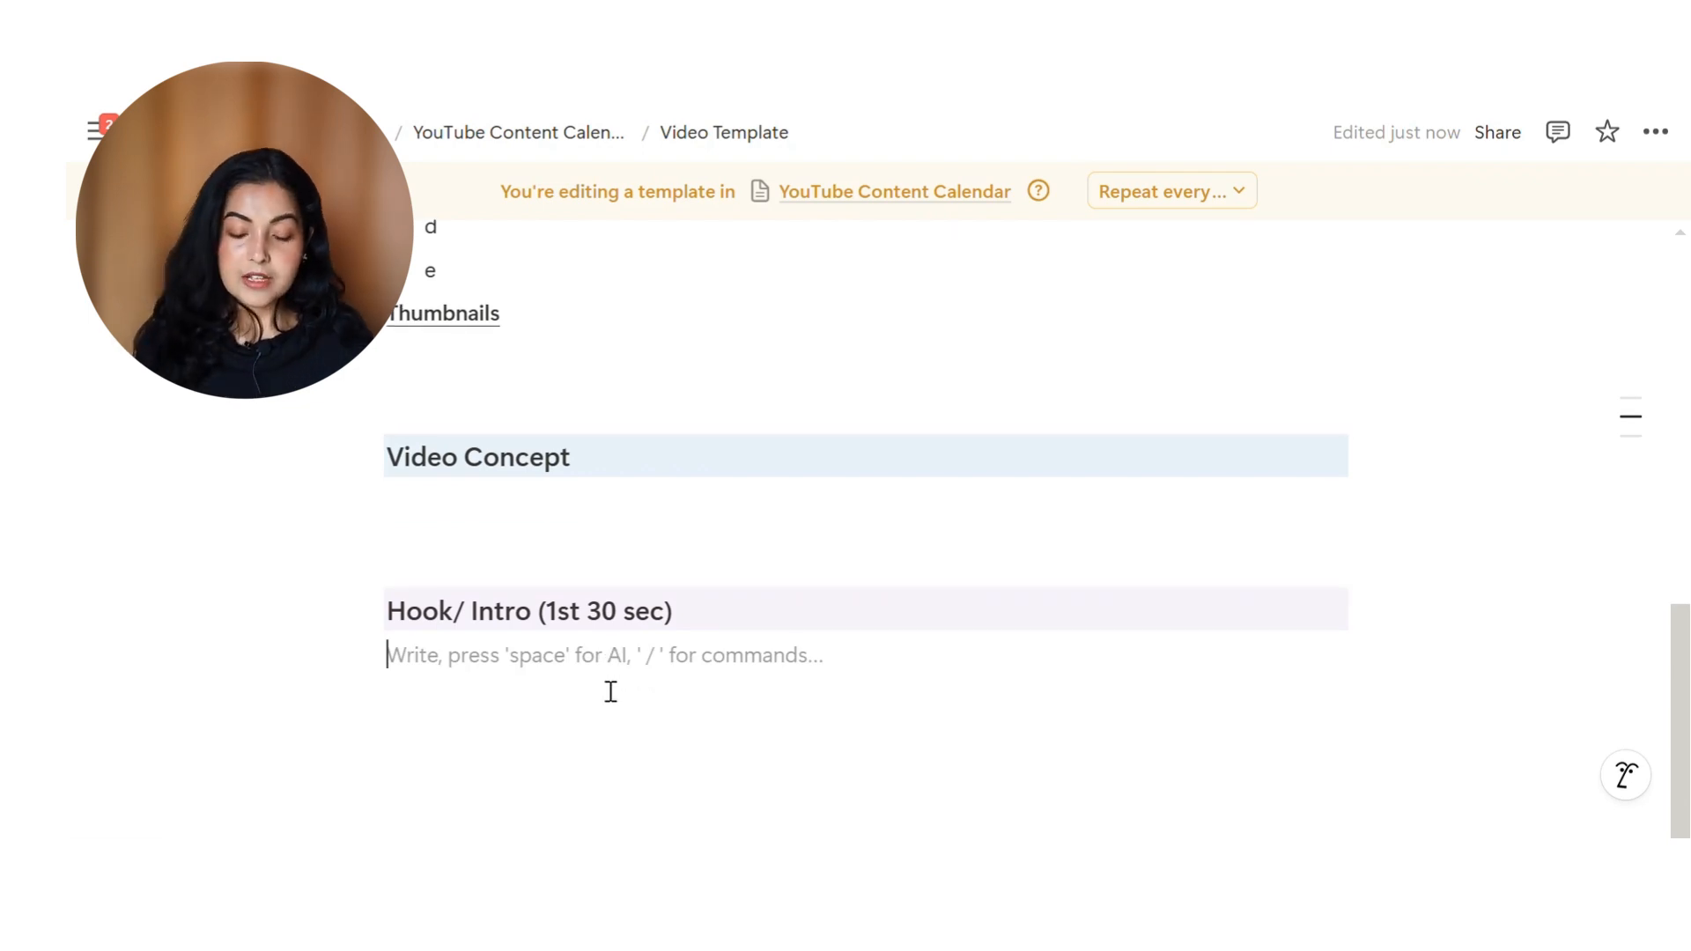
key(Return)
key(Return)
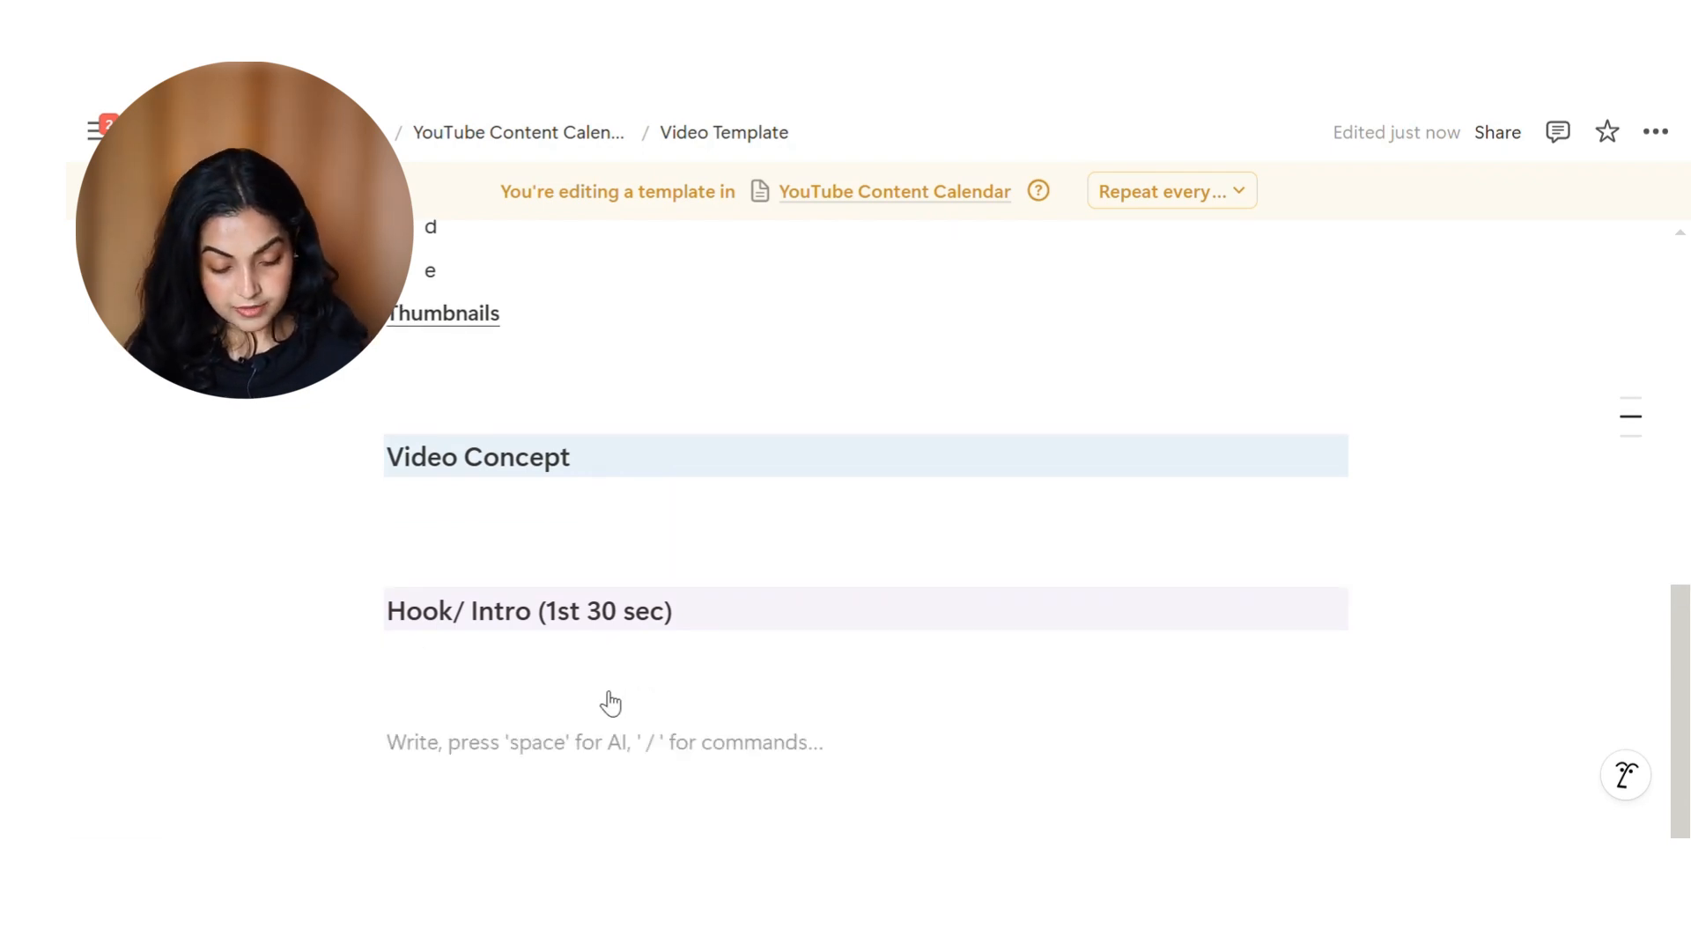
text(/)
scroll(608, 574, down, 2)
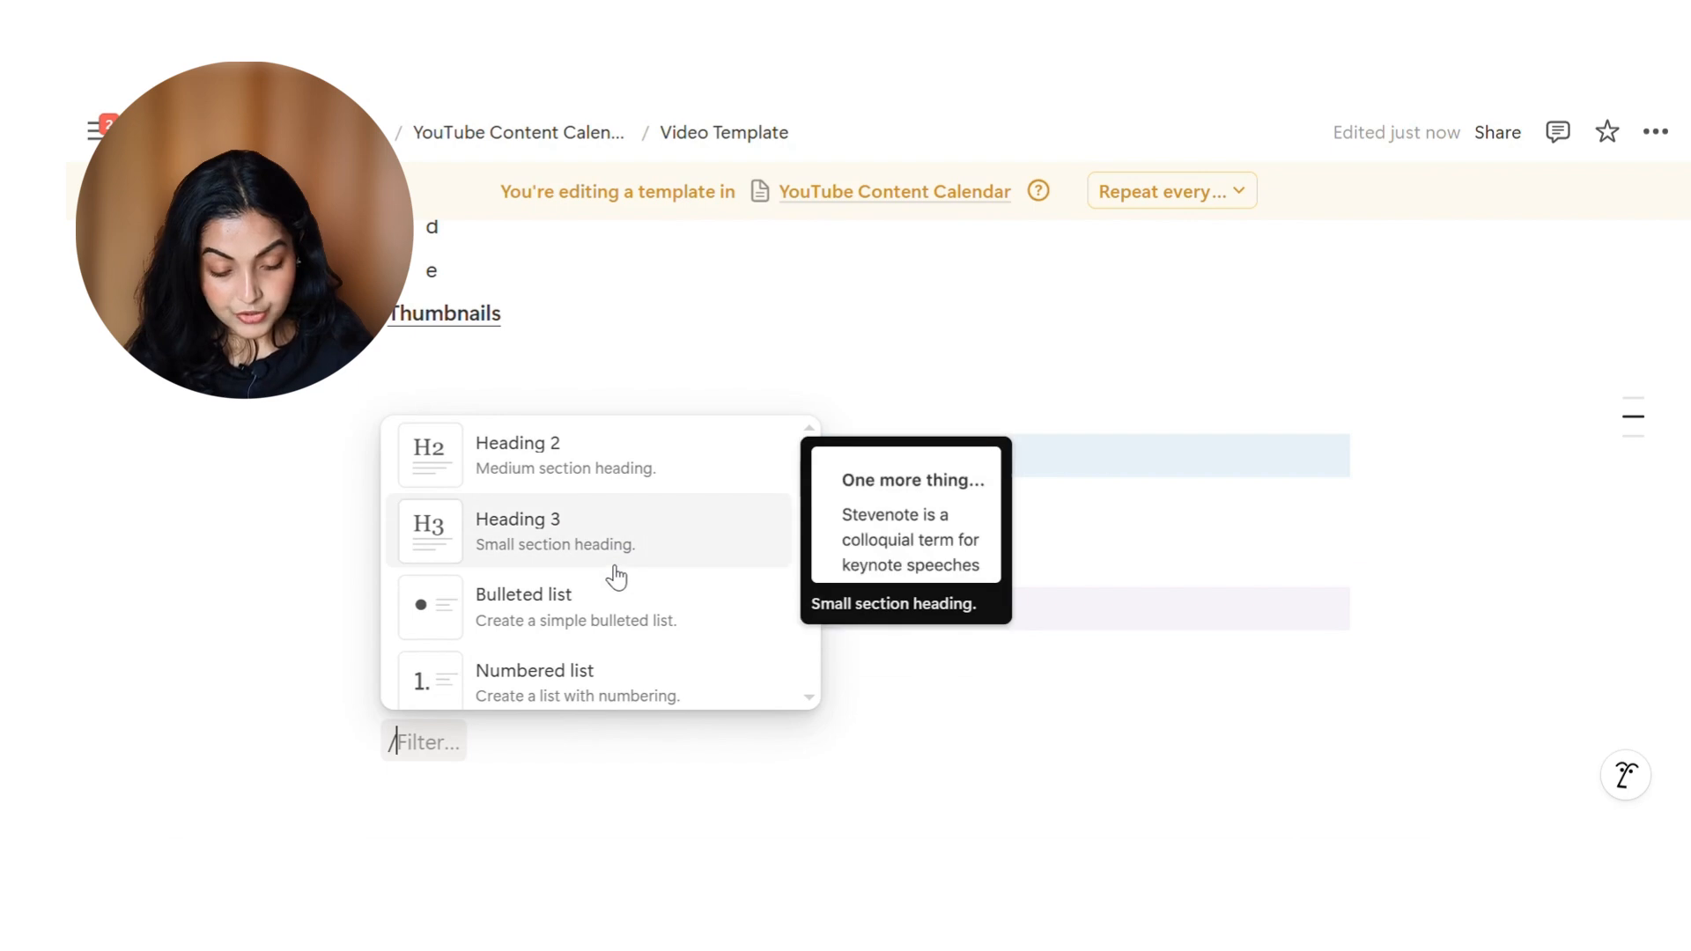
click(551, 544)
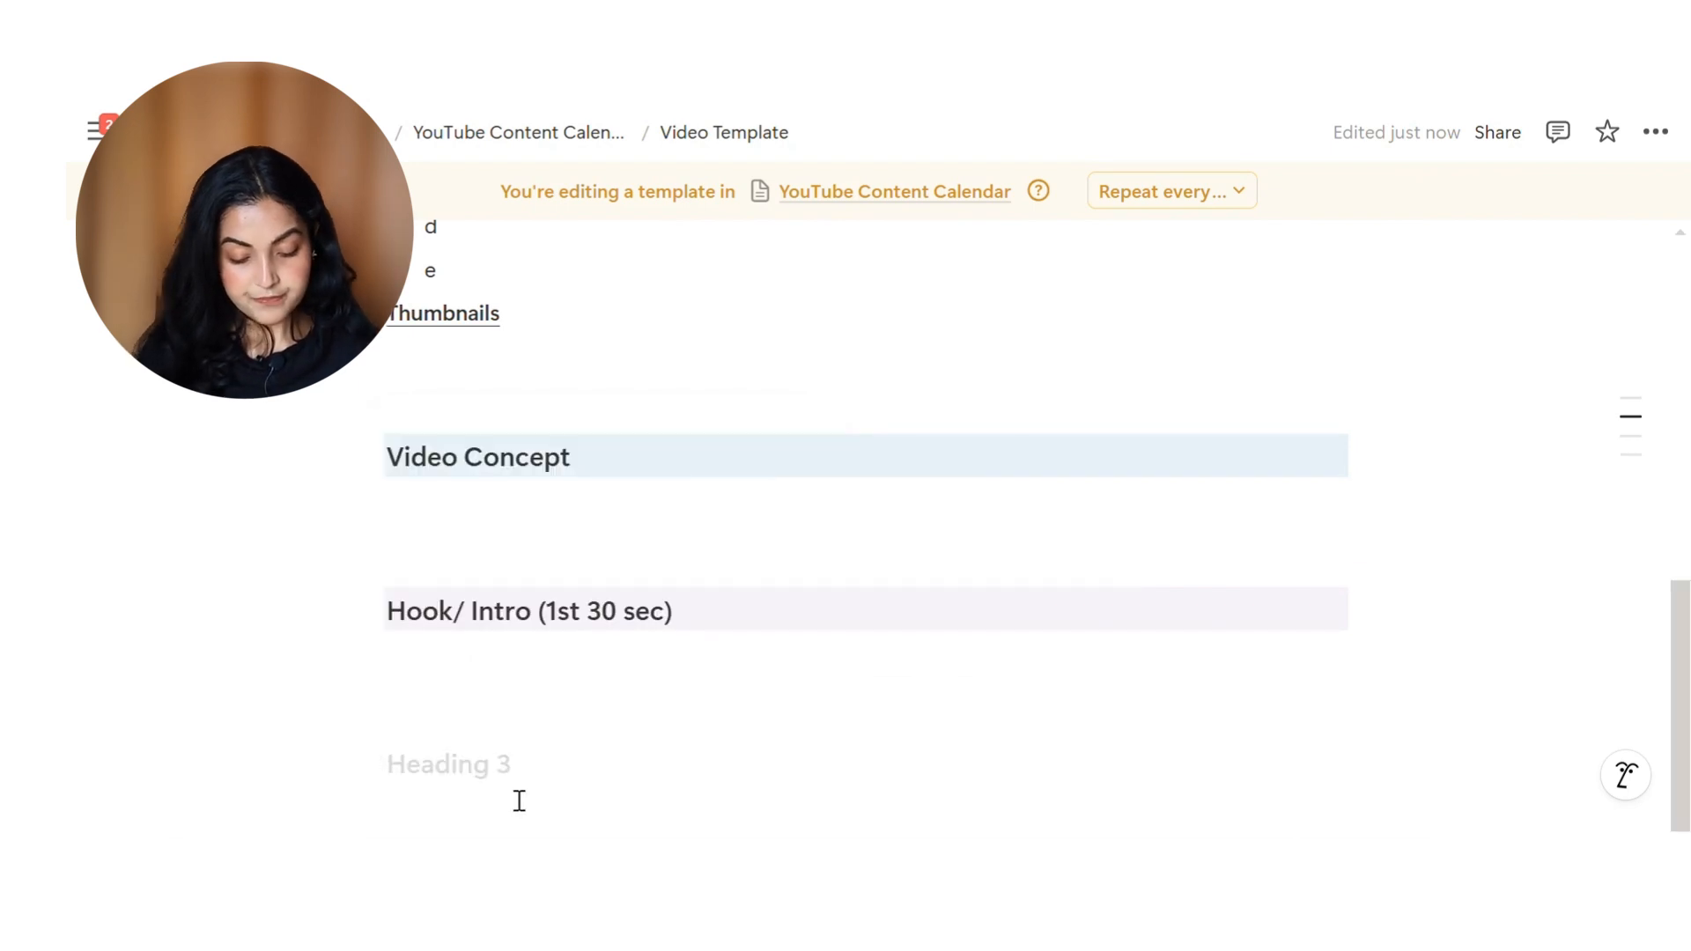
text(Script)
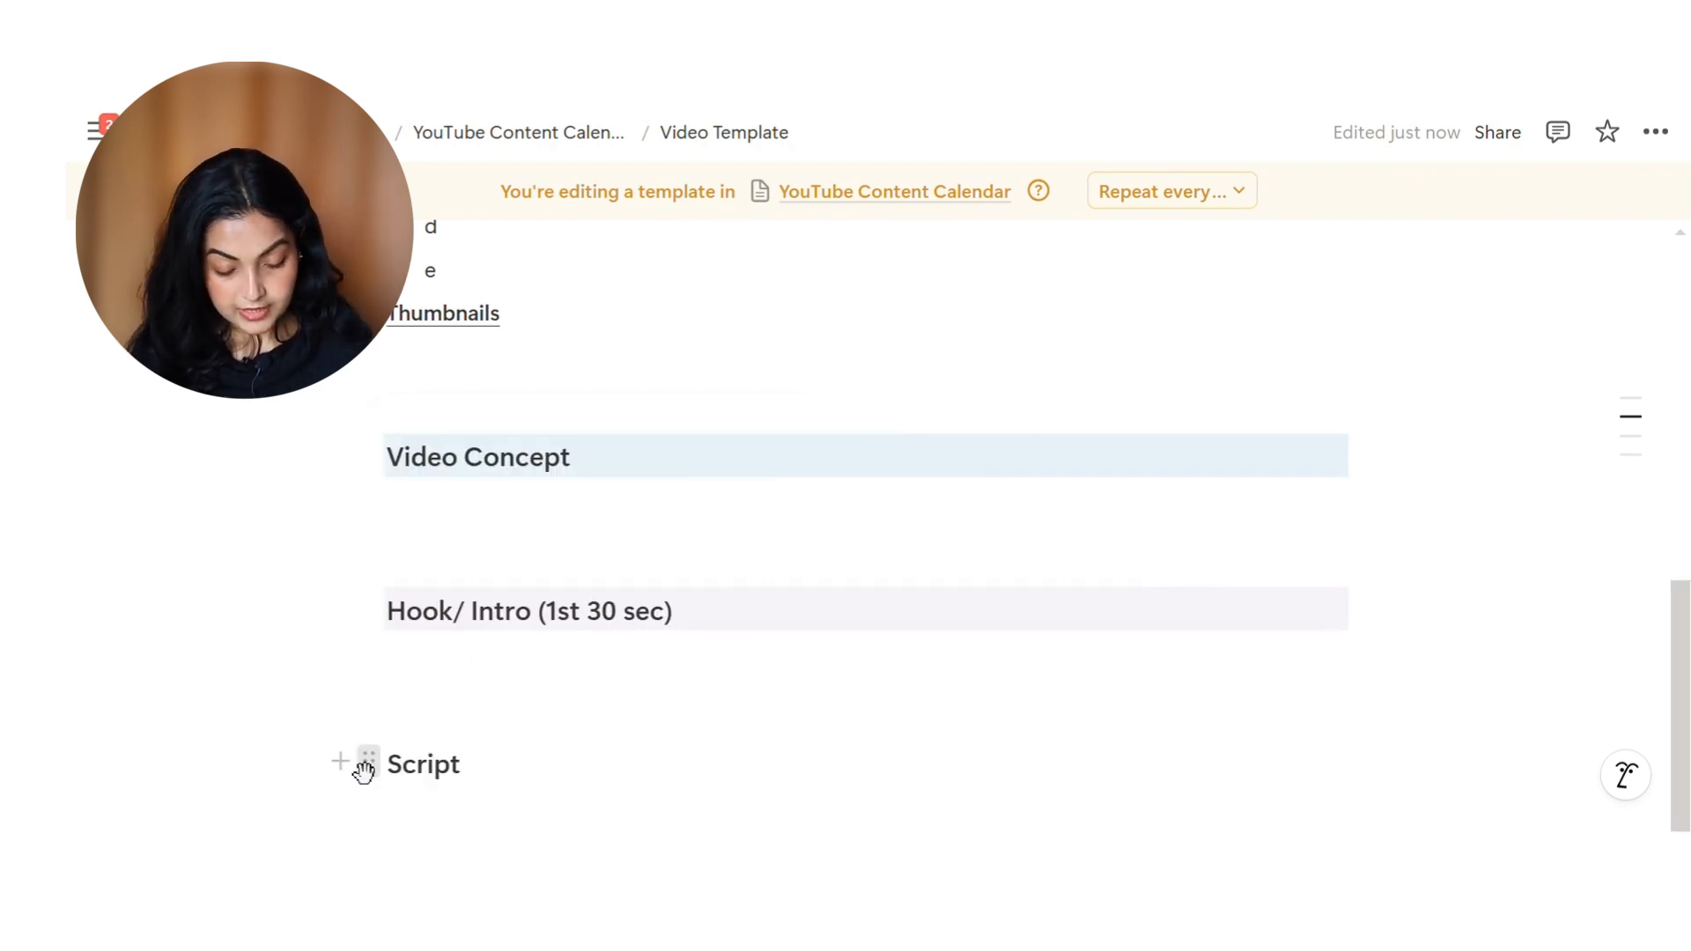
Give the "Script" heading an orange background
click(366, 766)
scroll(532, 731, down, 2)
mouse_move(532, 738)
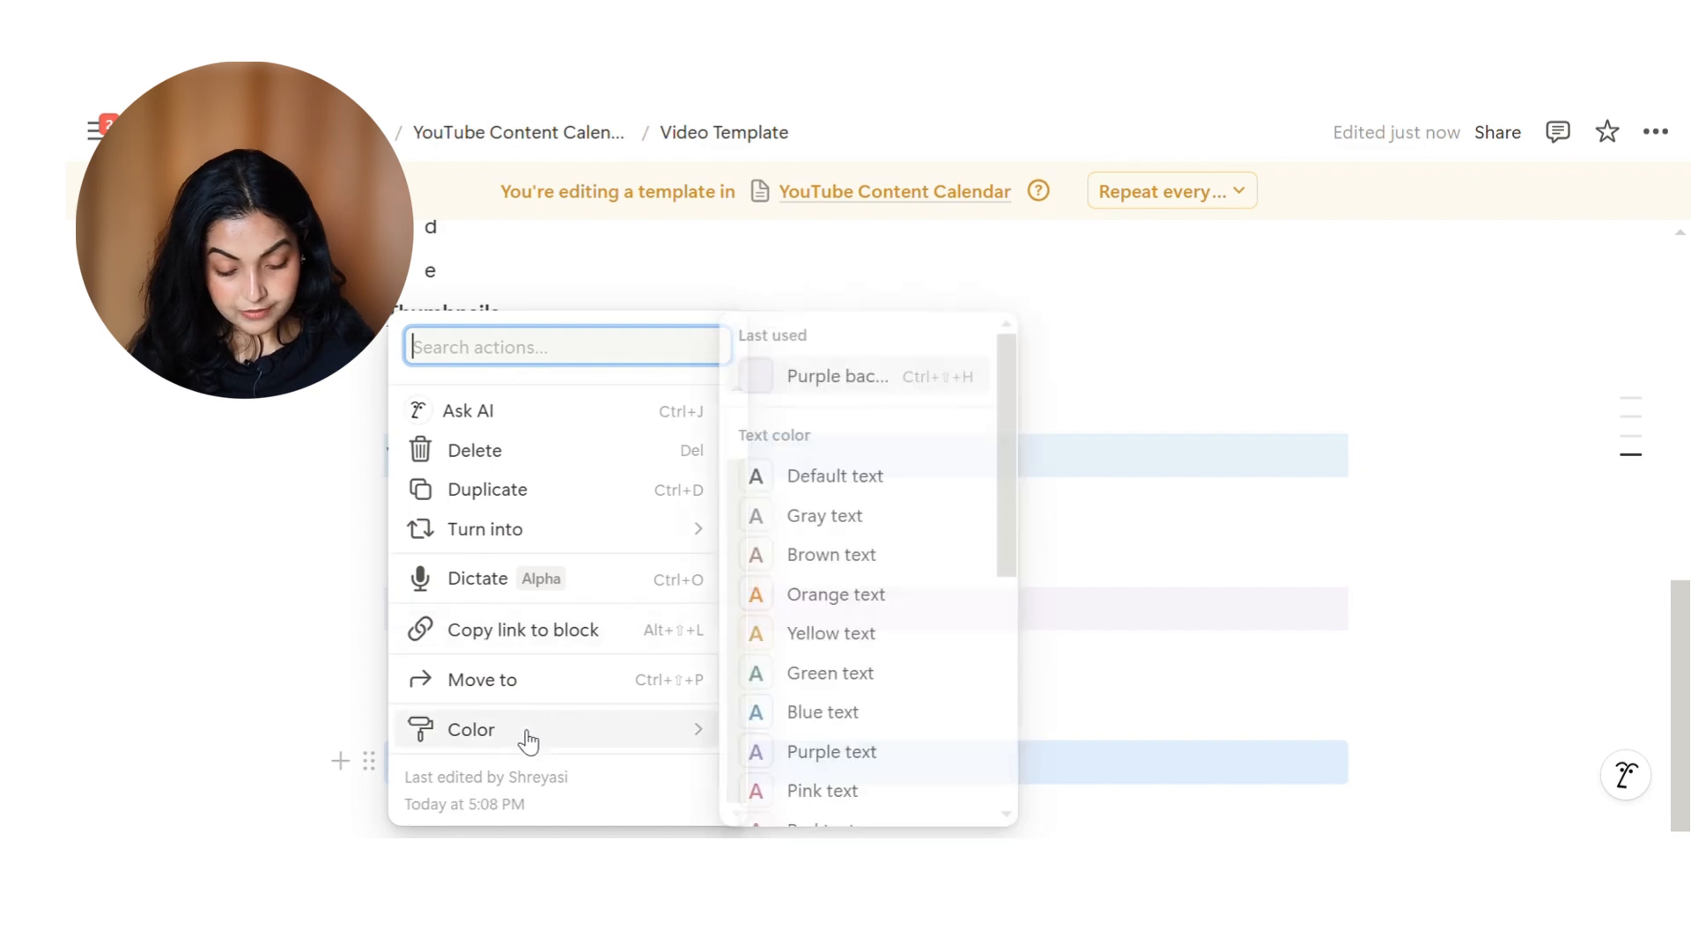
scroll(916, 775, down, 3)
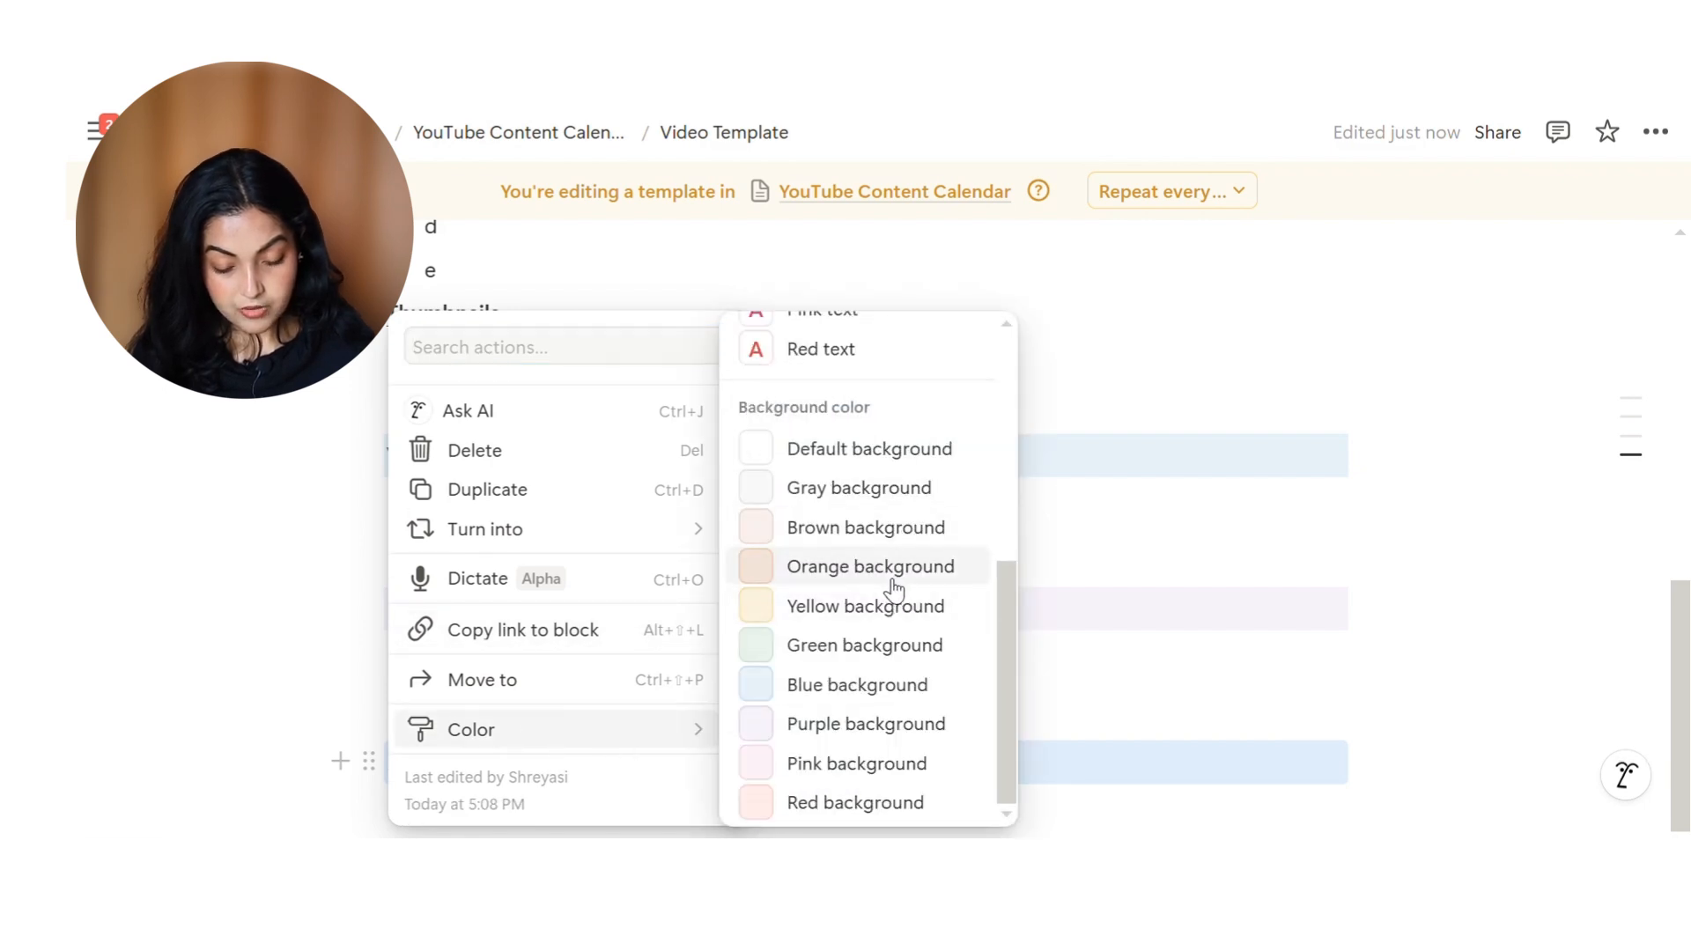
click(885, 487)
Add a Heading 3 "CTA (Call to Action)" below the Script section, leaving three empty lines between the headings
scroll(528, 704, down, 3)
click(540, 661)
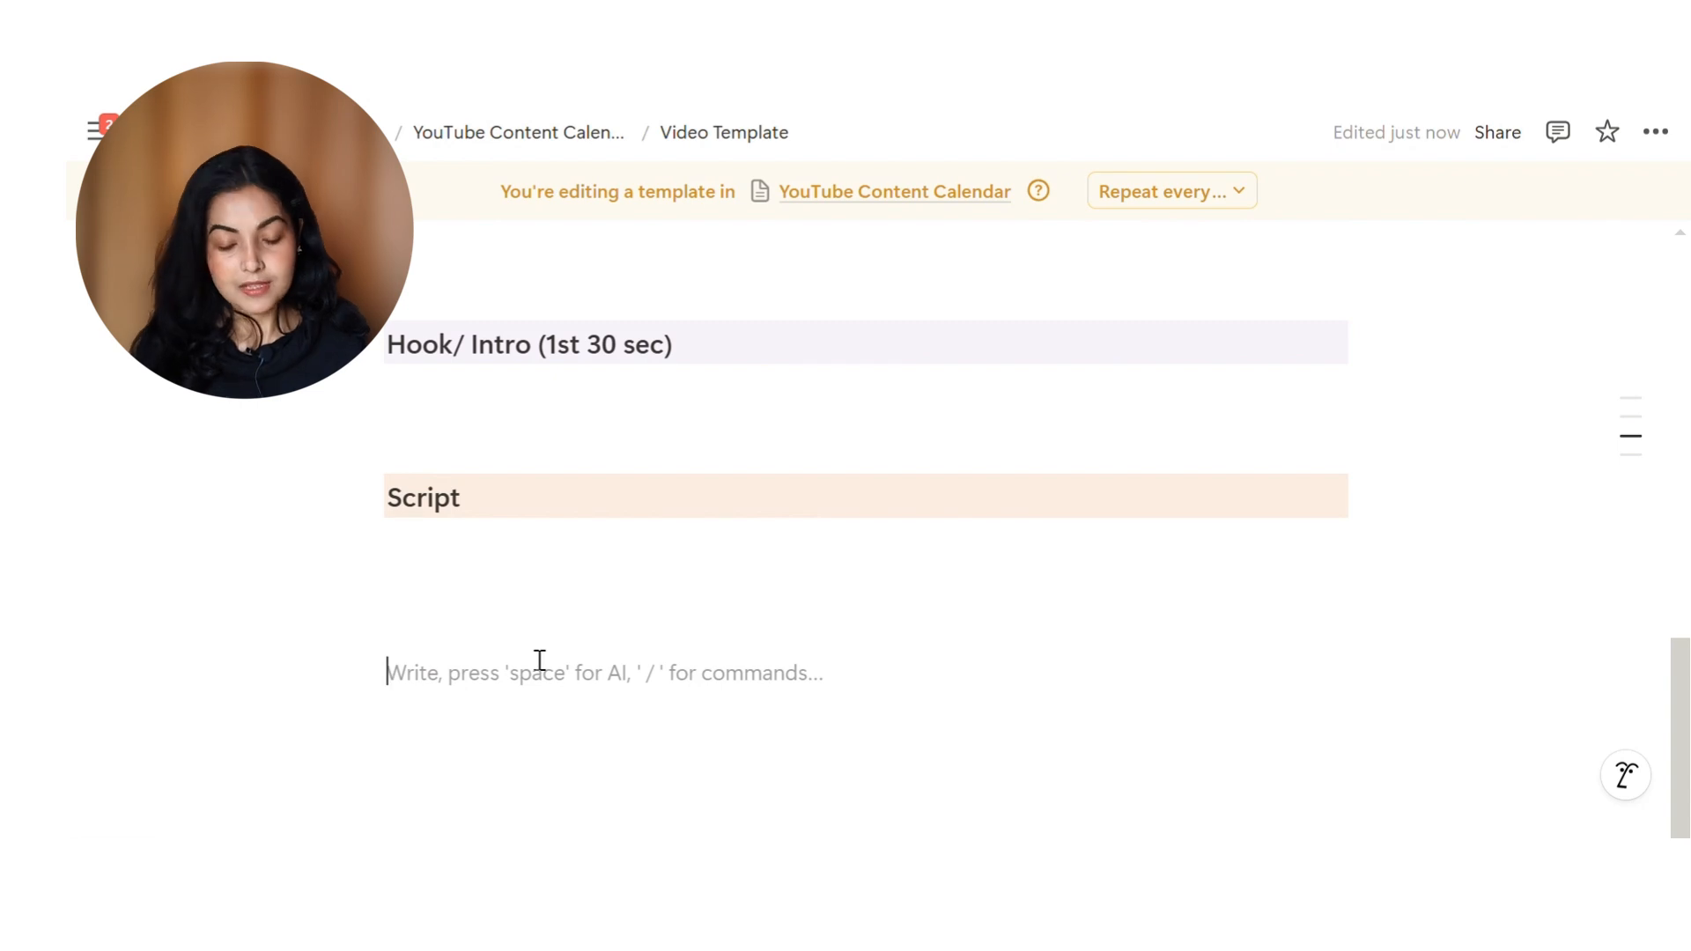
text(/)
key(BackSpace)
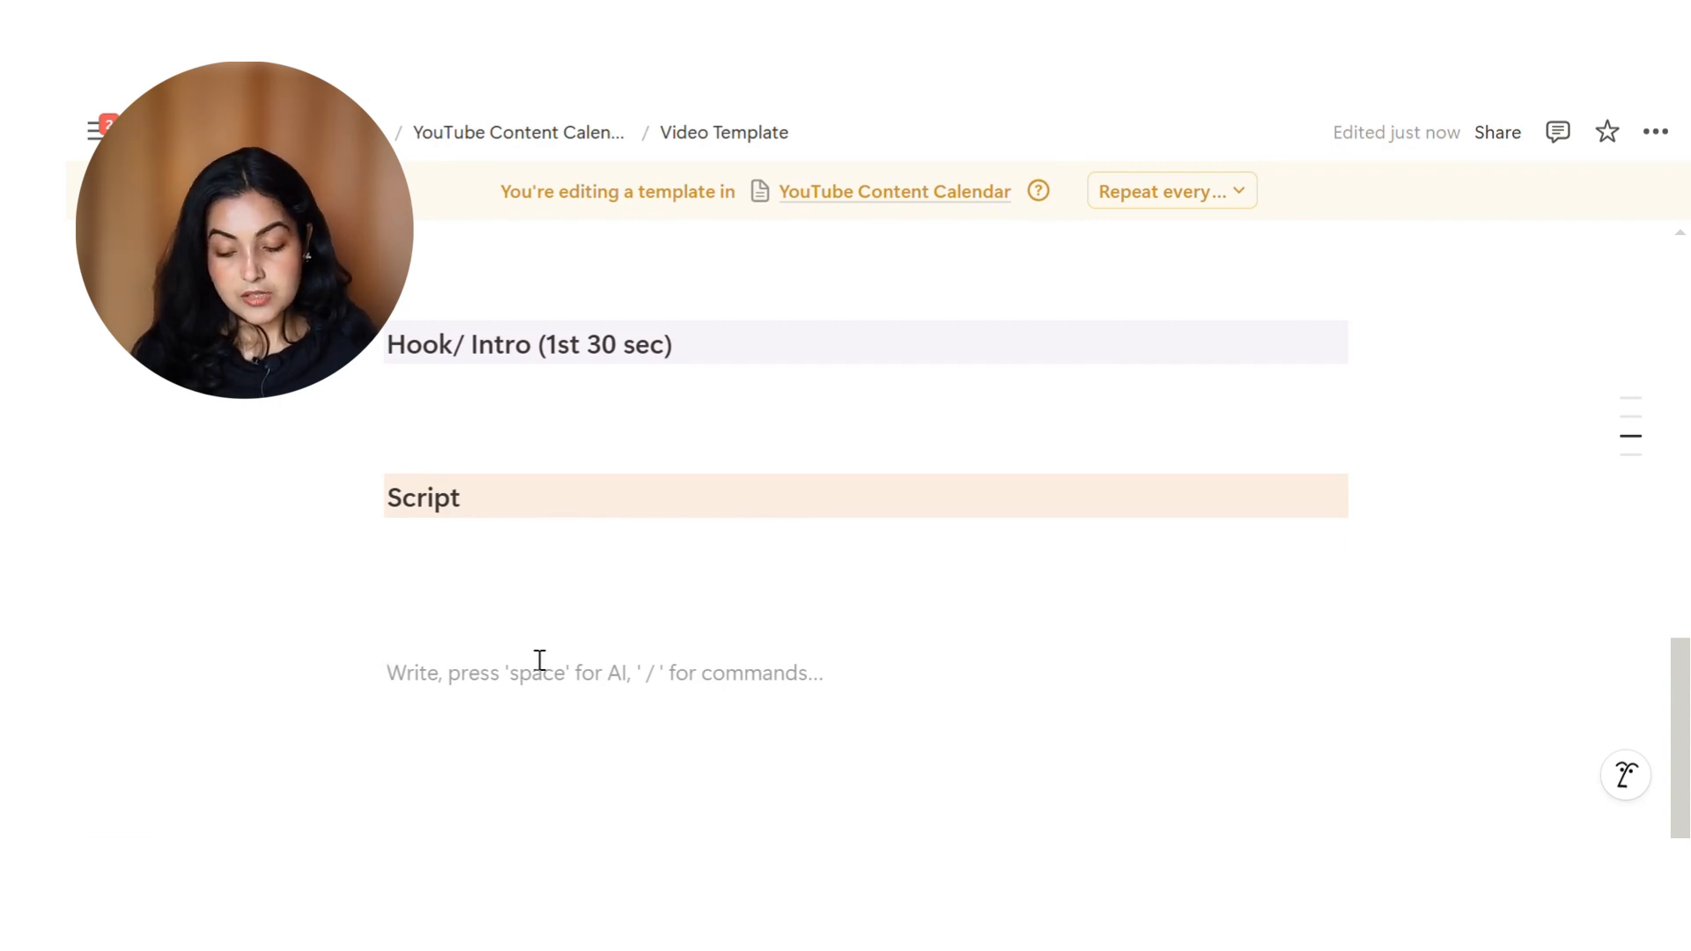
text(/)
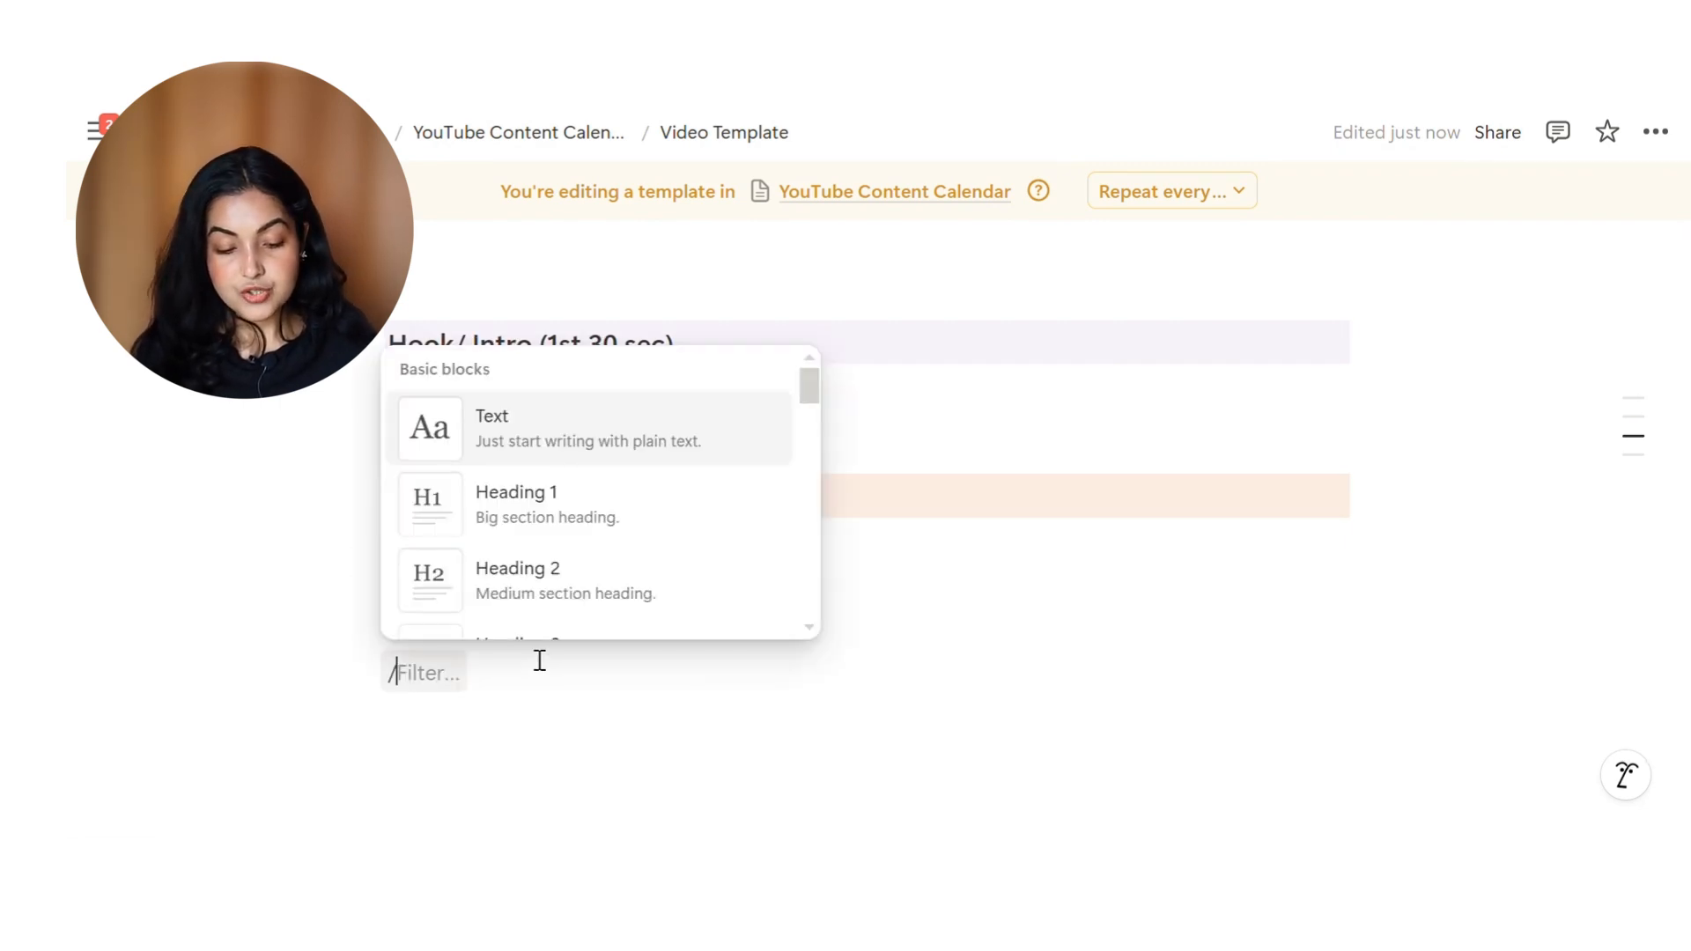
scroll(537, 577, down, 1)
click(533, 558)
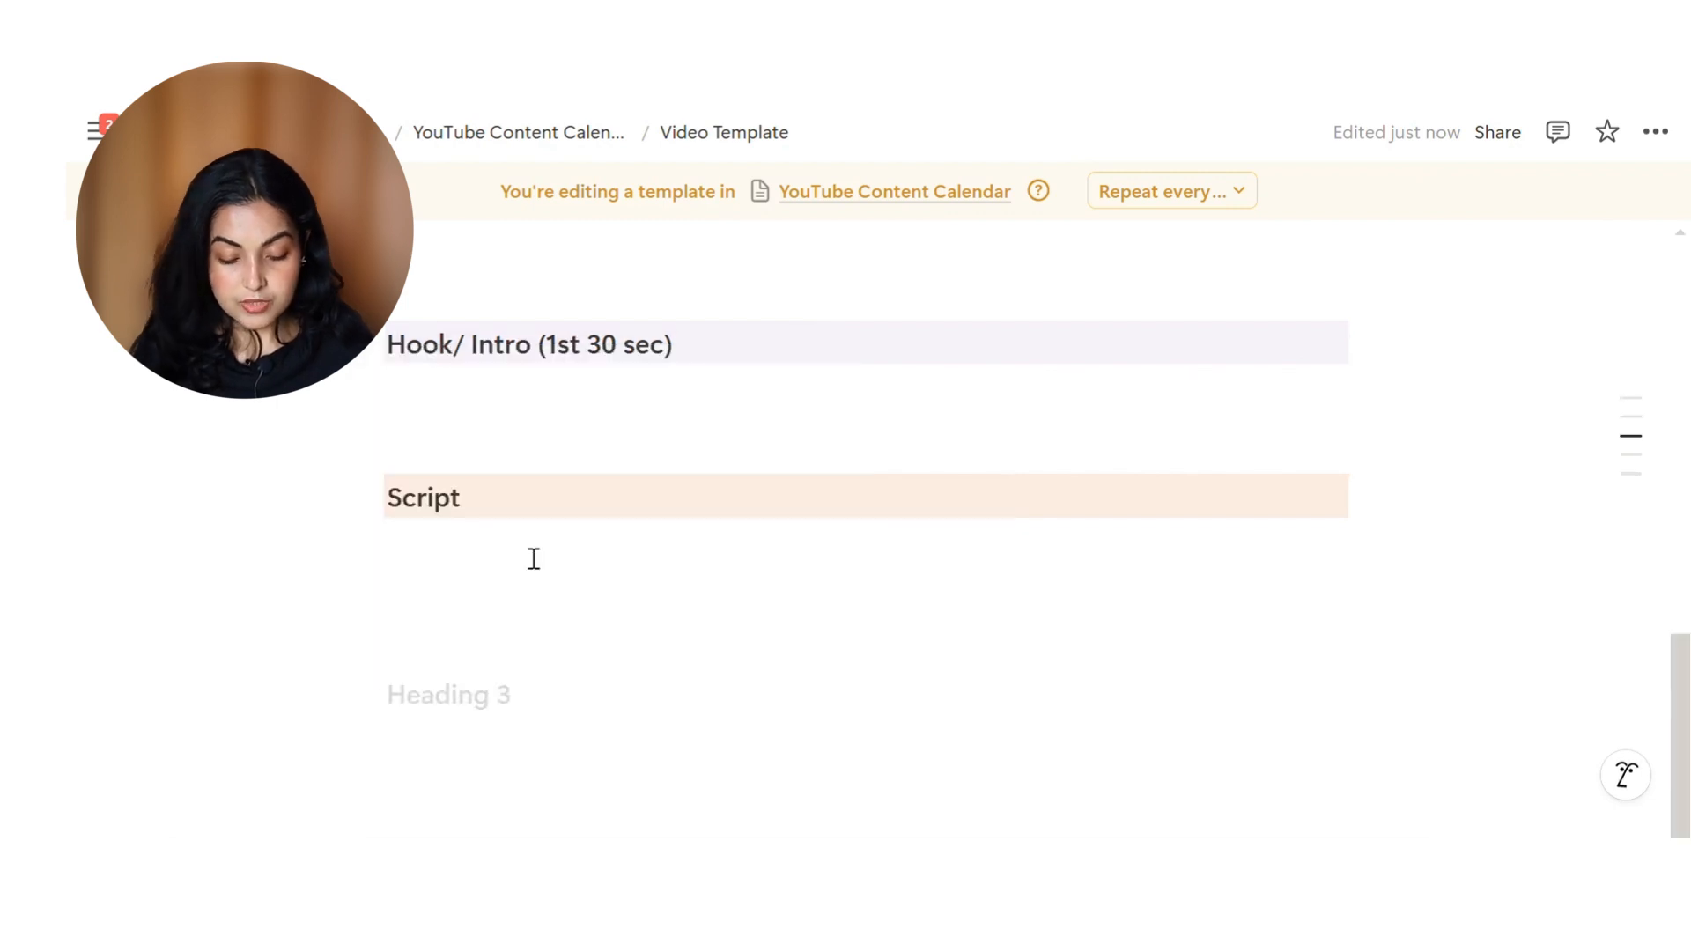
text(CTA (Call t)
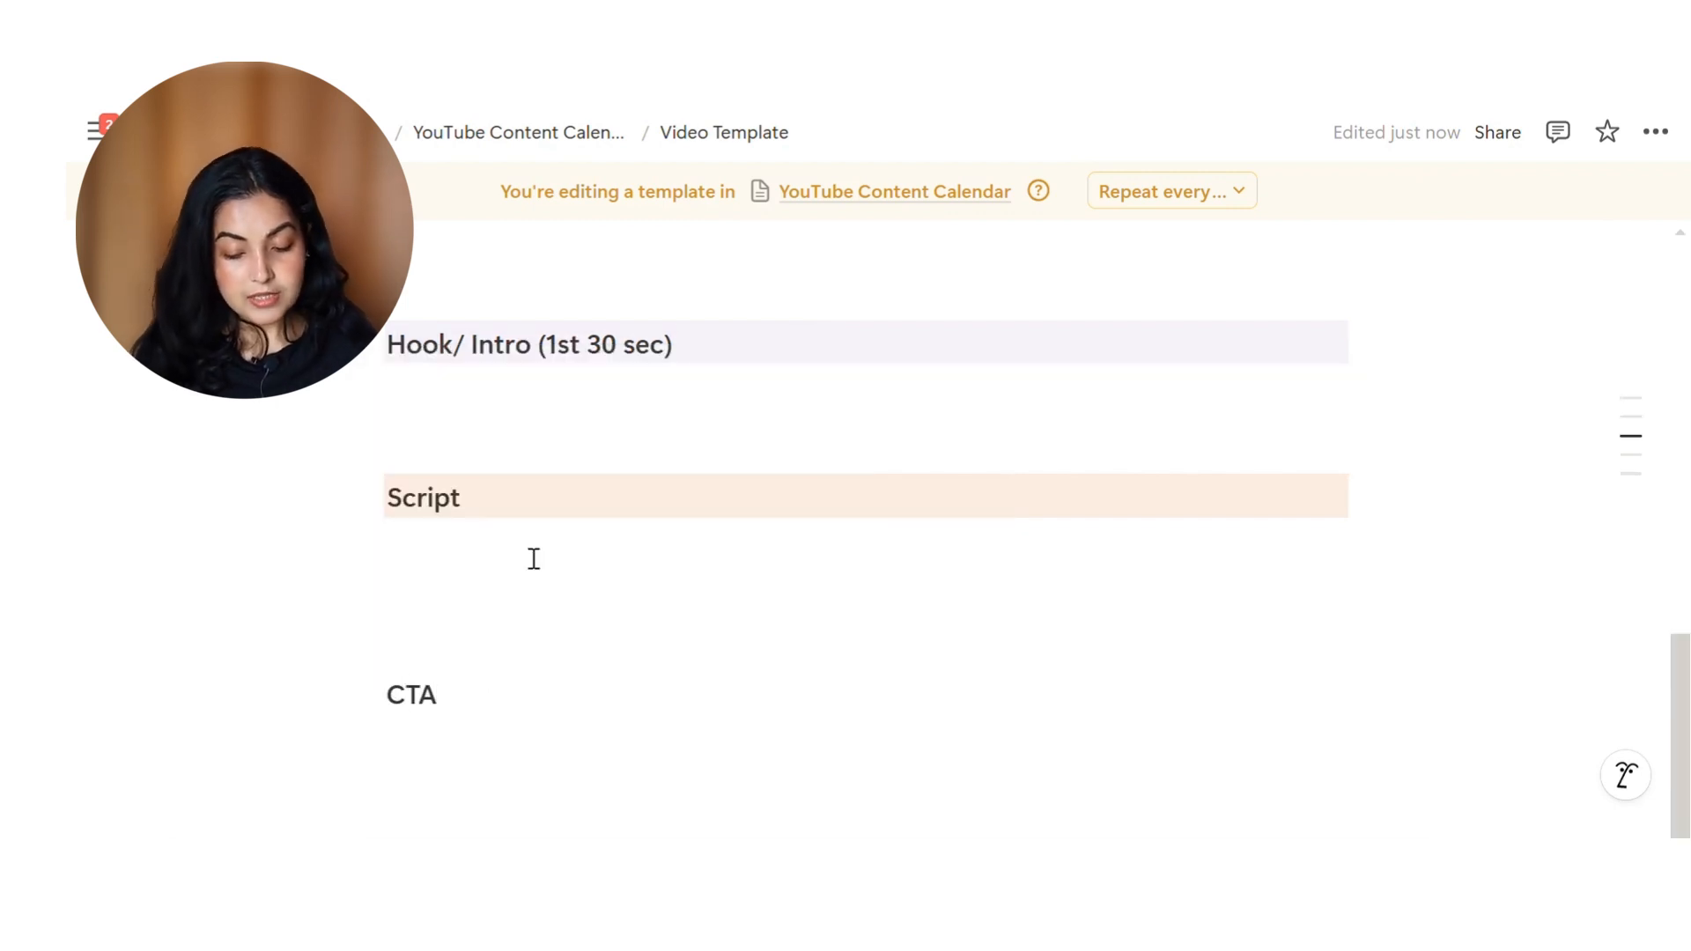
text(o c)
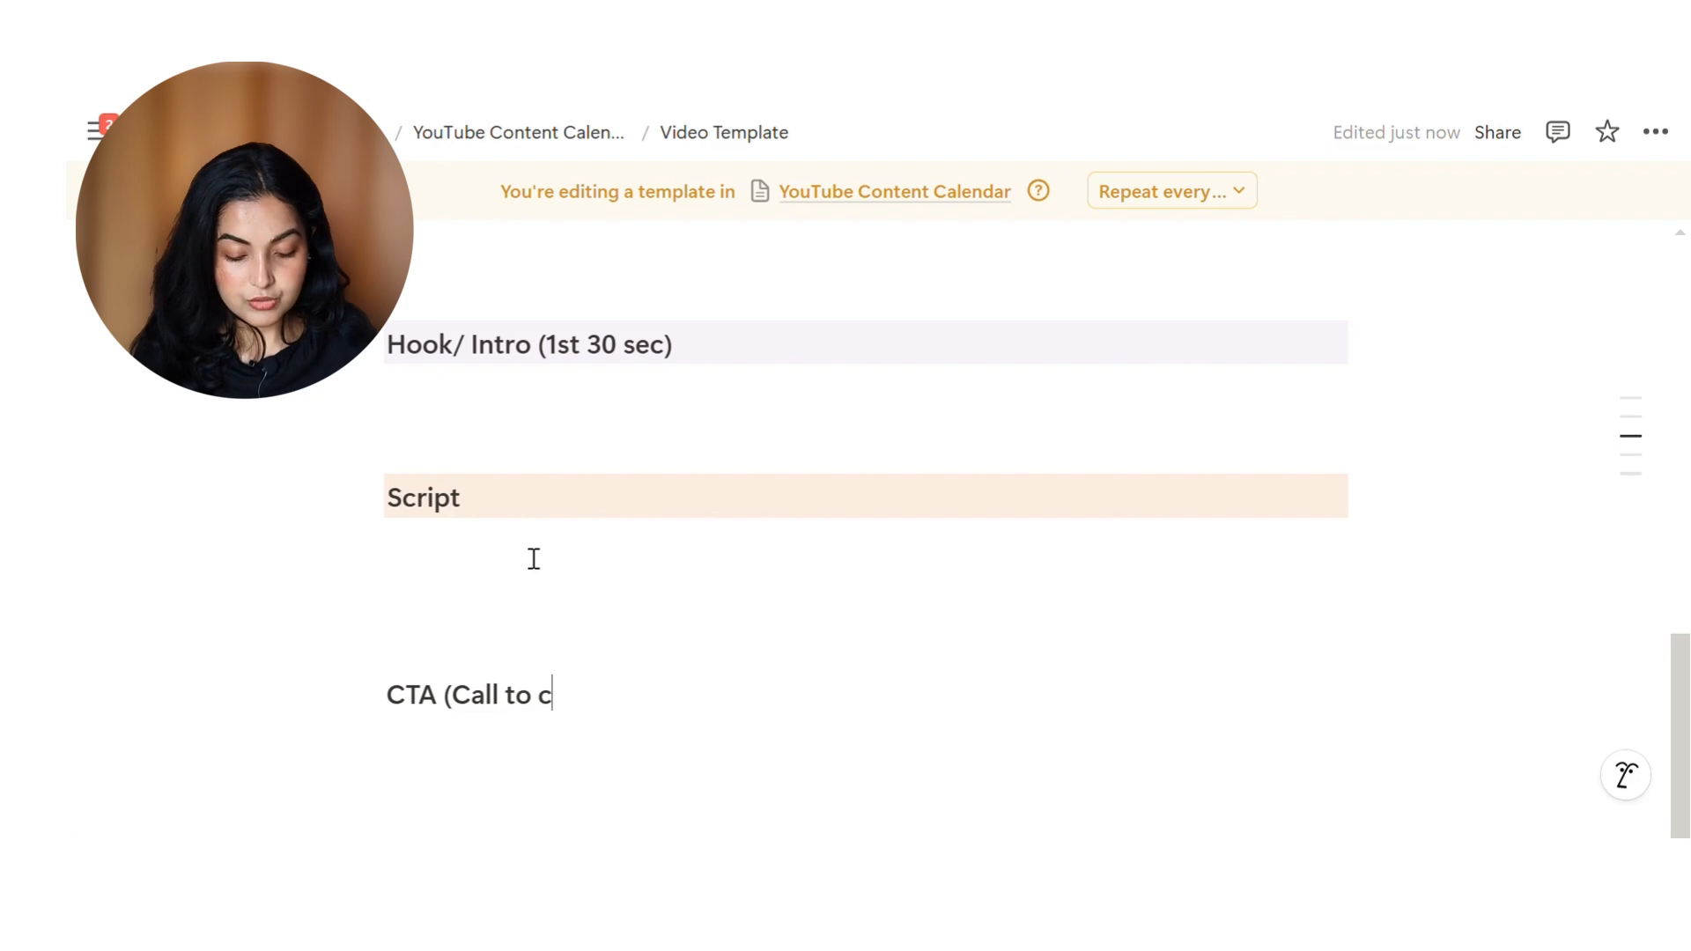
key(BackSpace)
text(Action))
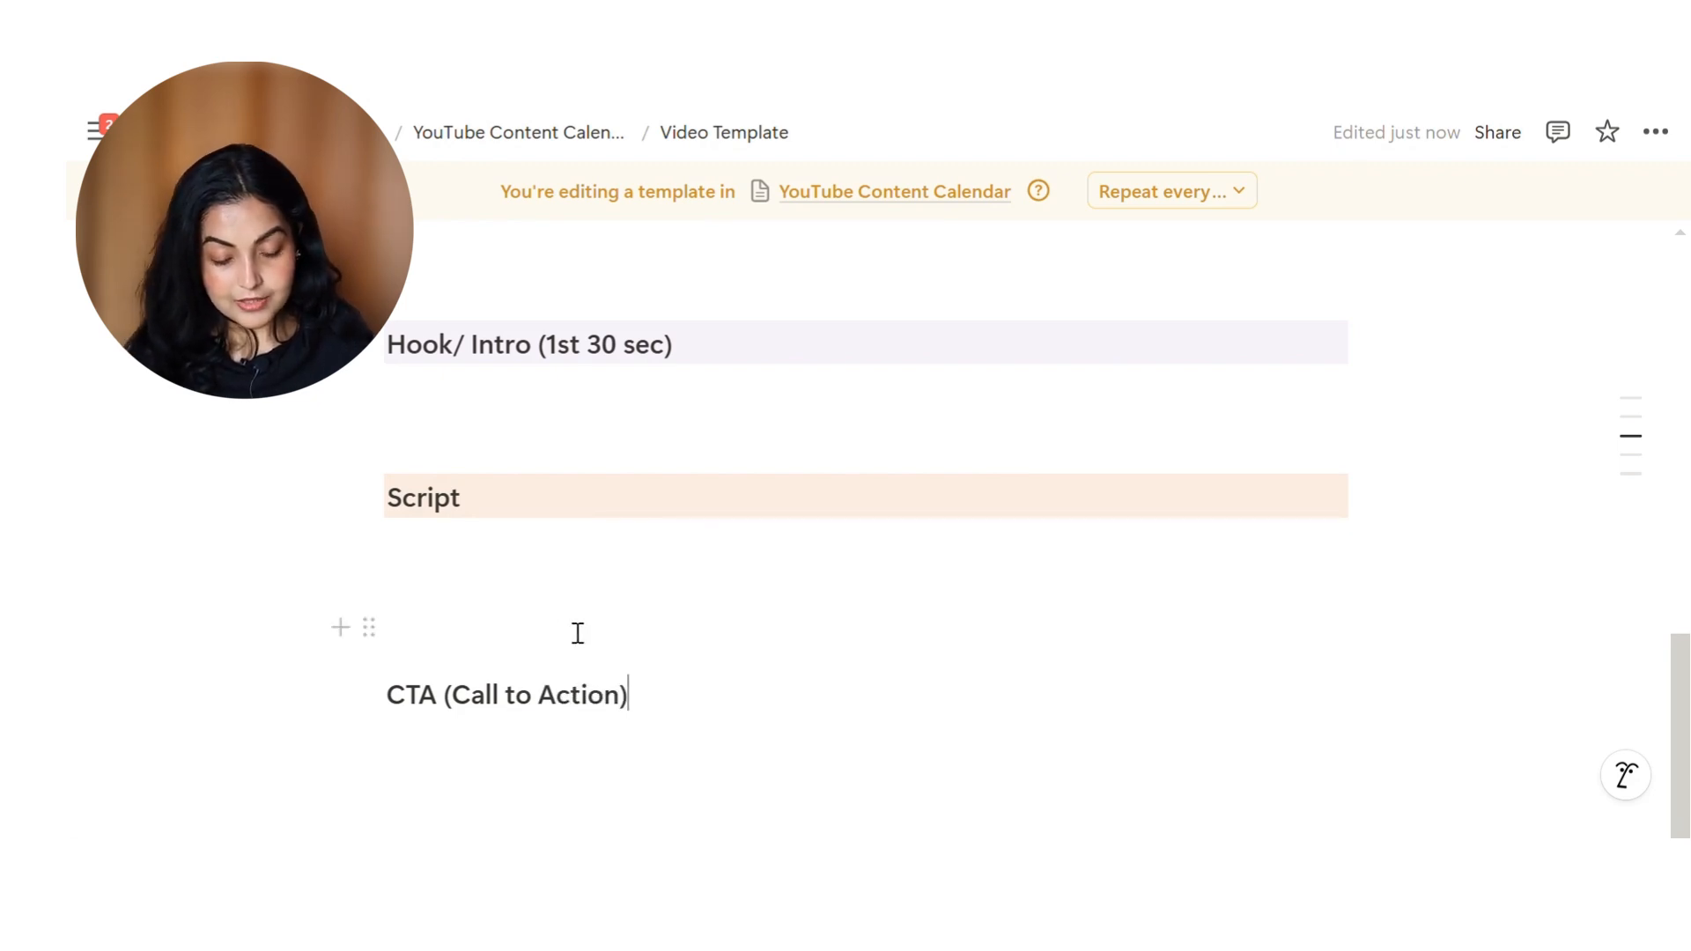
Give the "CTA (Call to Action)" heading a pink background
scroll(578, 630, down, 1)
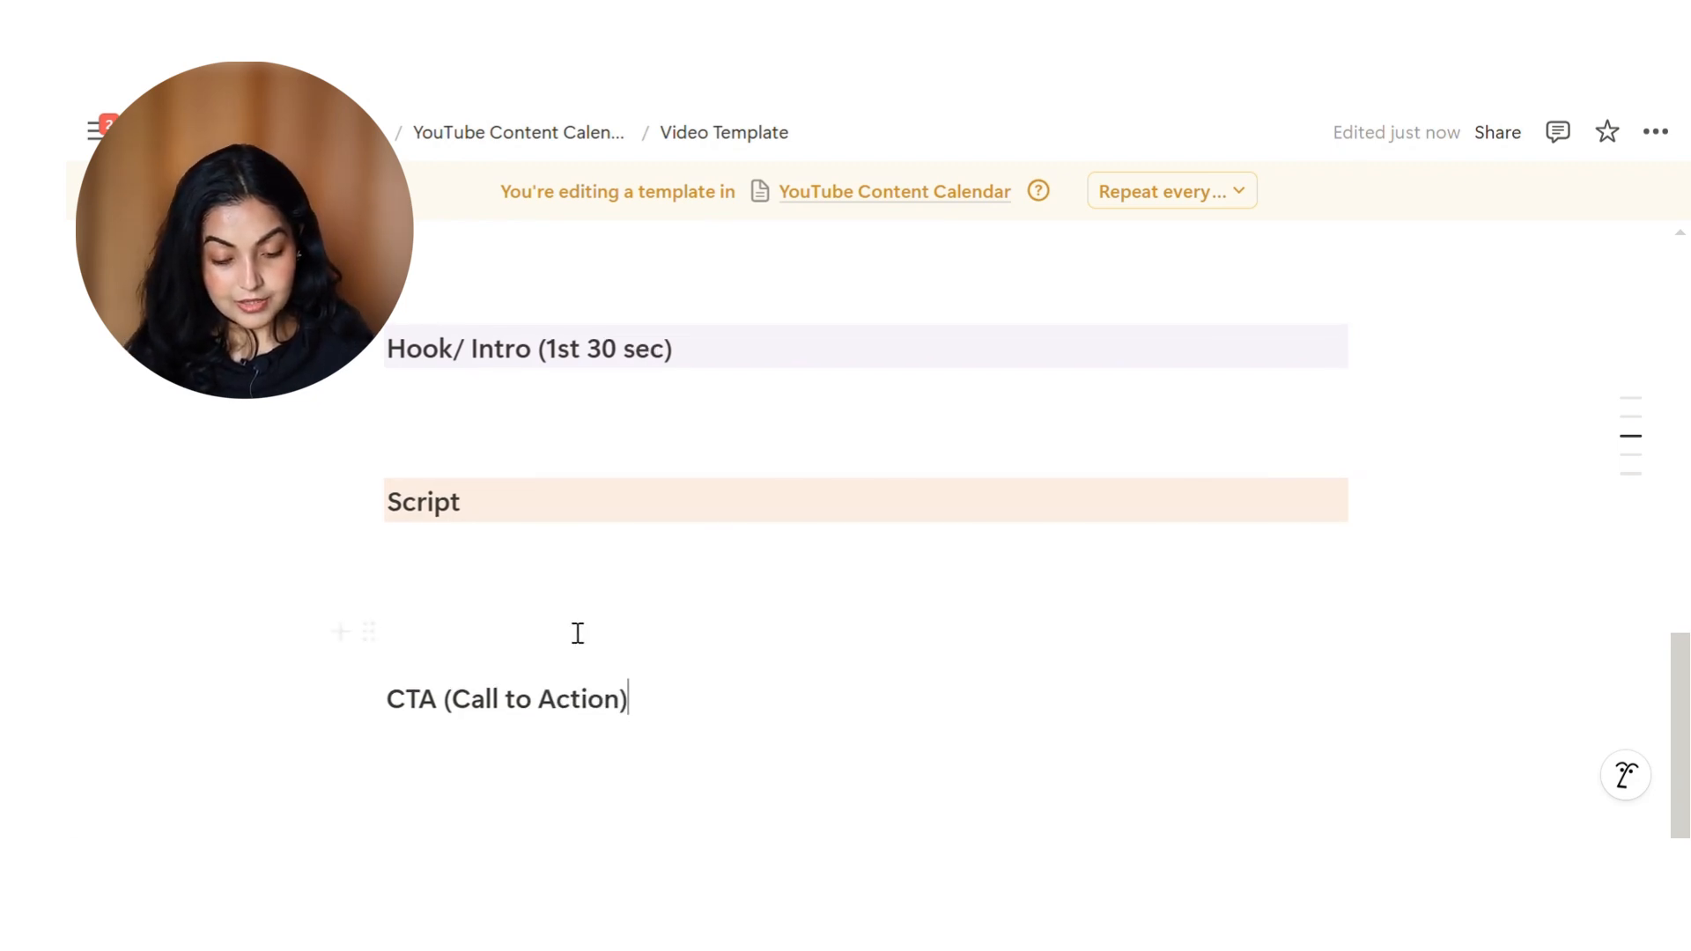
click(368, 652)
mouse_move(493, 809)
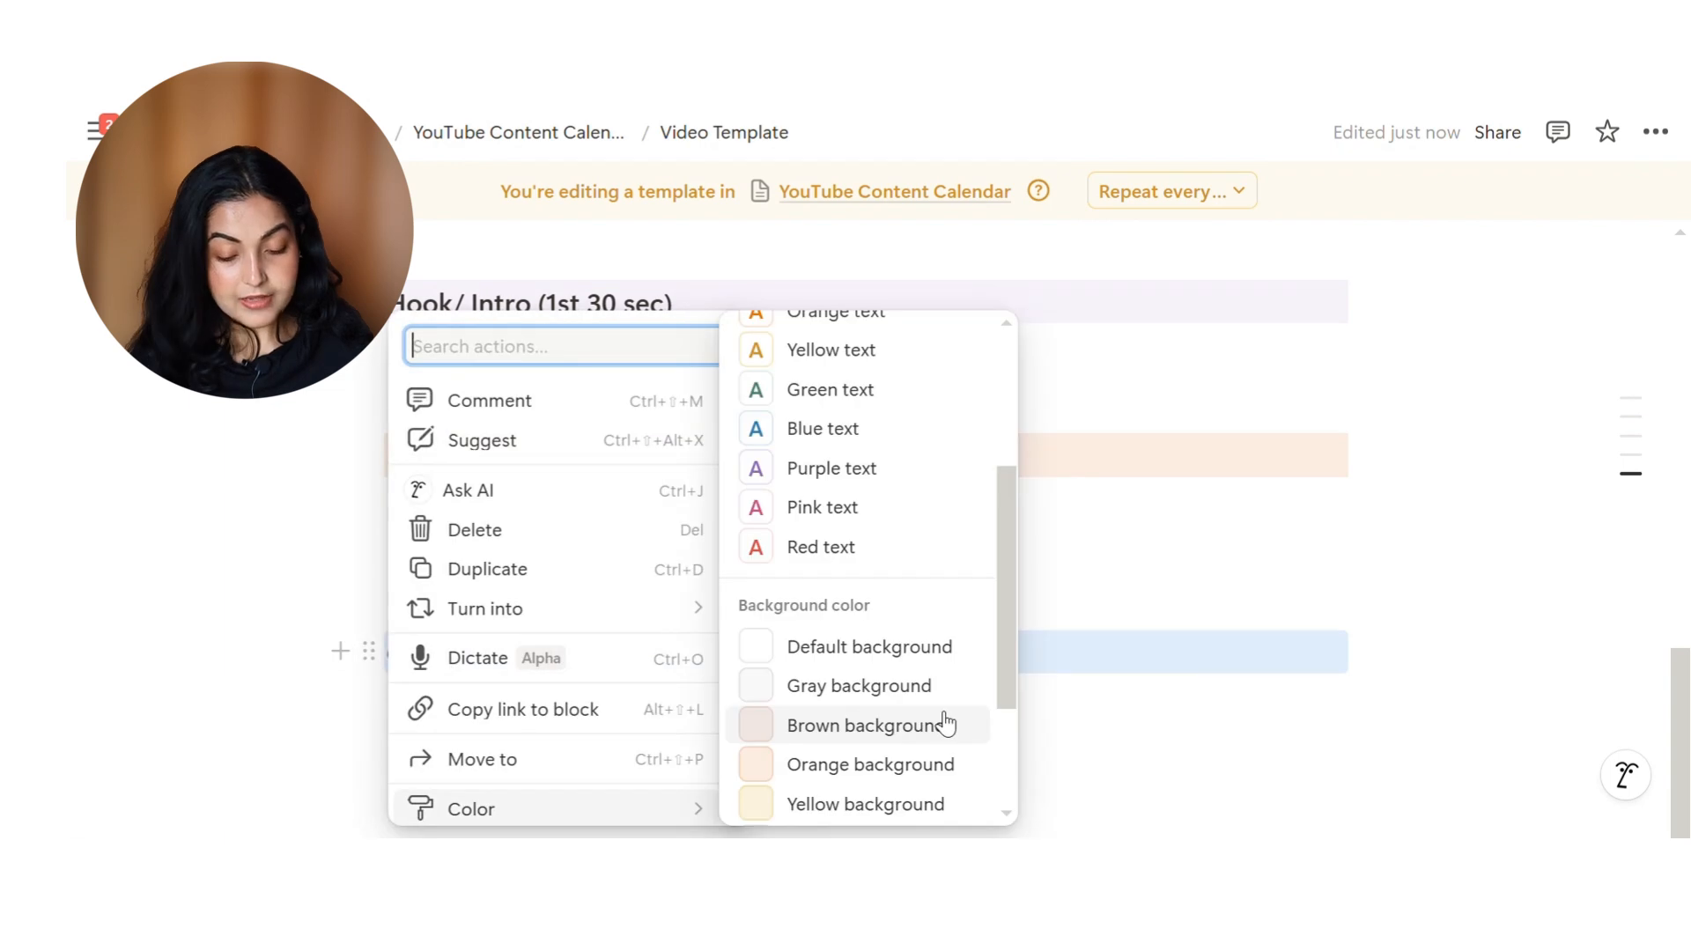
scroll(947, 724, down, 3)
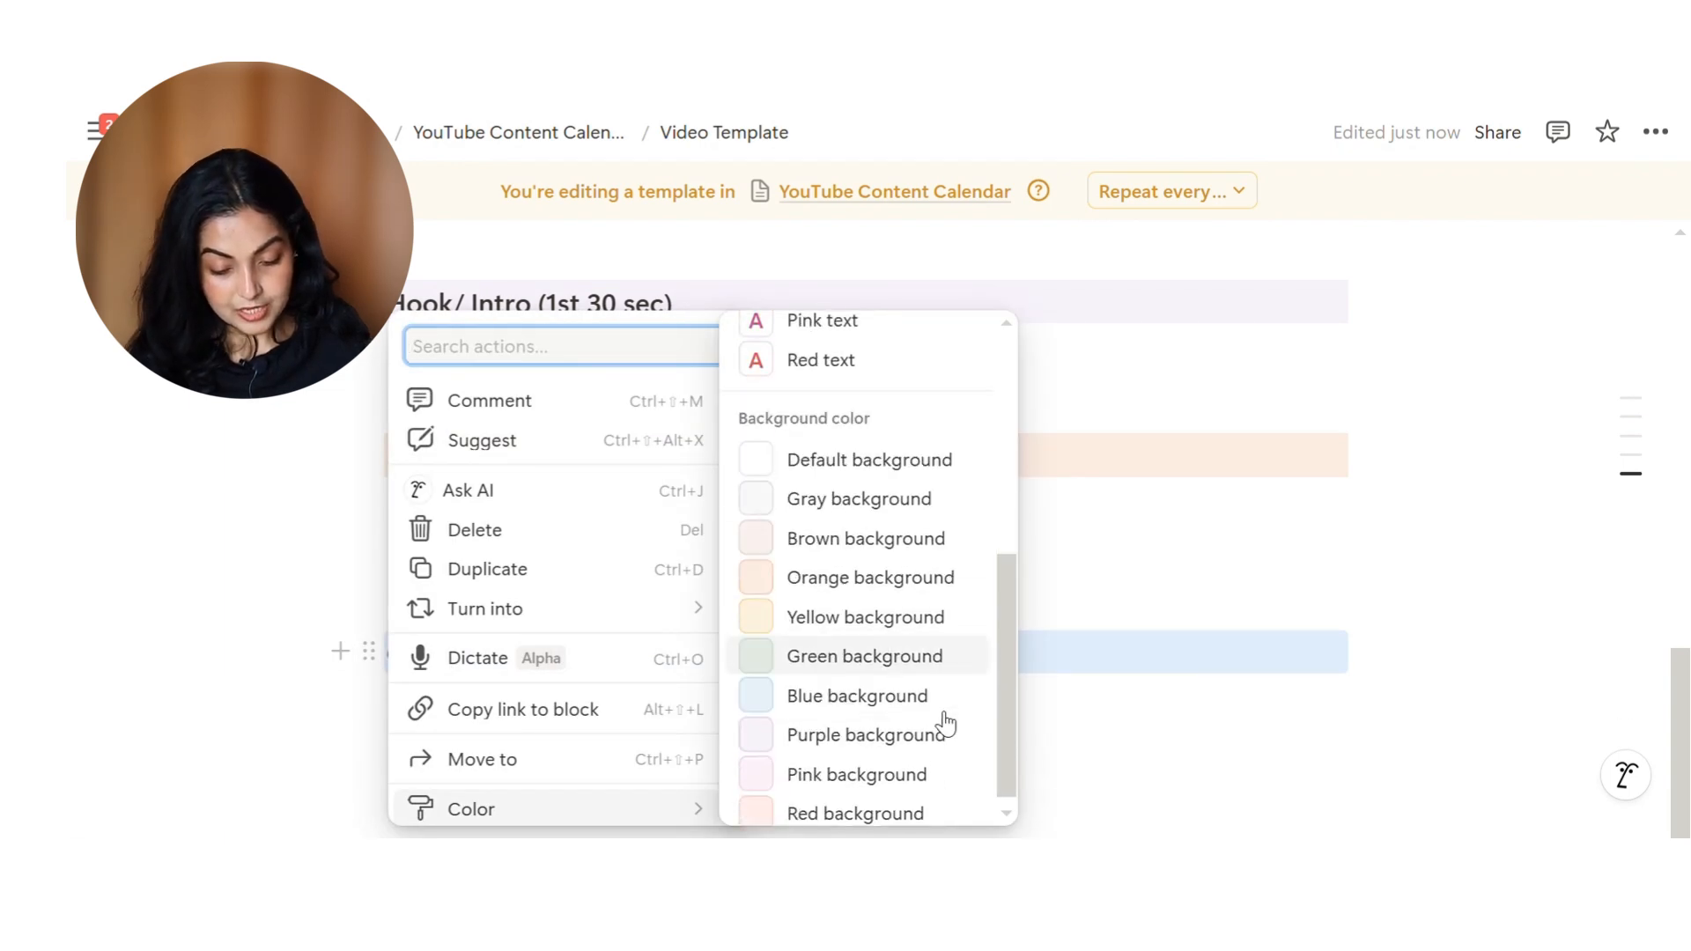
click(942, 770)
scroll(547, 672, down, 1)
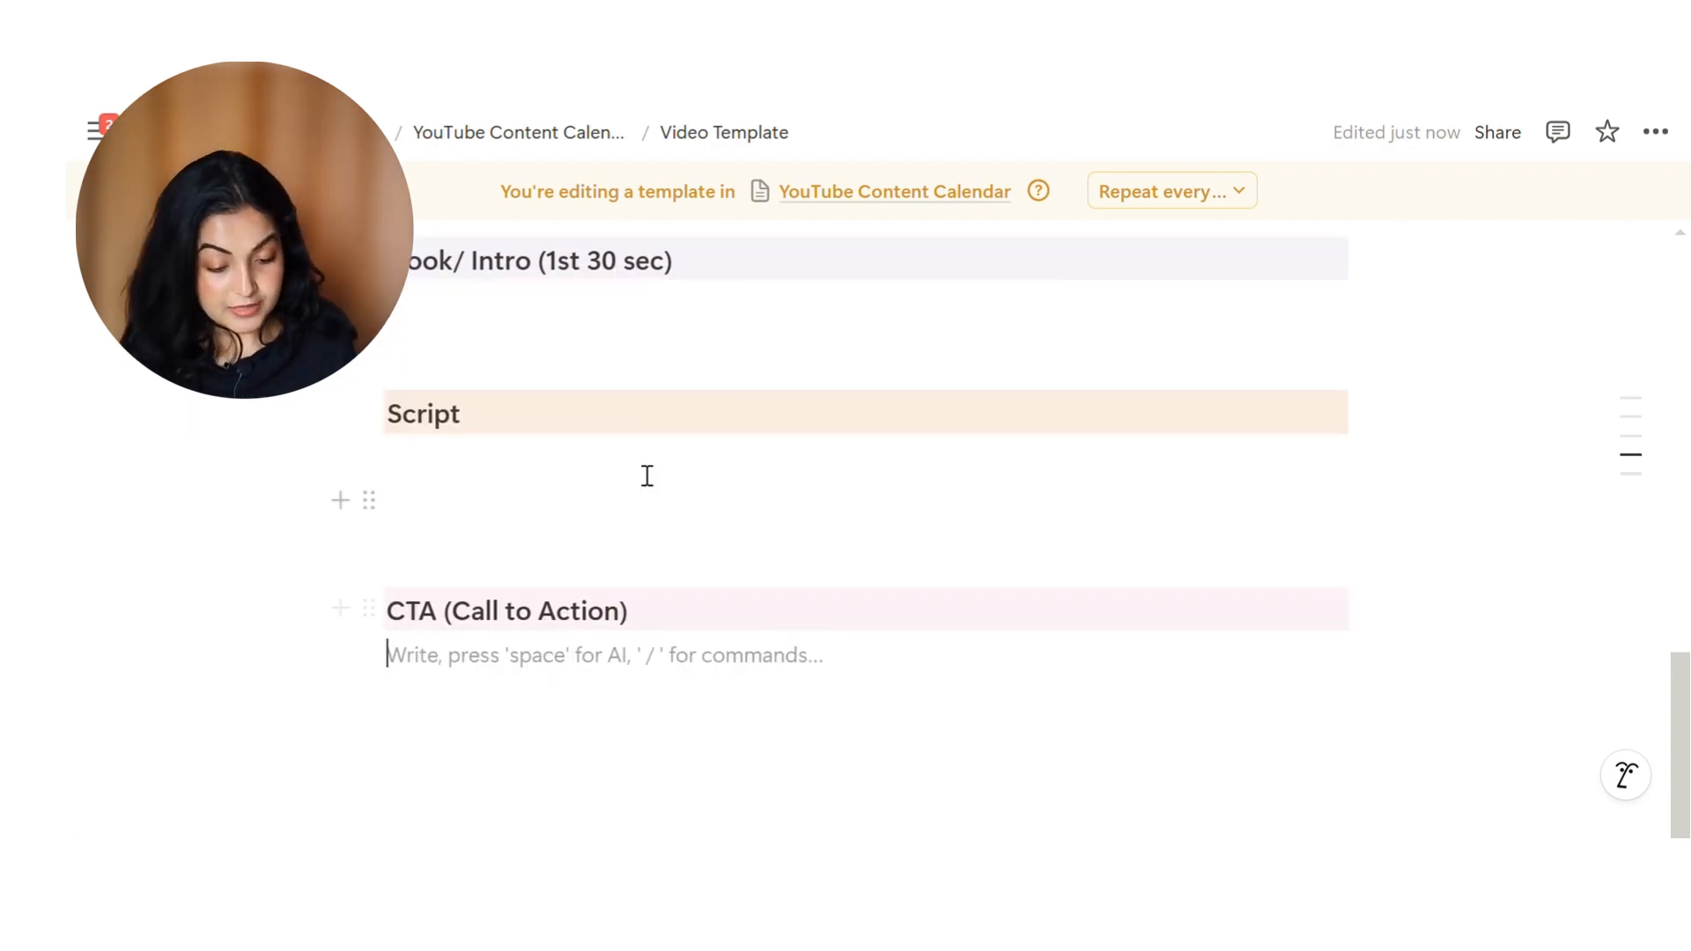
Add a Heading 3 "SEO Checklist" below the CTA section, leaving three empty lines between the headings
key(Return)
key(Return)
key(Return)
scroll(582, 551, up, 5)
scroll(582, 552, down, 7)
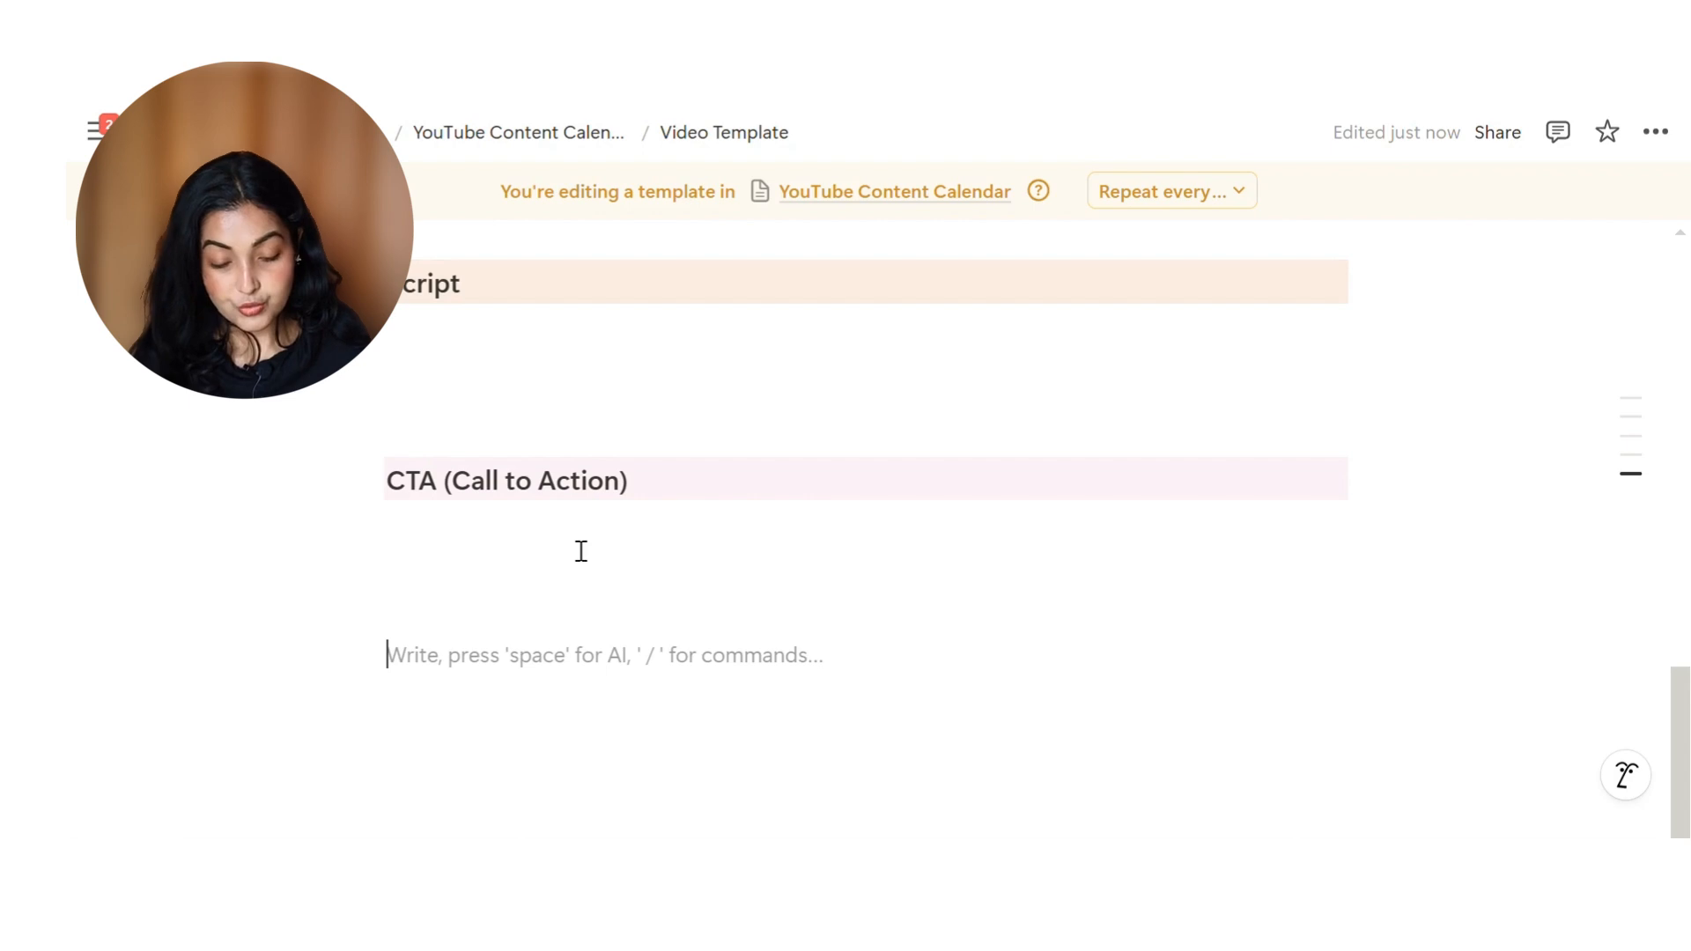
text(/)
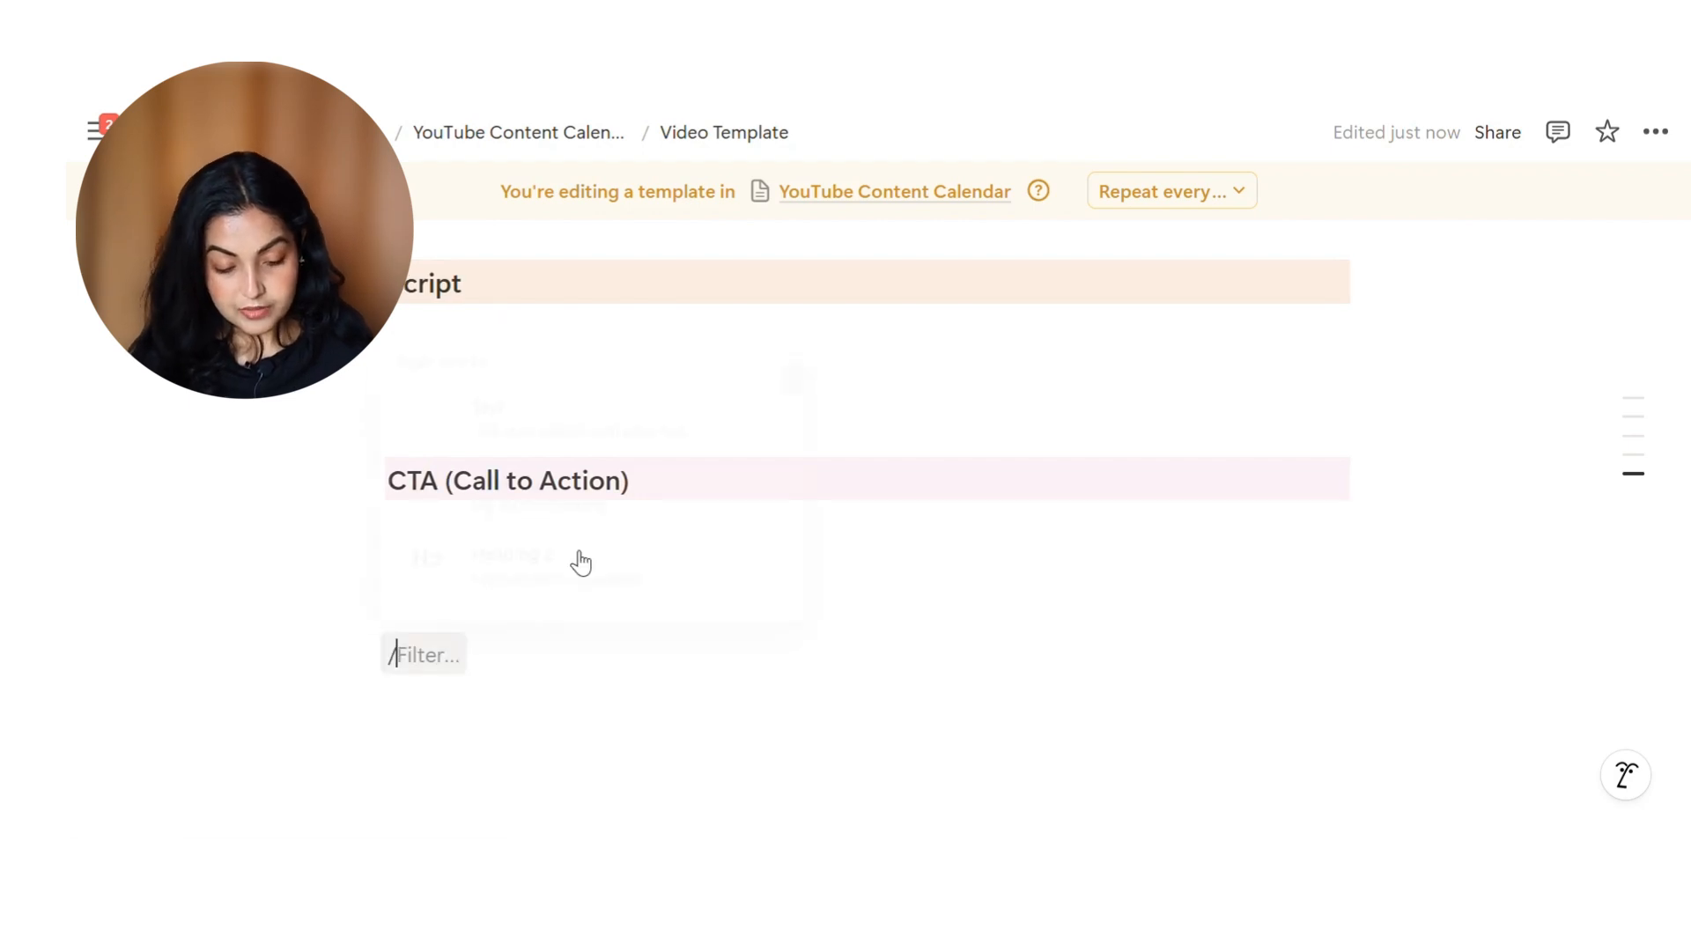
scroll(616, 533, down, 1)
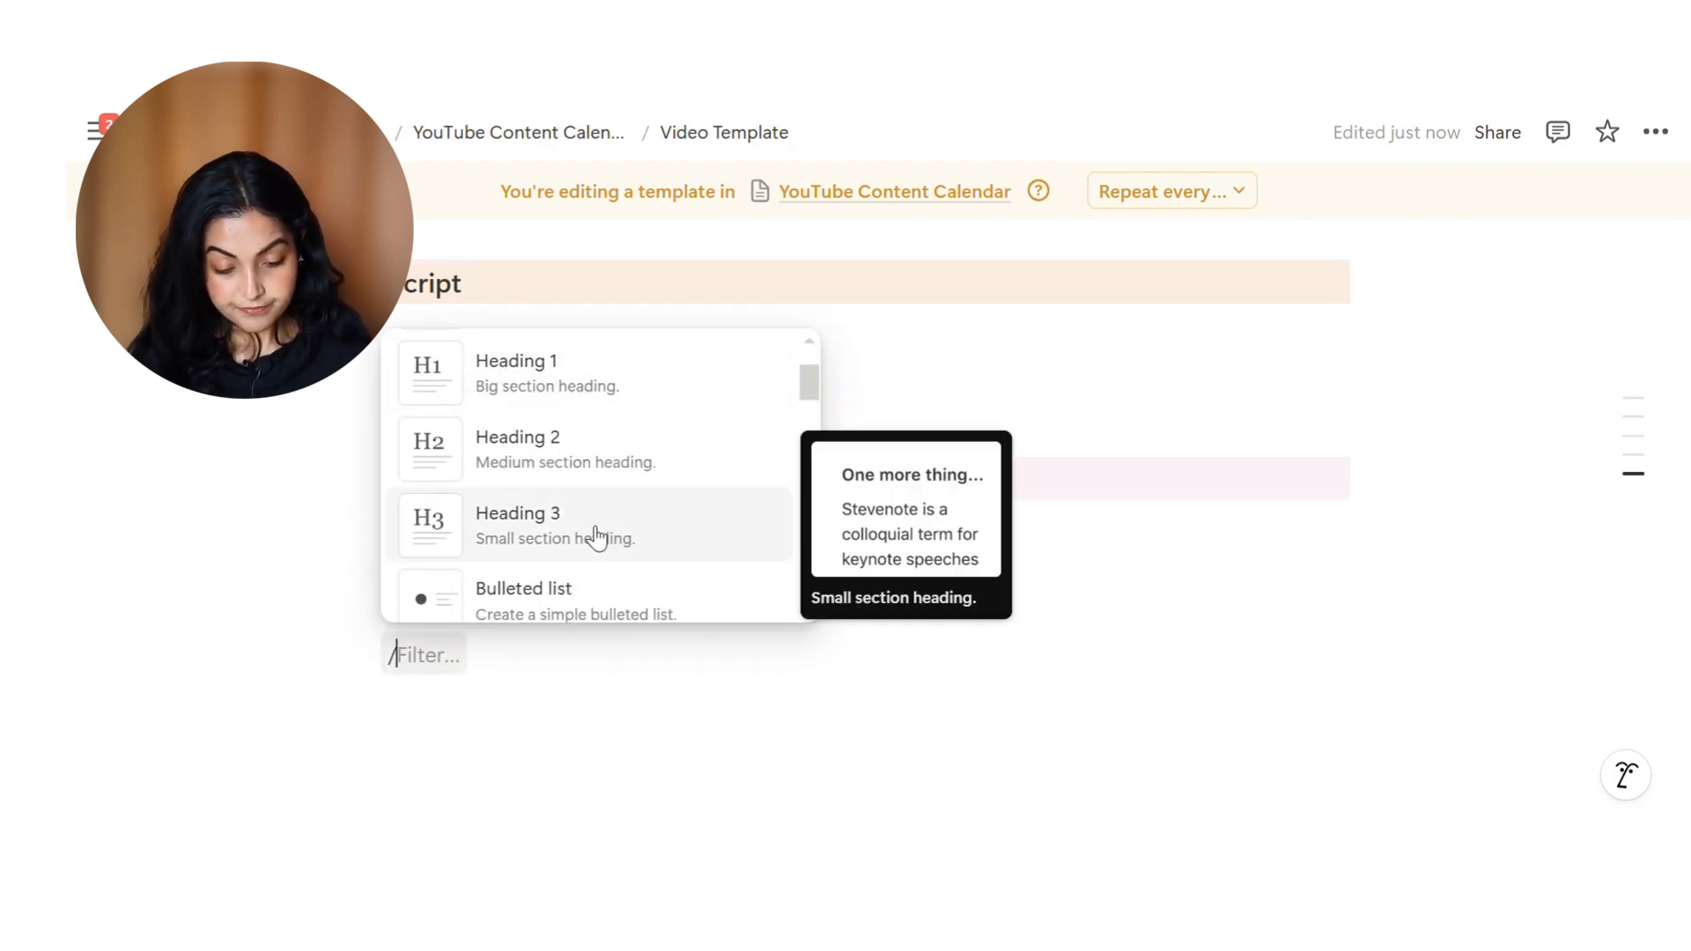
click(598, 537)
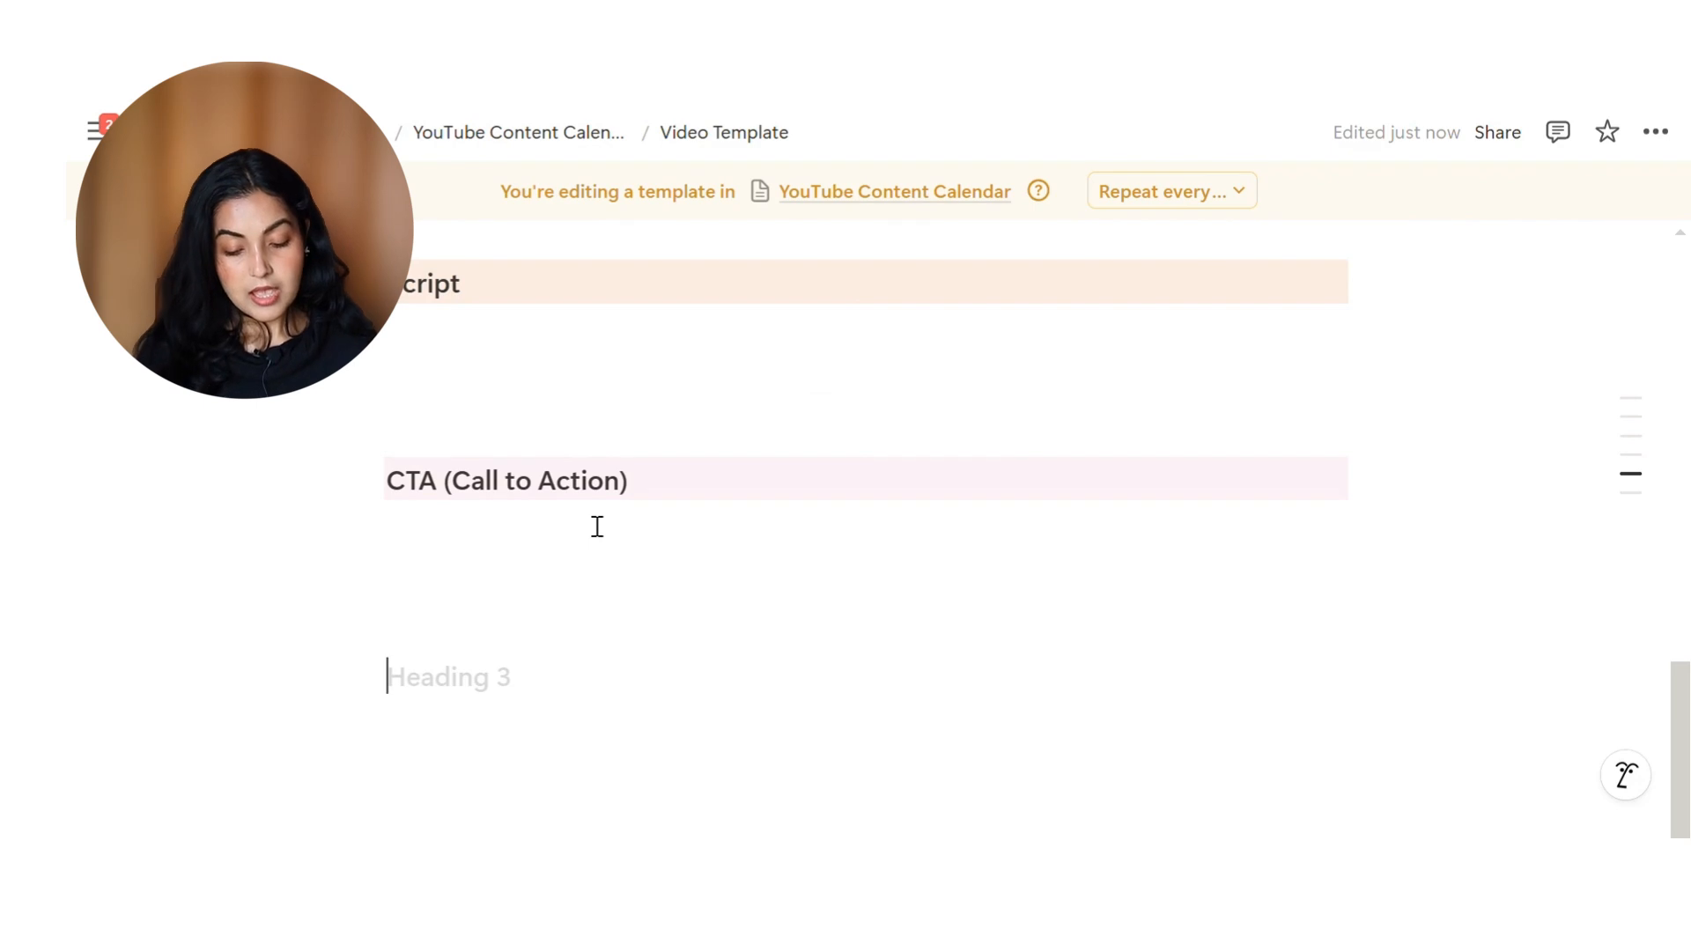
text(SEO Checklist)
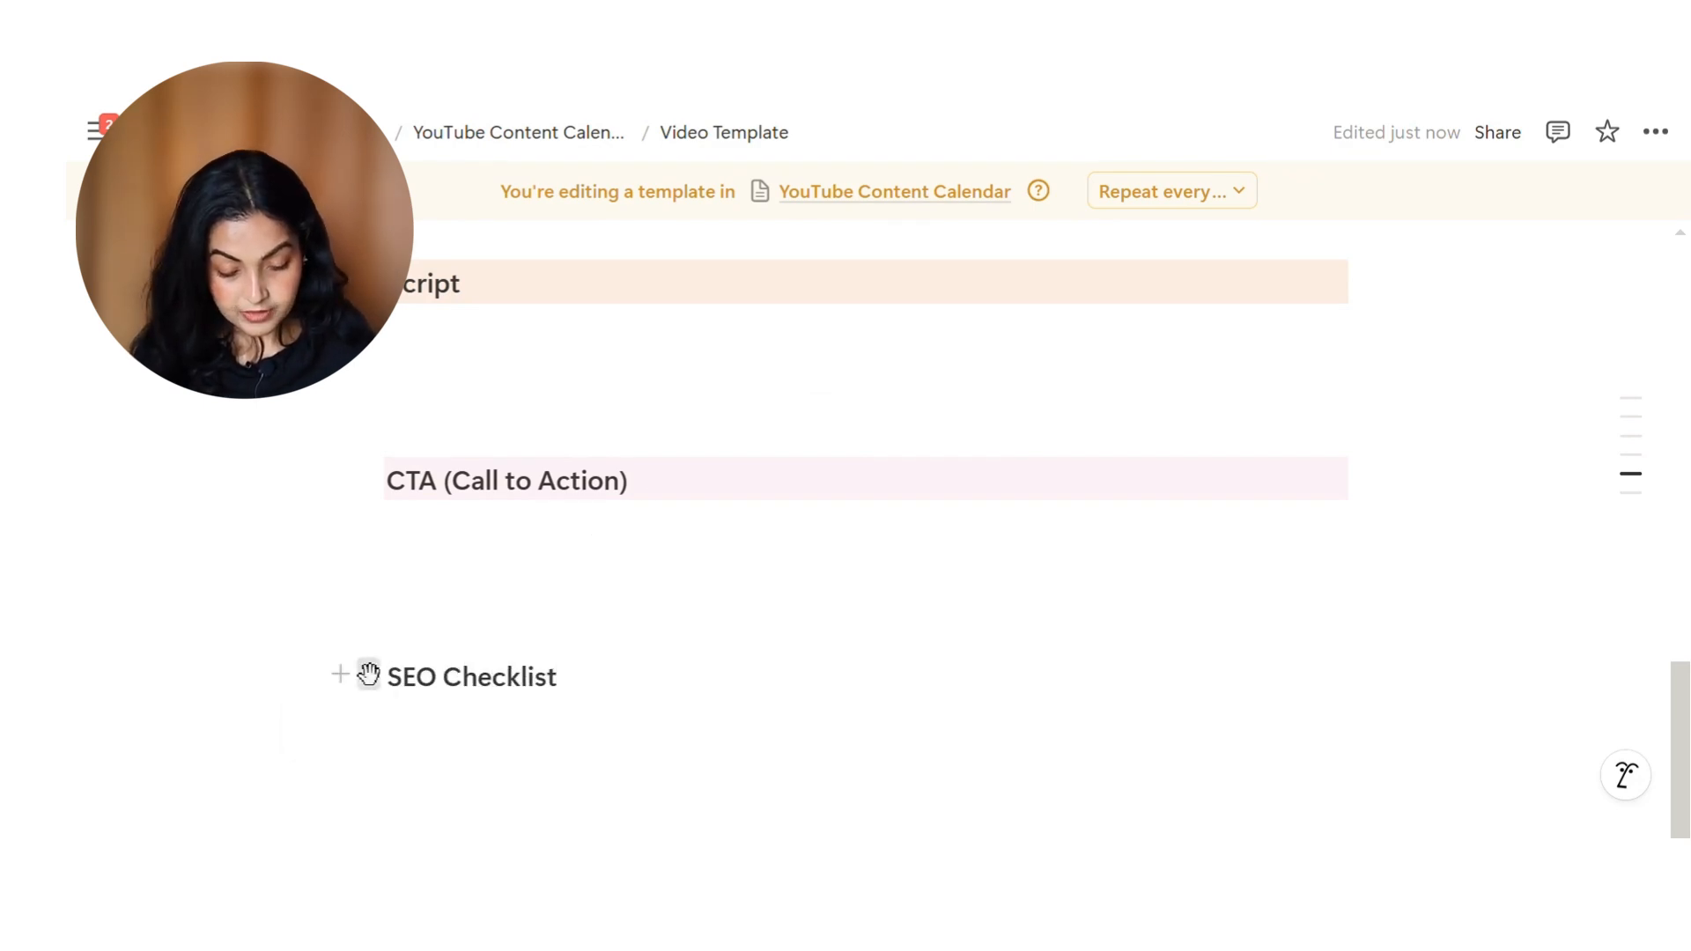
Give the "SEO Checklist" heading a green background
click(369, 674)
mouse_move(523, 751)
scroll(784, 705, down, 5)
click(792, 642)
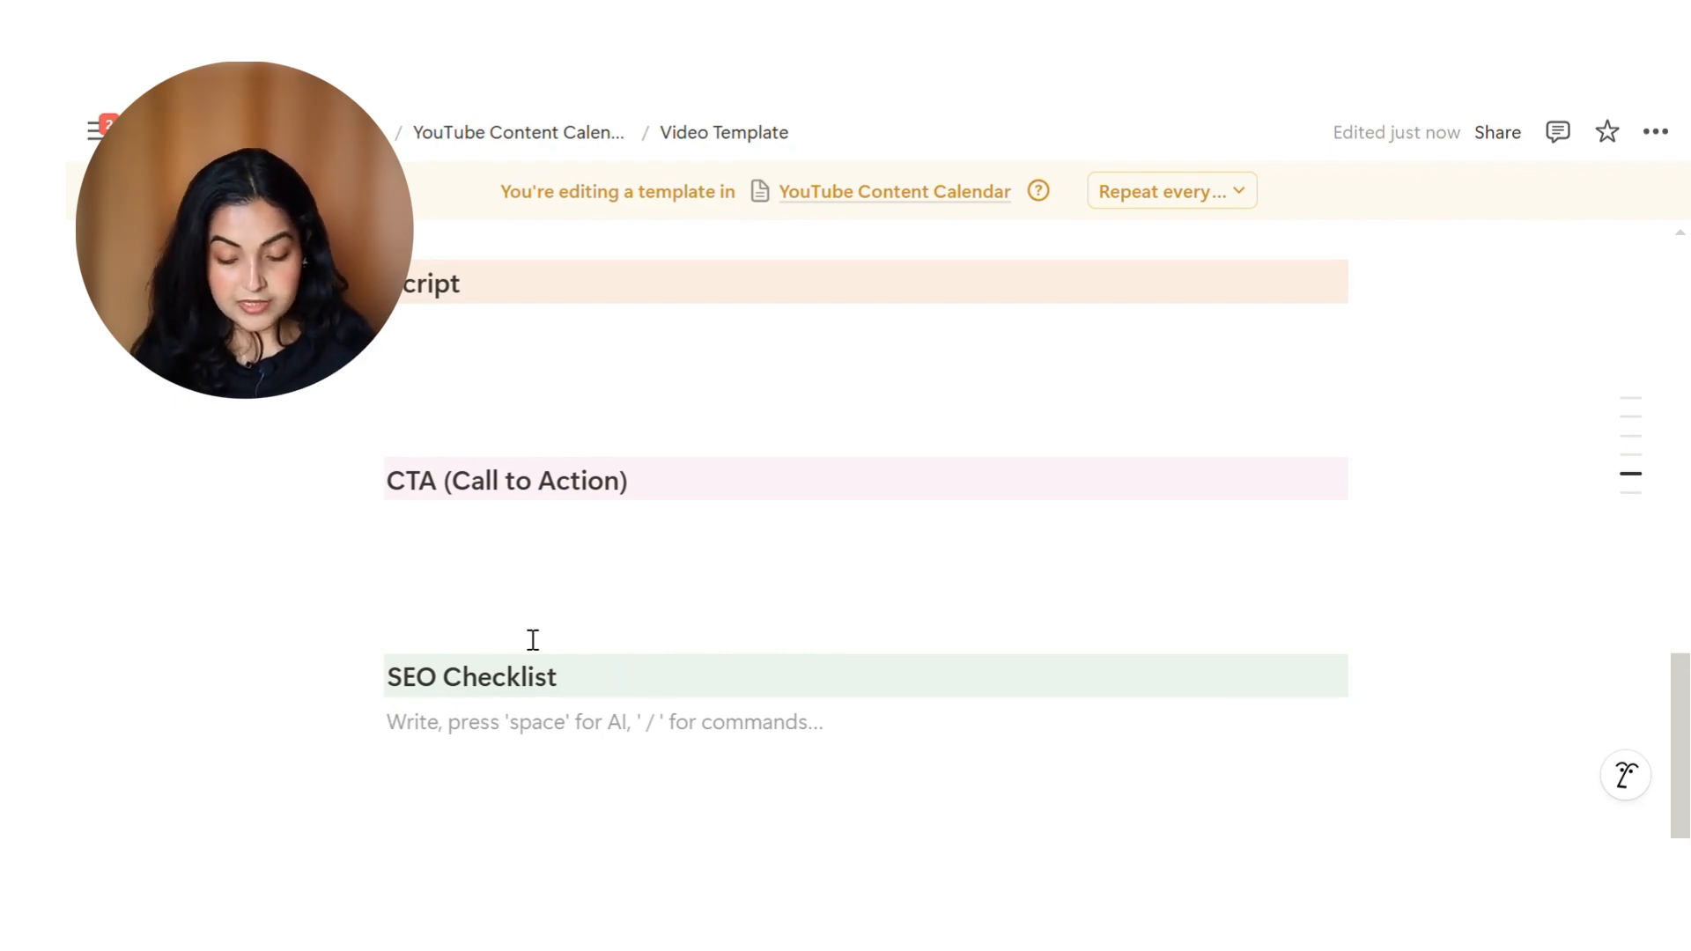
Start a to-do list under SEO Checklist with the items "Title Added", "Thumbnail added" and "Tags added"
text(/)
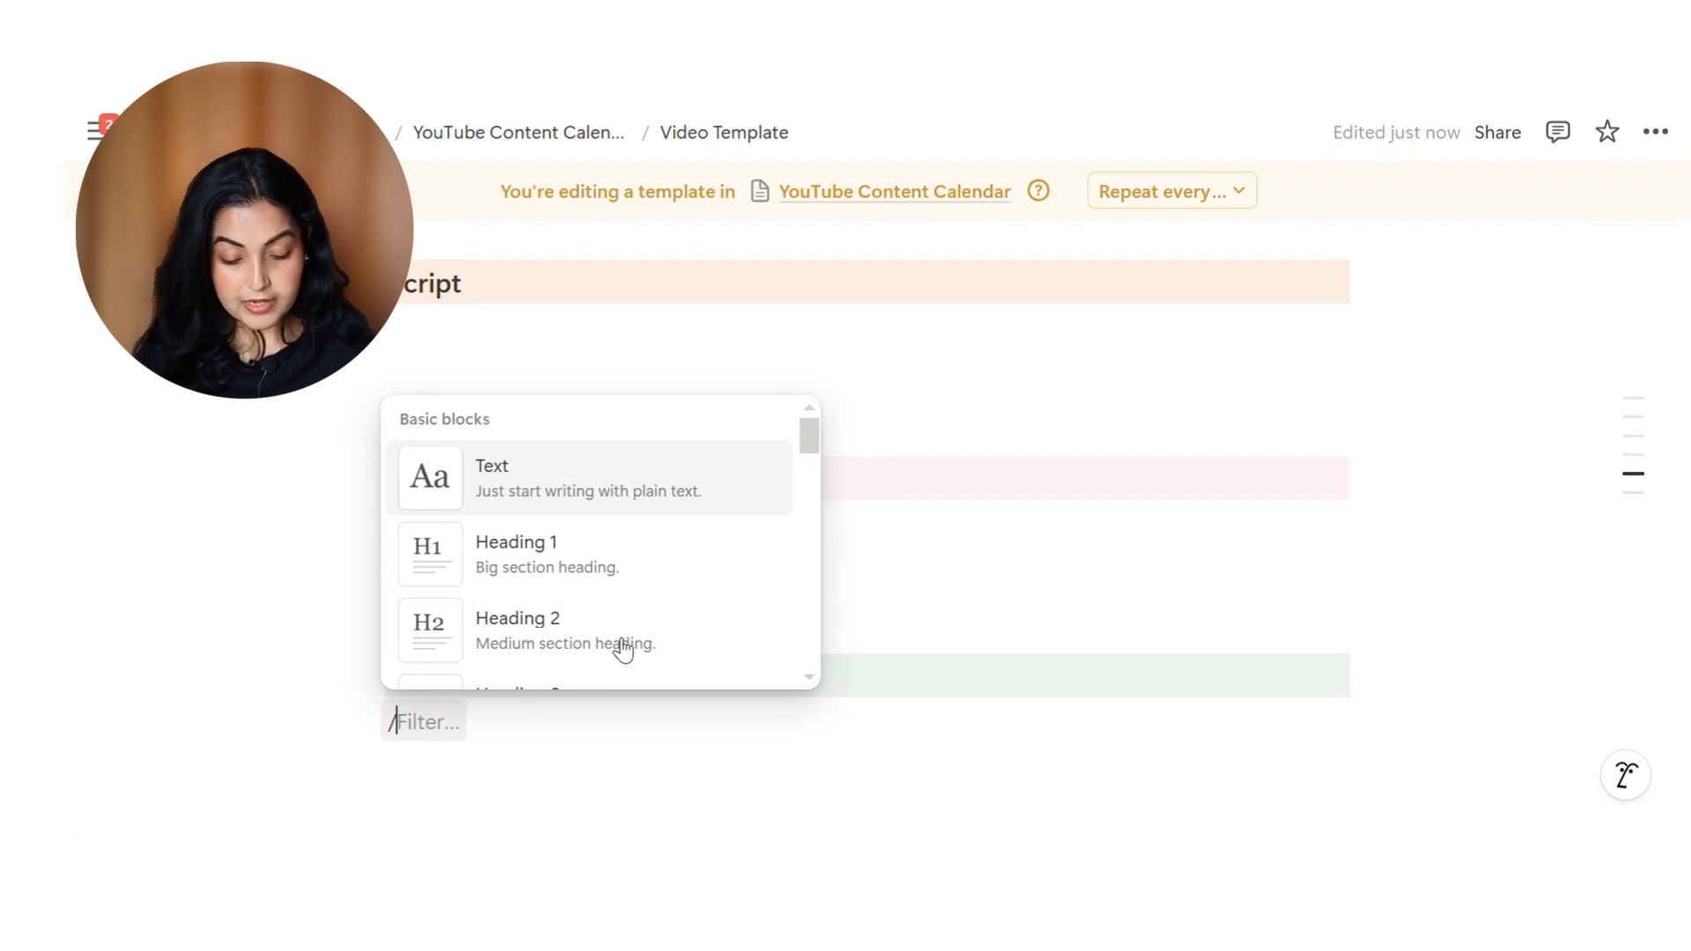
text(ch)
key(BackSpace)
key(BackSpace)
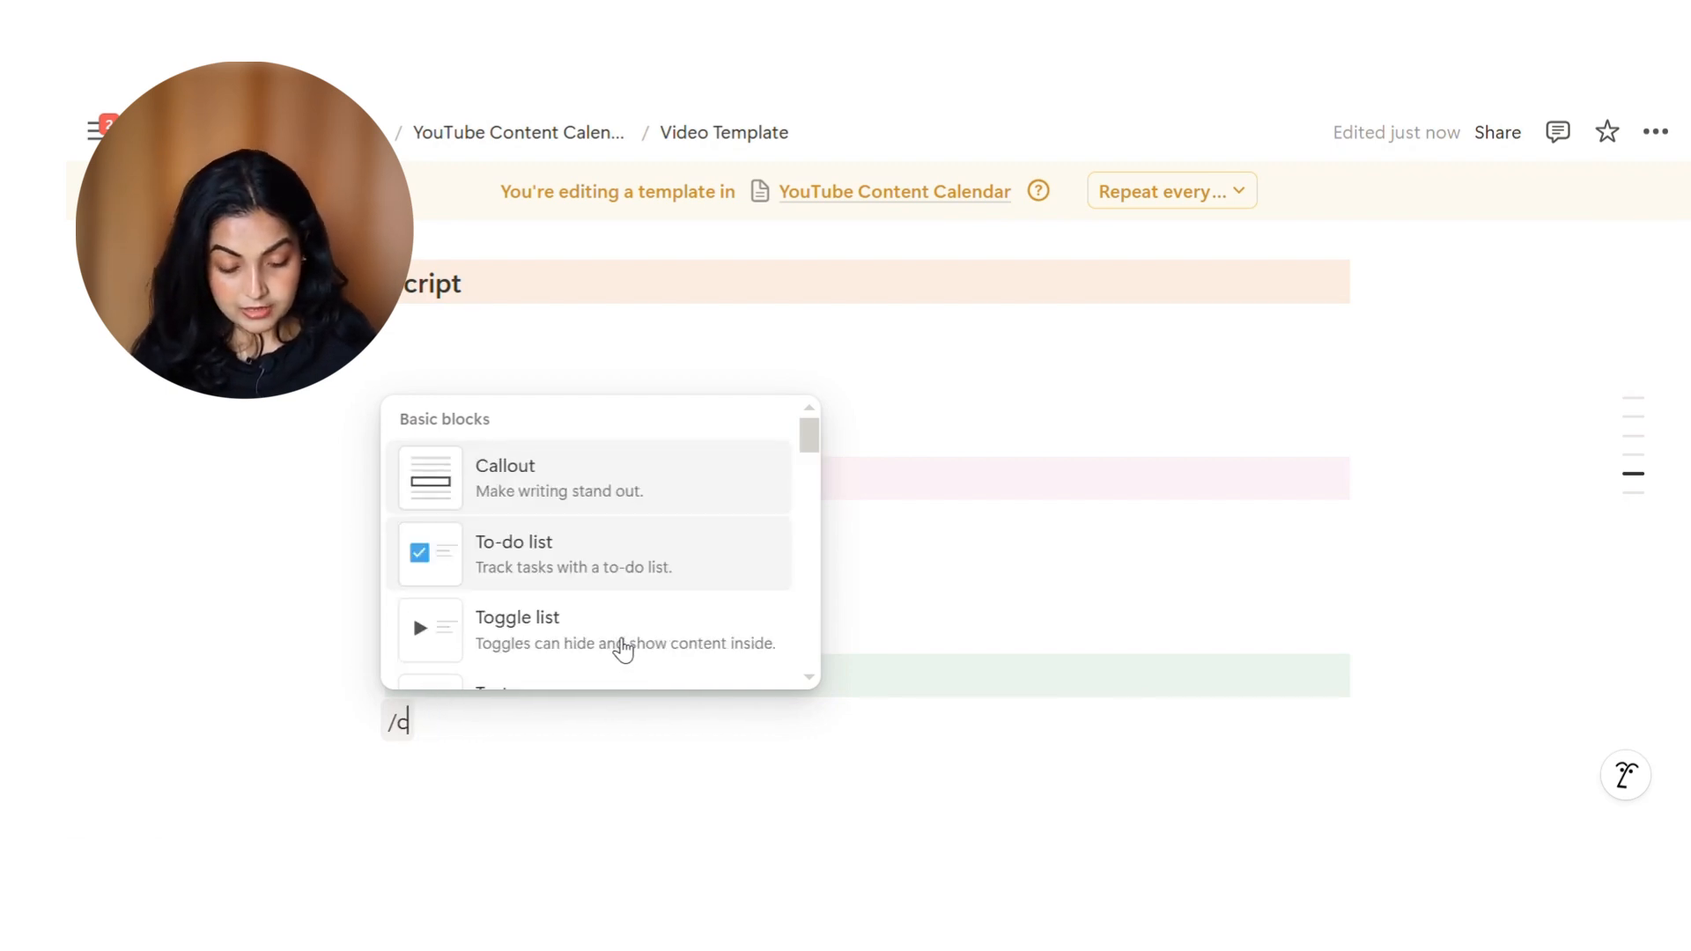
text(to)
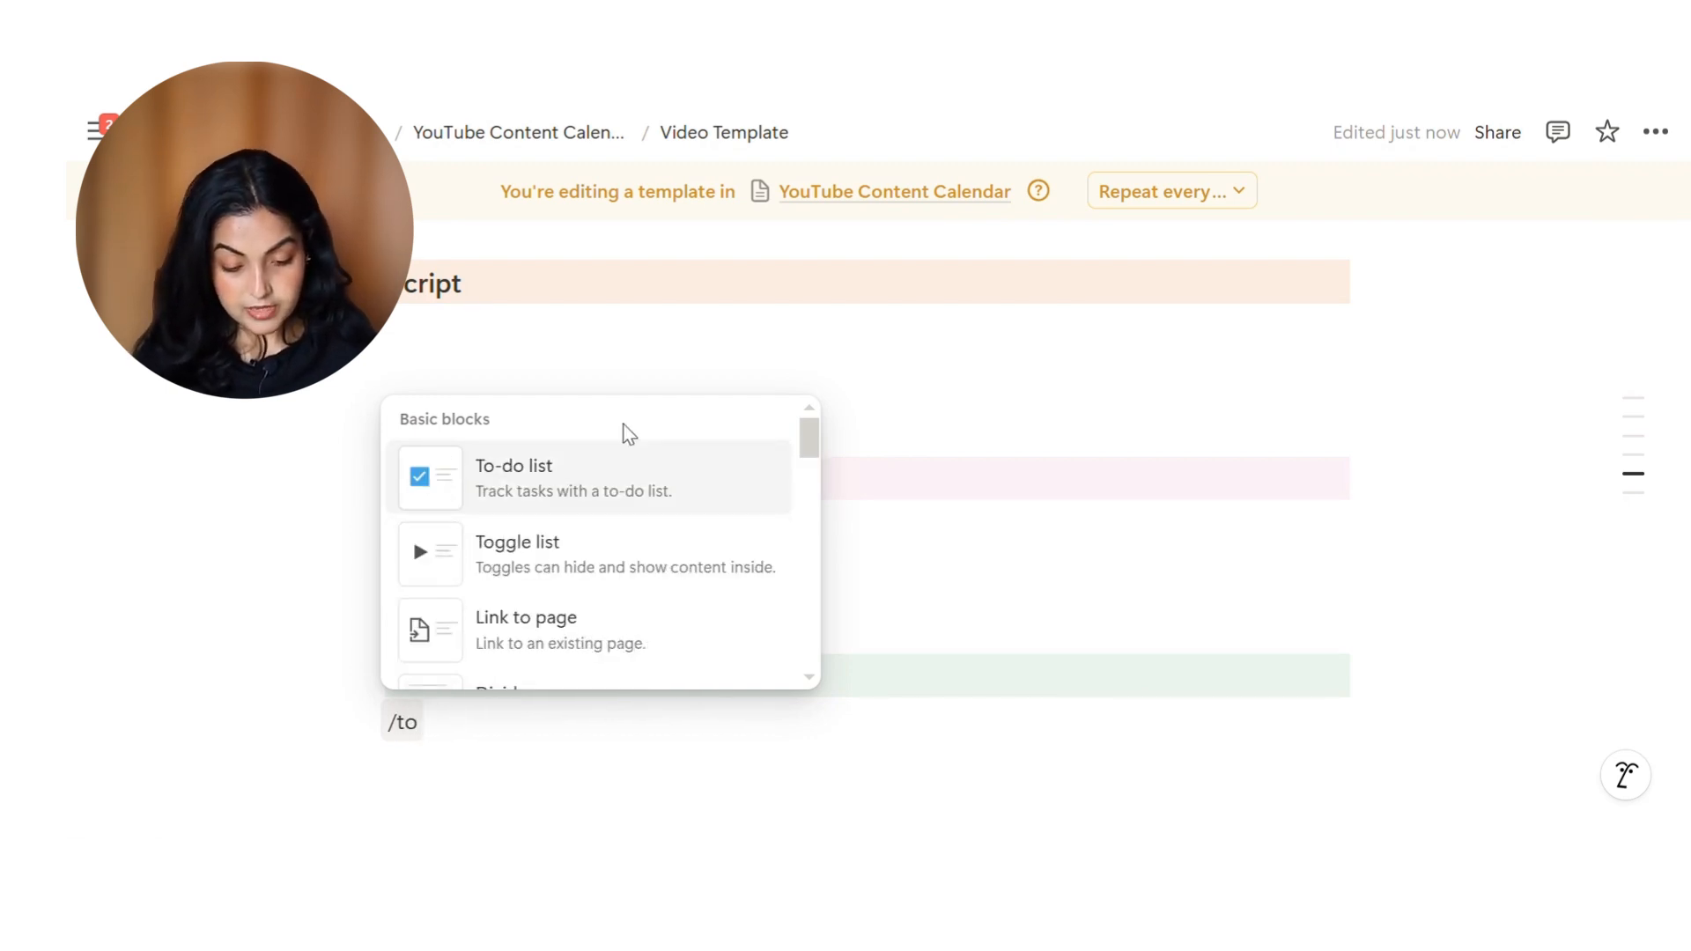
click(599, 498)
text(Title)
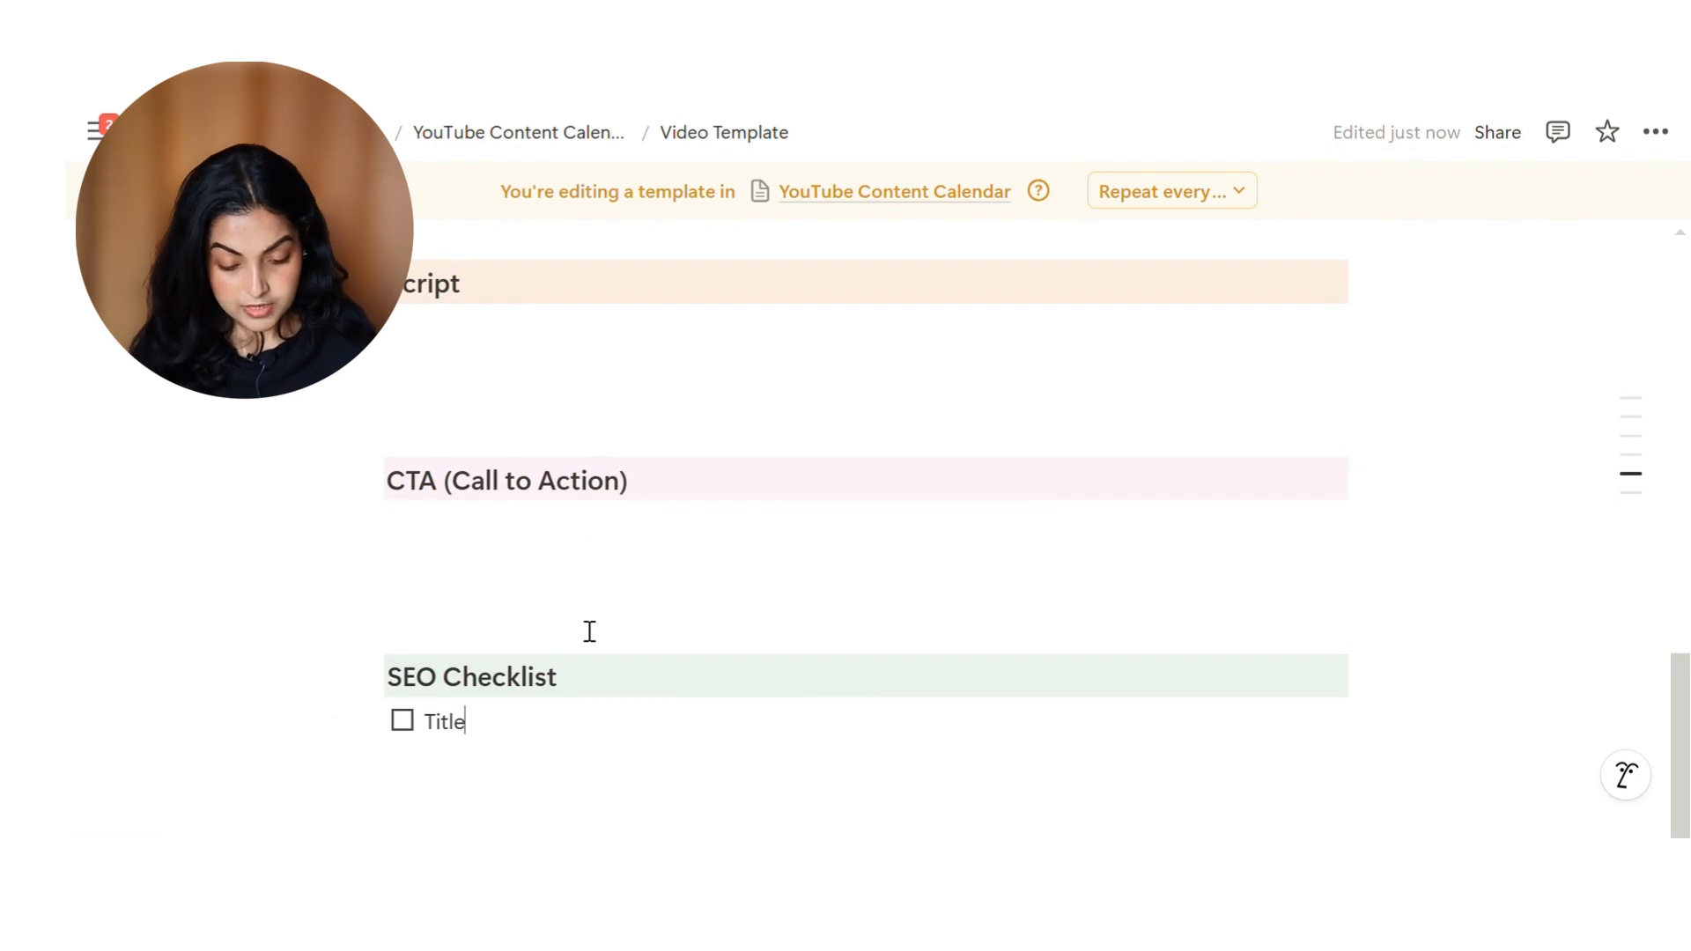
text( Added)
key(Return)
text(T)
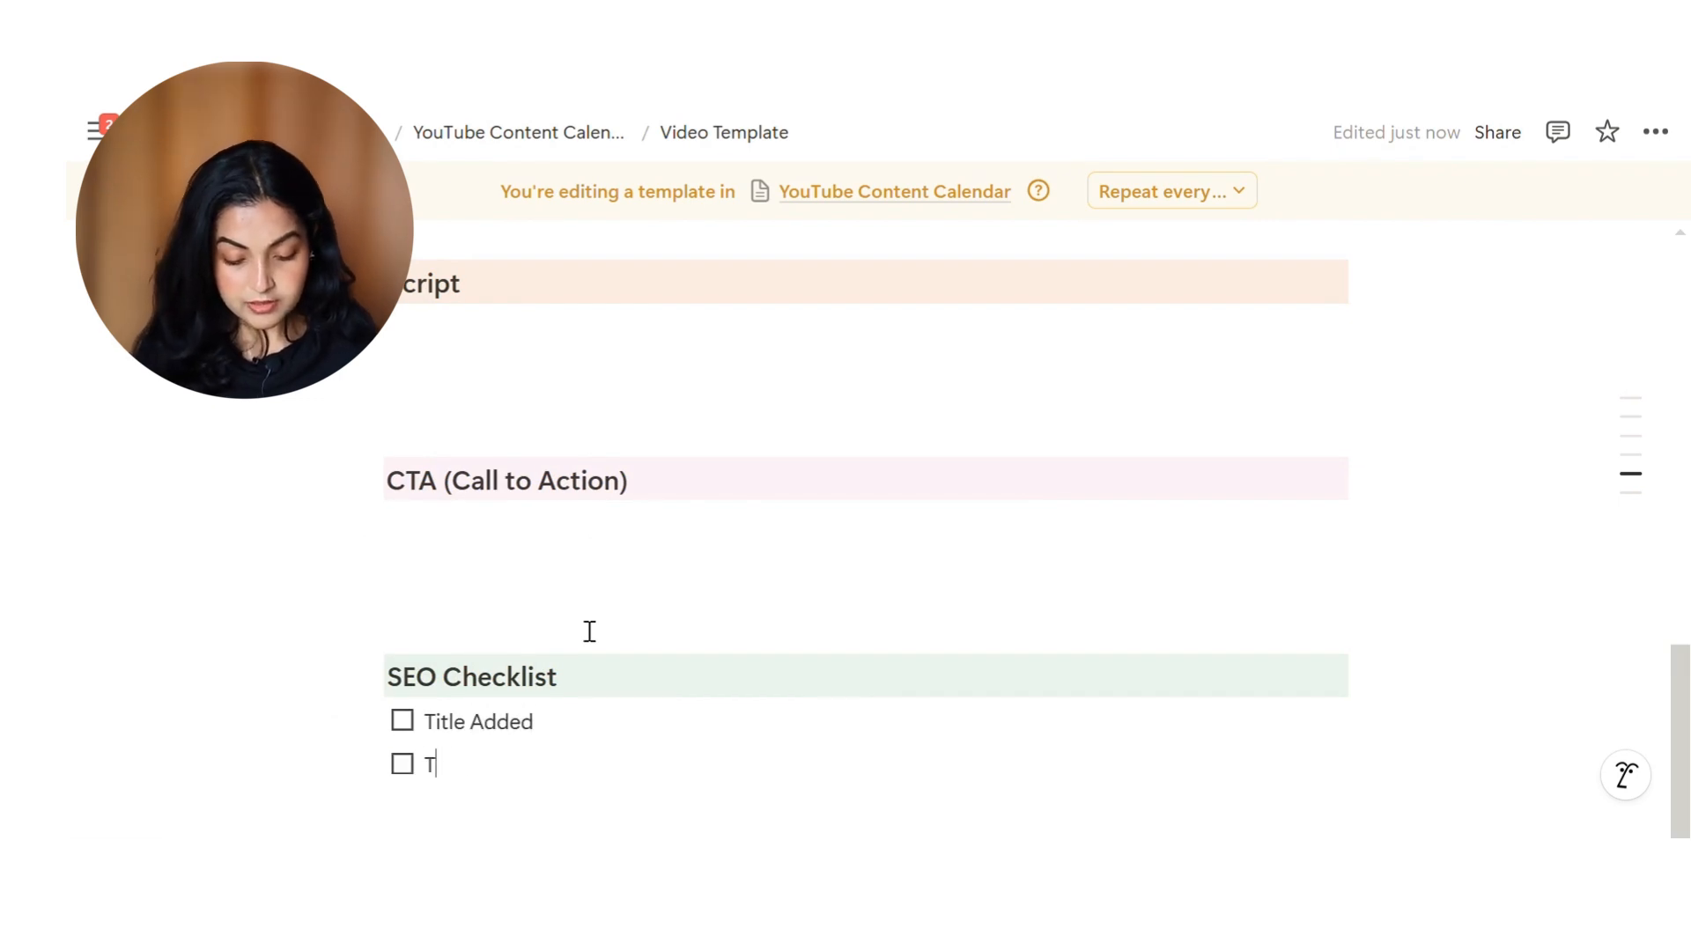
text(humbnail added)
key(Return)
text(Tags added)
key(Return)
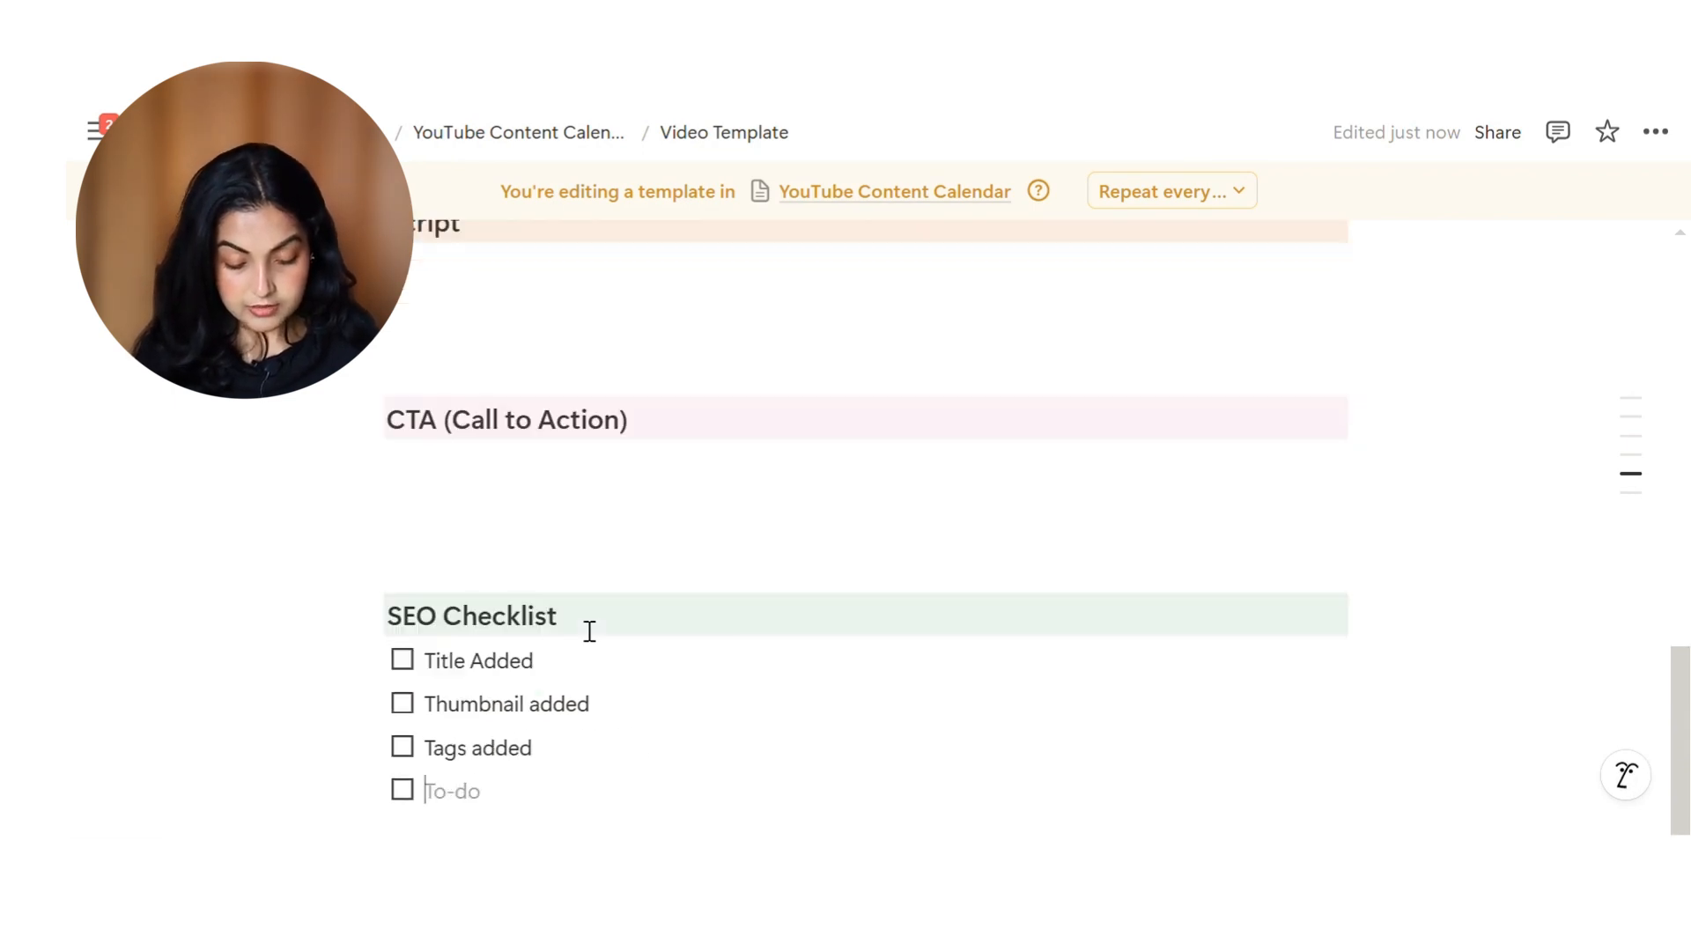
Extend the SEO to-do list with "Description added", "Chapters added", "End screens added" and "Cards added"
scroll(564, 461, down, 2)
text(Descri)
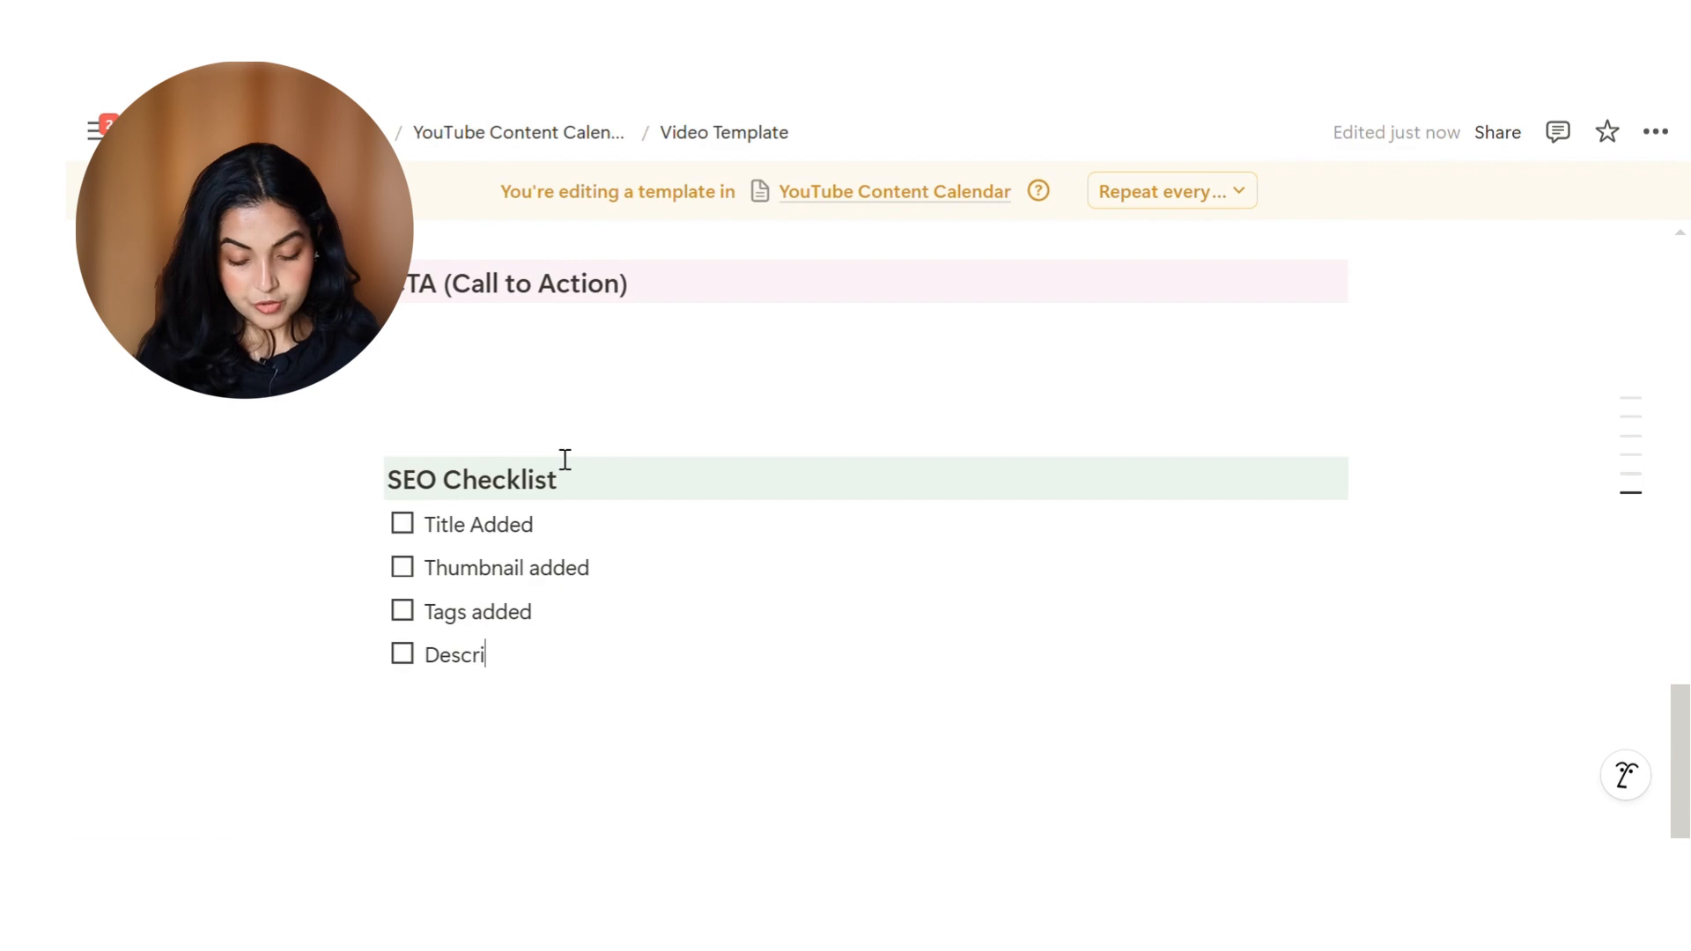
text(ption added)
key(Return)
text(C)
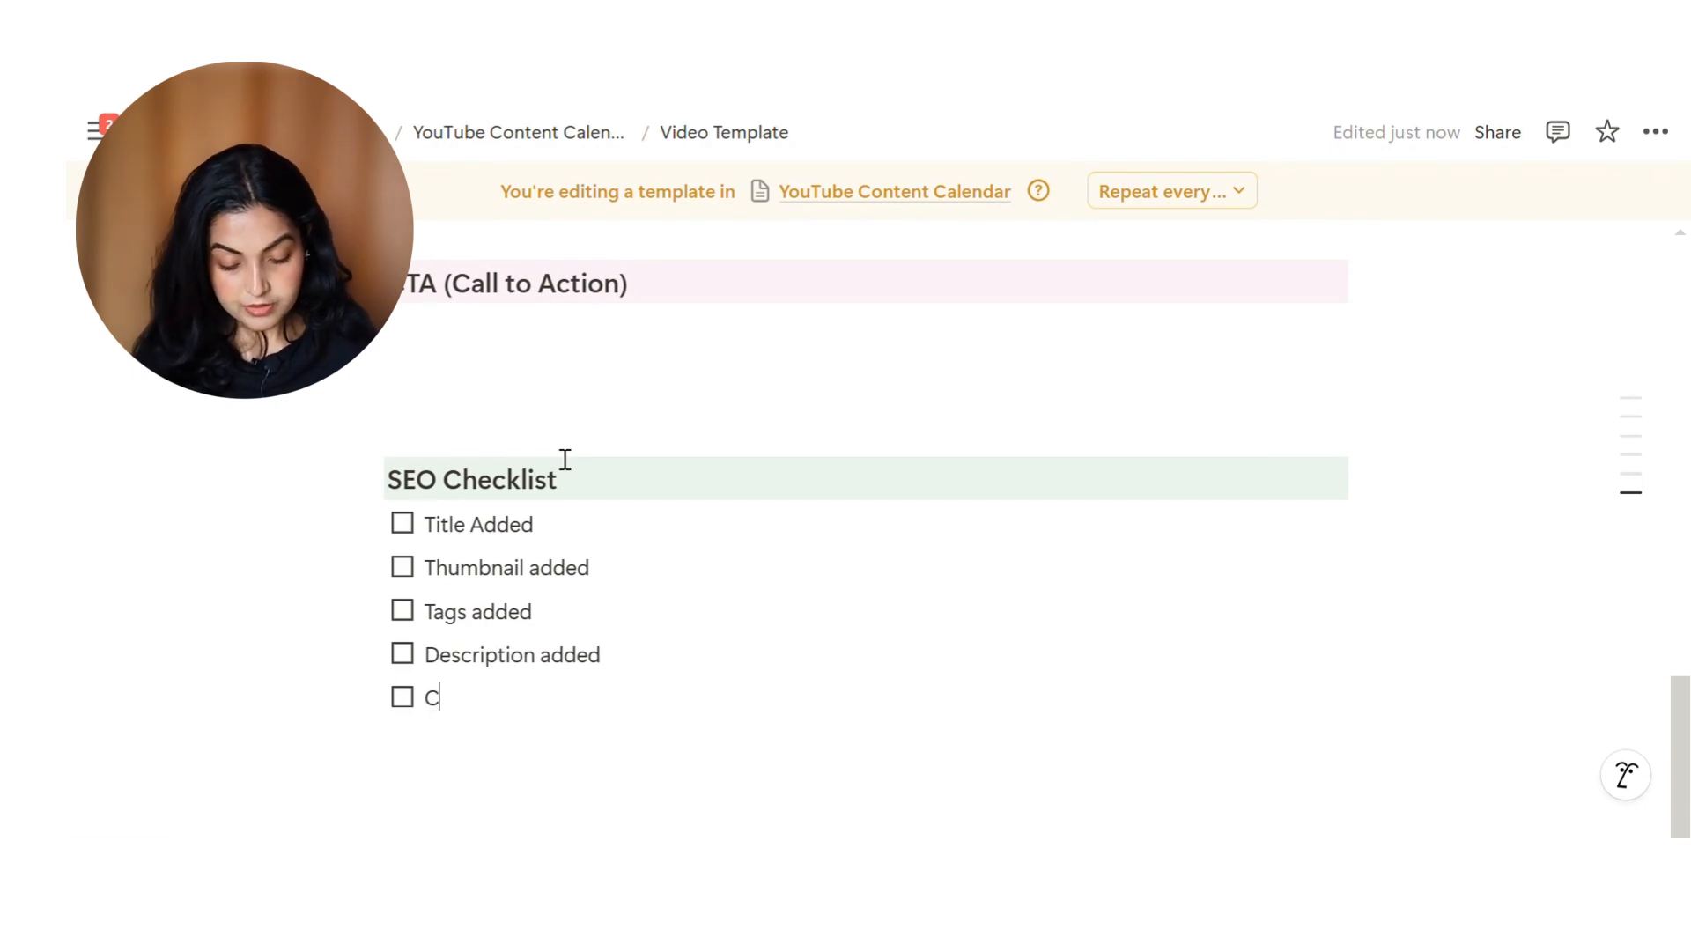
text(hapters added)
key(Return)
text(S)
key(BackSpace)
text(End screens added)
key(Return)
text(Cards added)
scroll(757, 594, down, 2)
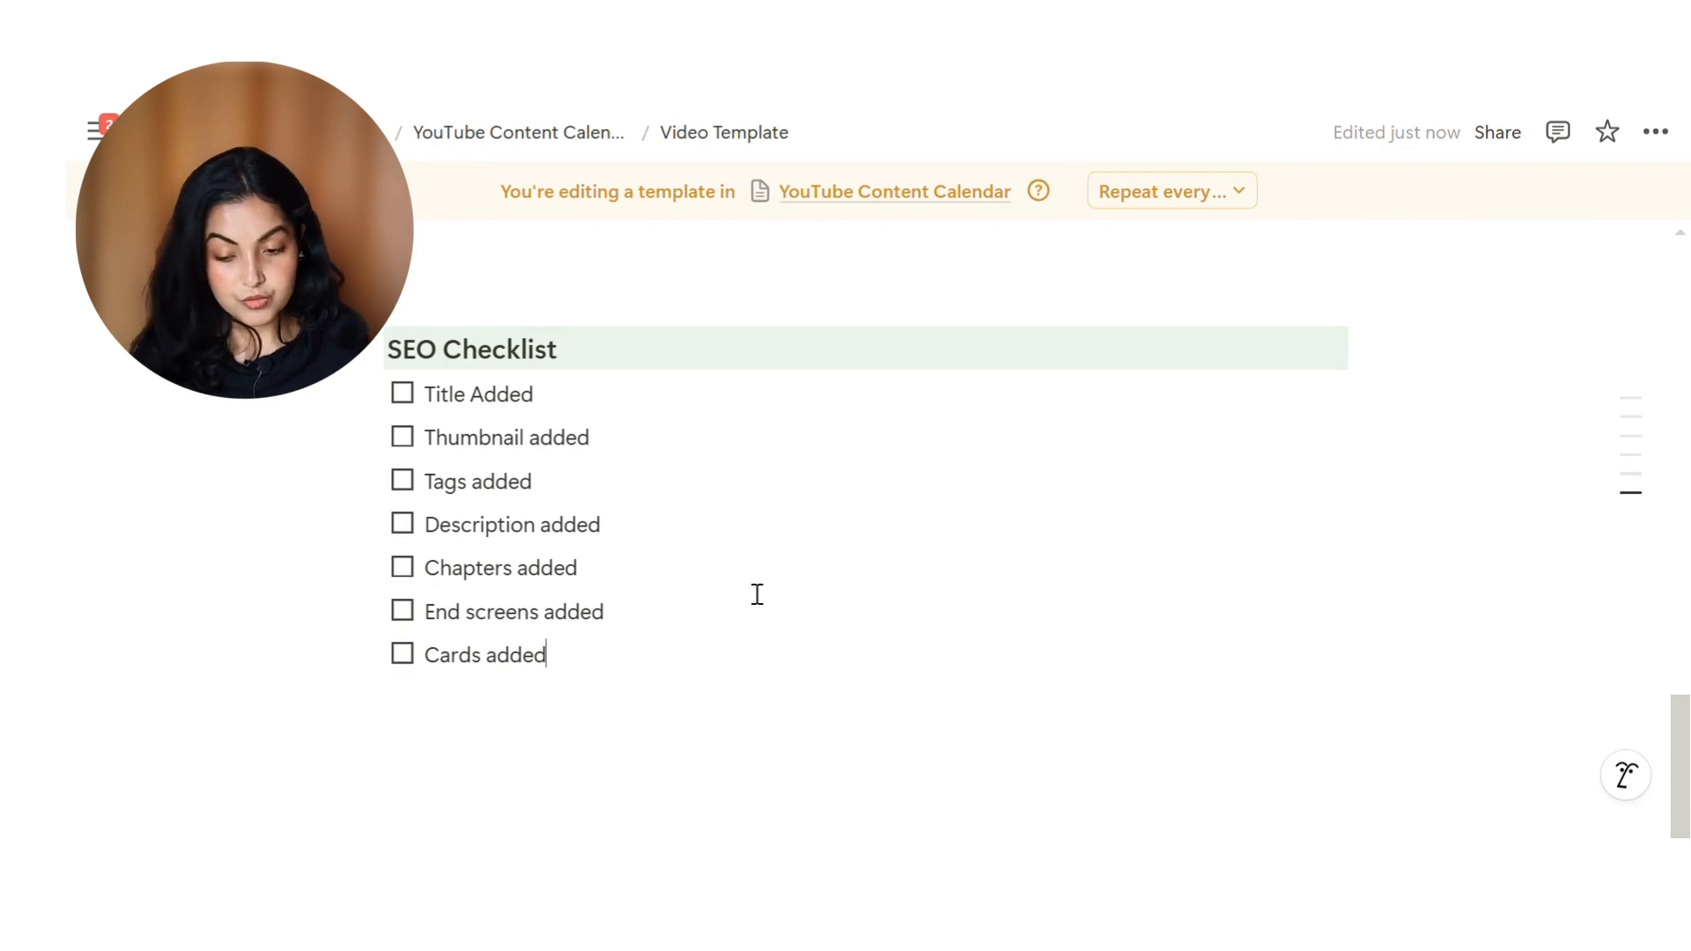
Return to the YouTube Content Calendar page and create a calendar entry on February 13, opened as a full page
scroll(757, 594, up, 20)
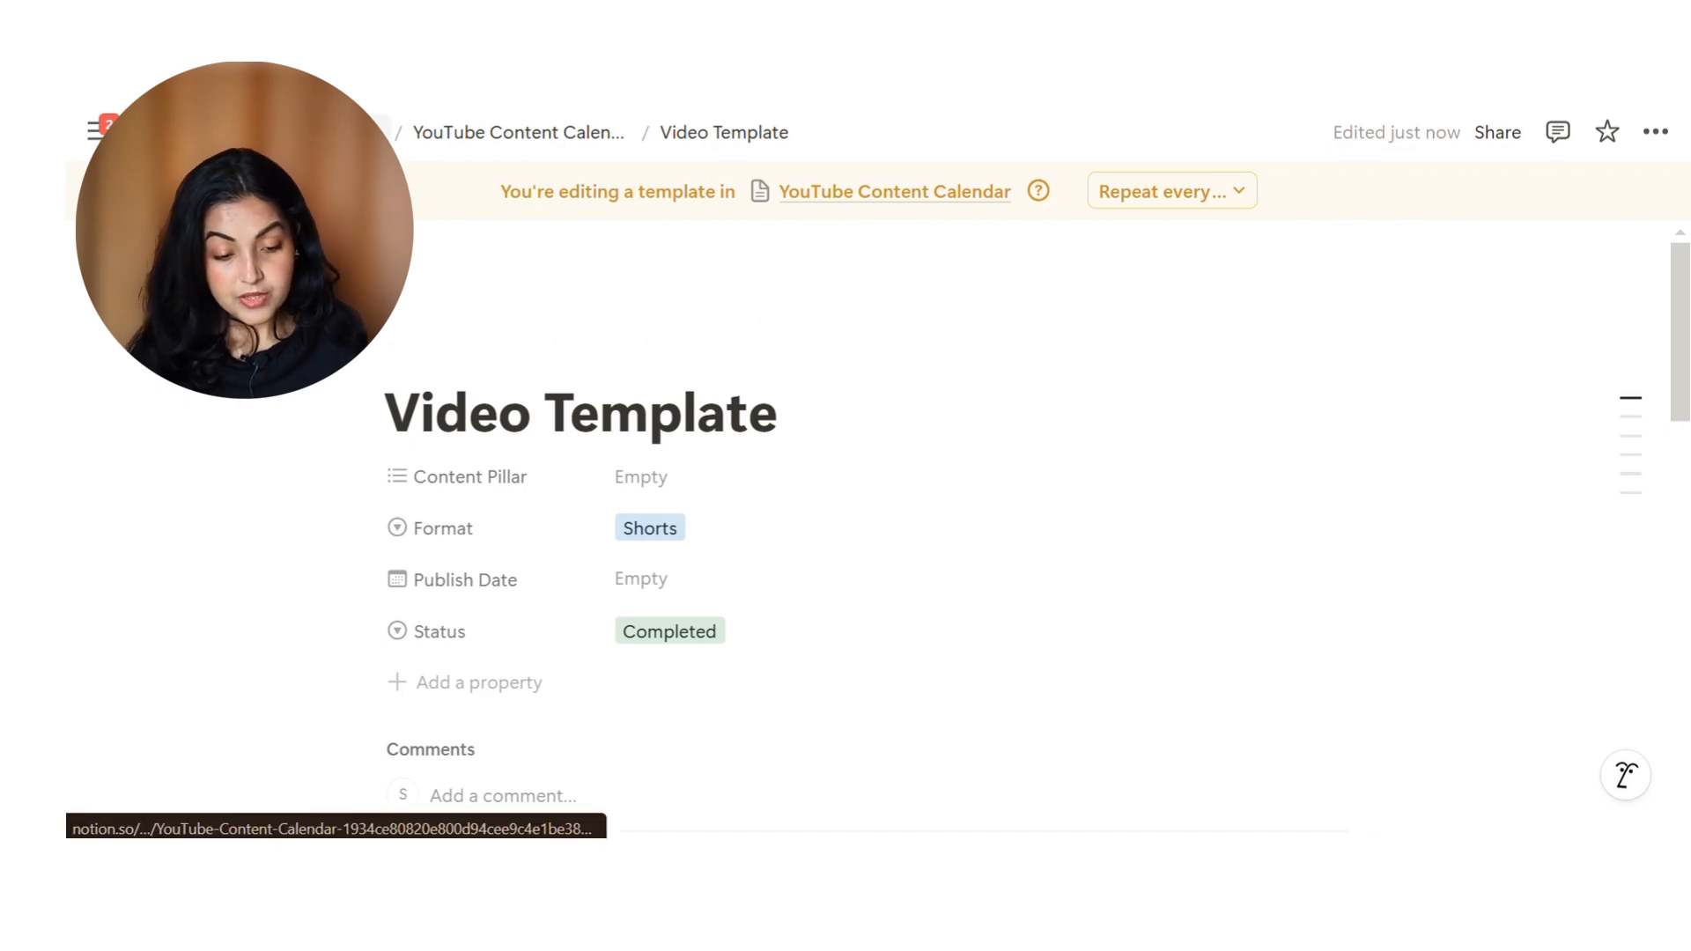
click(344, 132)
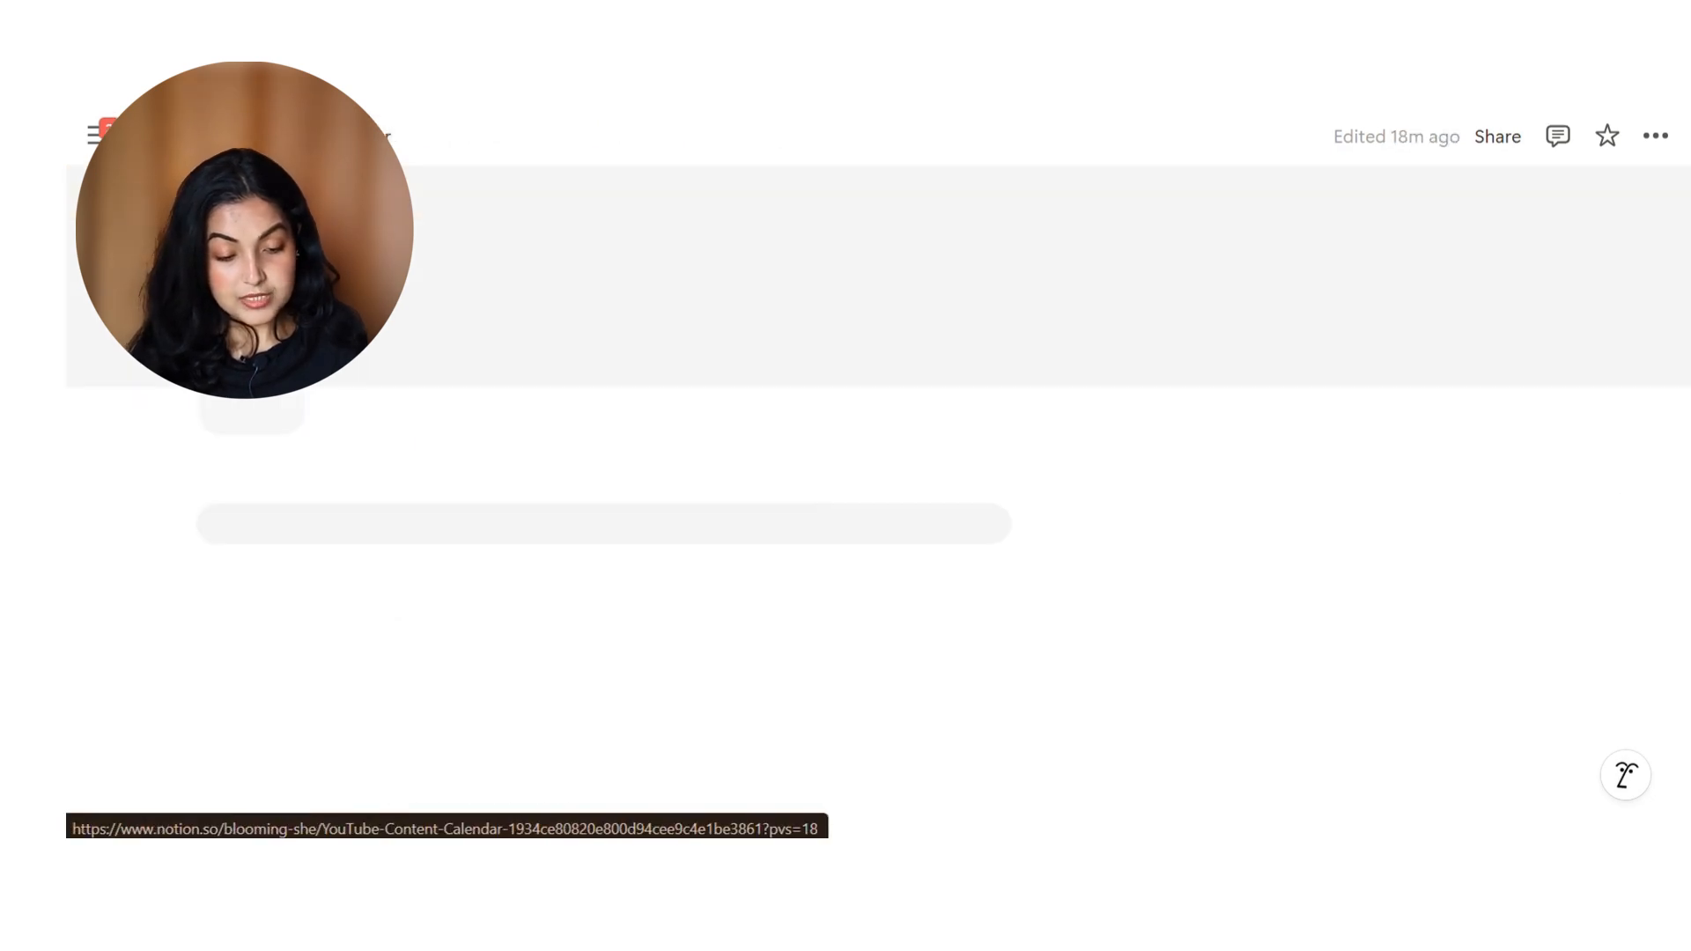
scroll(1008, 405, down, 6)
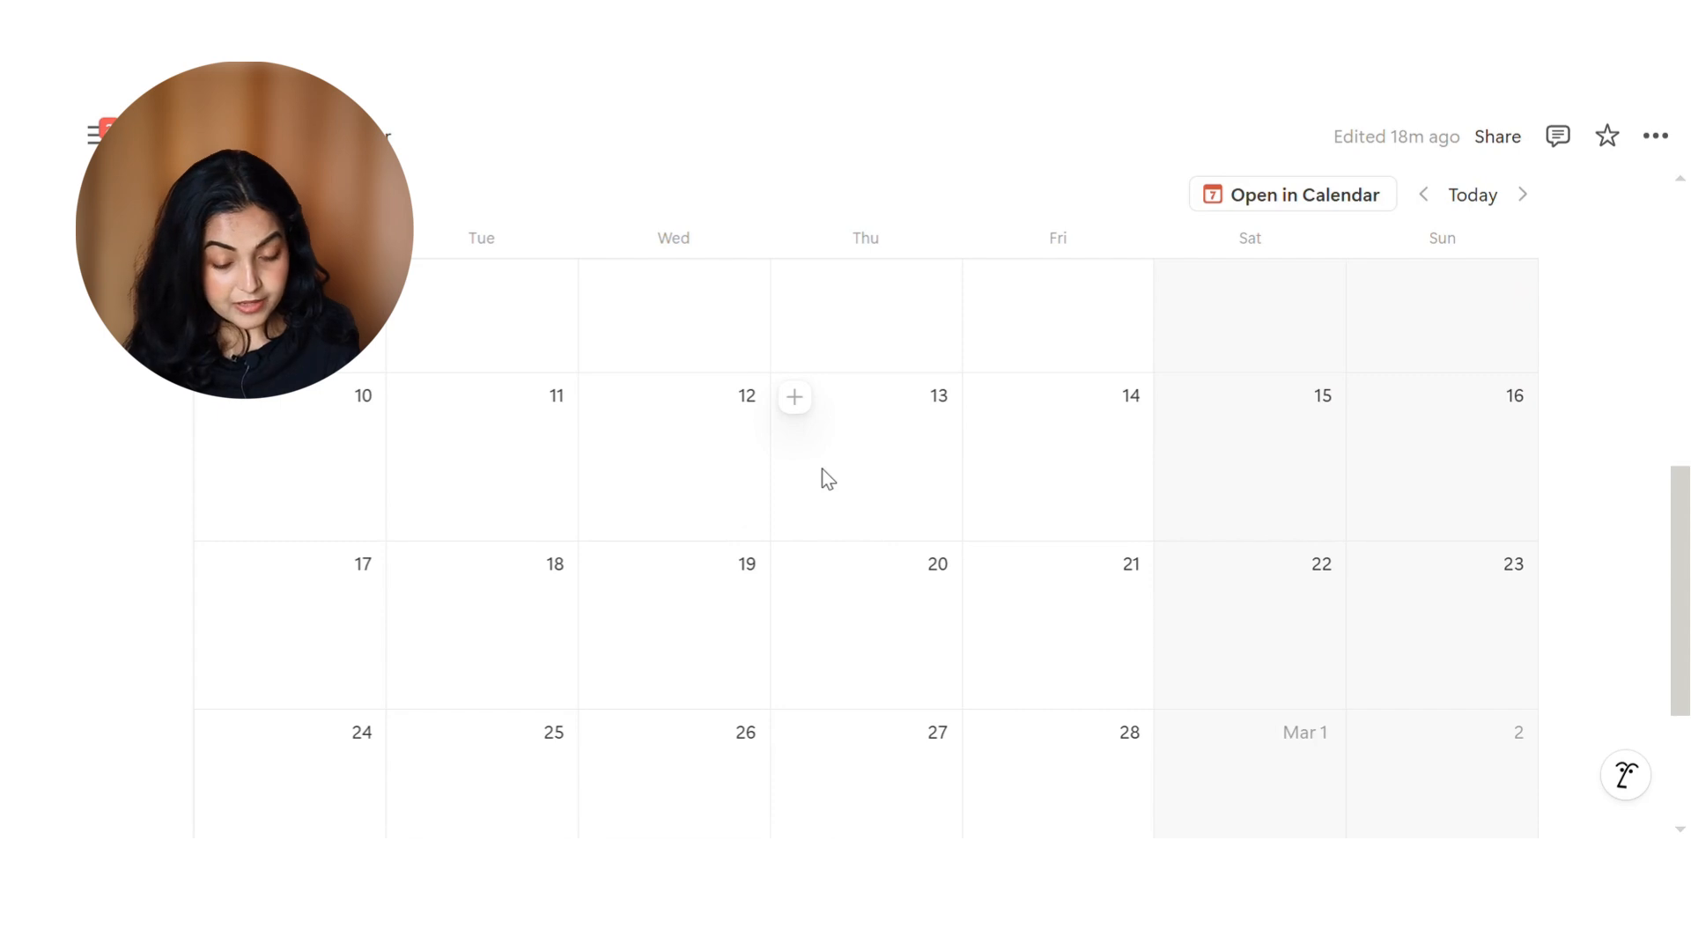
click(795, 399)
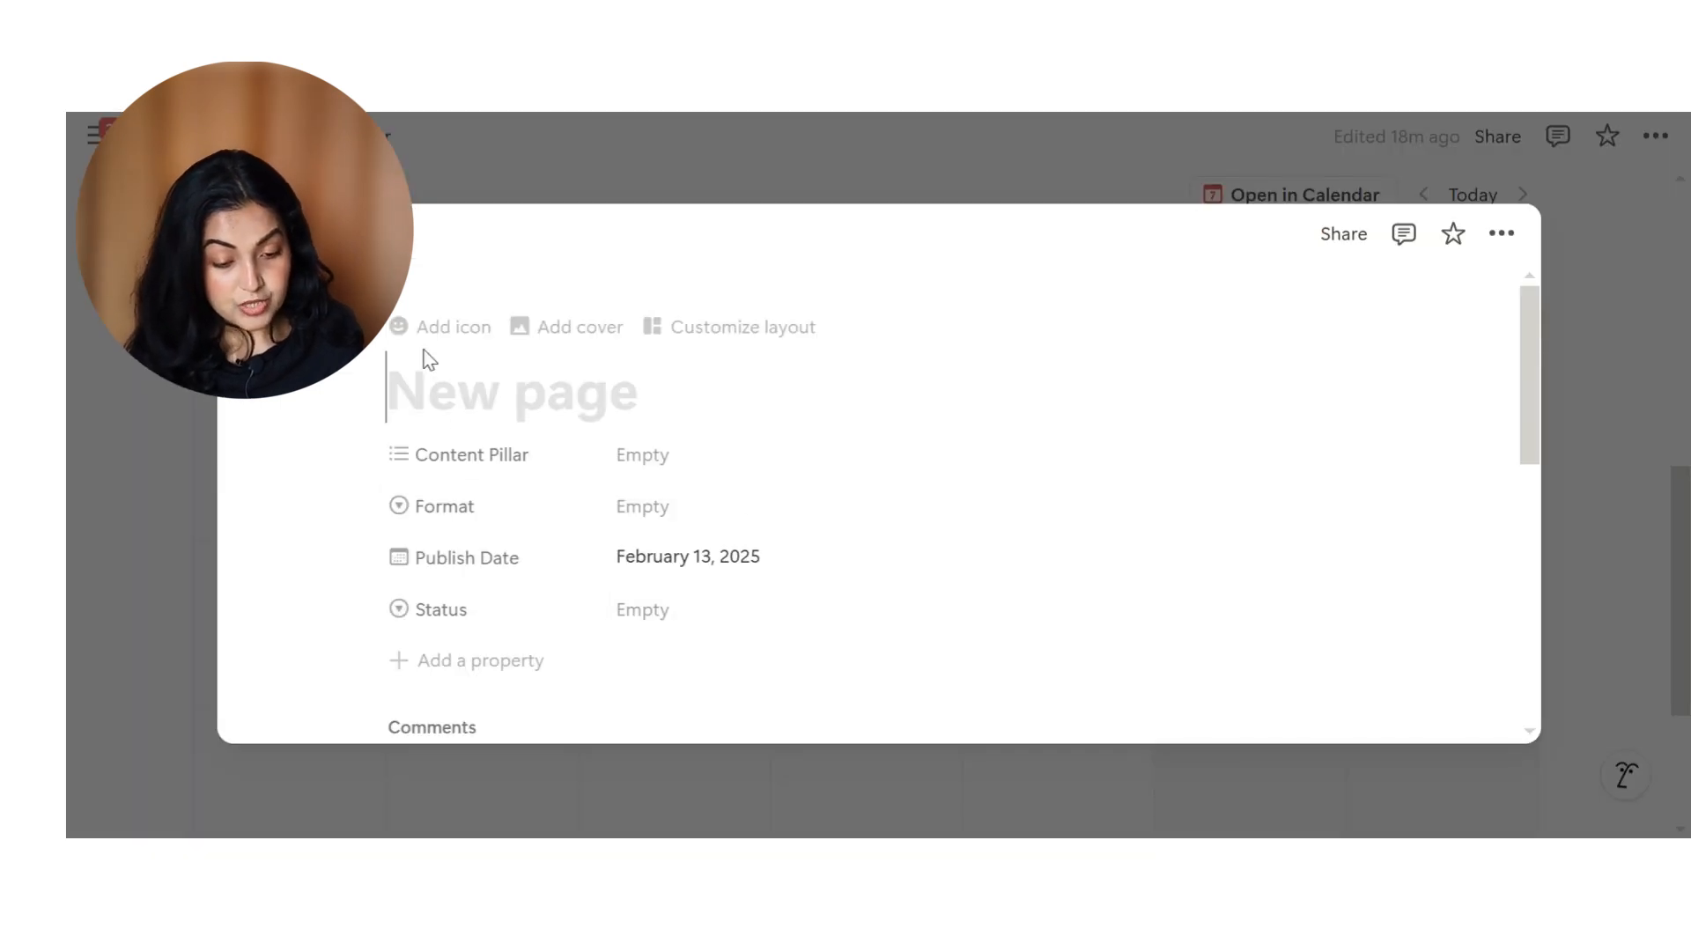
click(246, 234)
Apply the Video Template to the new February 13 page and look through its sections
scroll(717, 607, down, 1)
scroll(717, 608, down, 1)
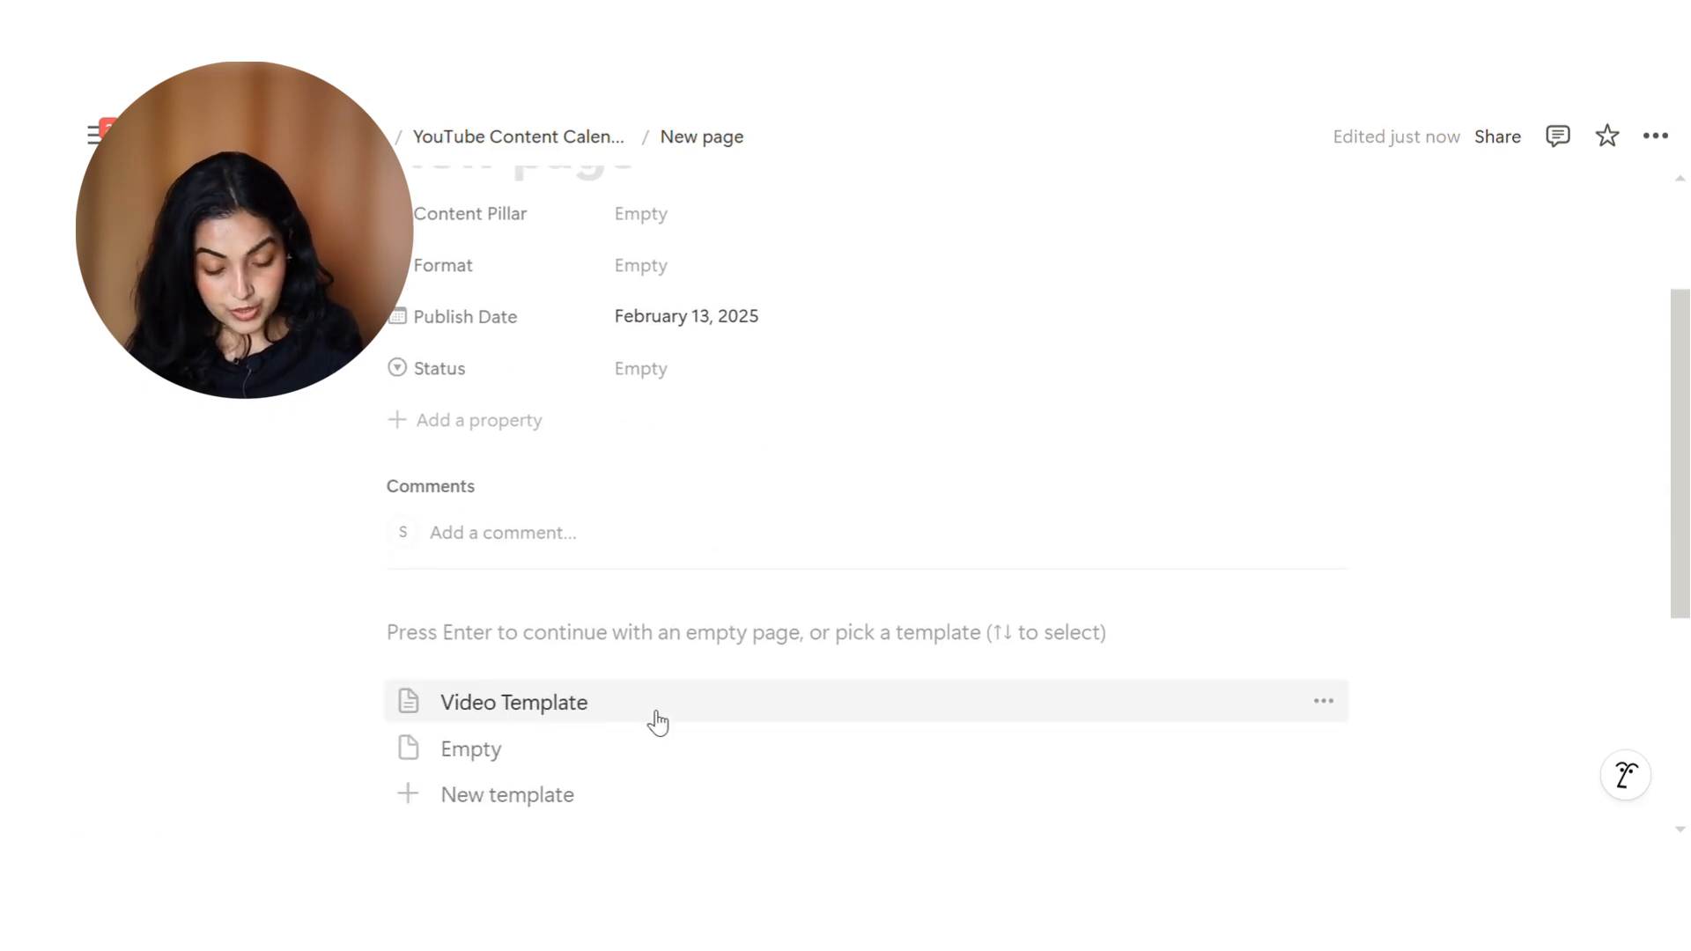
click(479, 706)
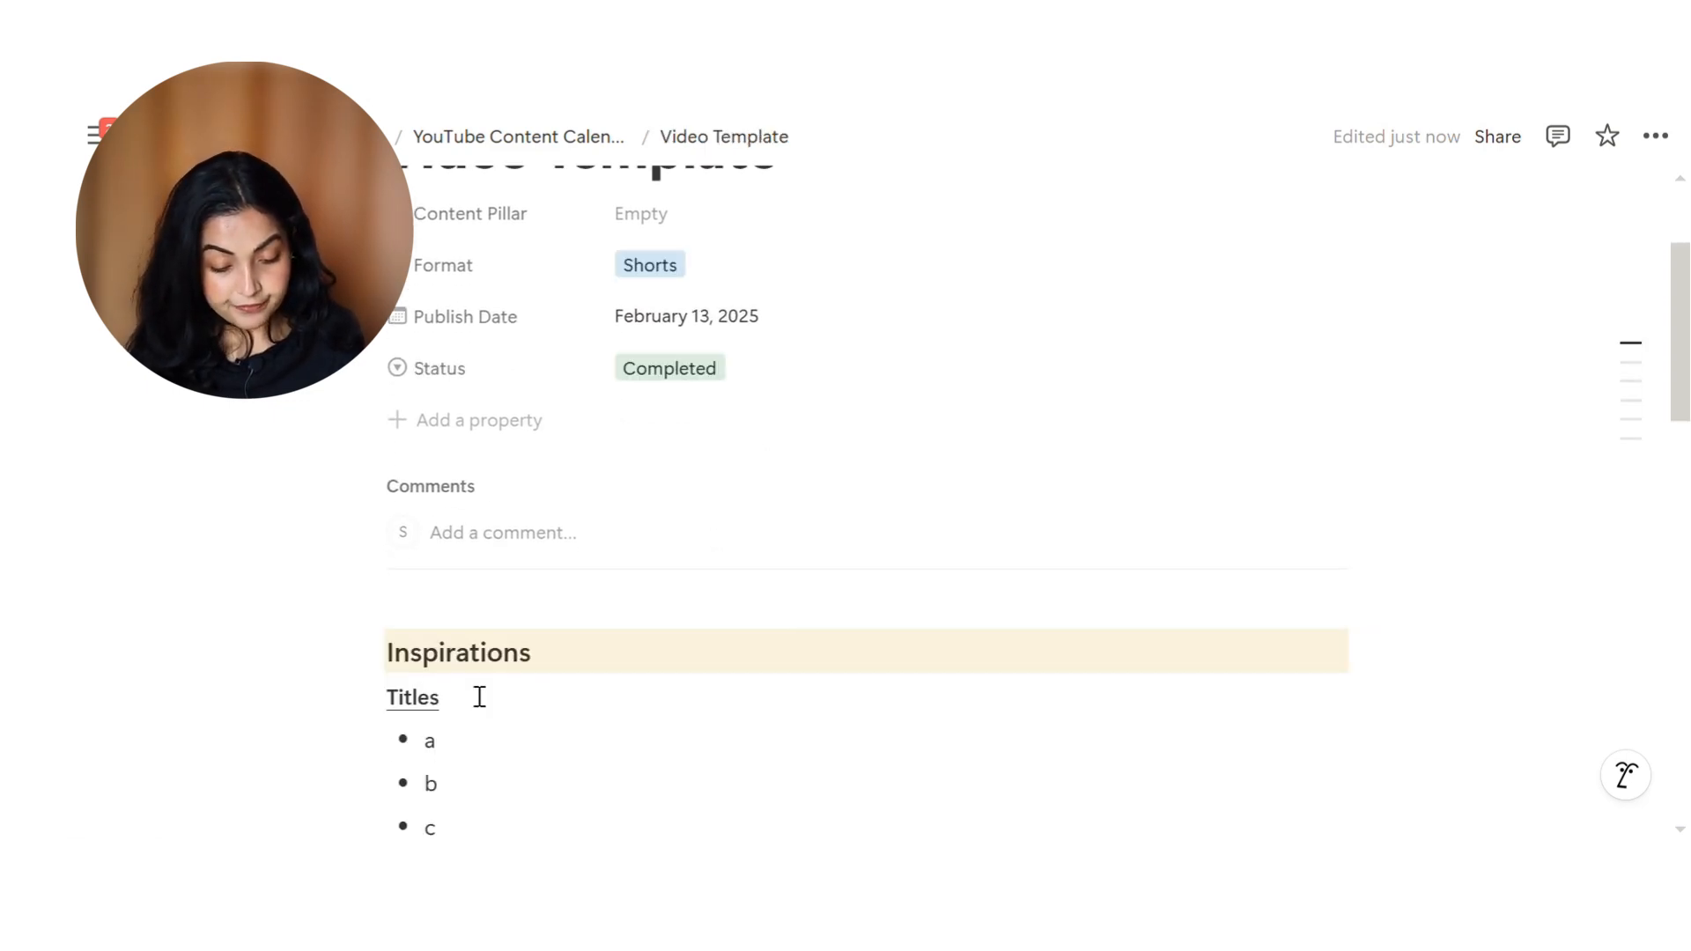
scroll(717, 676, down, 10)
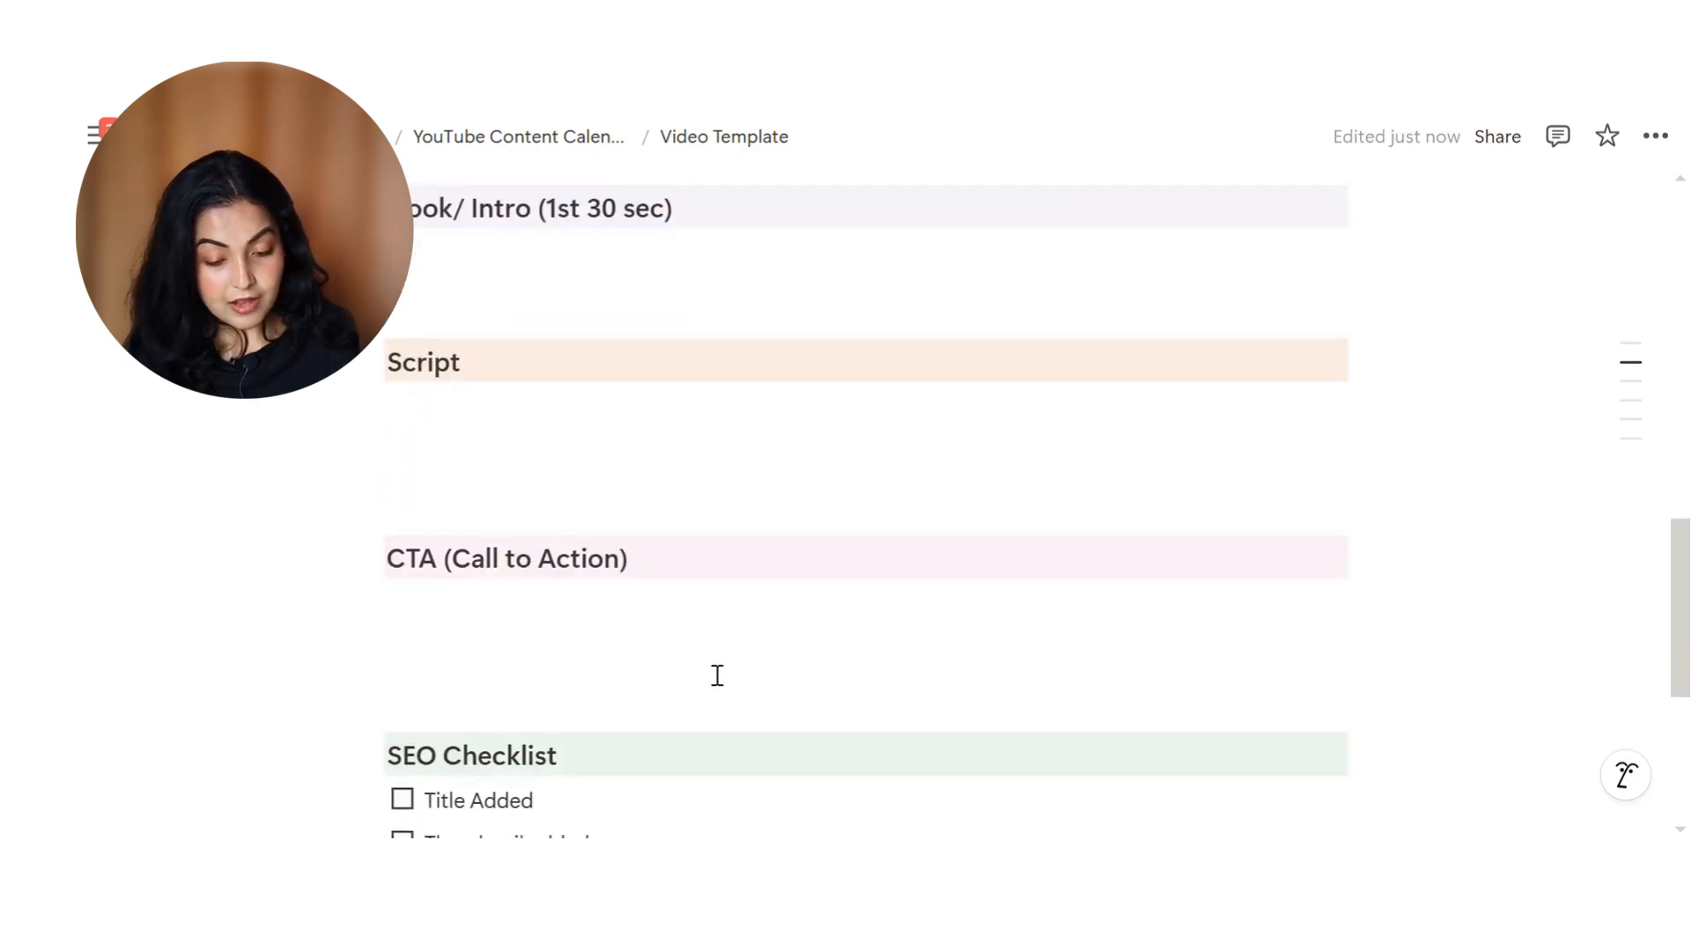
scroll(717, 675, down, 2)
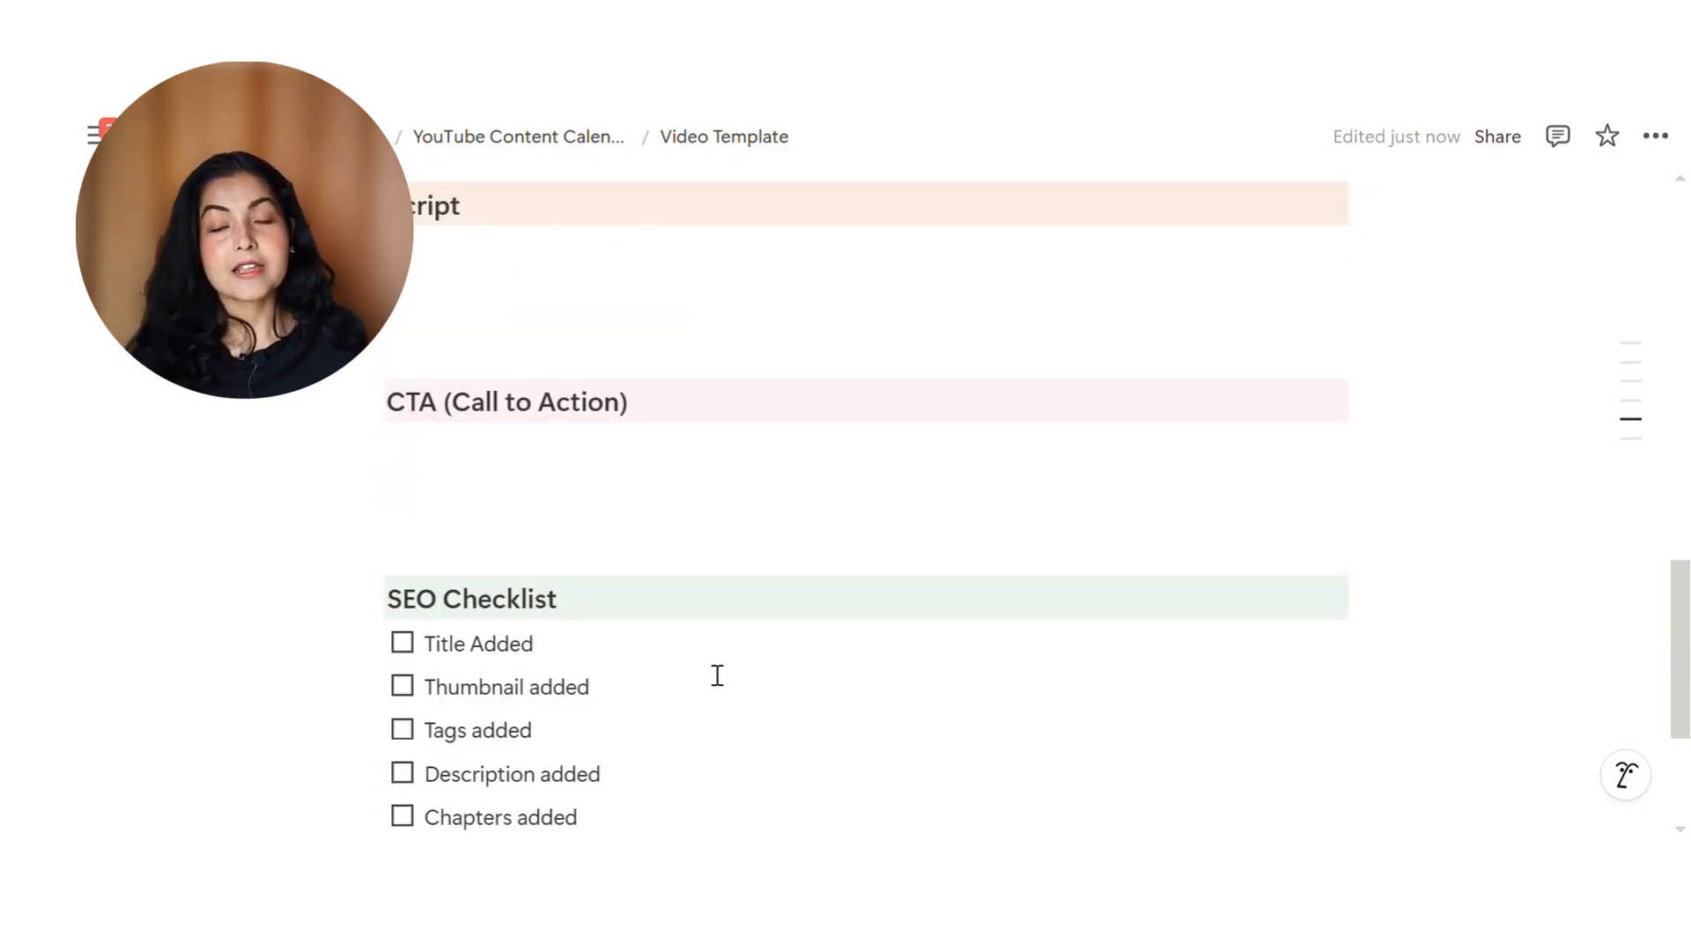
scroll(717, 676, up, 2)
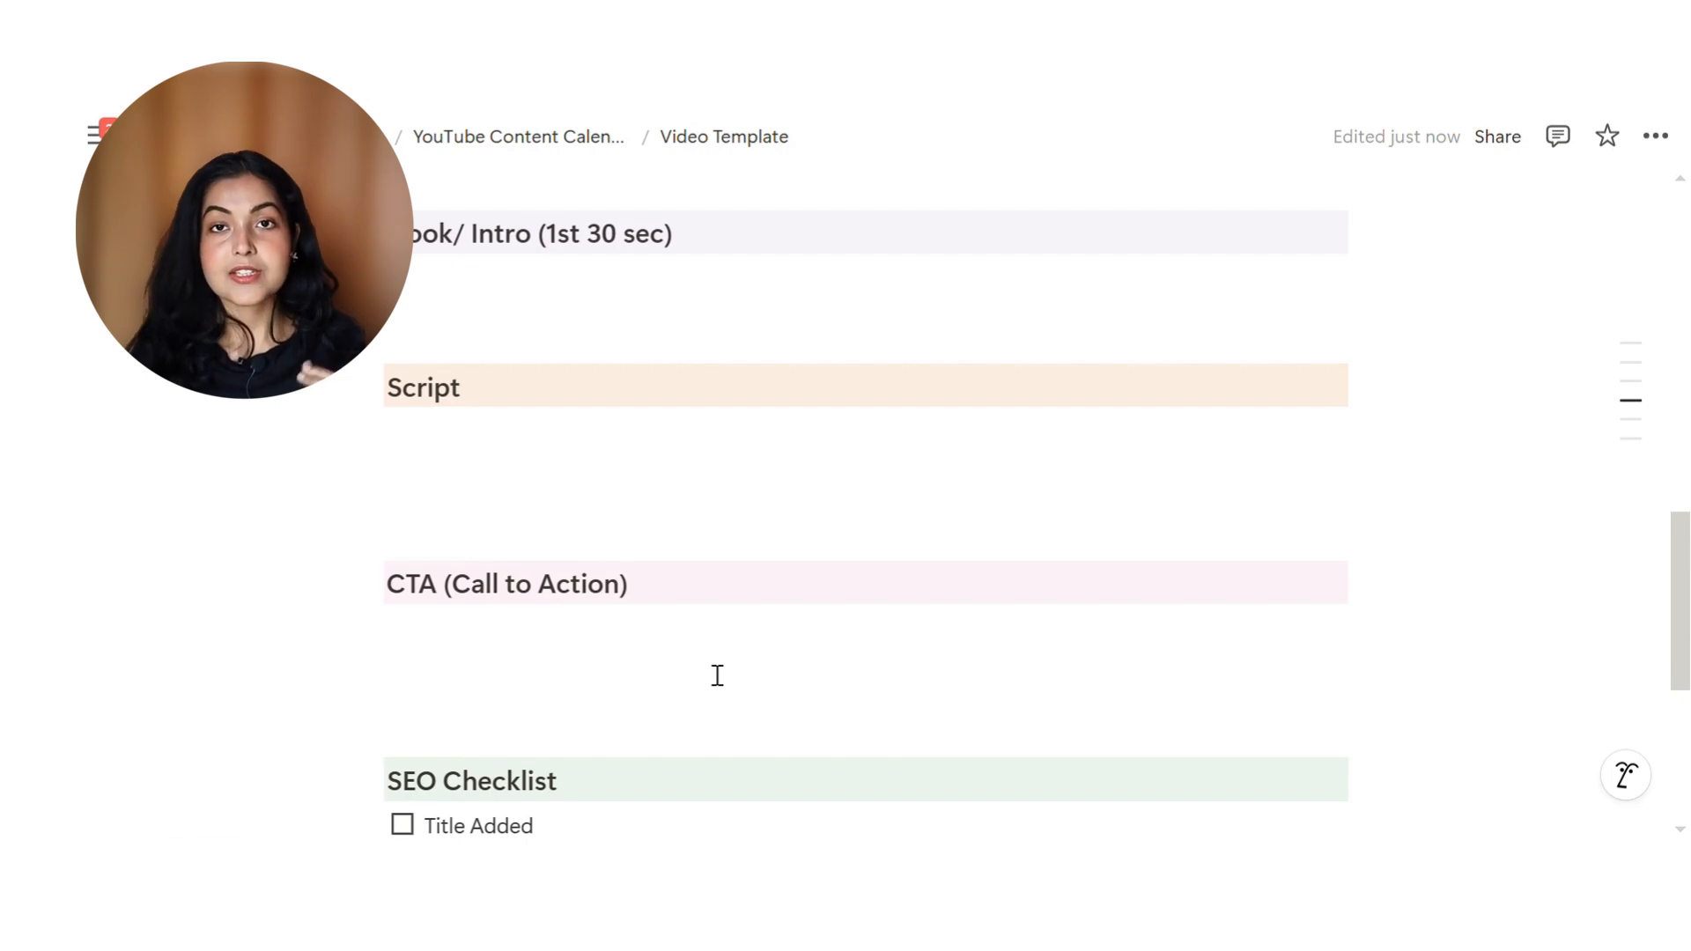
Set the new February 13 page to full width and look over its sections
scroll(718, 676, up, 10)
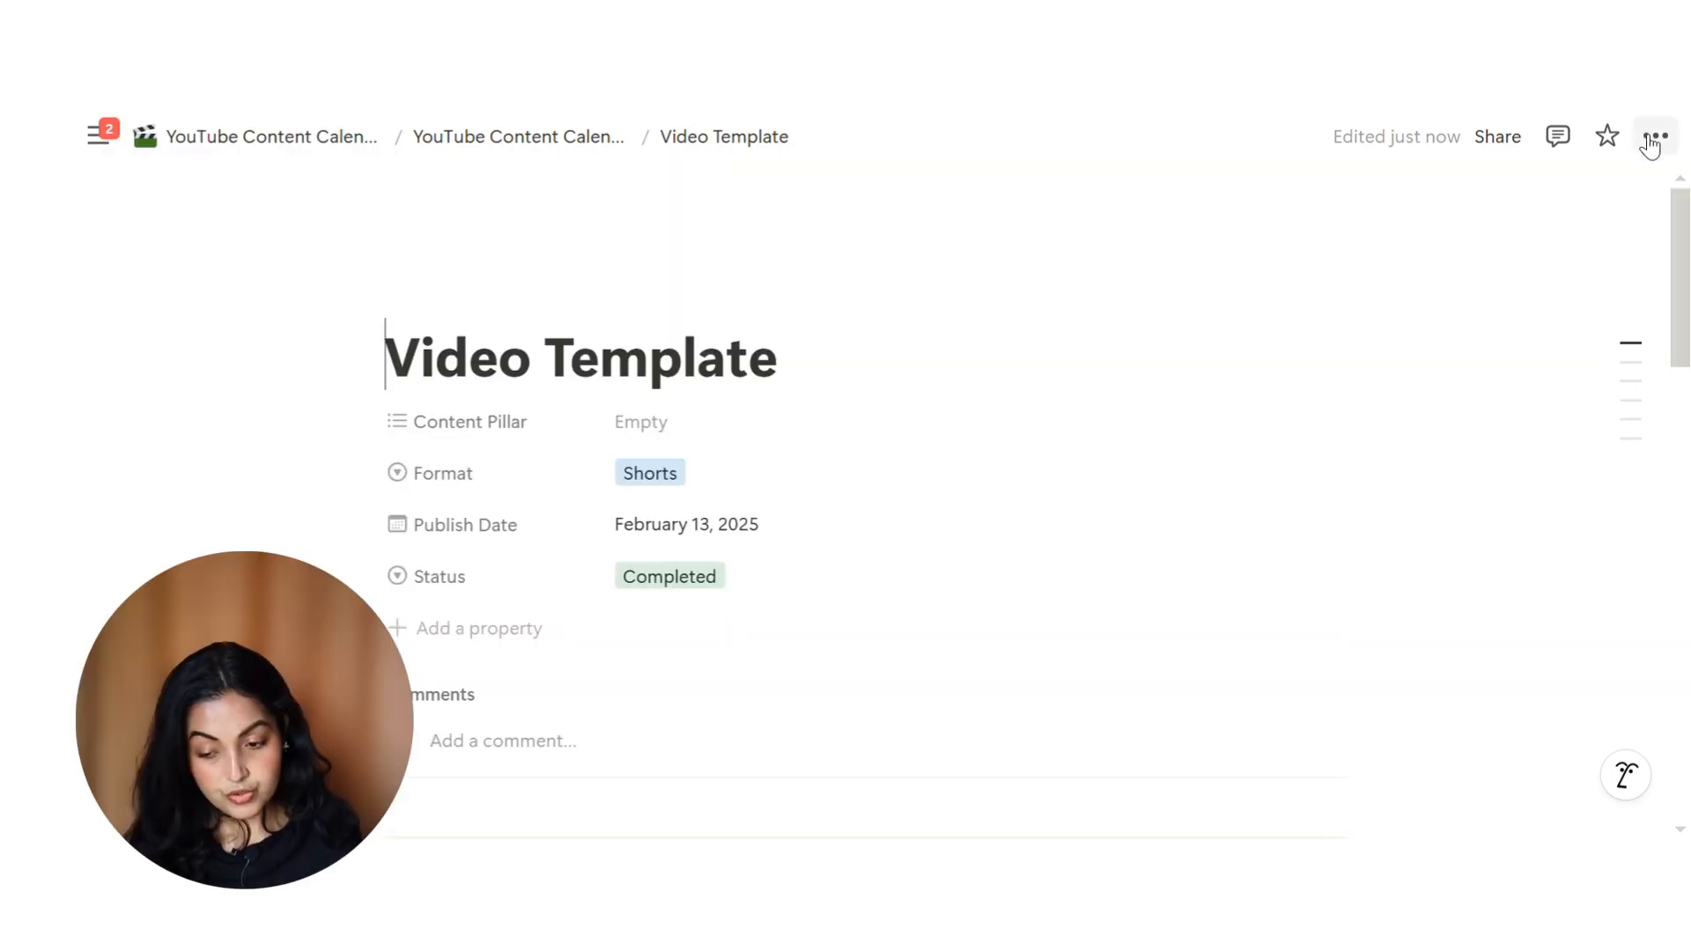
click(1653, 139)
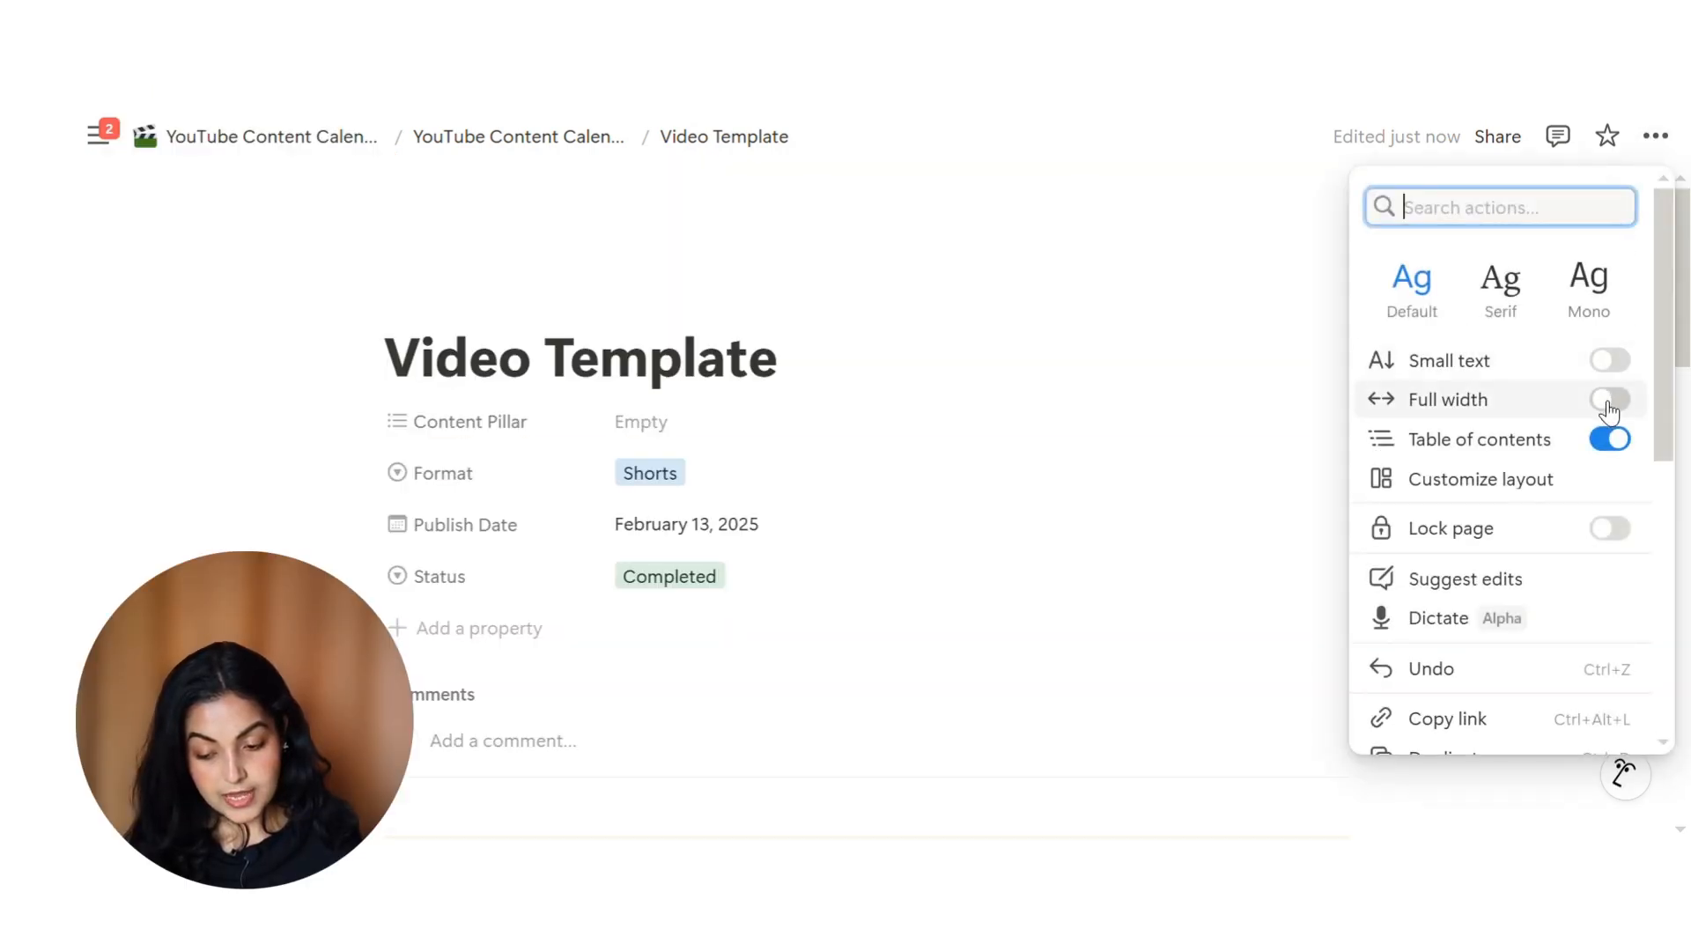
click(1608, 400)
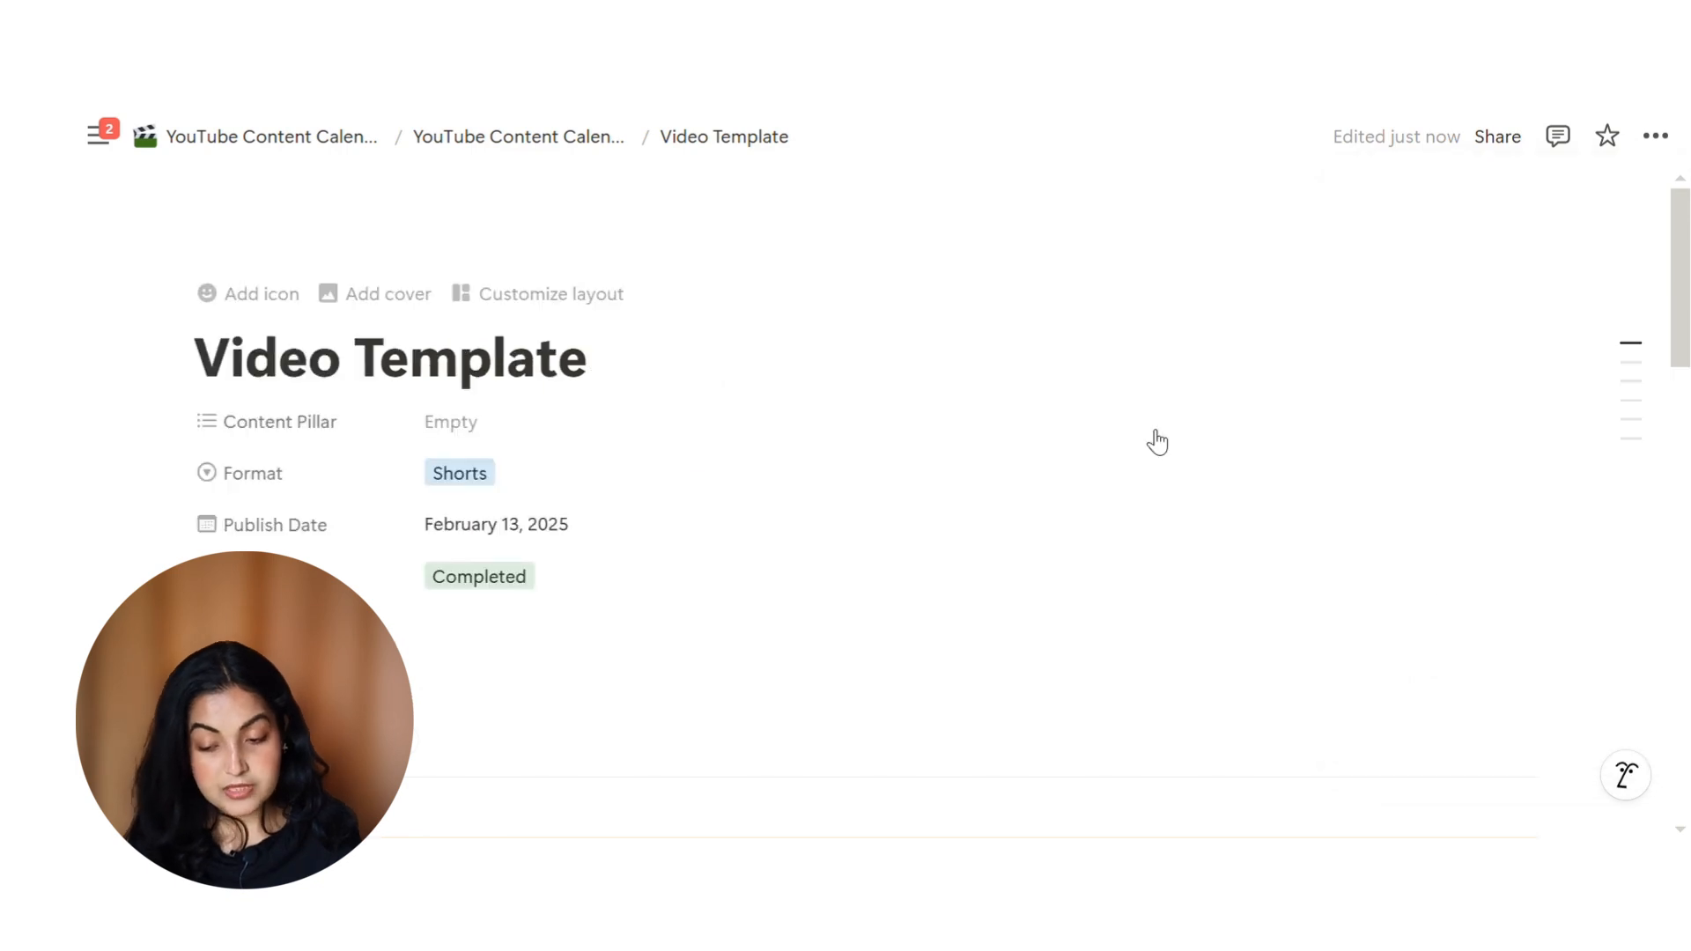
scroll(1138, 497, down, 15)
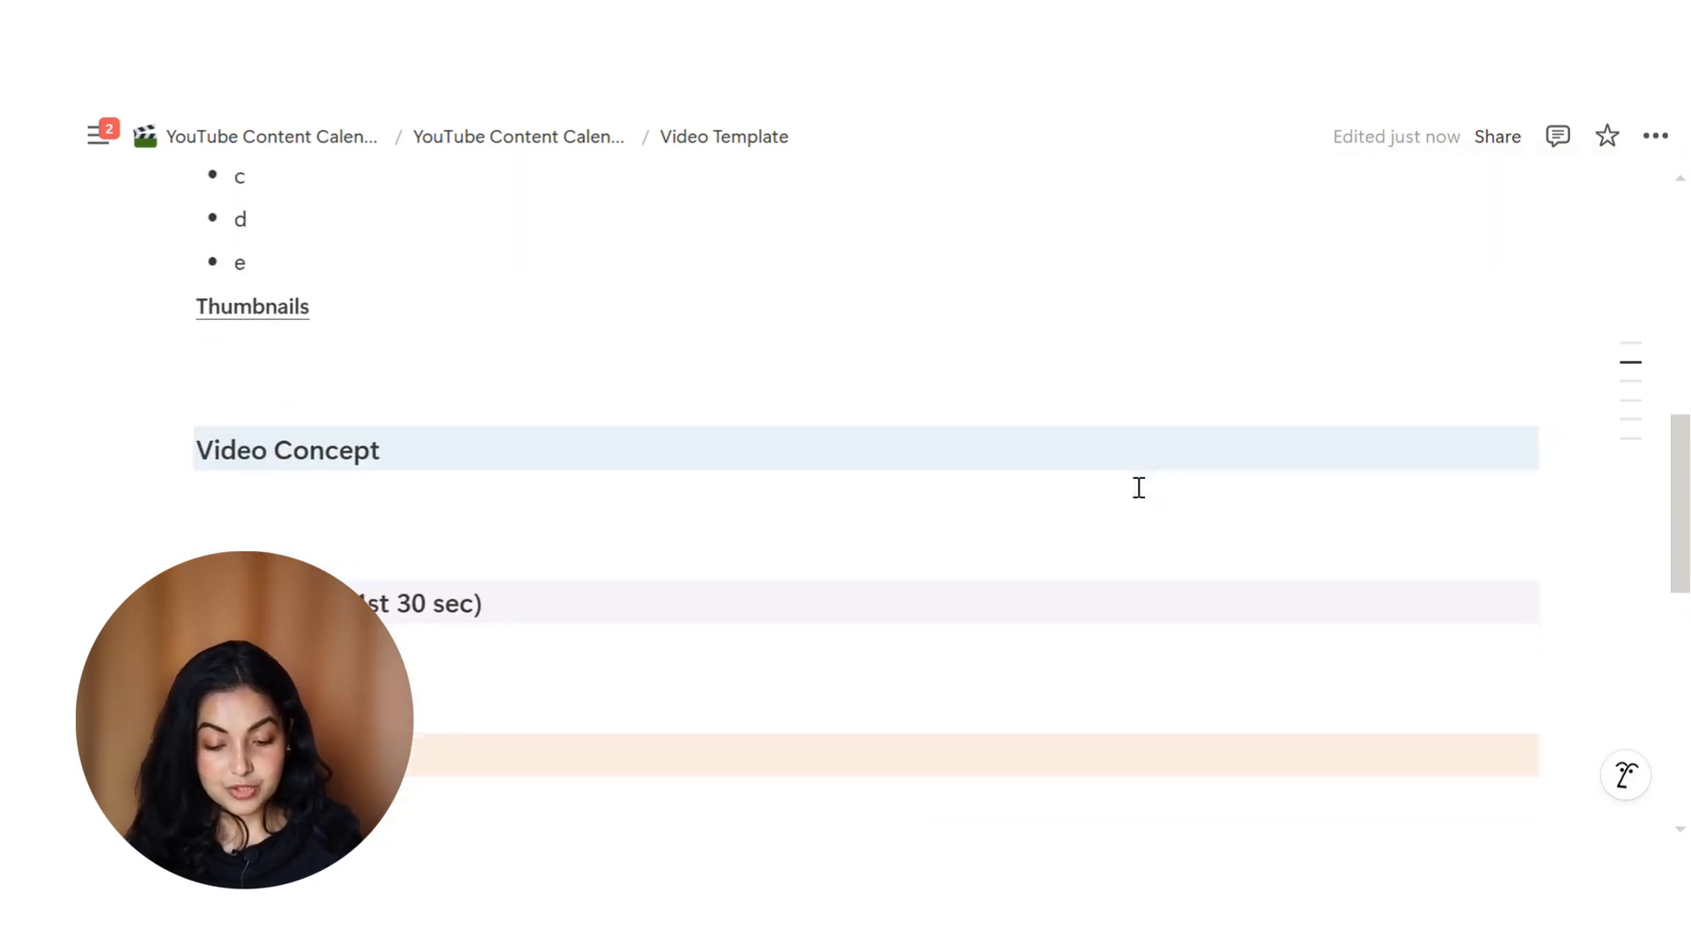
scroll(1139, 487, up, 15)
Set the entry's Content Pillar to Skincare and Lifestyle
click(562, 423)
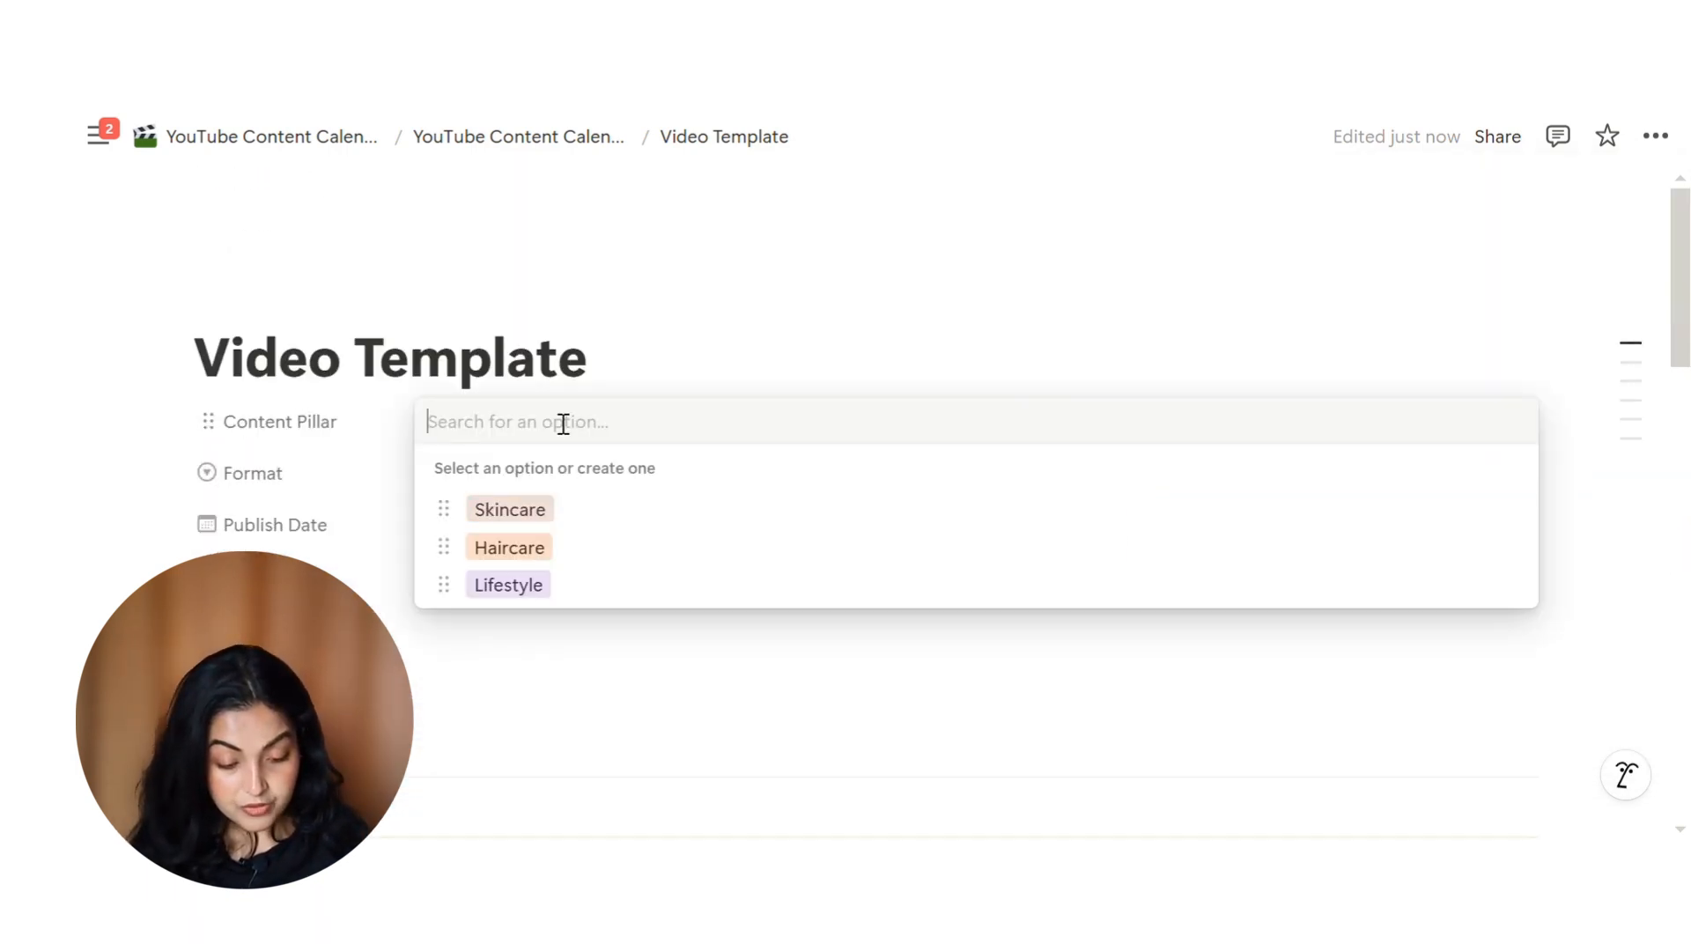
click(520, 512)
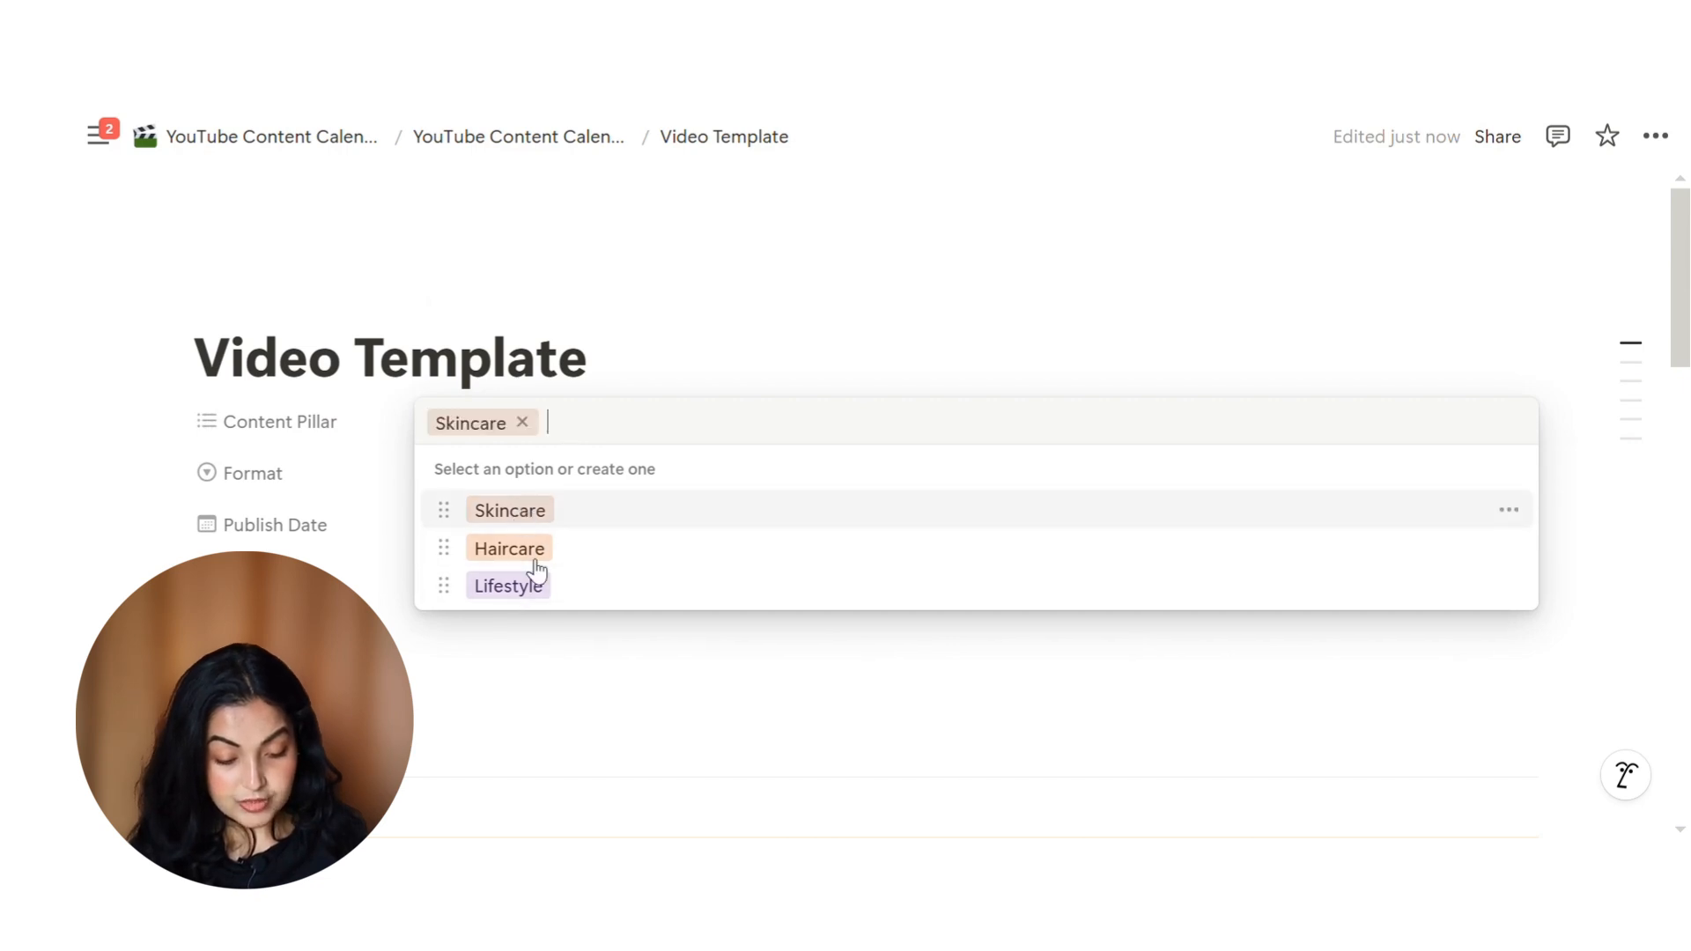
click(529, 588)
click(587, 690)
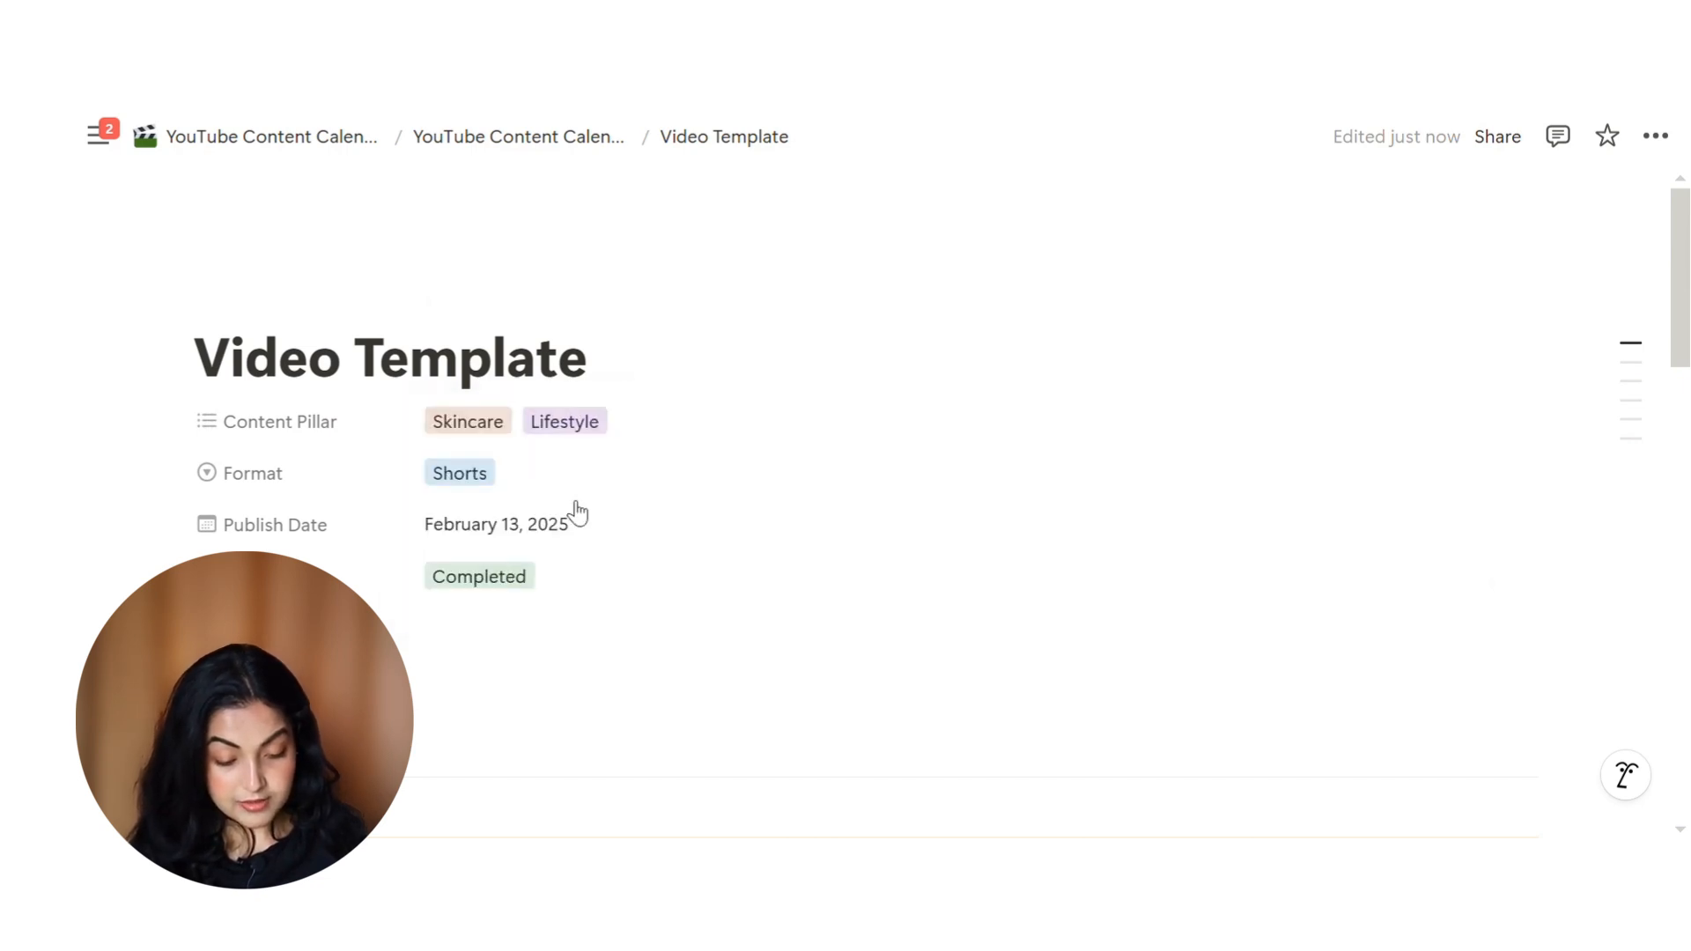
Change the entry's Format to Long form and its Status to Brainstorm
click(462, 469)
click(489, 558)
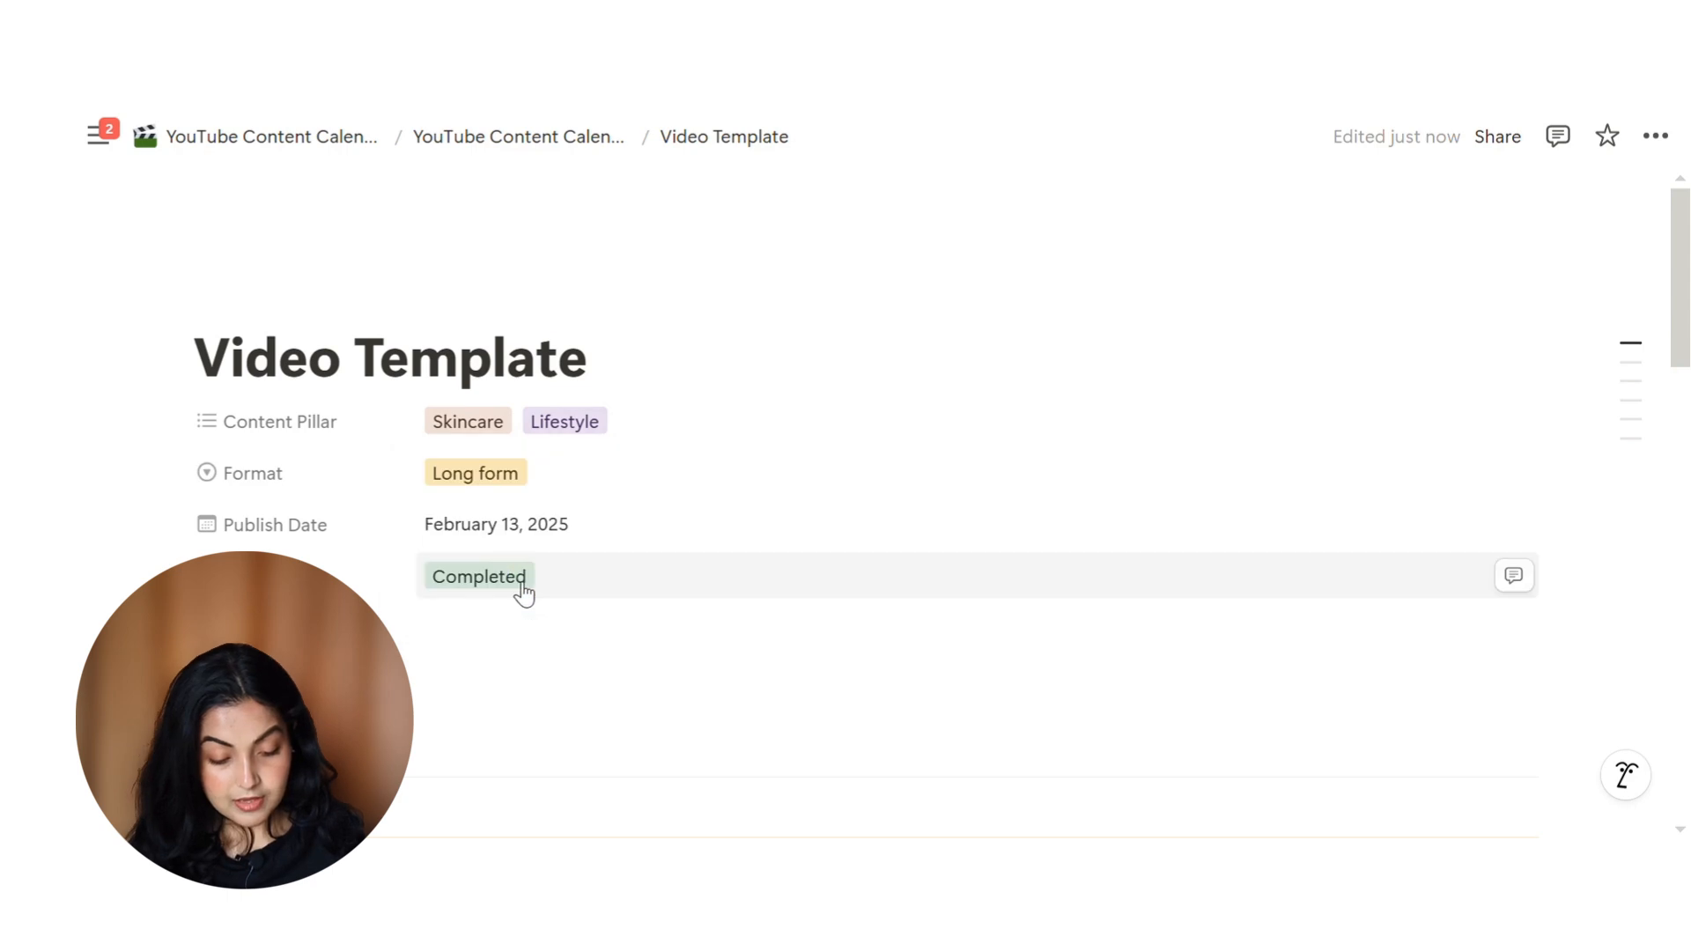
click(522, 587)
click(534, 302)
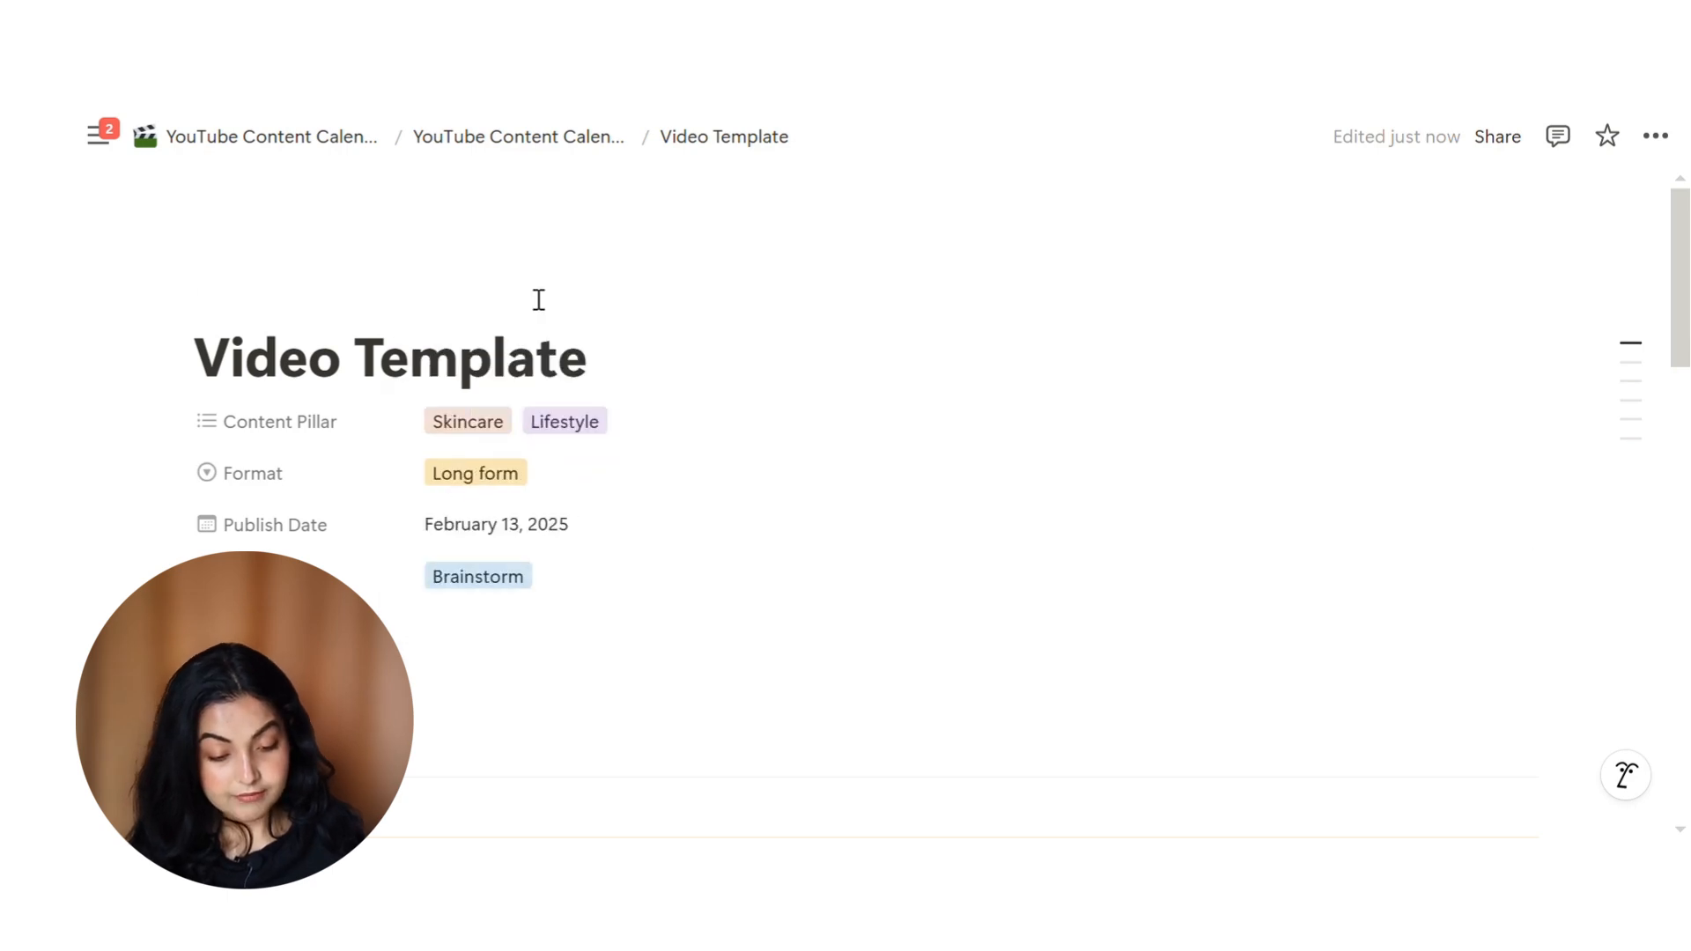
Rename the February 13 page as "Video Idea 1"
double_click(545, 364)
text(I)
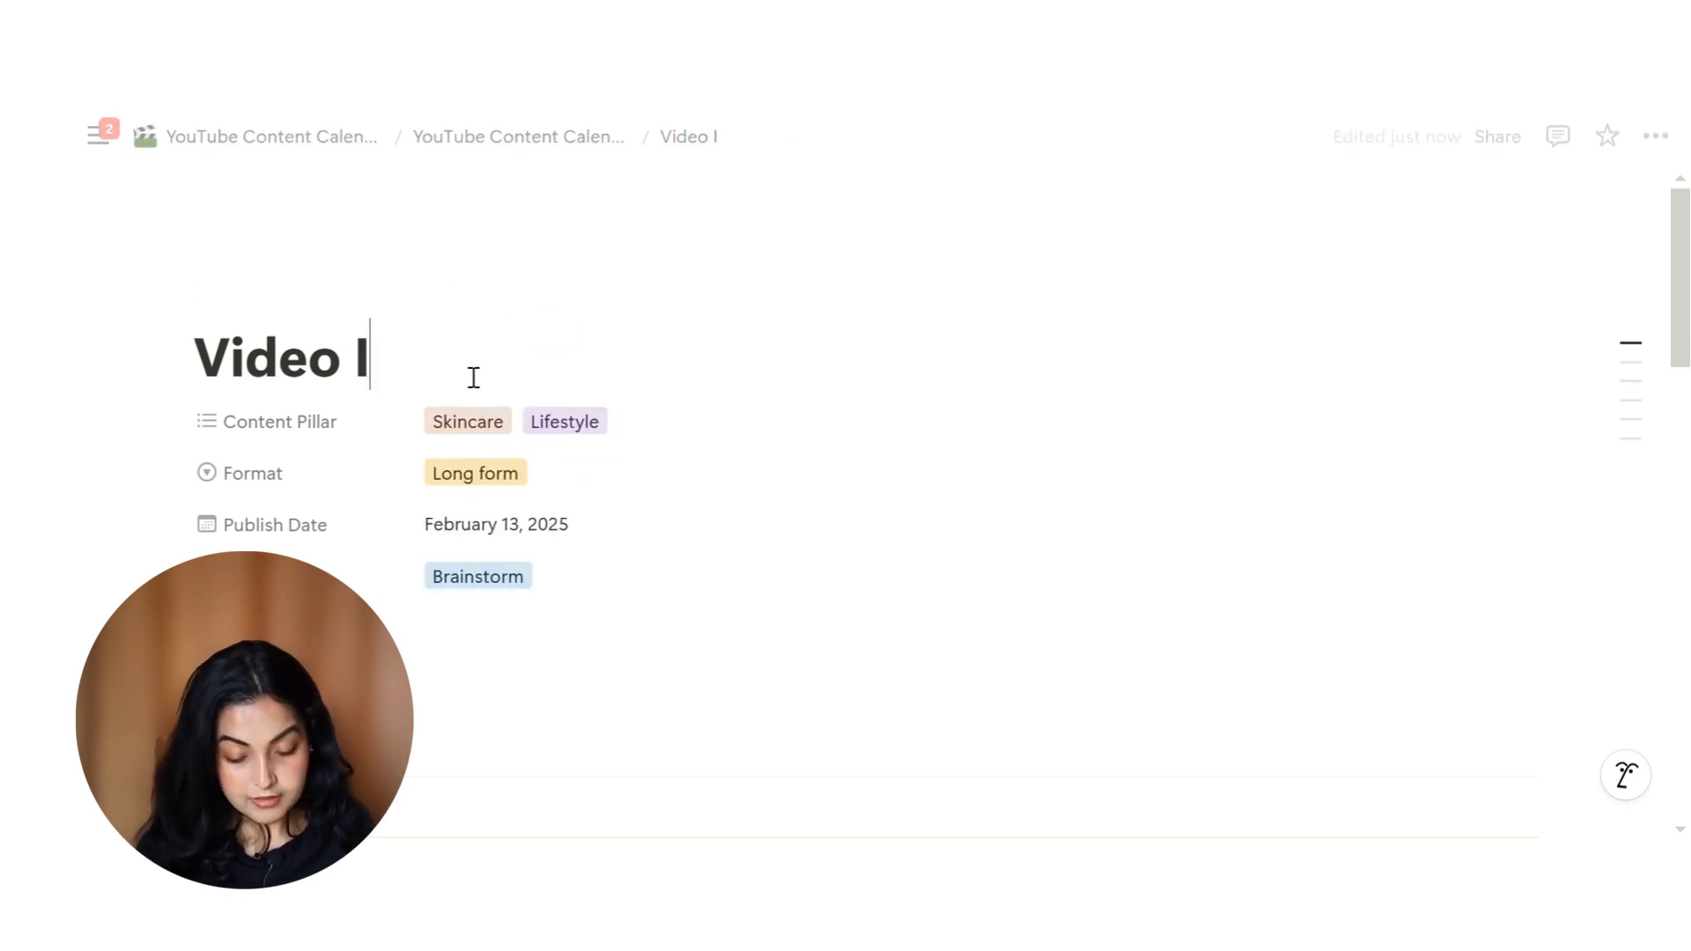
text(dea 1)
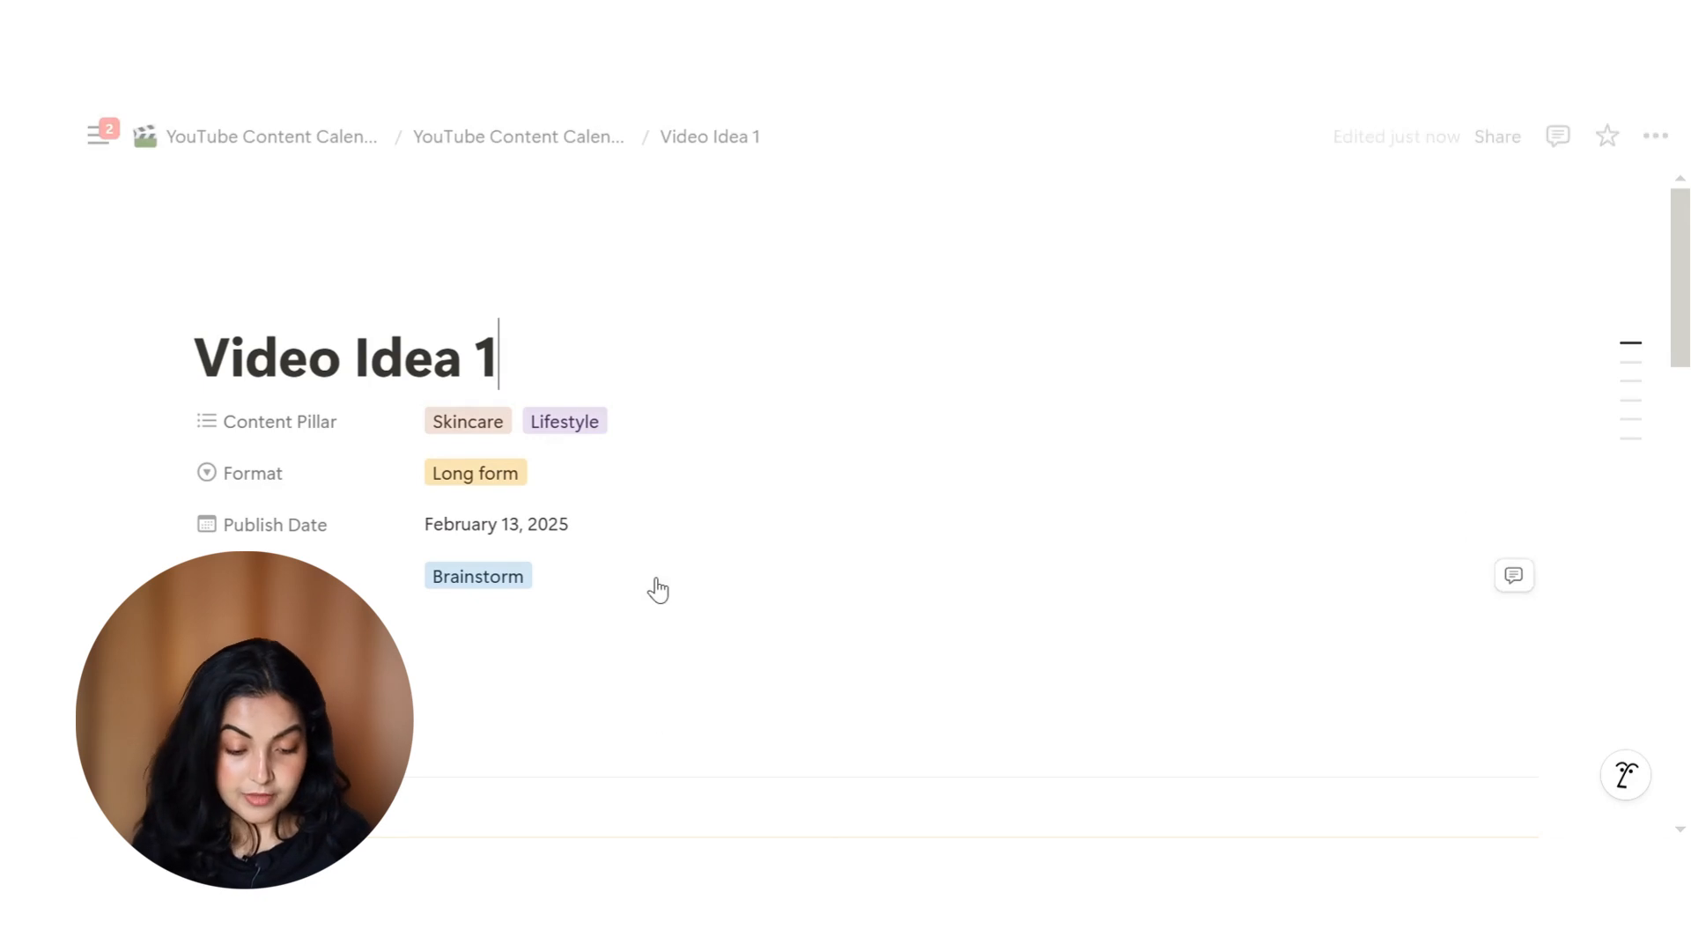
scroll(793, 573, down, 1)
scroll(793, 529, up, 1)
Give the Video Idea 1 page an orange heart icon and return to the YouTube Content Calendar page
mouse_move(555, 208)
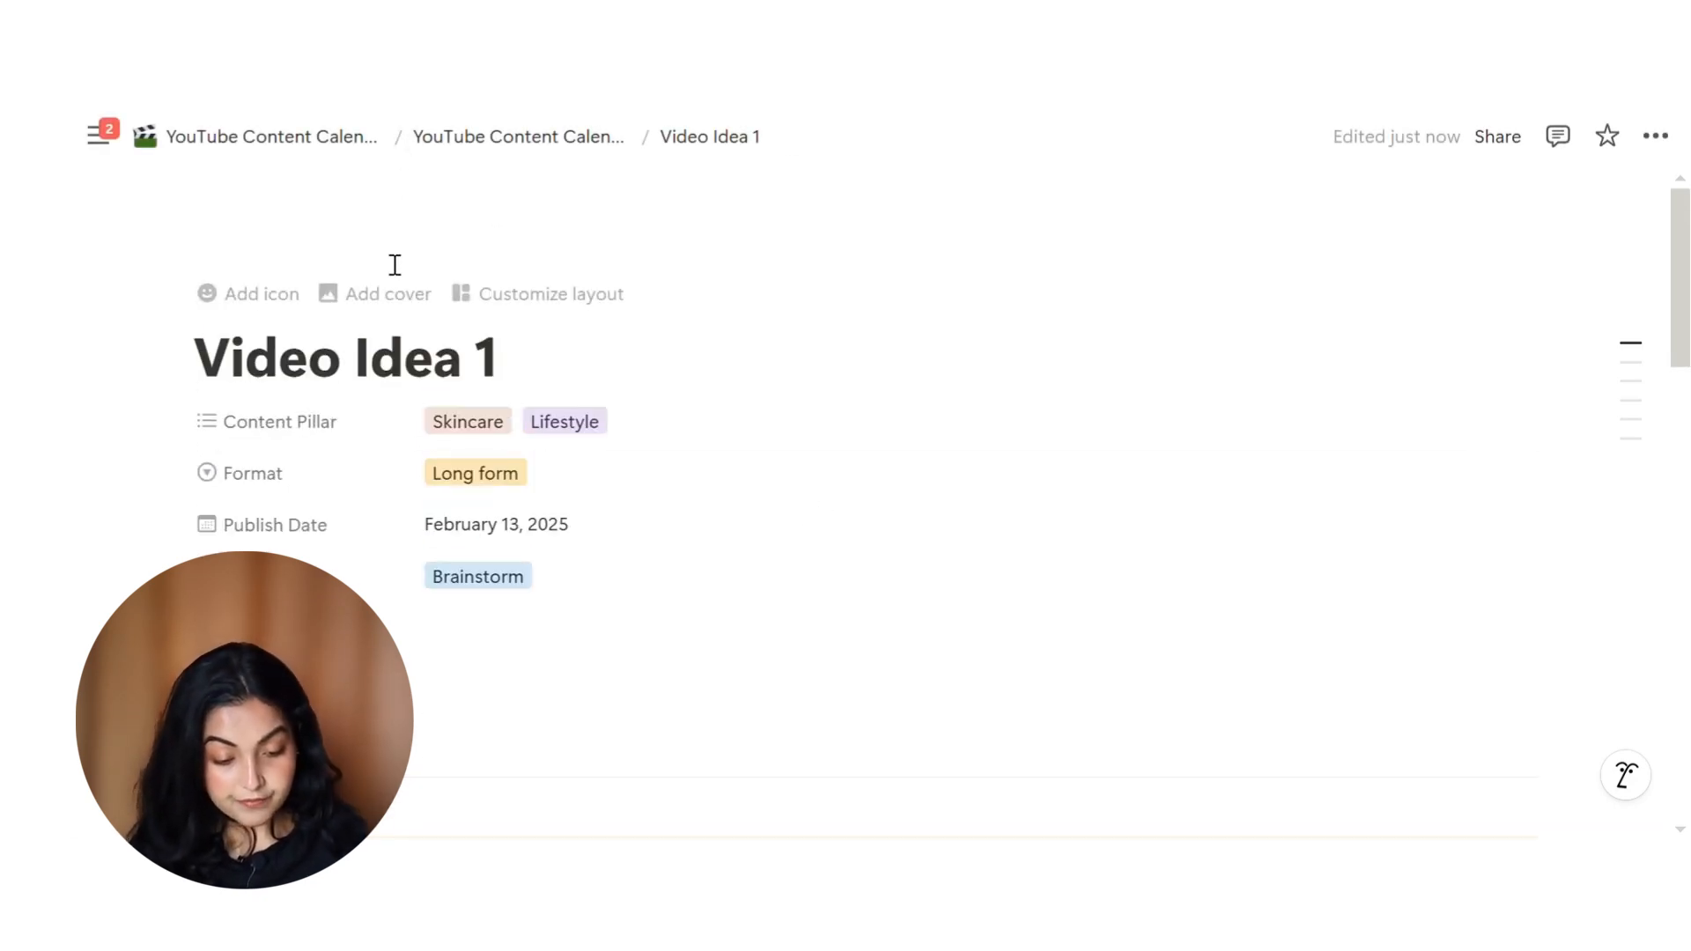
click(262, 310)
click(255, 307)
click(164, 511)
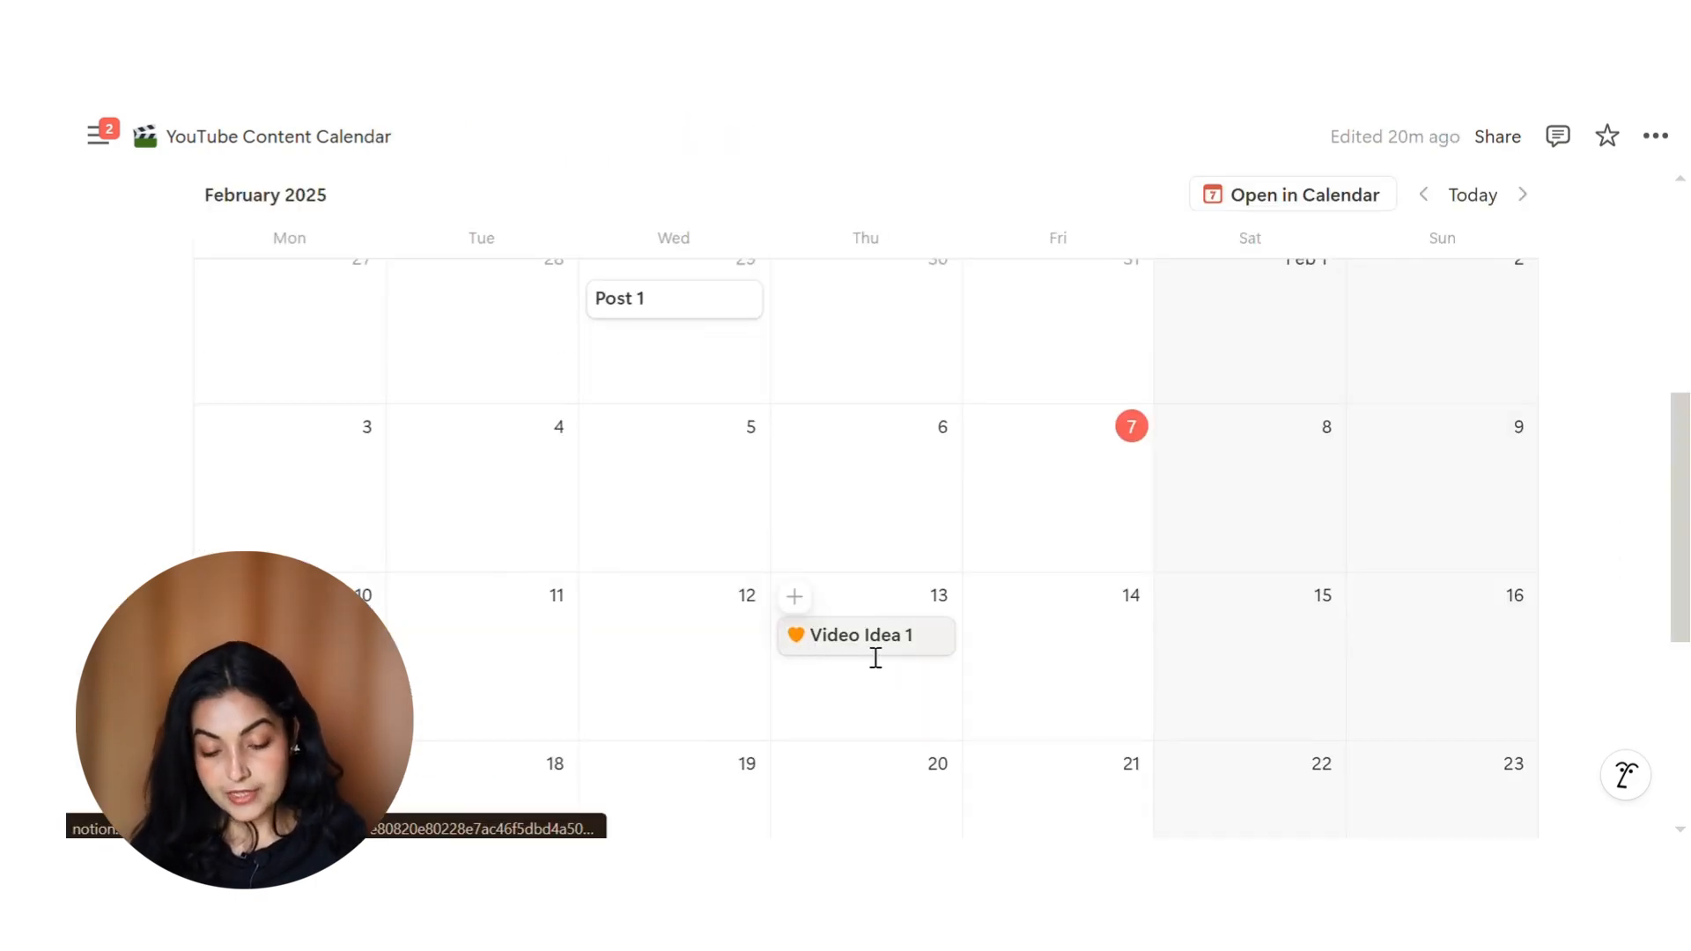
Try the Serif font style and the Mono font style on the YouTube Content Calendar page
scroll(1212, 562, up, 6)
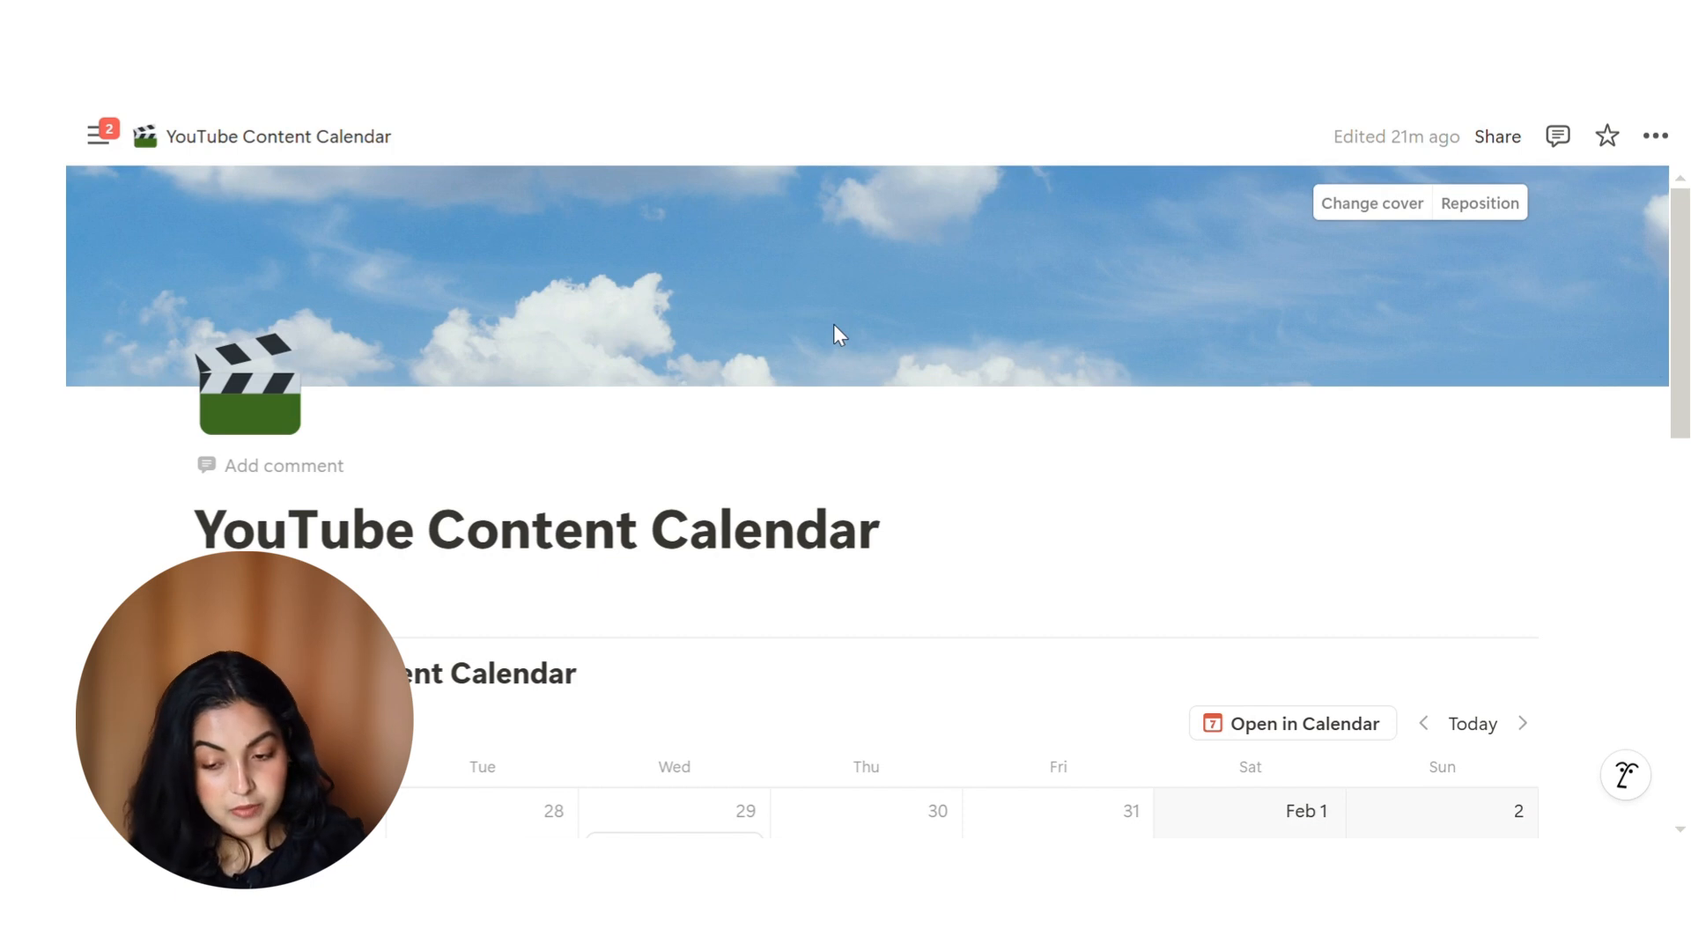
click(1656, 138)
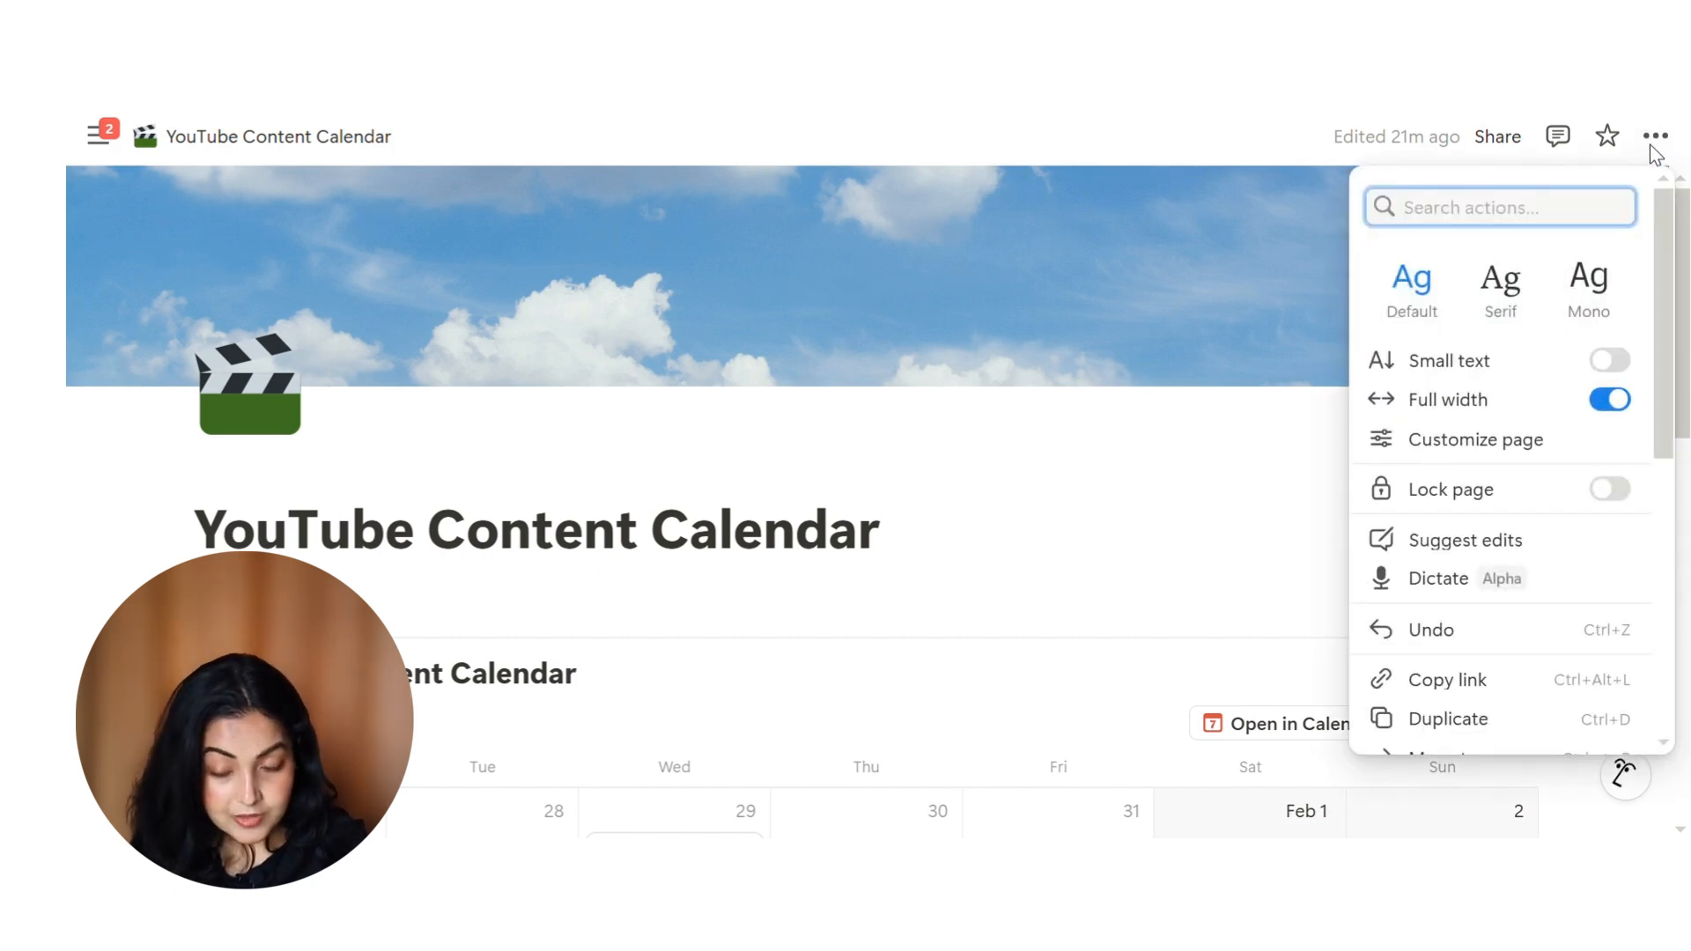
click(1660, 142)
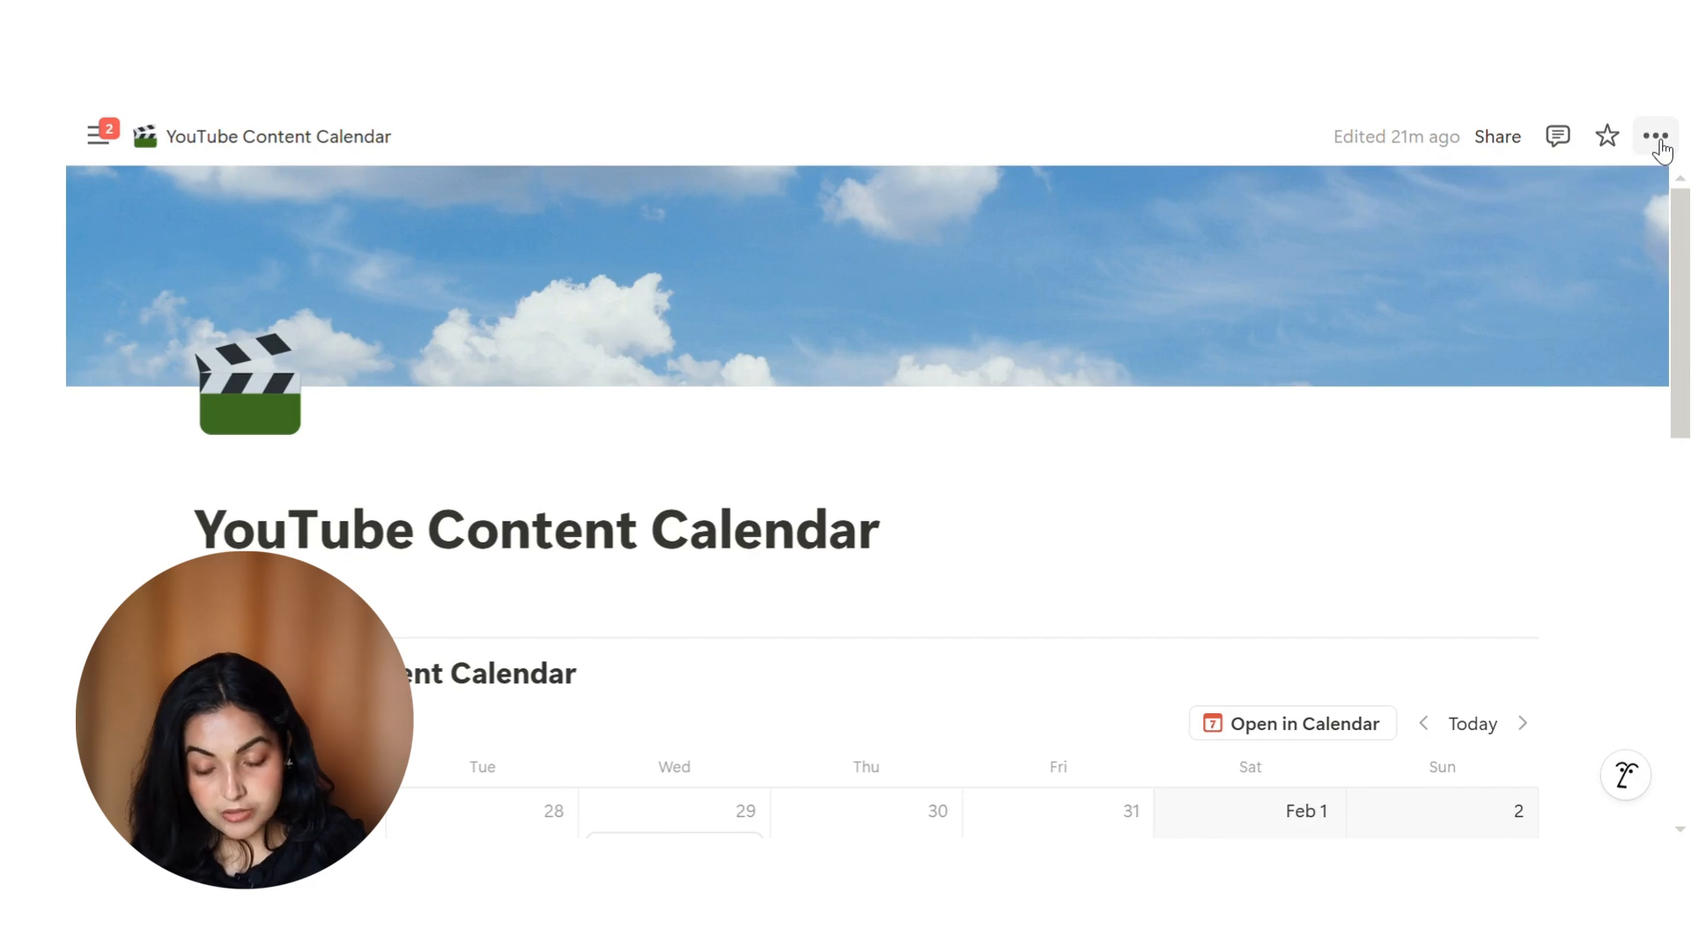
click(1659, 143)
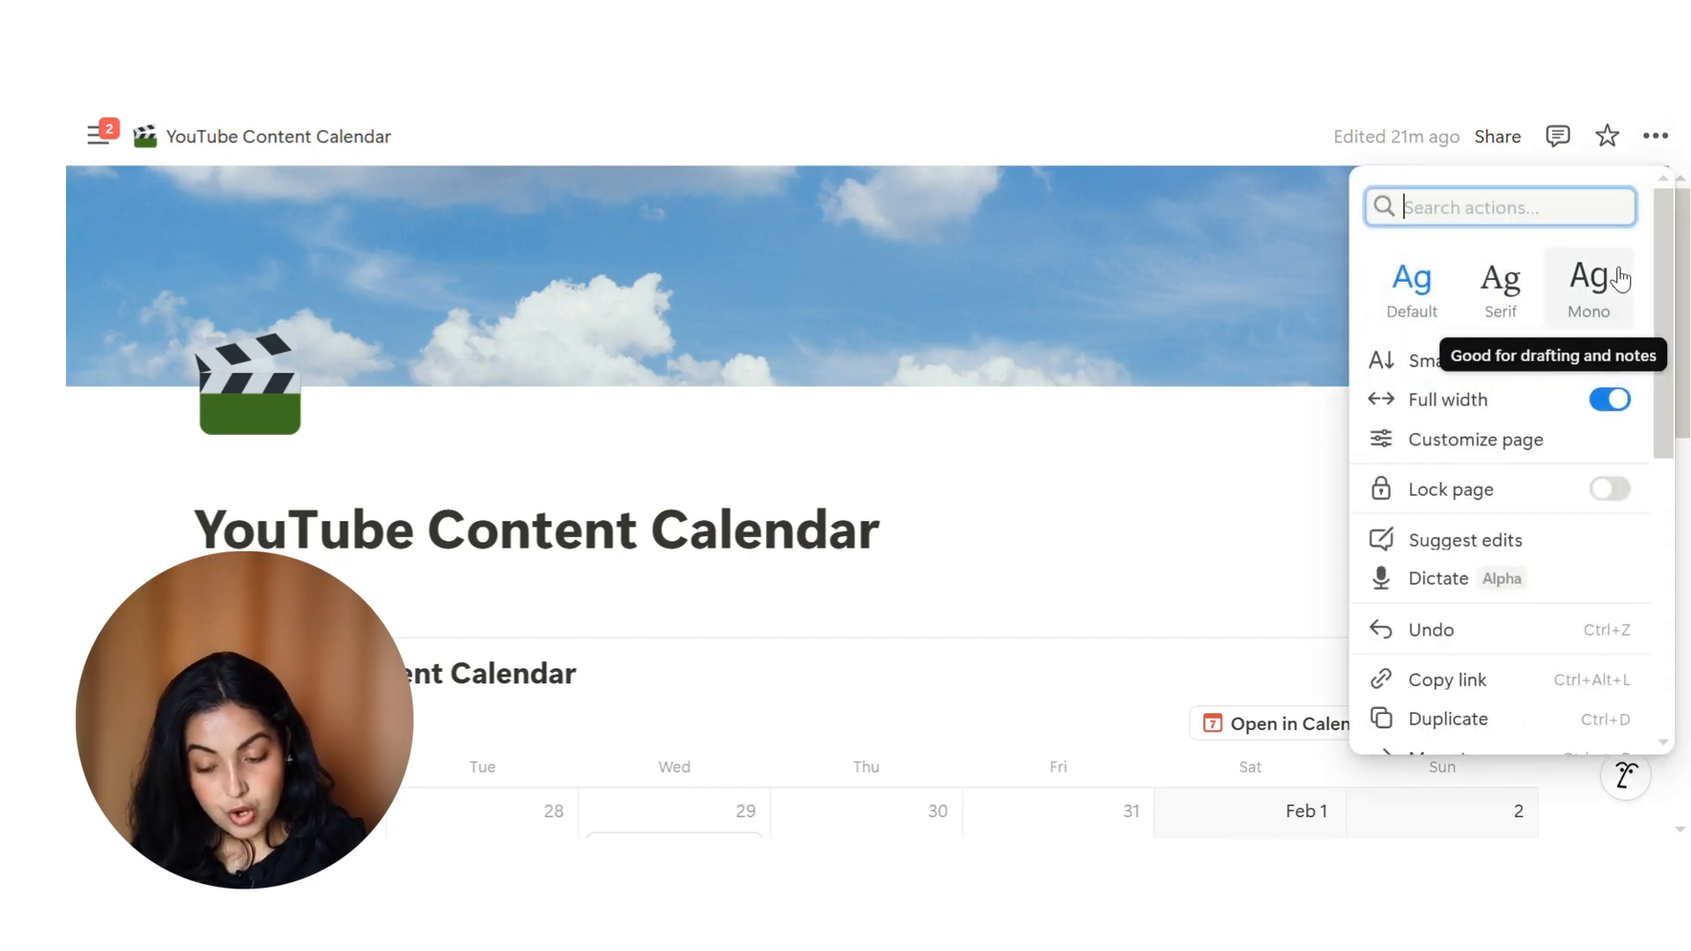
click(1509, 284)
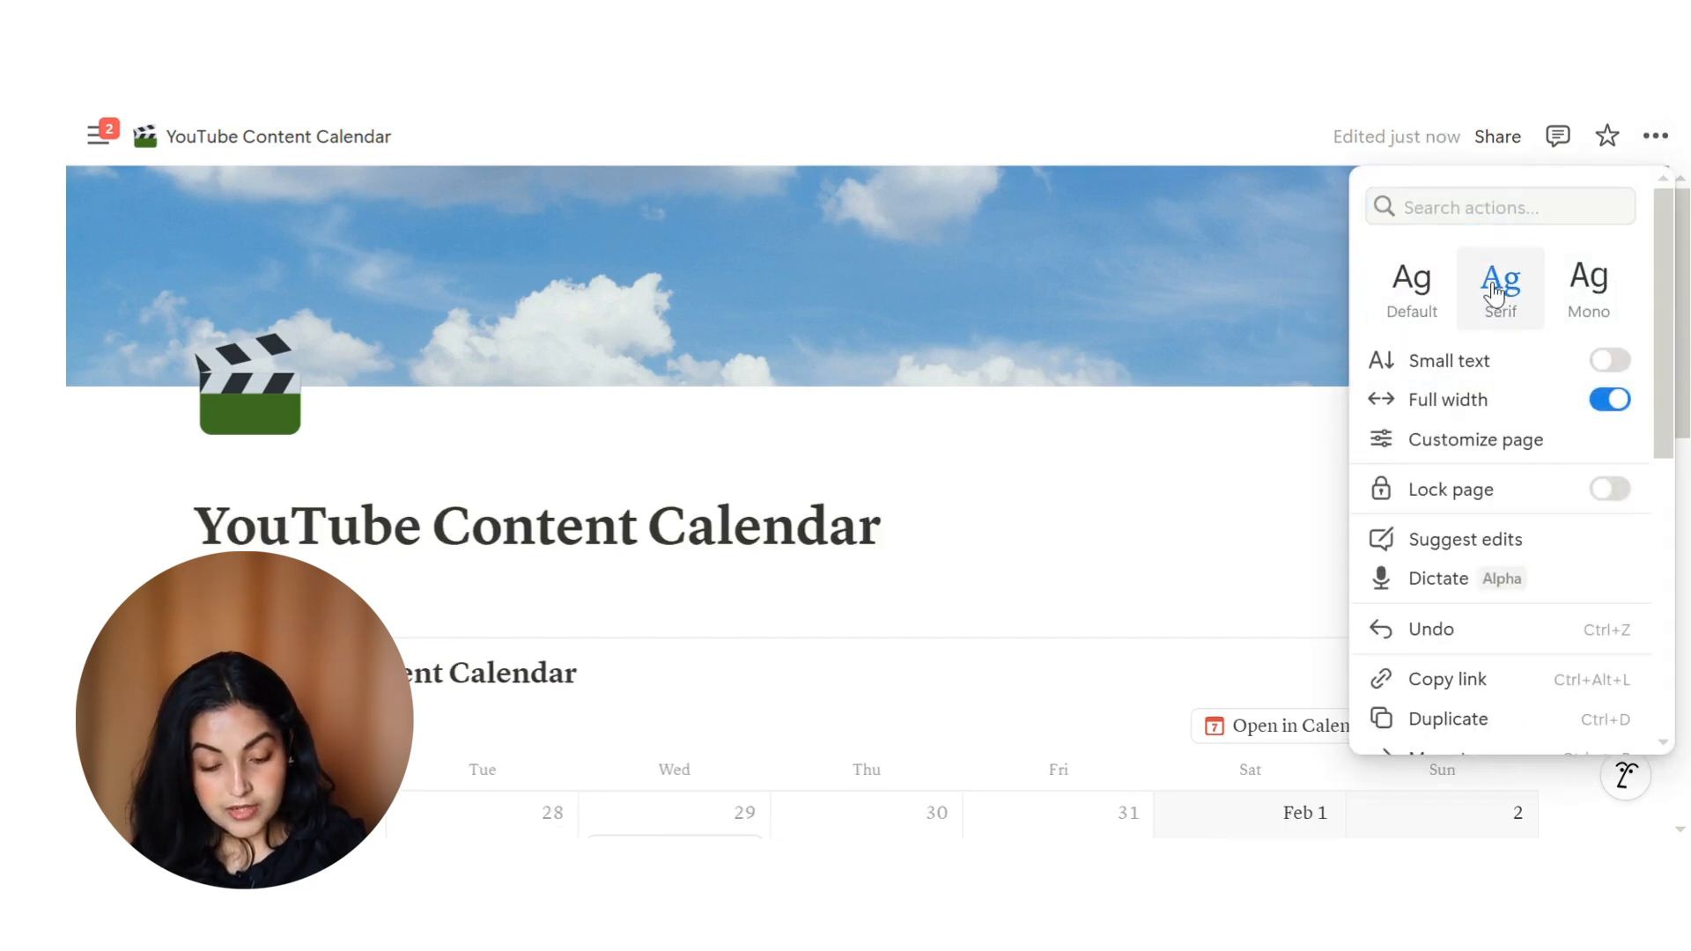
click(1556, 316)
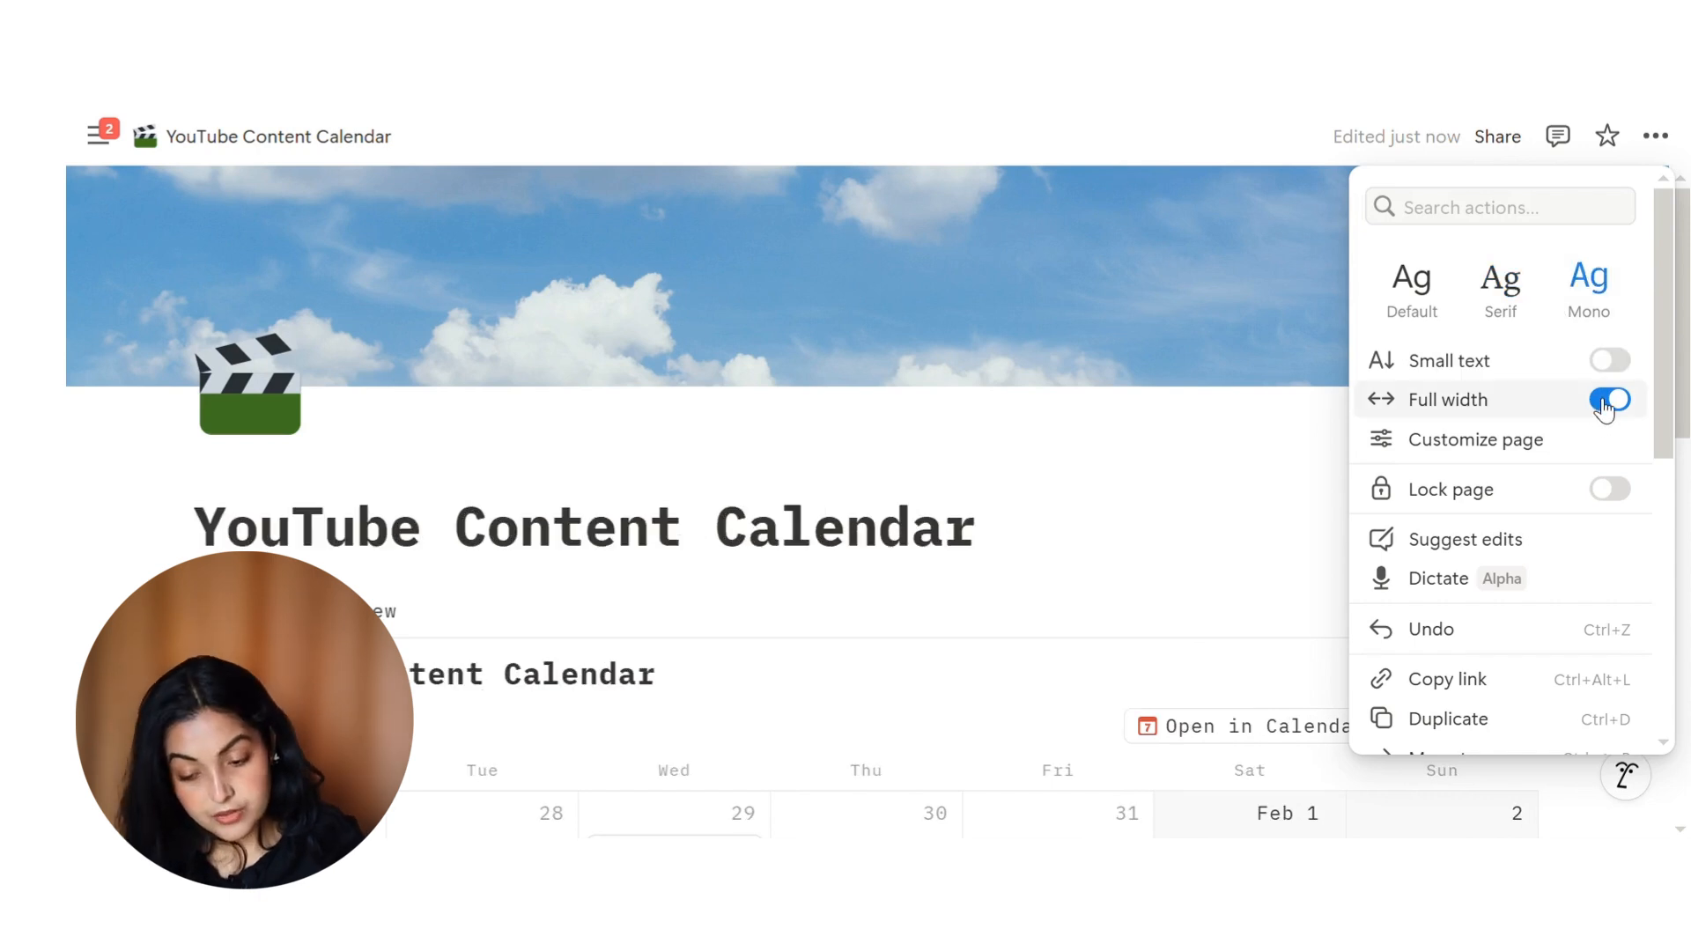
Turn on small text for the calendar page and turn off its full width
click(1616, 370)
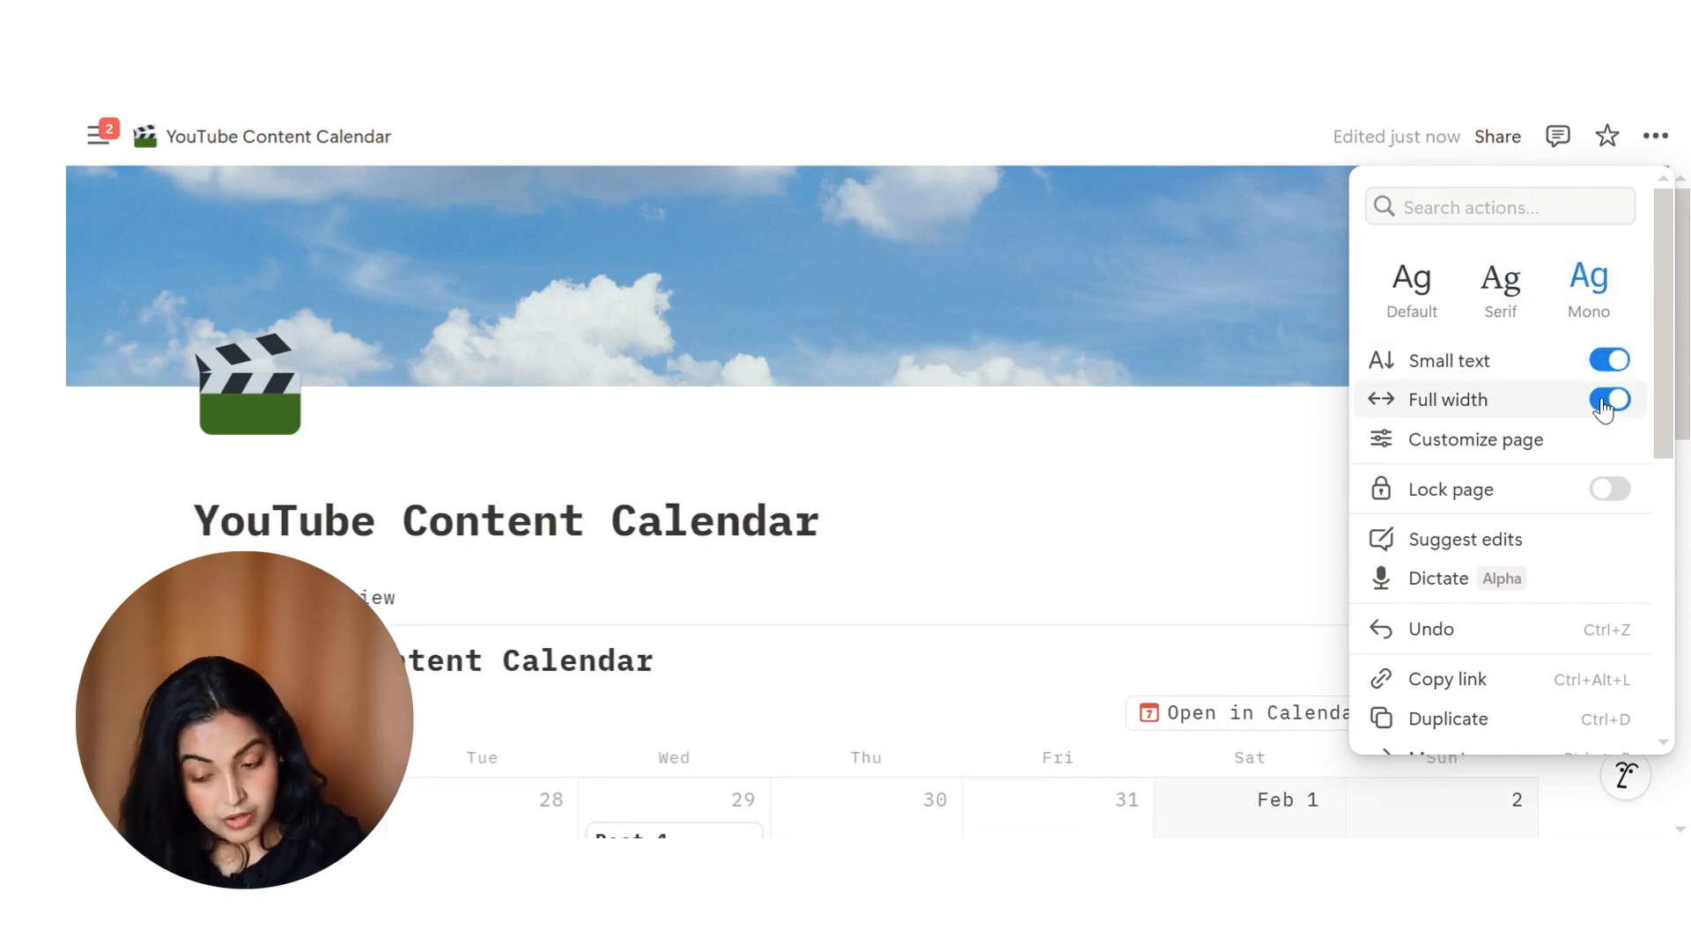
click(1612, 400)
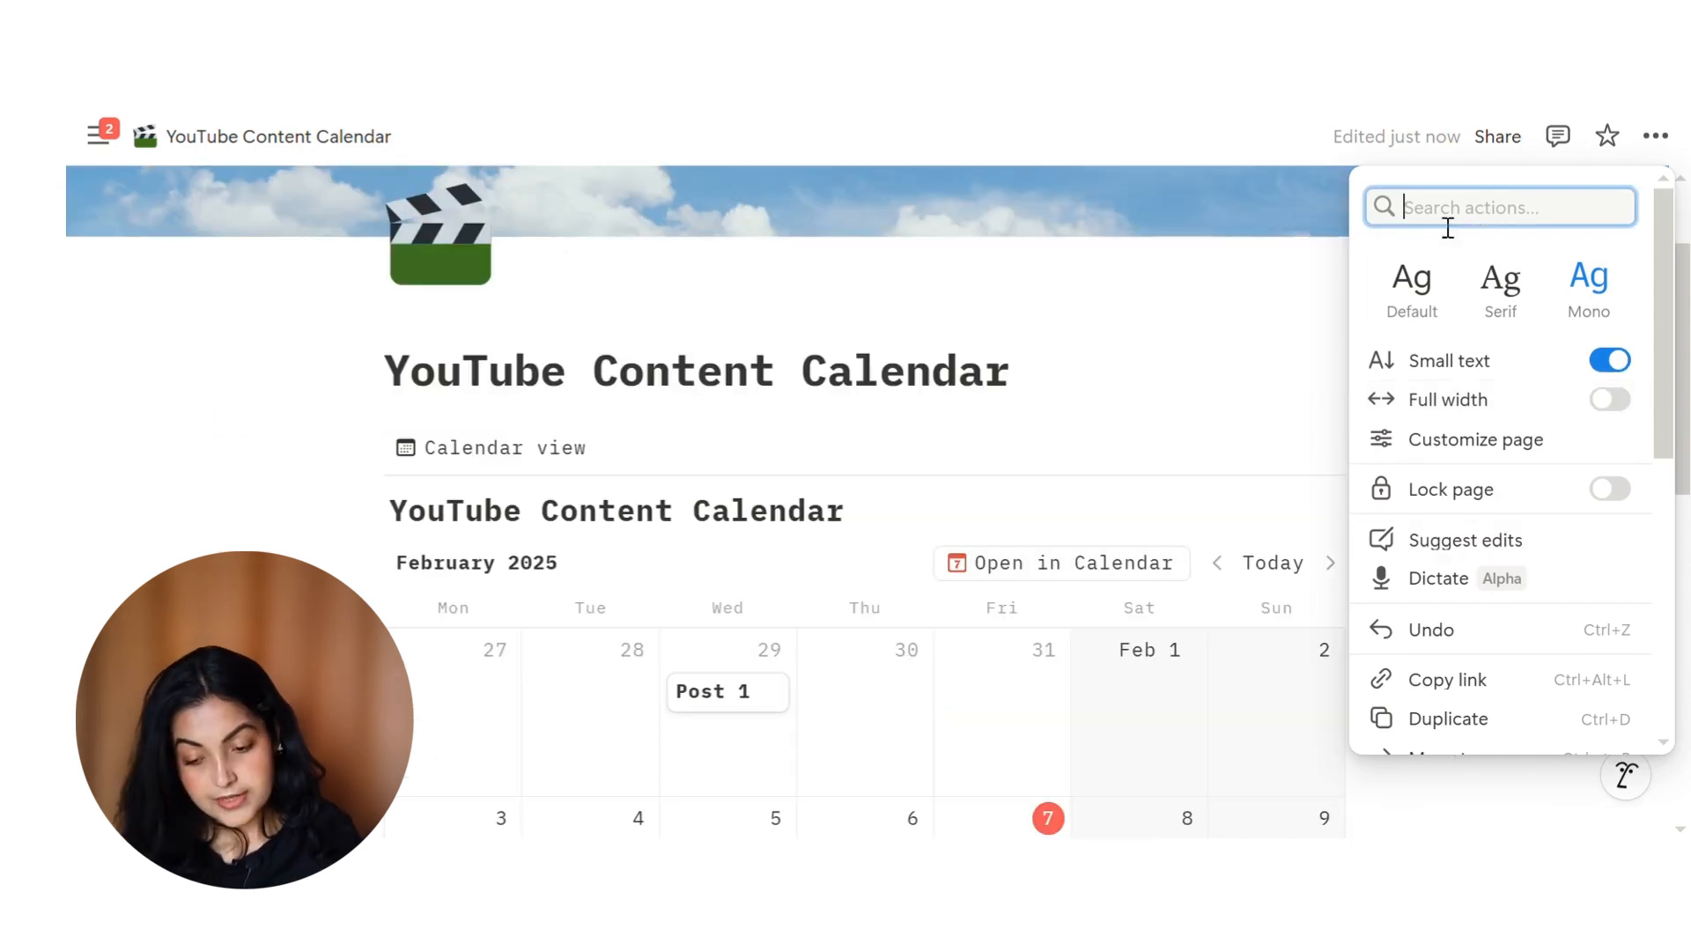
Set the calendar page back to the Default font and turn full width on again
click(1411, 283)
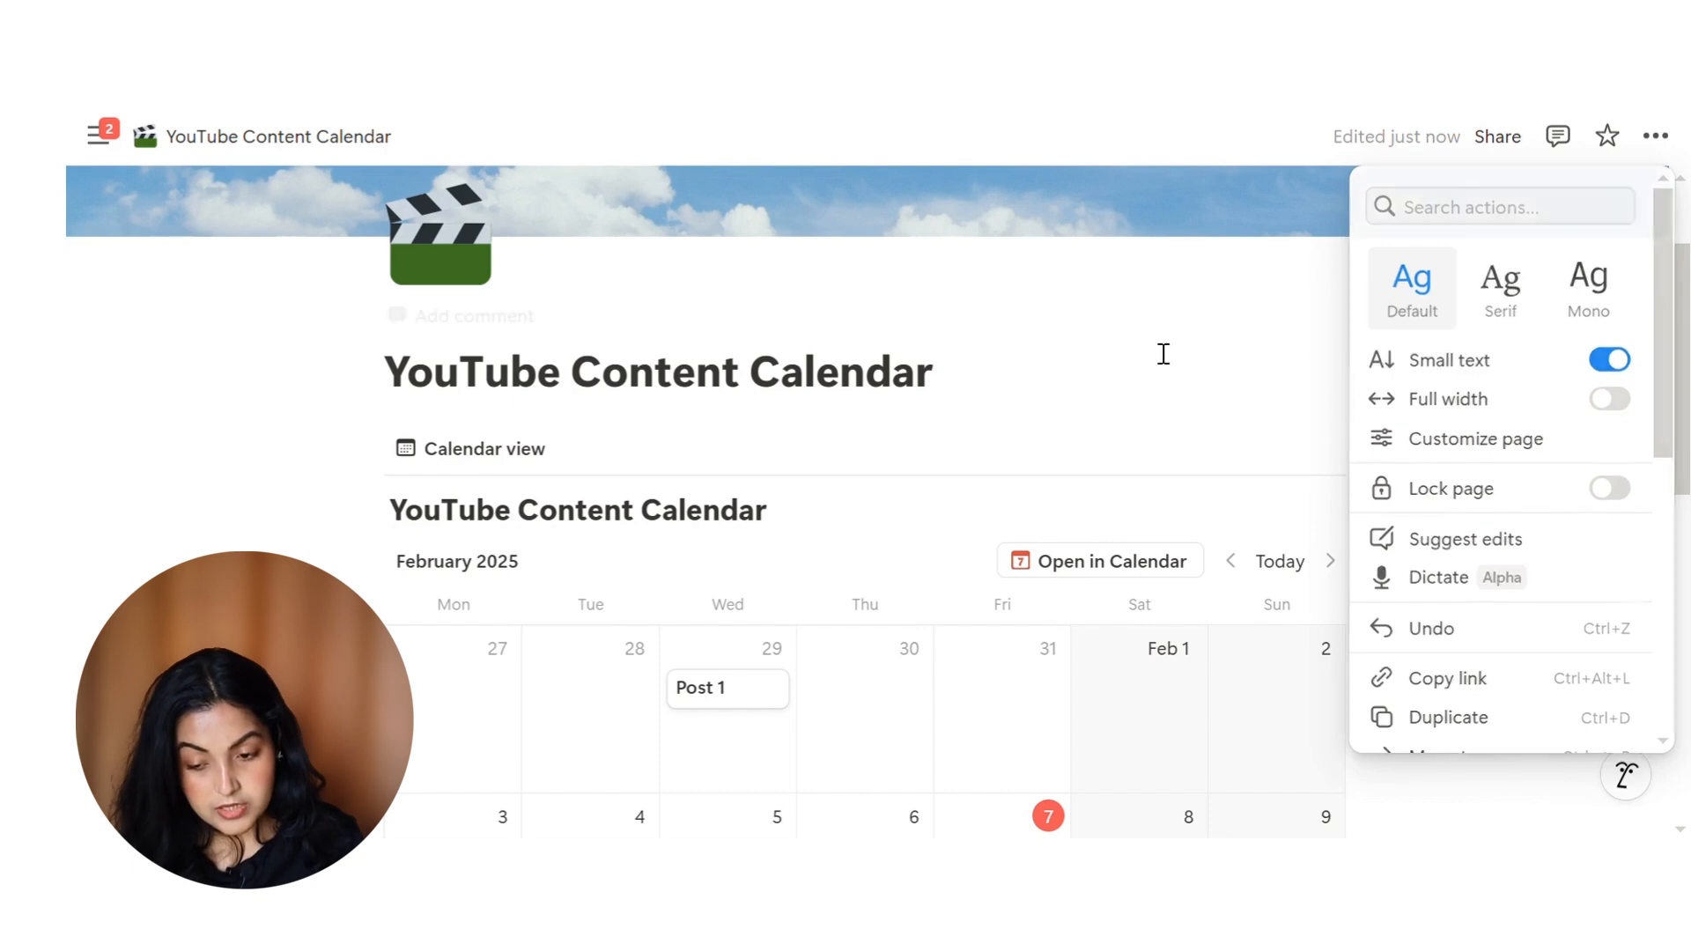
click(1163, 353)
click(1656, 135)
click(1612, 400)
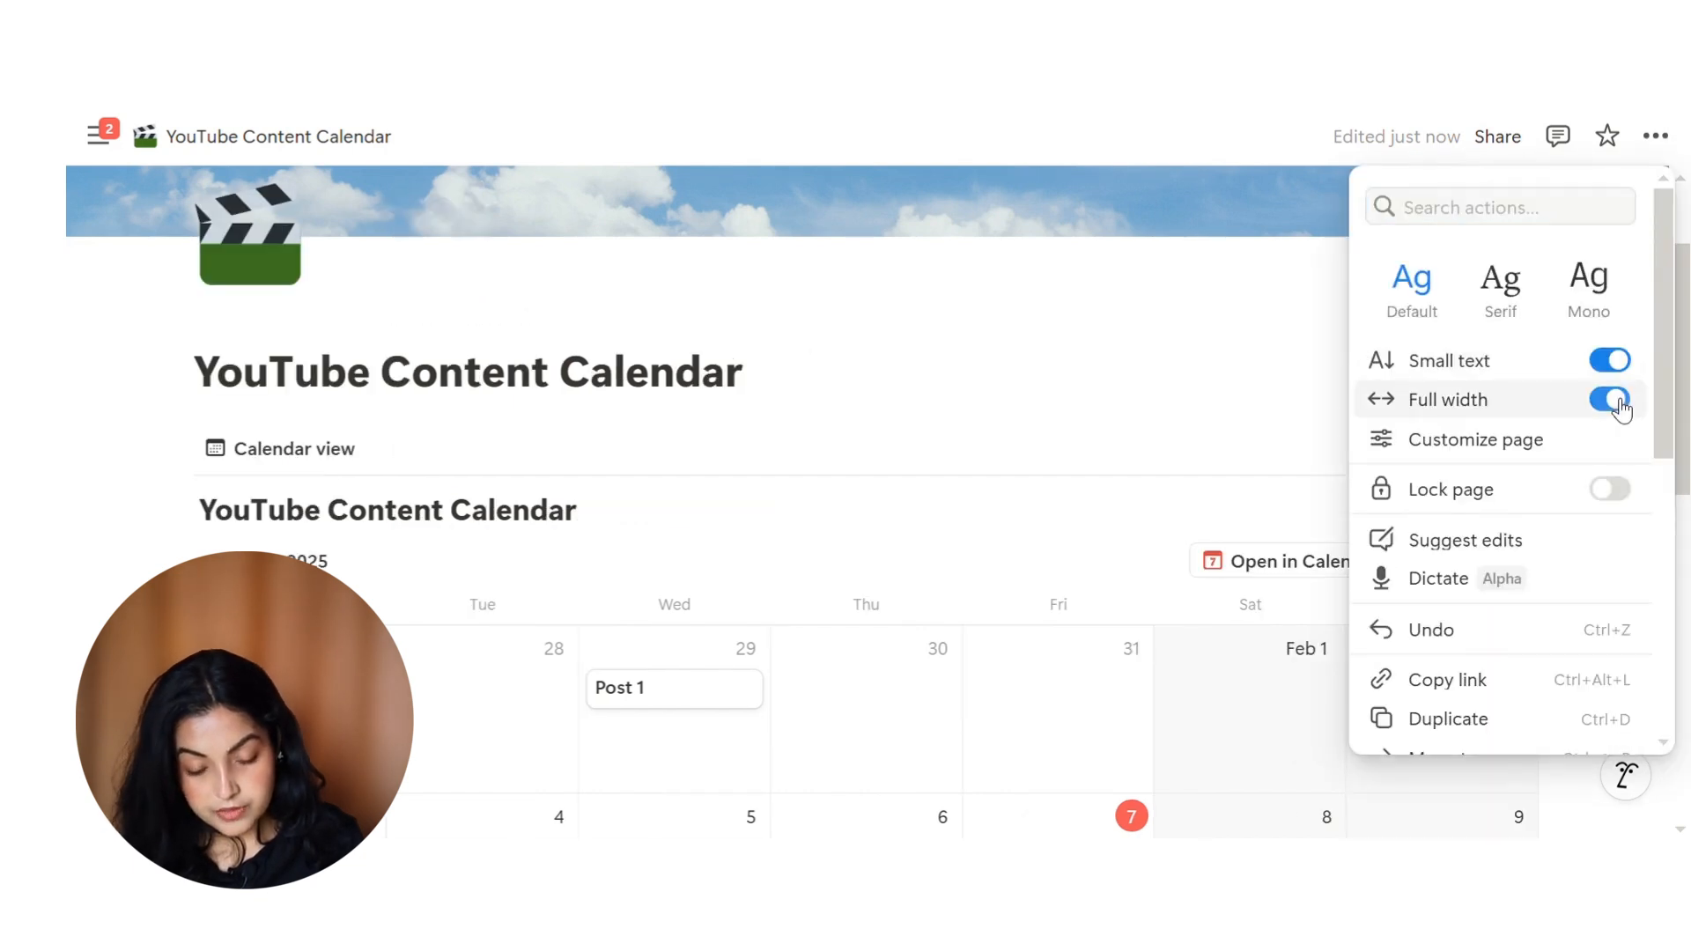
click(913, 577)
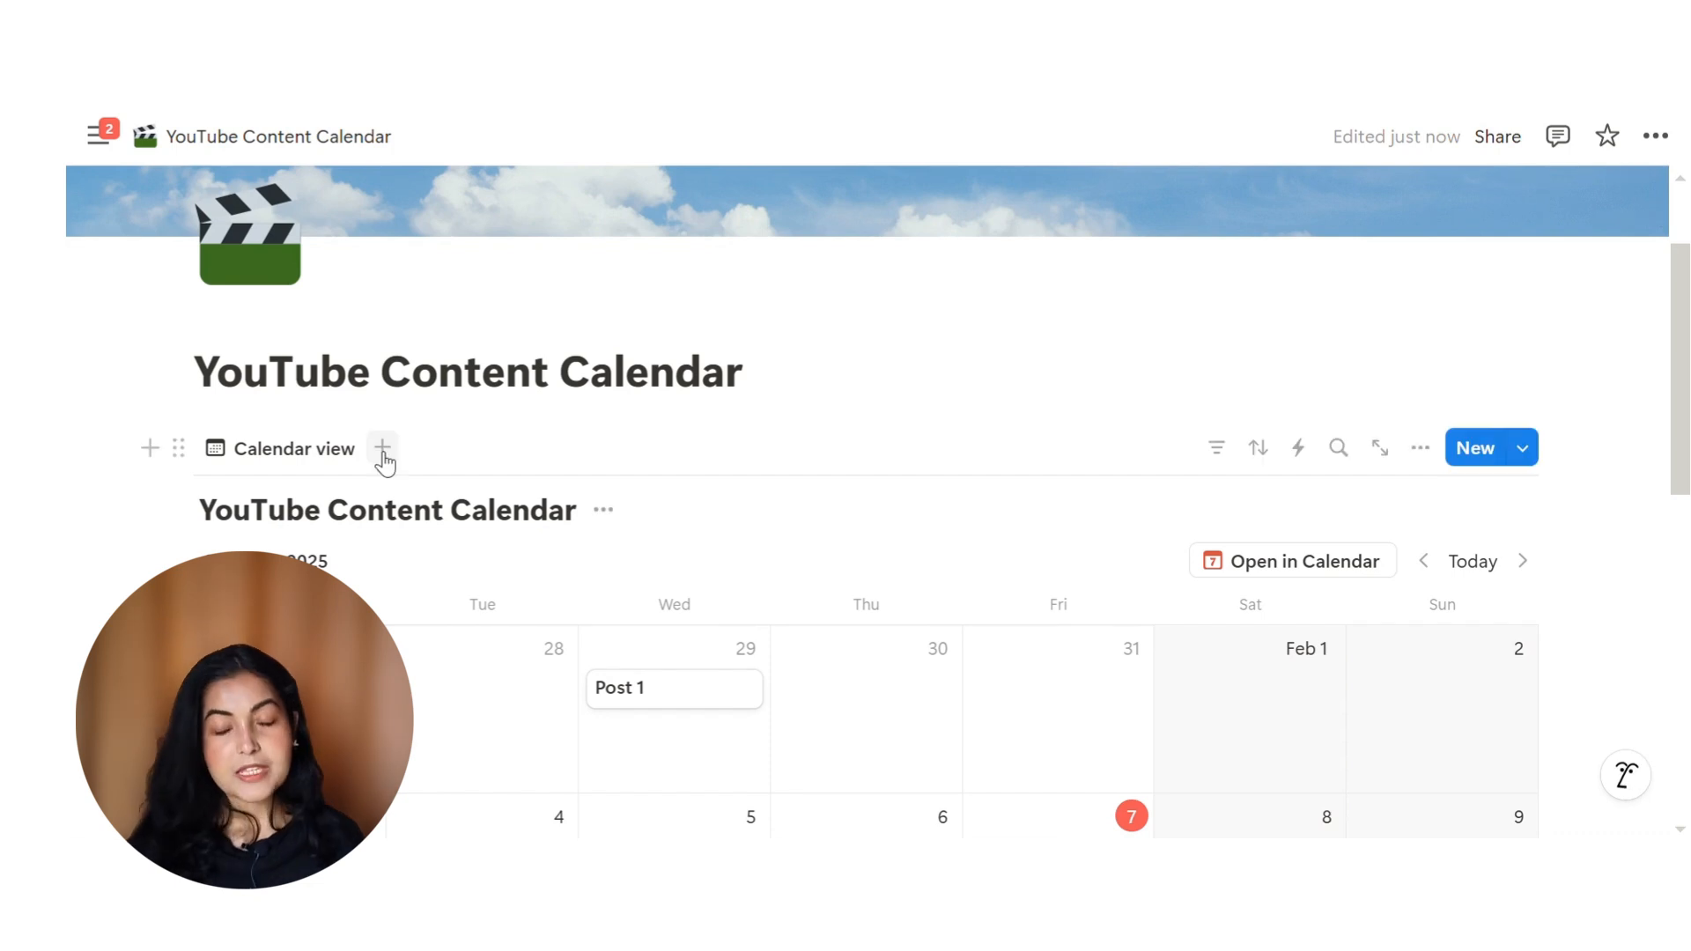
Add a Board view to the content calendar database and hide the database title
scroll(405, 487, down, 1)
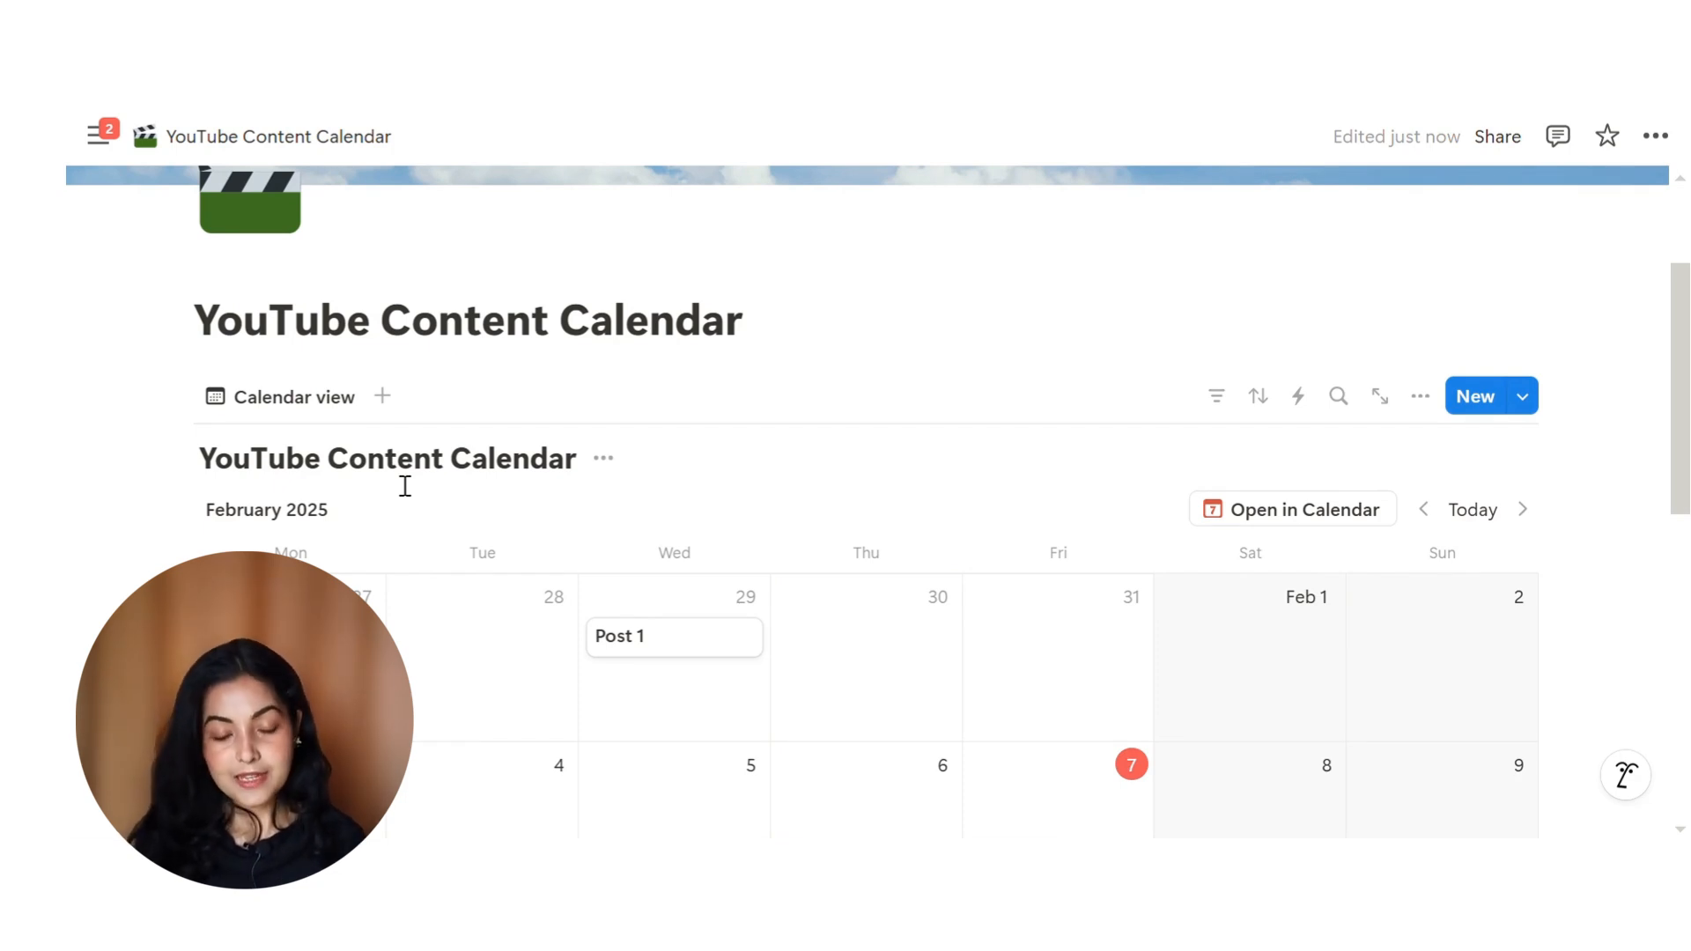
click(384, 411)
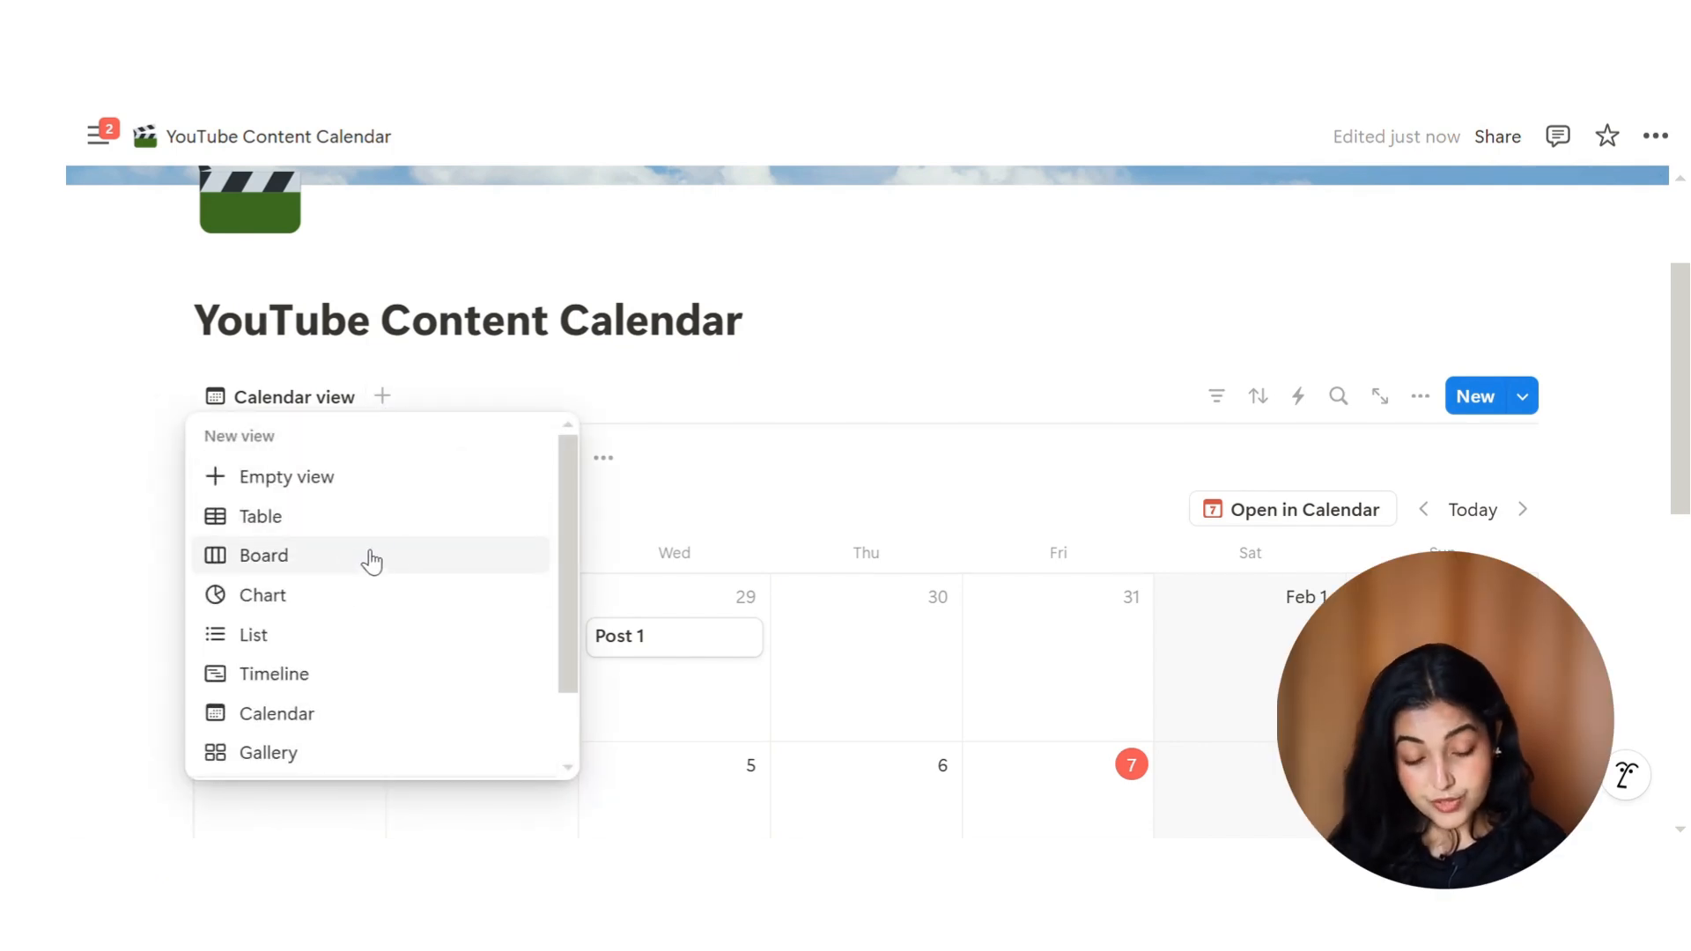
click(321, 575)
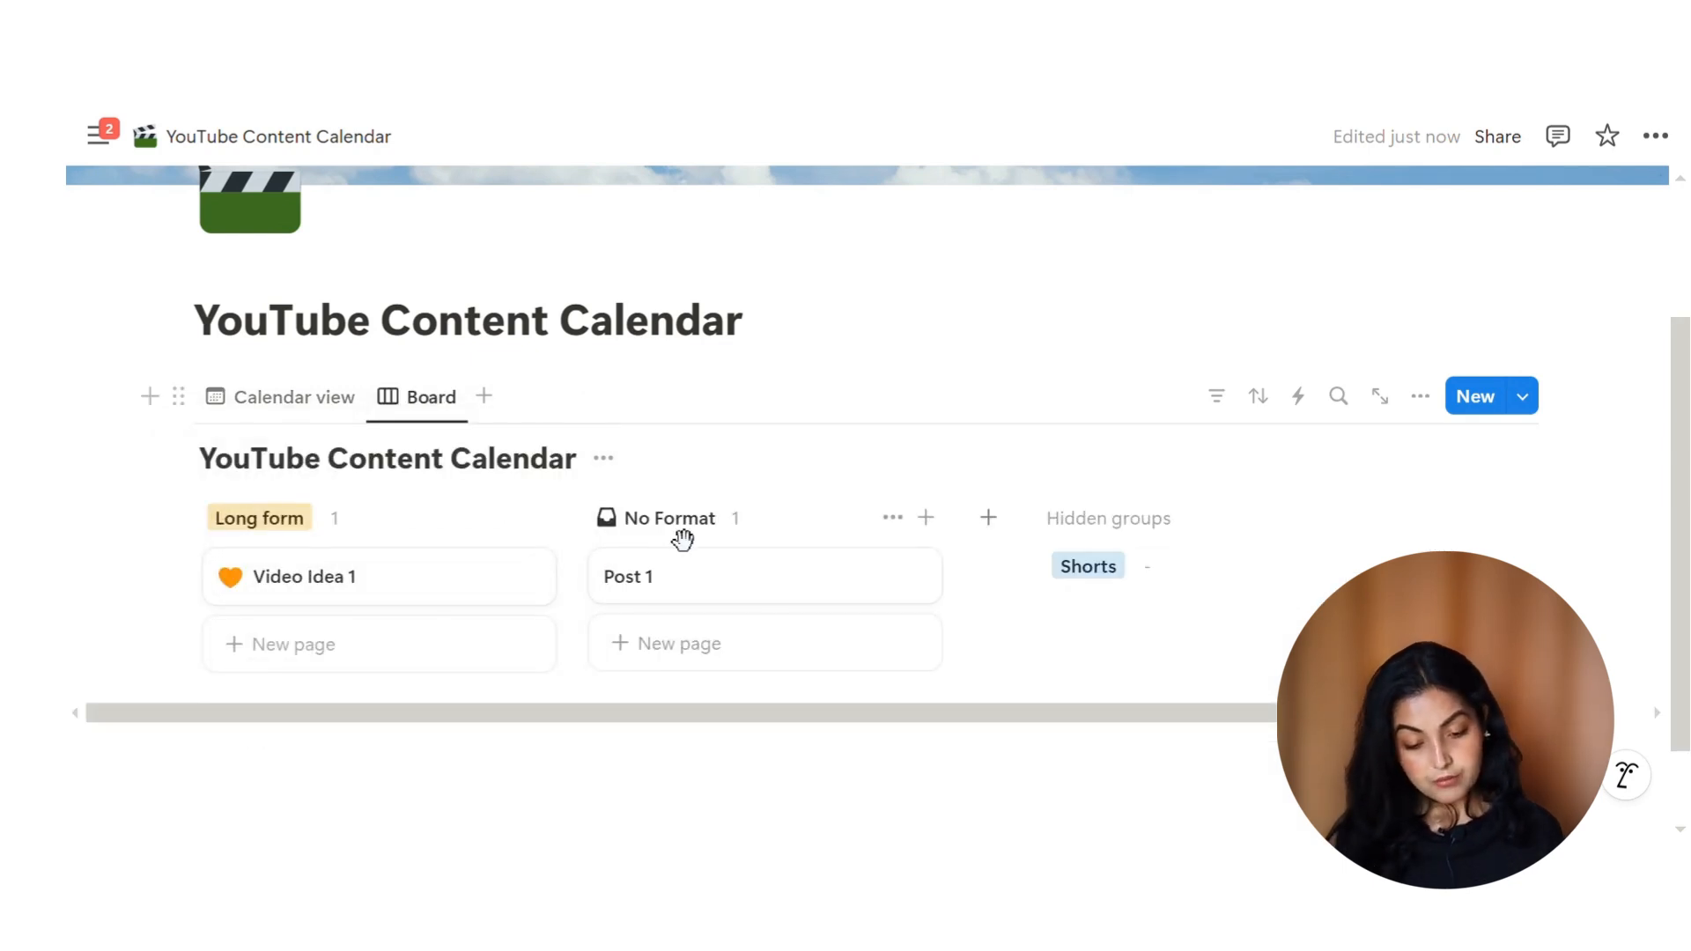
click(603, 458)
click(581, 595)
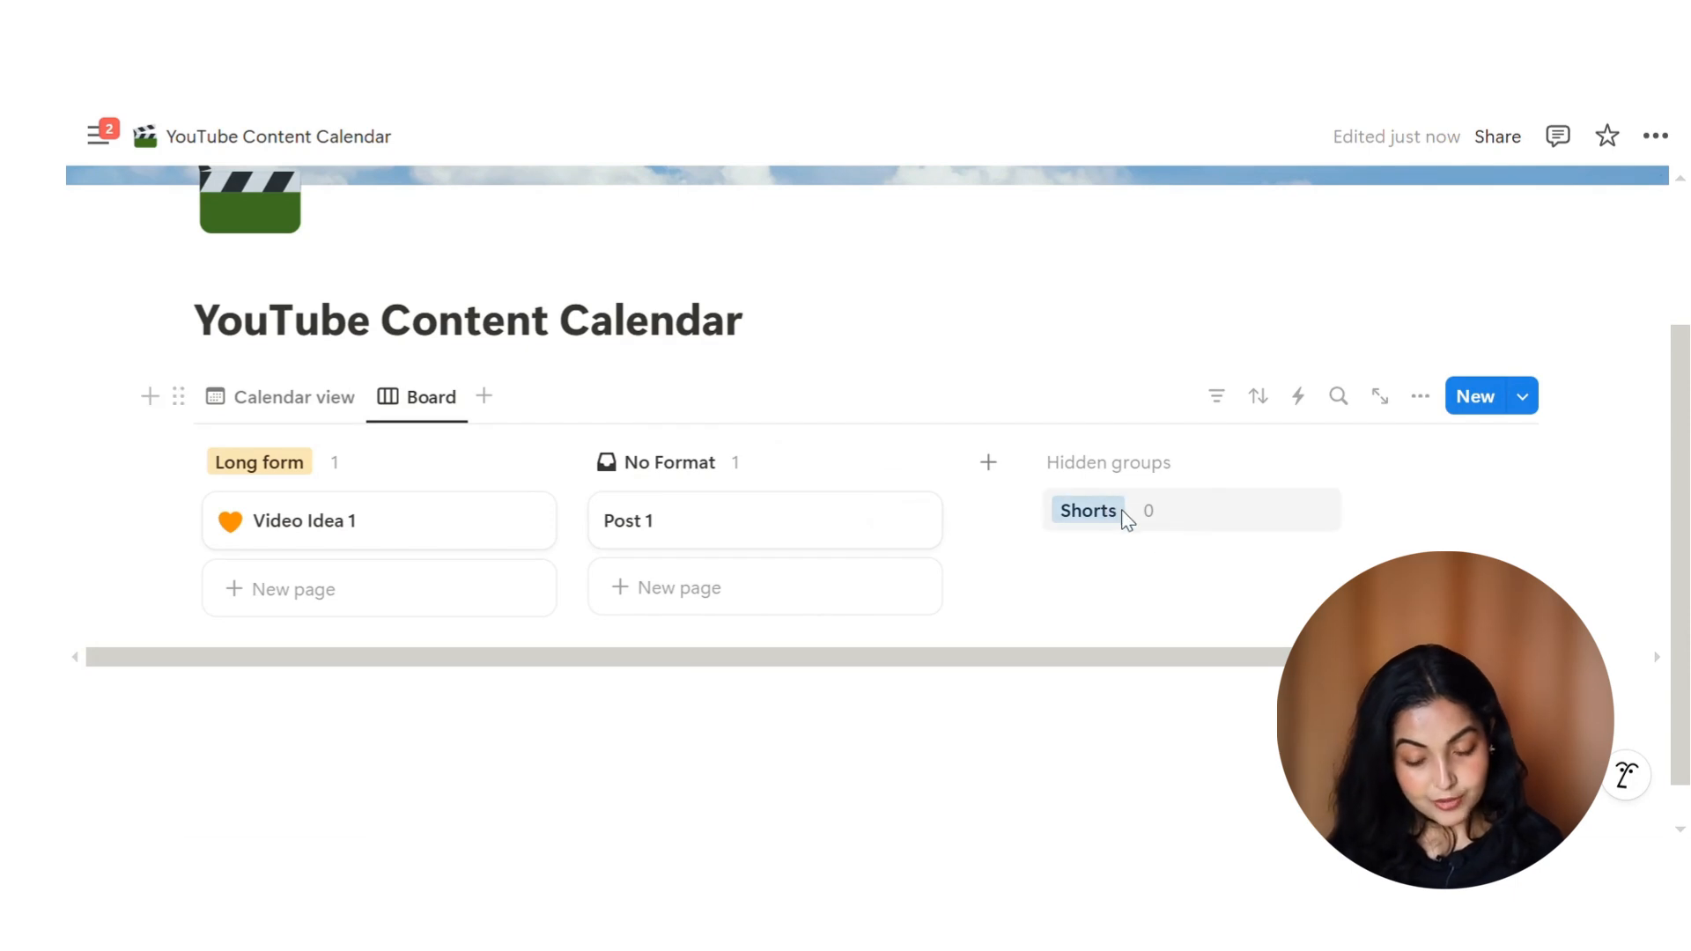
In the board's Format grouping, show the Shorts group and hide the No Format group
scroll(1128, 520, down, 1)
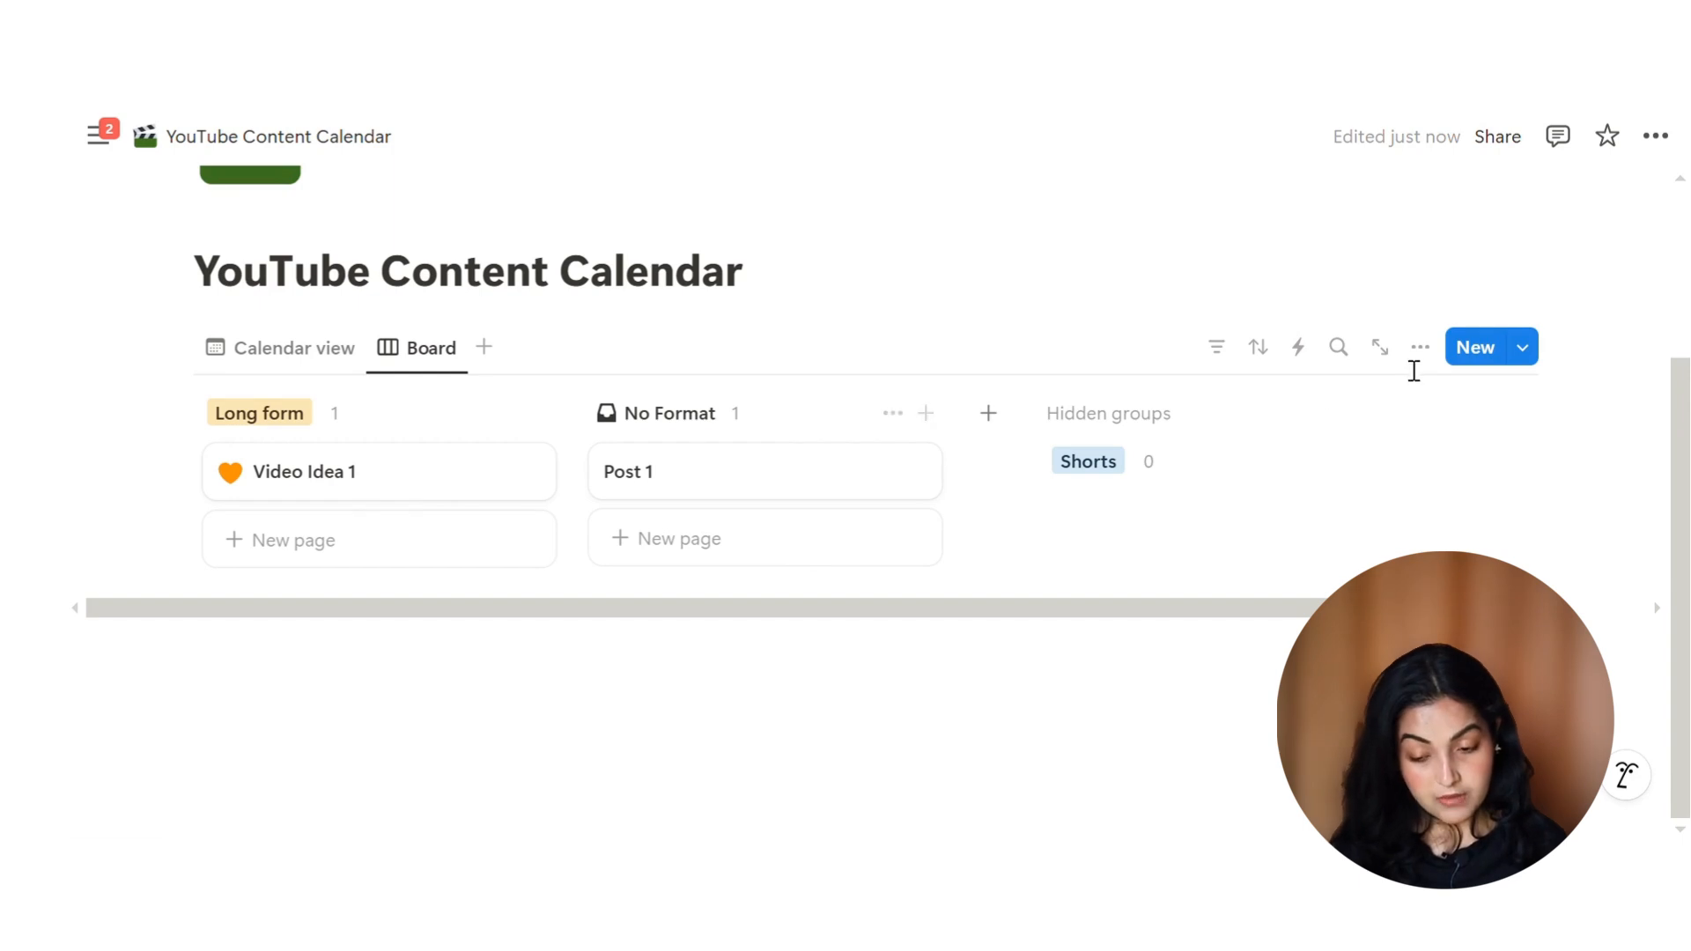
click(1419, 354)
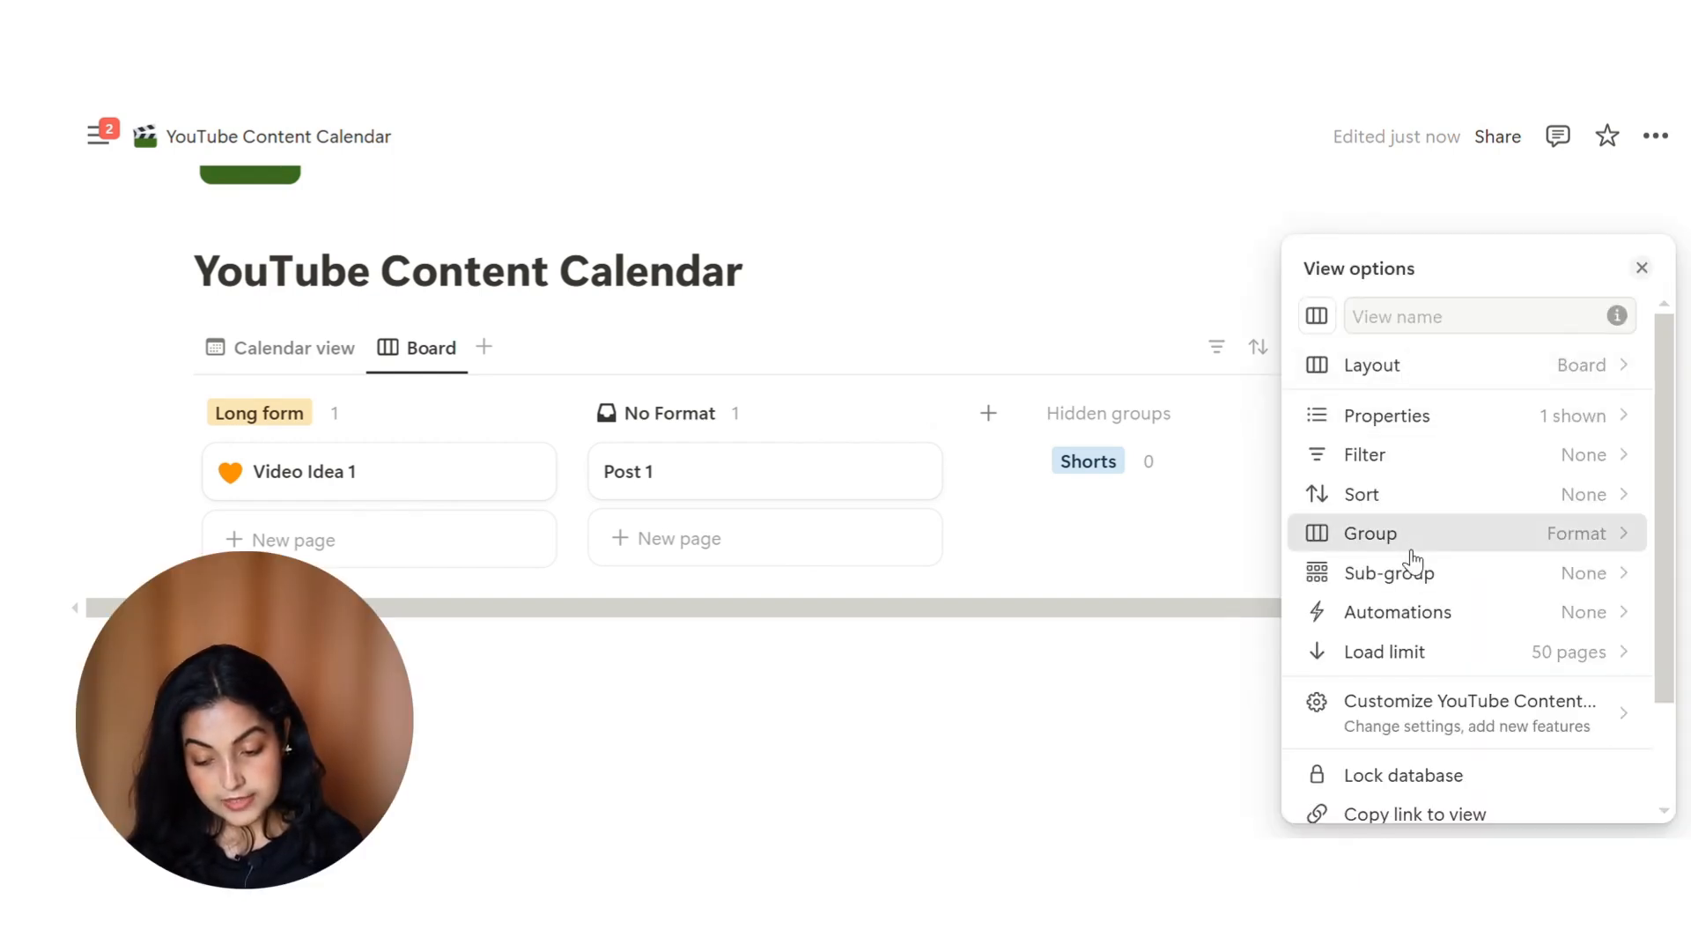
click(1410, 548)
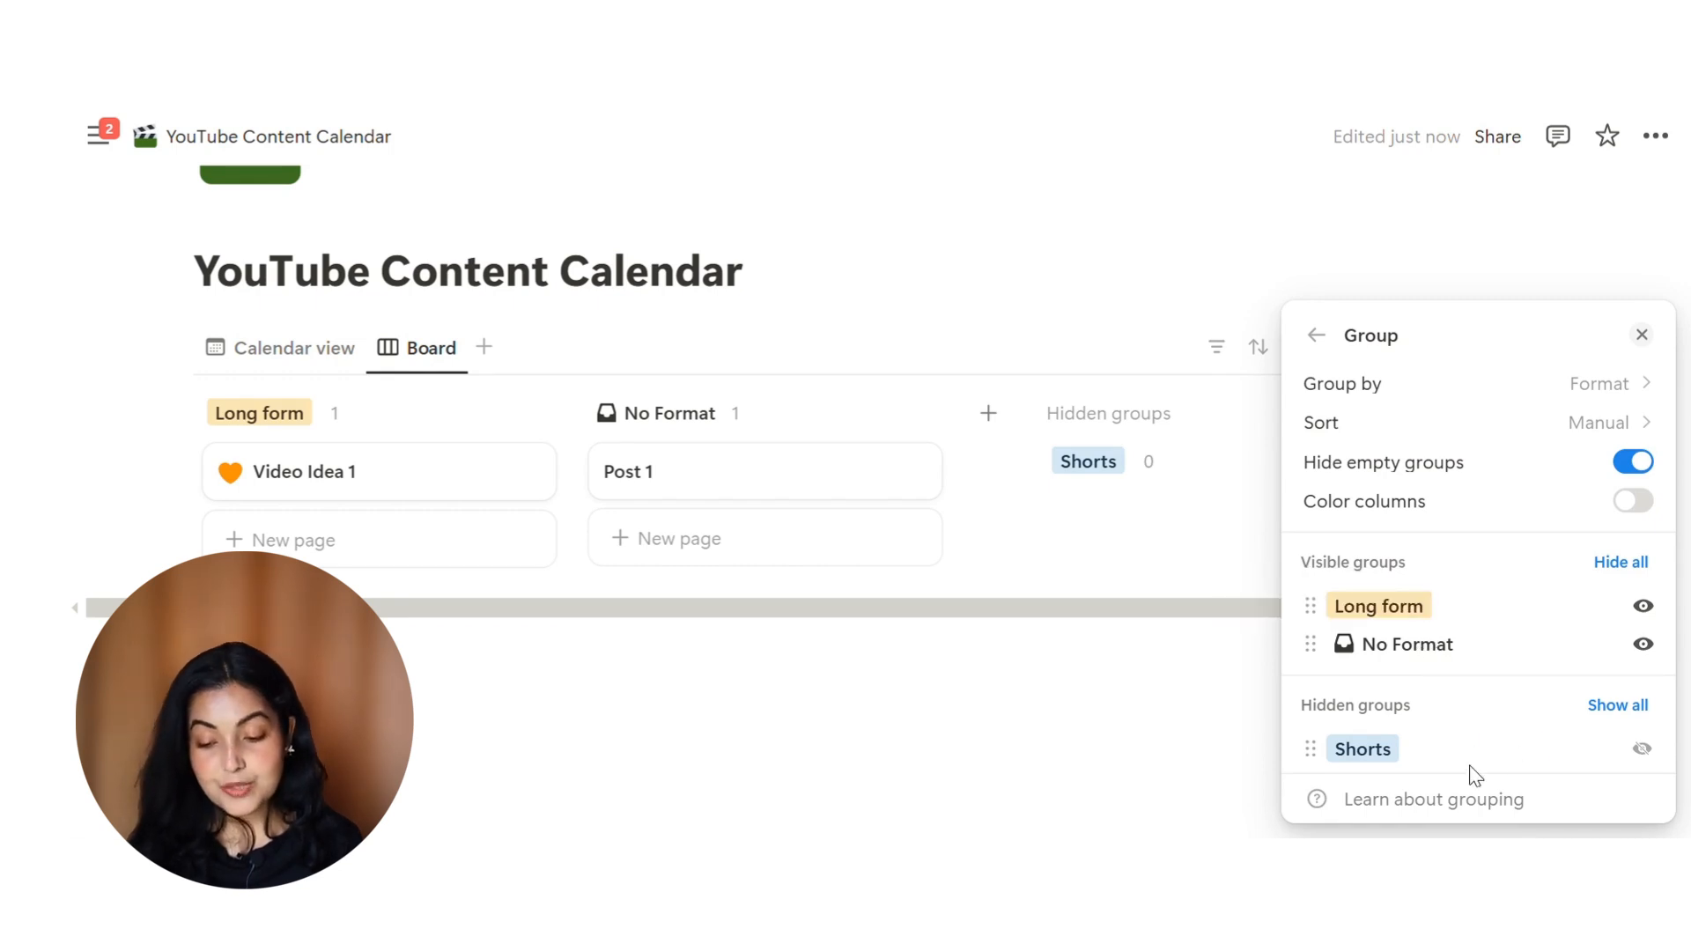
click(1641, 750)
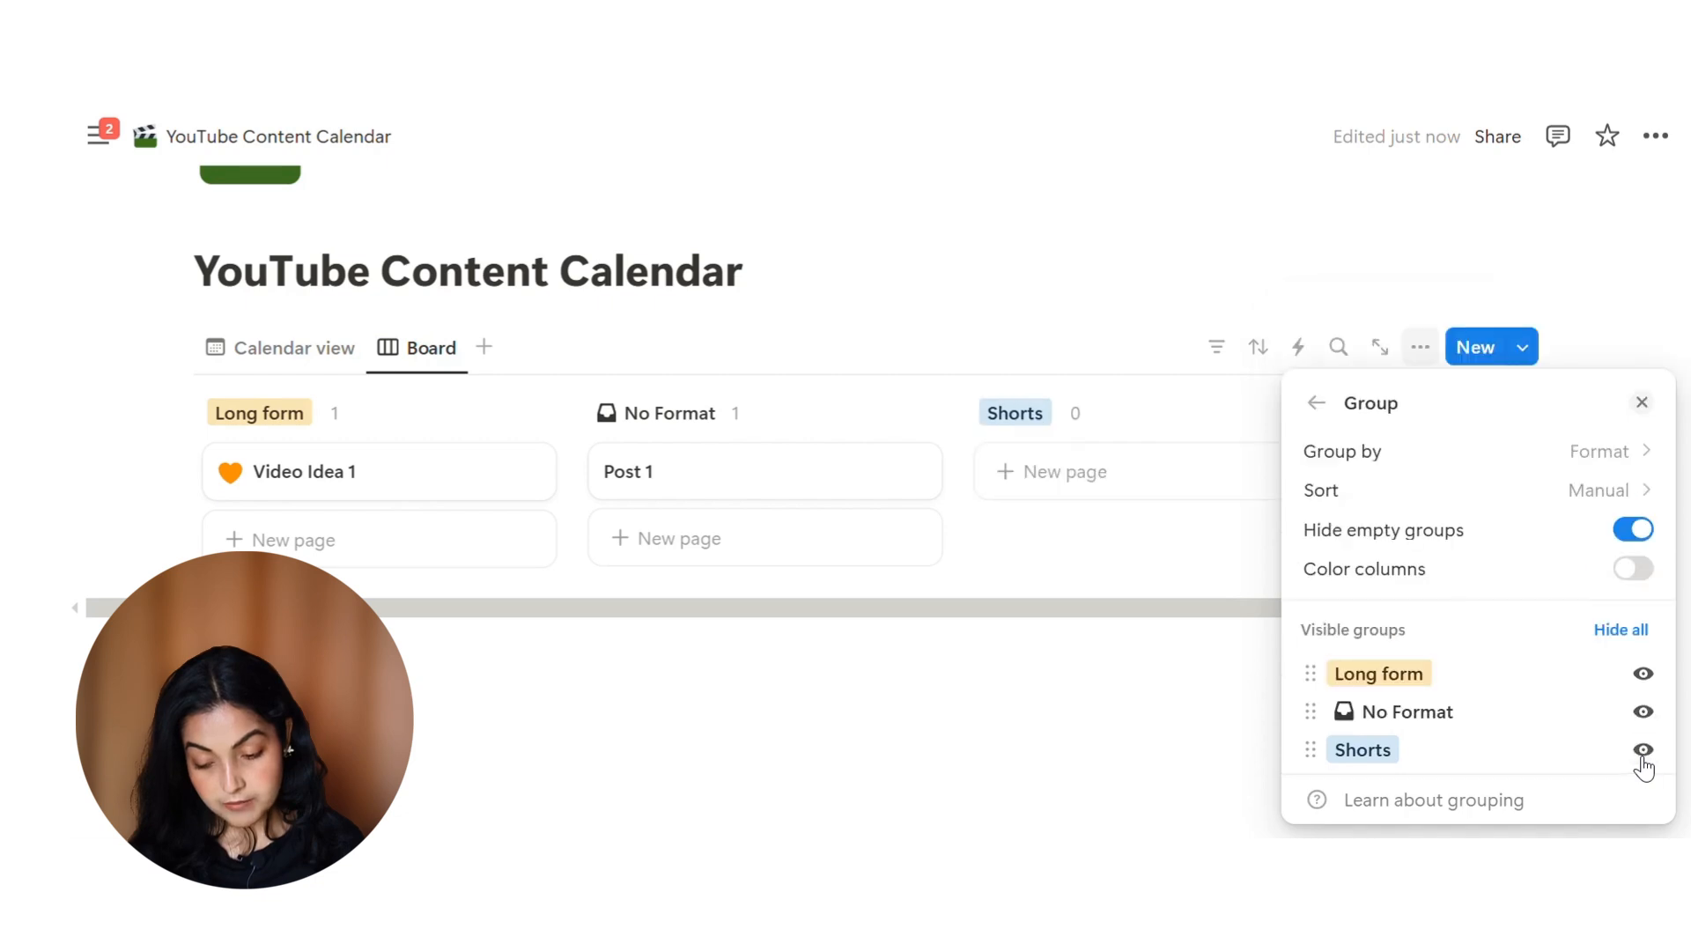
click(1643, 713)
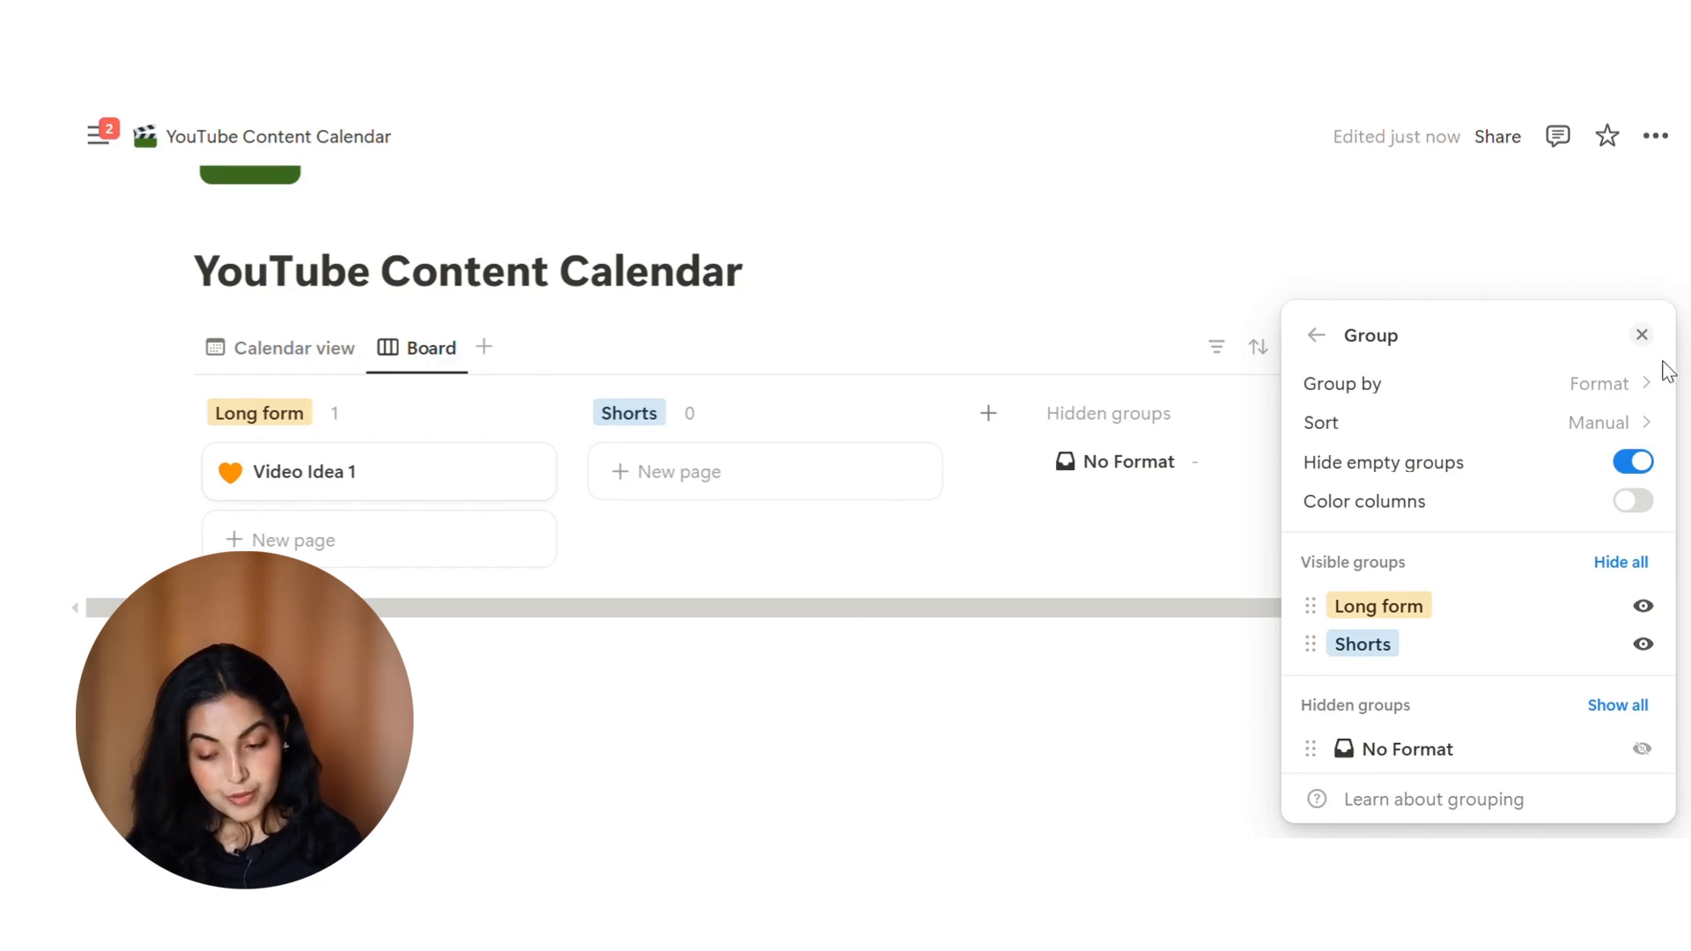
Group the board by Status and show all of its hidden status groups
click(1645, 388)
click(1449, 677)
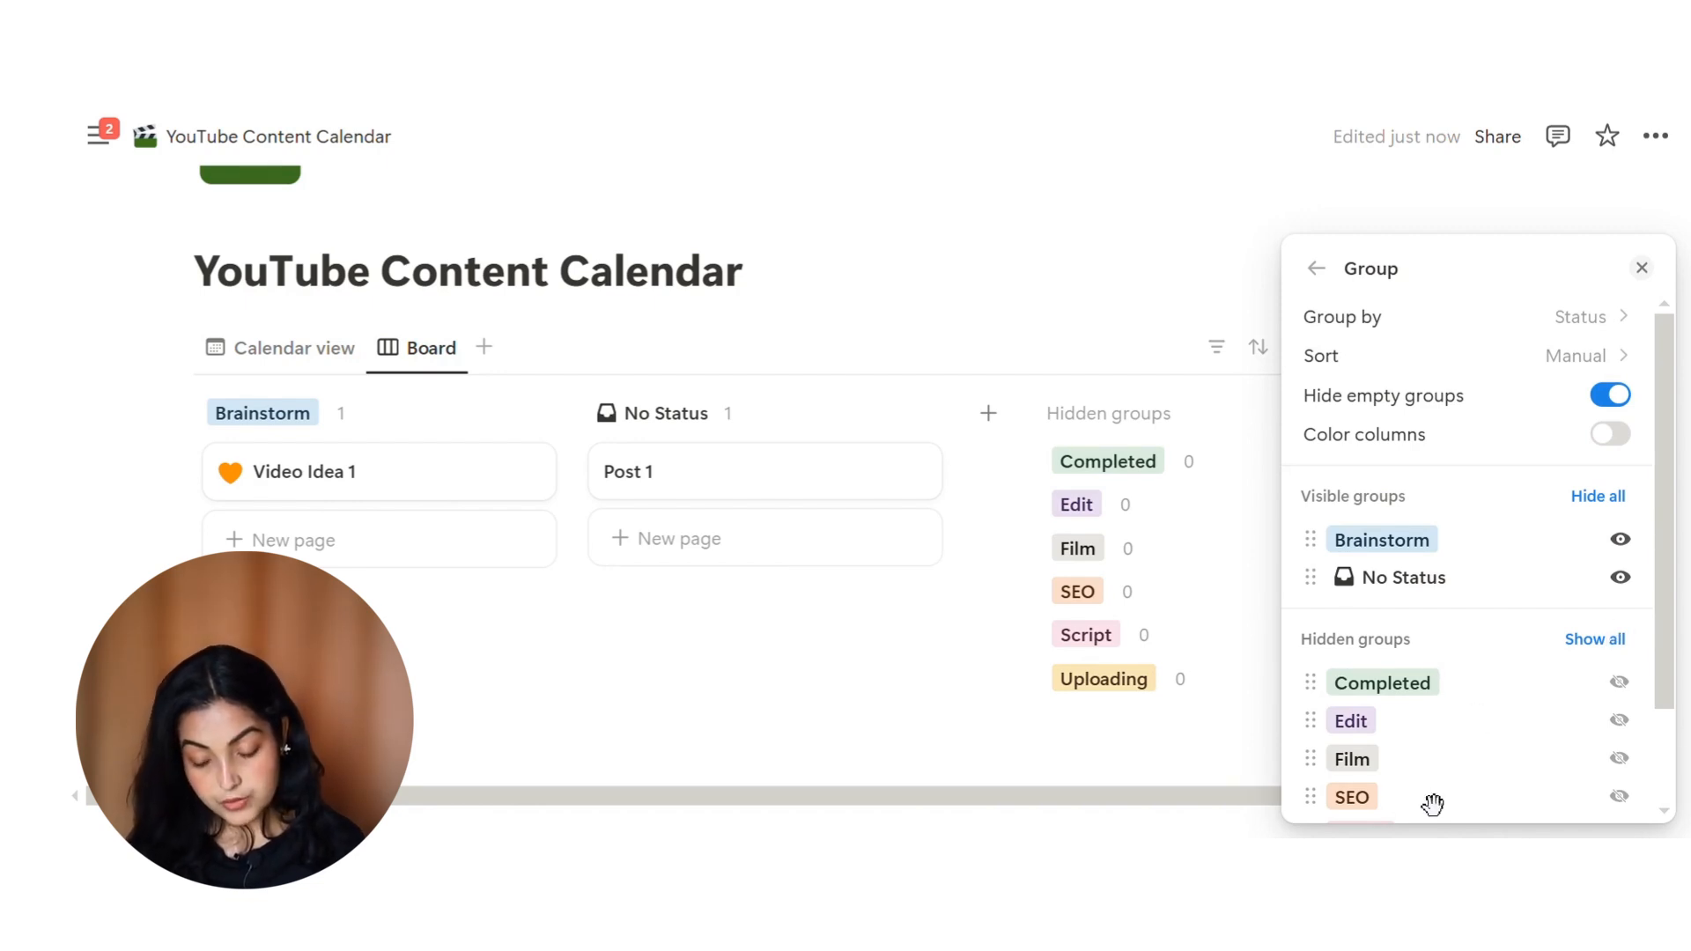
click(1595, 639)
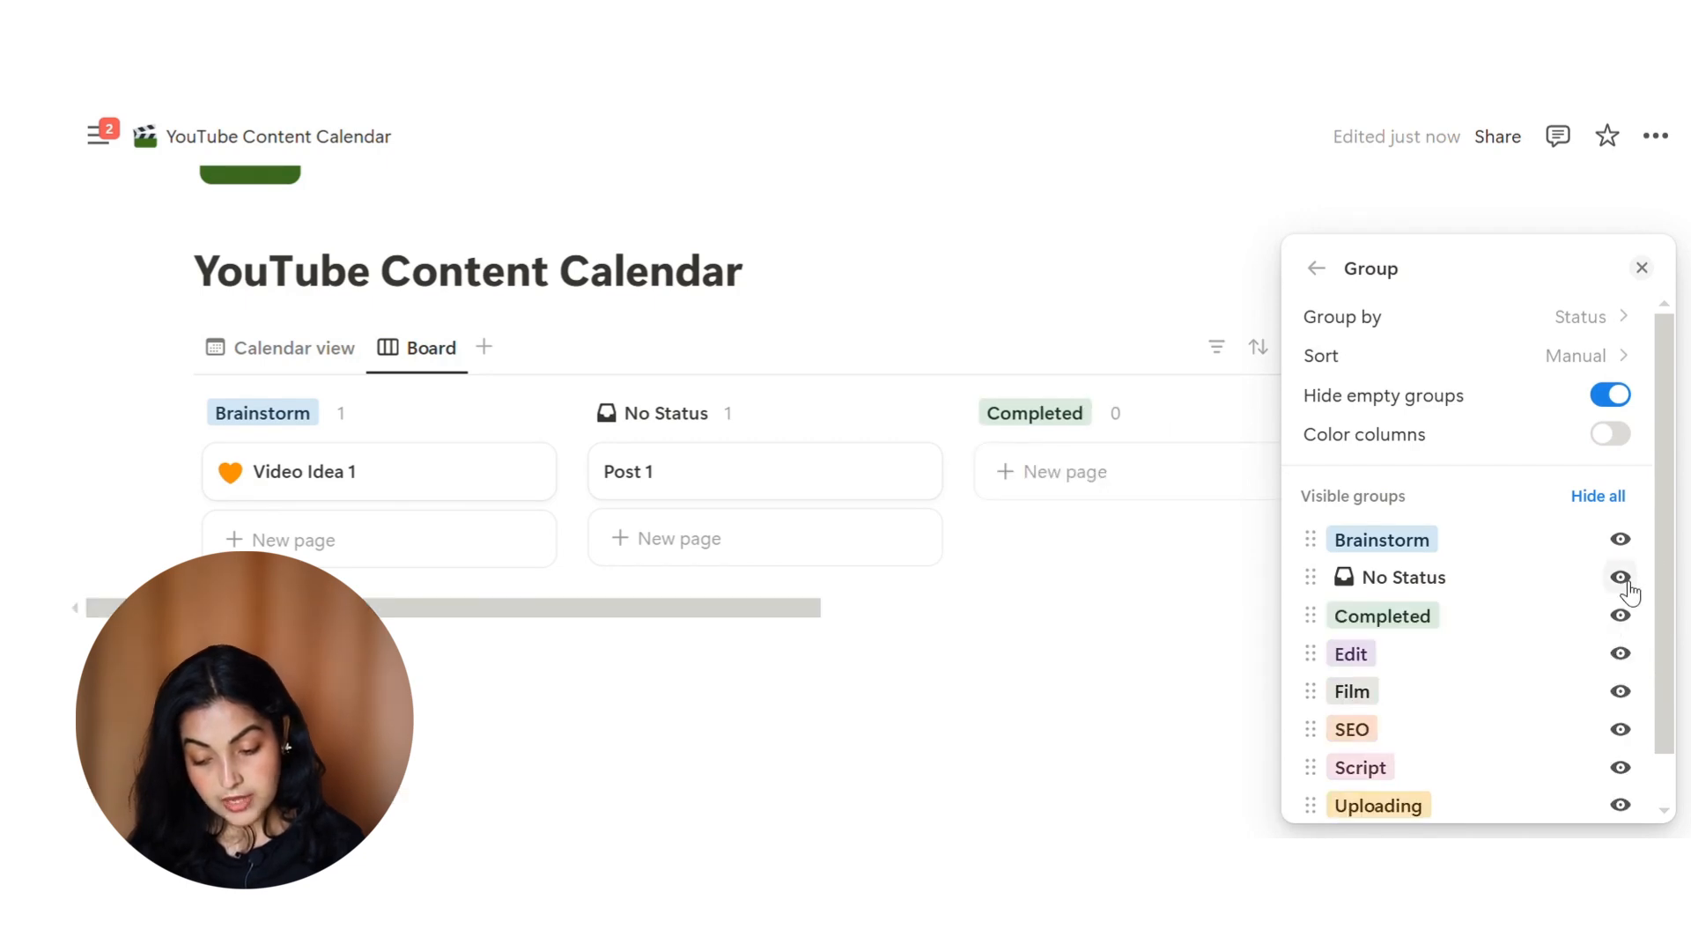
Hide the No Status group from the board and look through the remaining status columns
click(1622, 580)
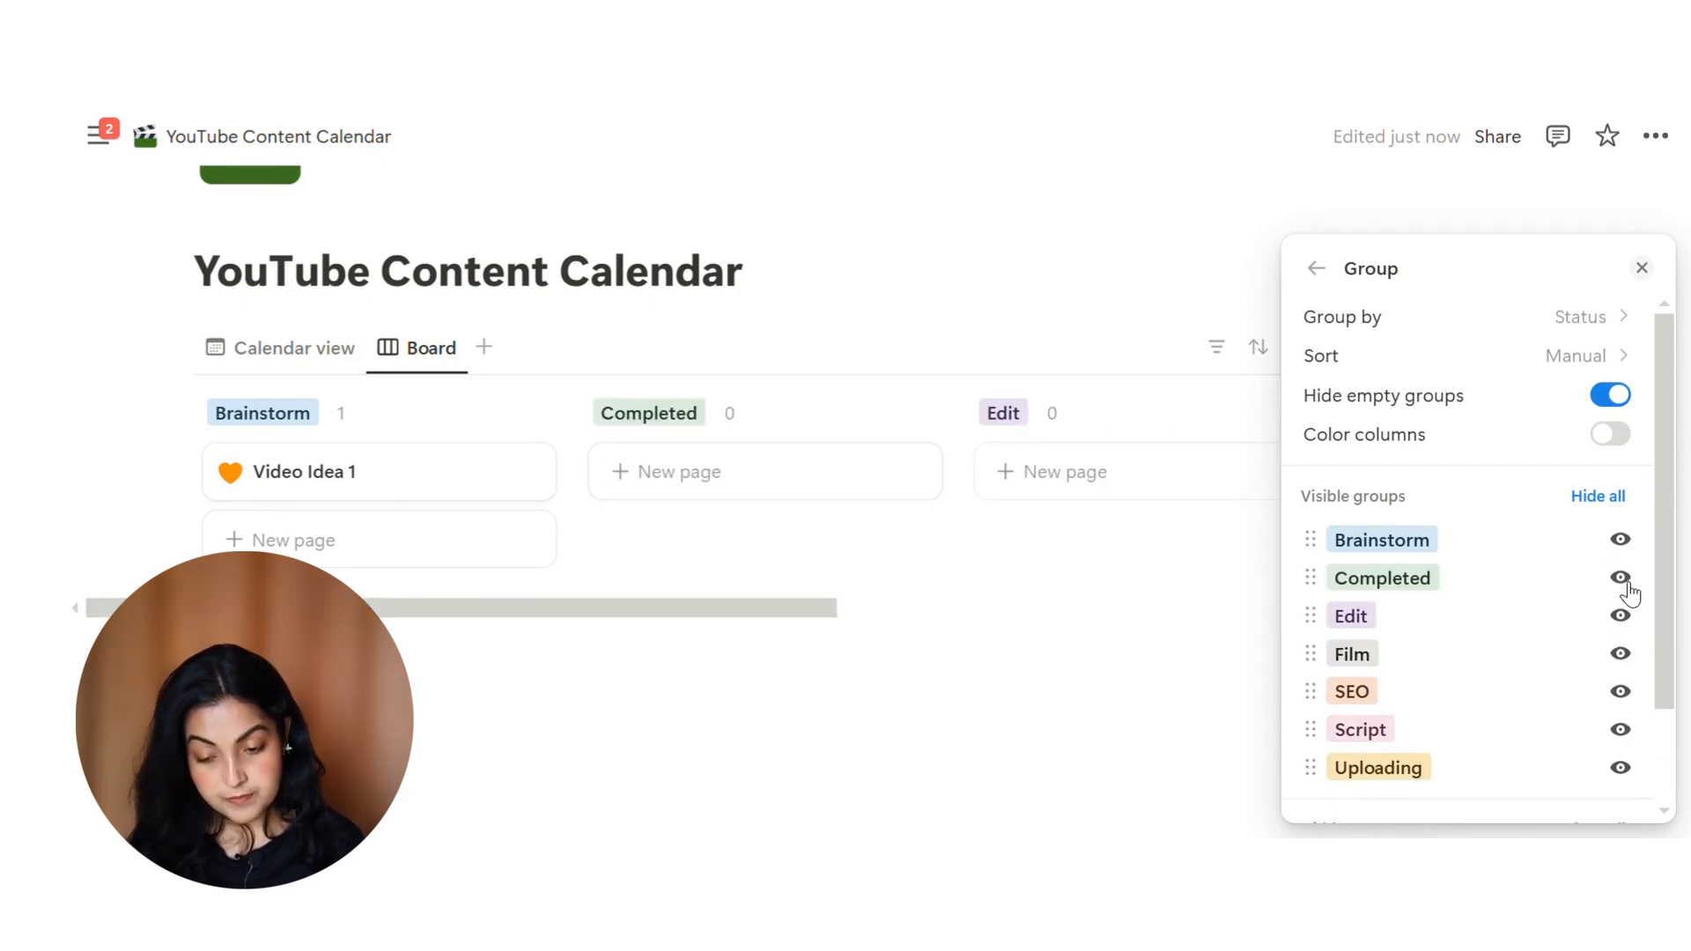
click(1190, 223)
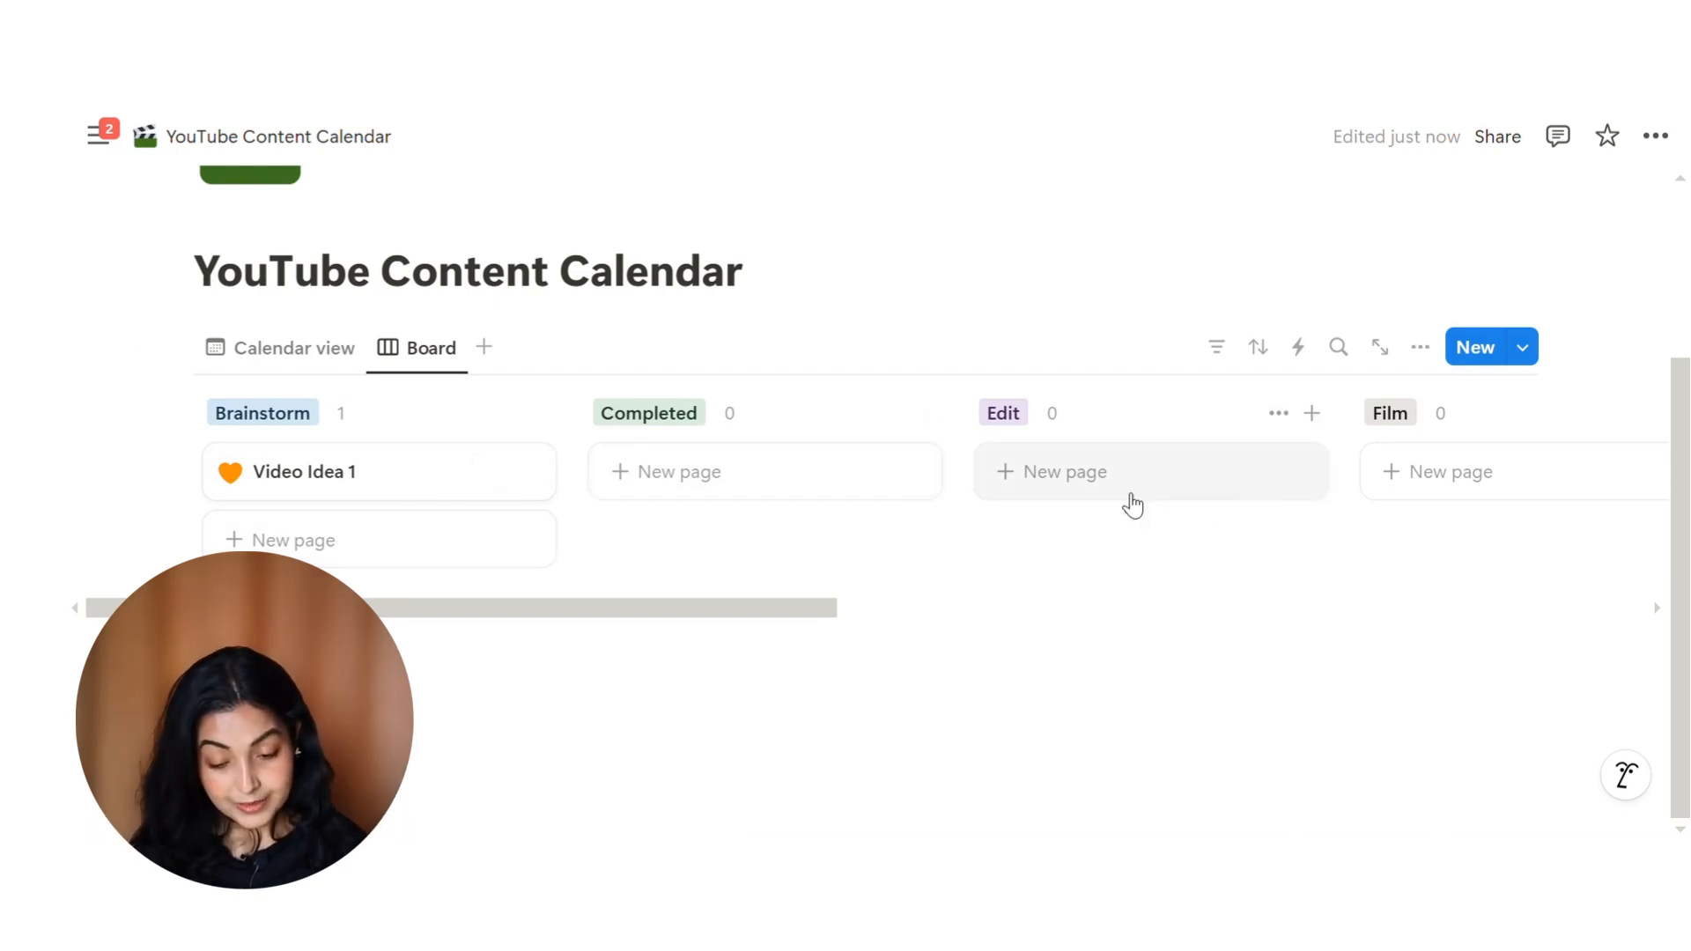
scroll(875, 495, right, 10)
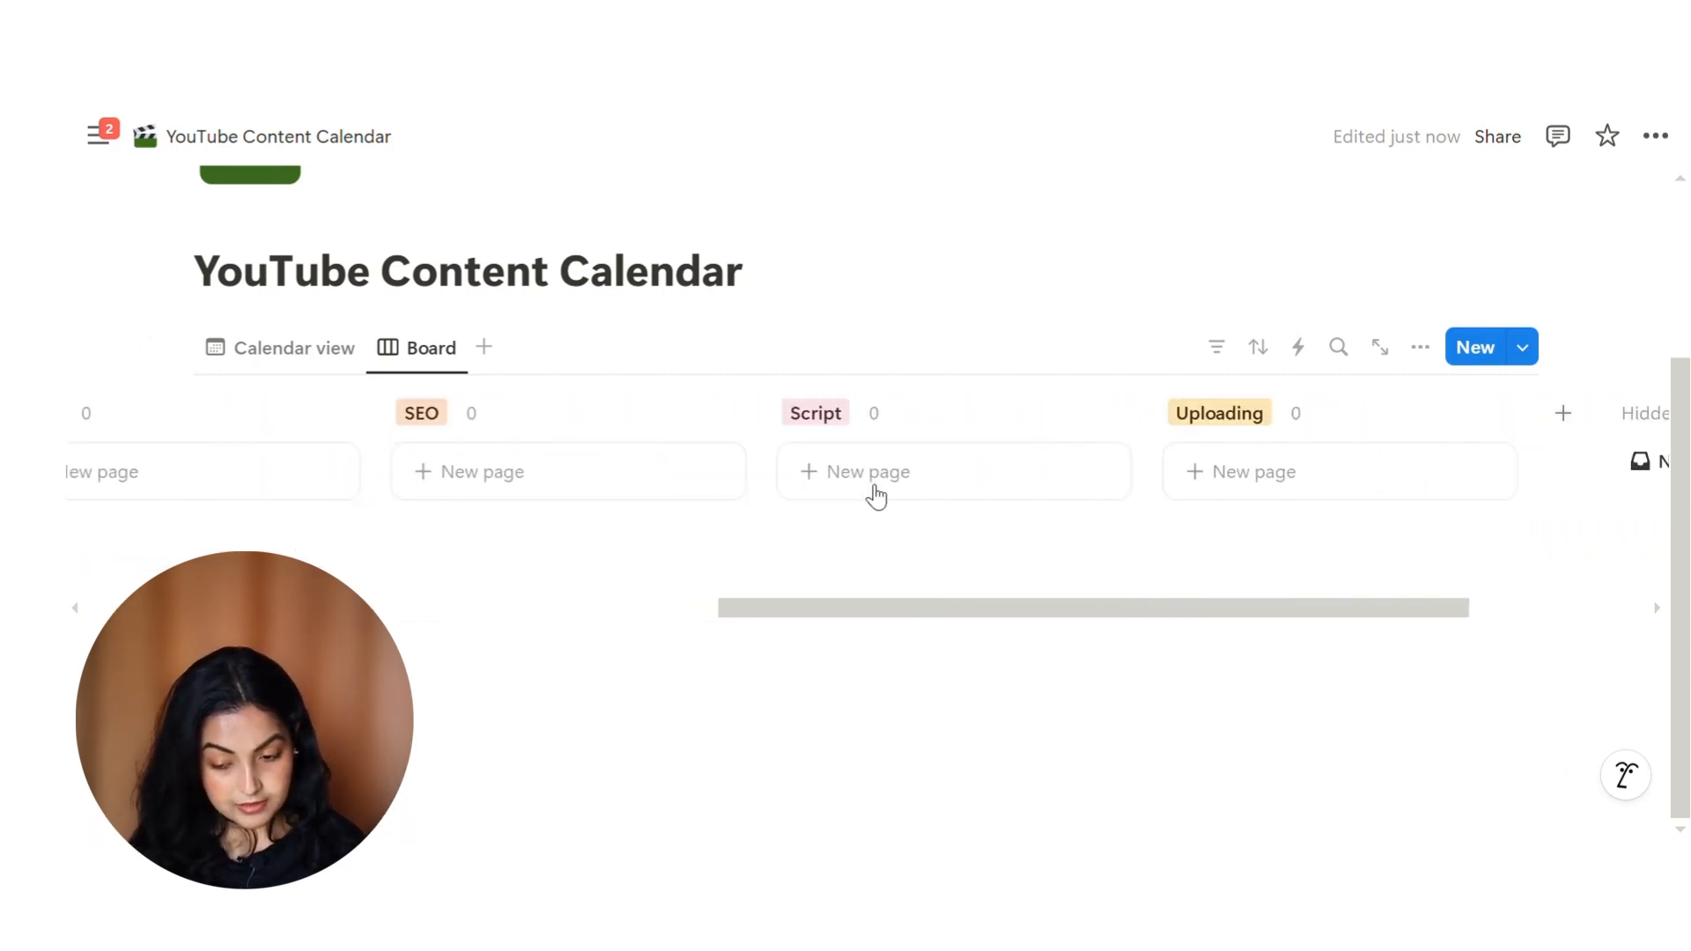
scroll(876, 495, left, 10)
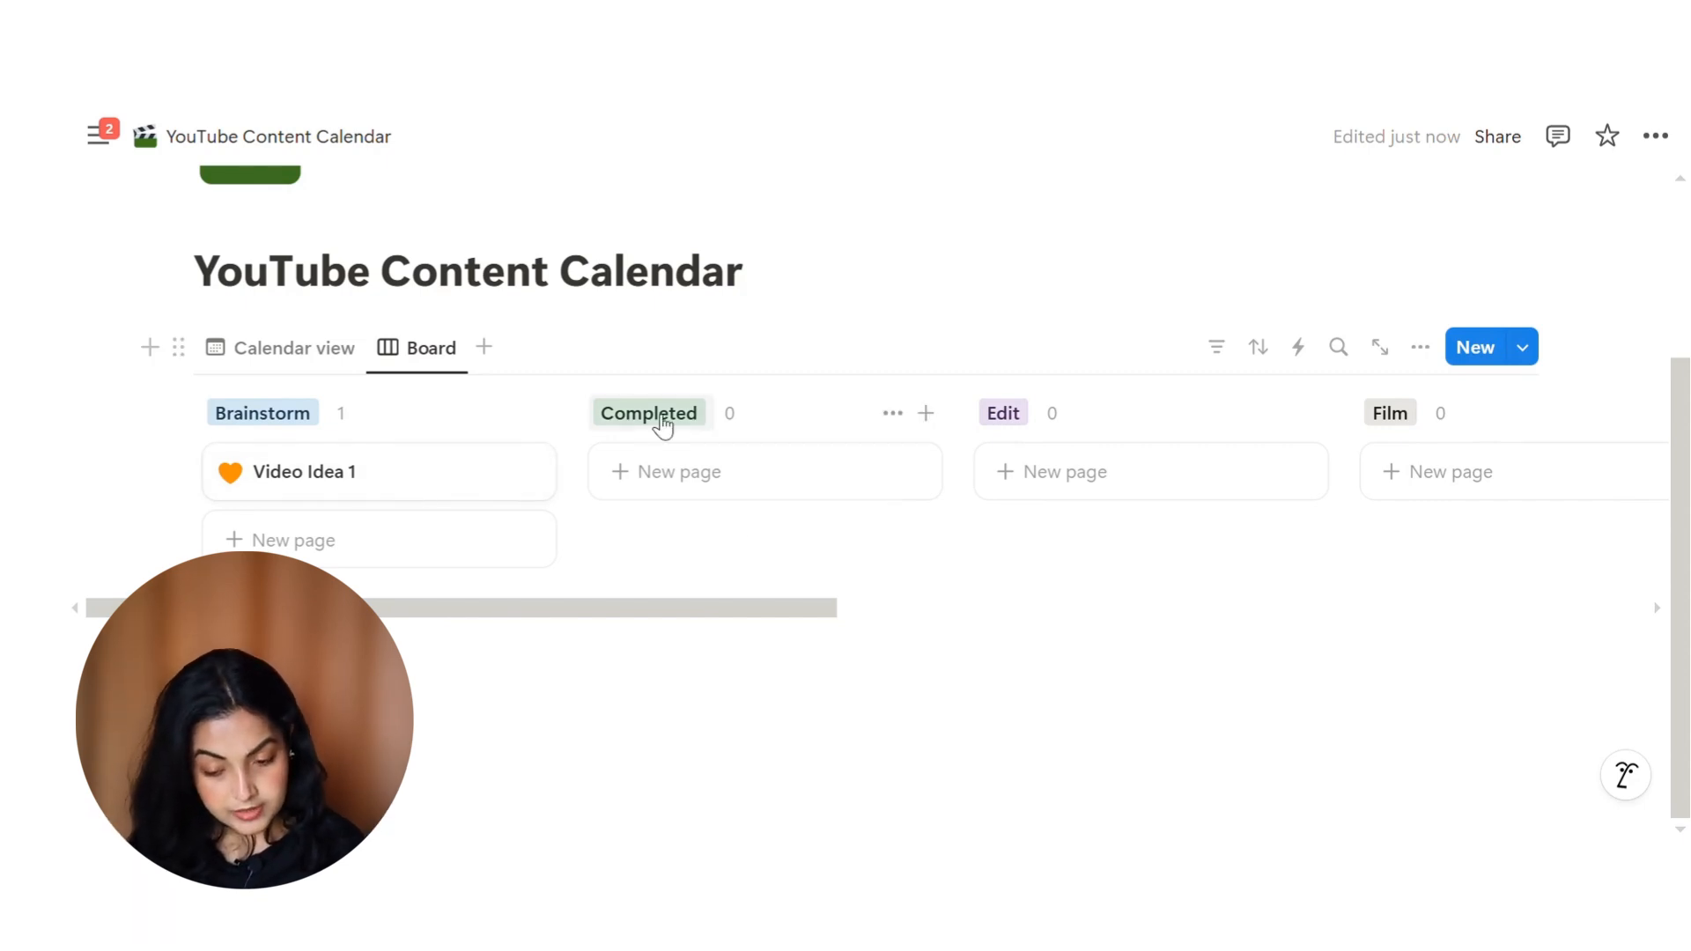
Reorder the board's status columns to Brainstorm, Script, Film, Edit, SEO, Uploading, Completed
drag(663, 425, 1494, 441)
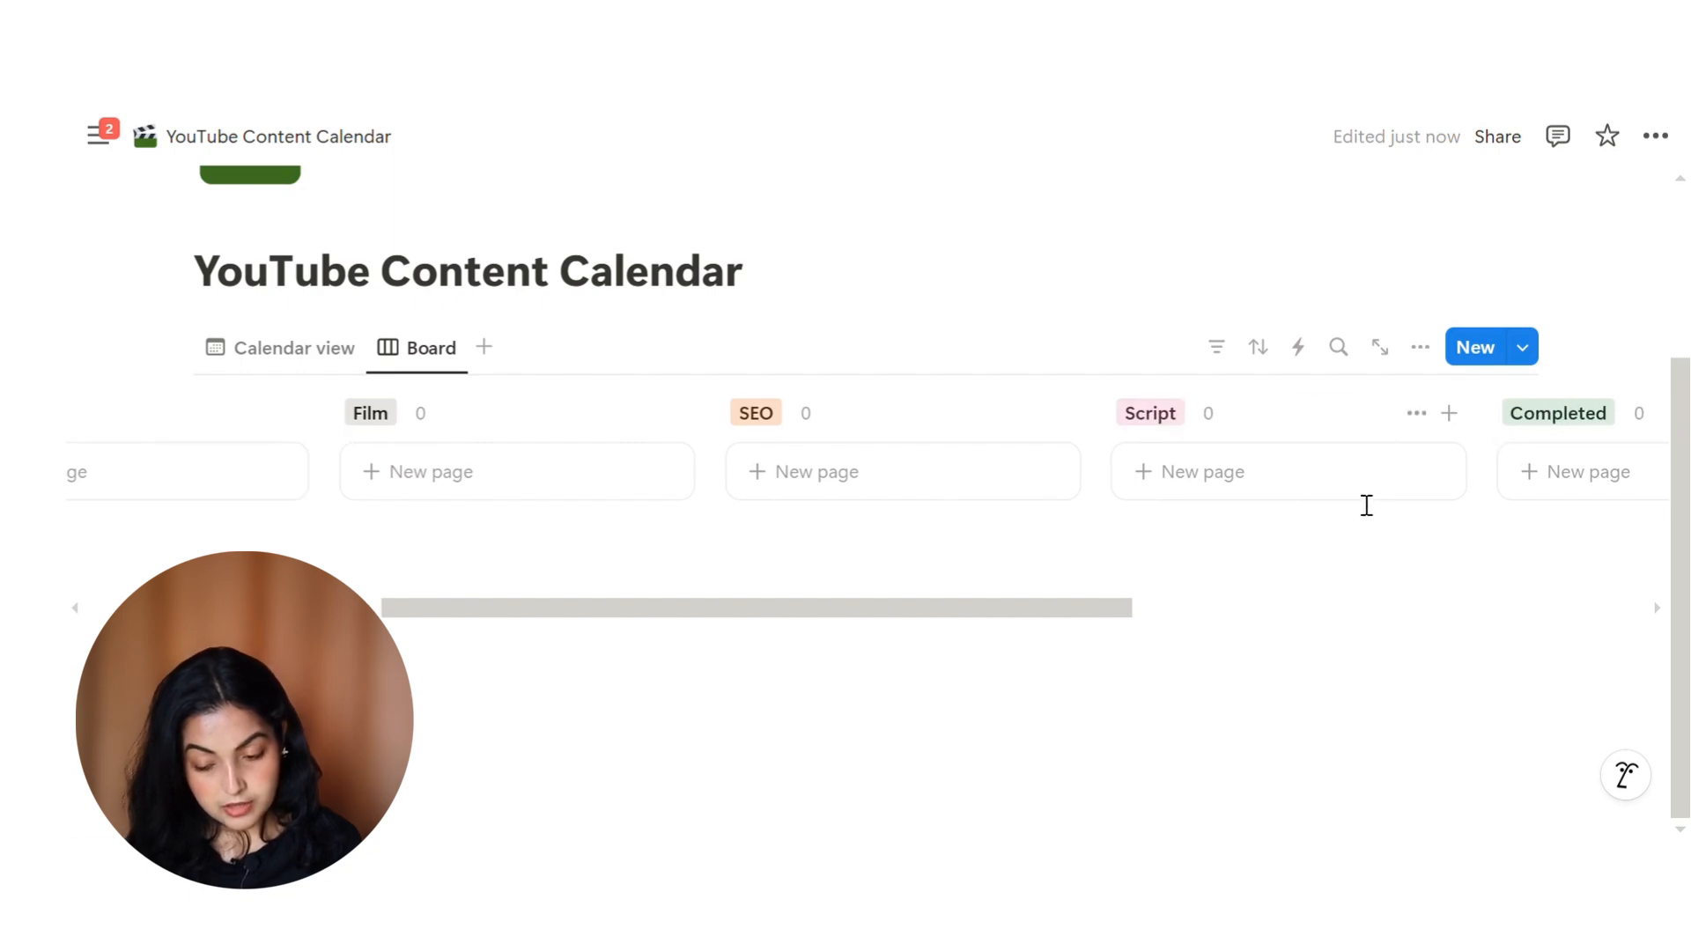
drag(1161, 412, 407, 409)
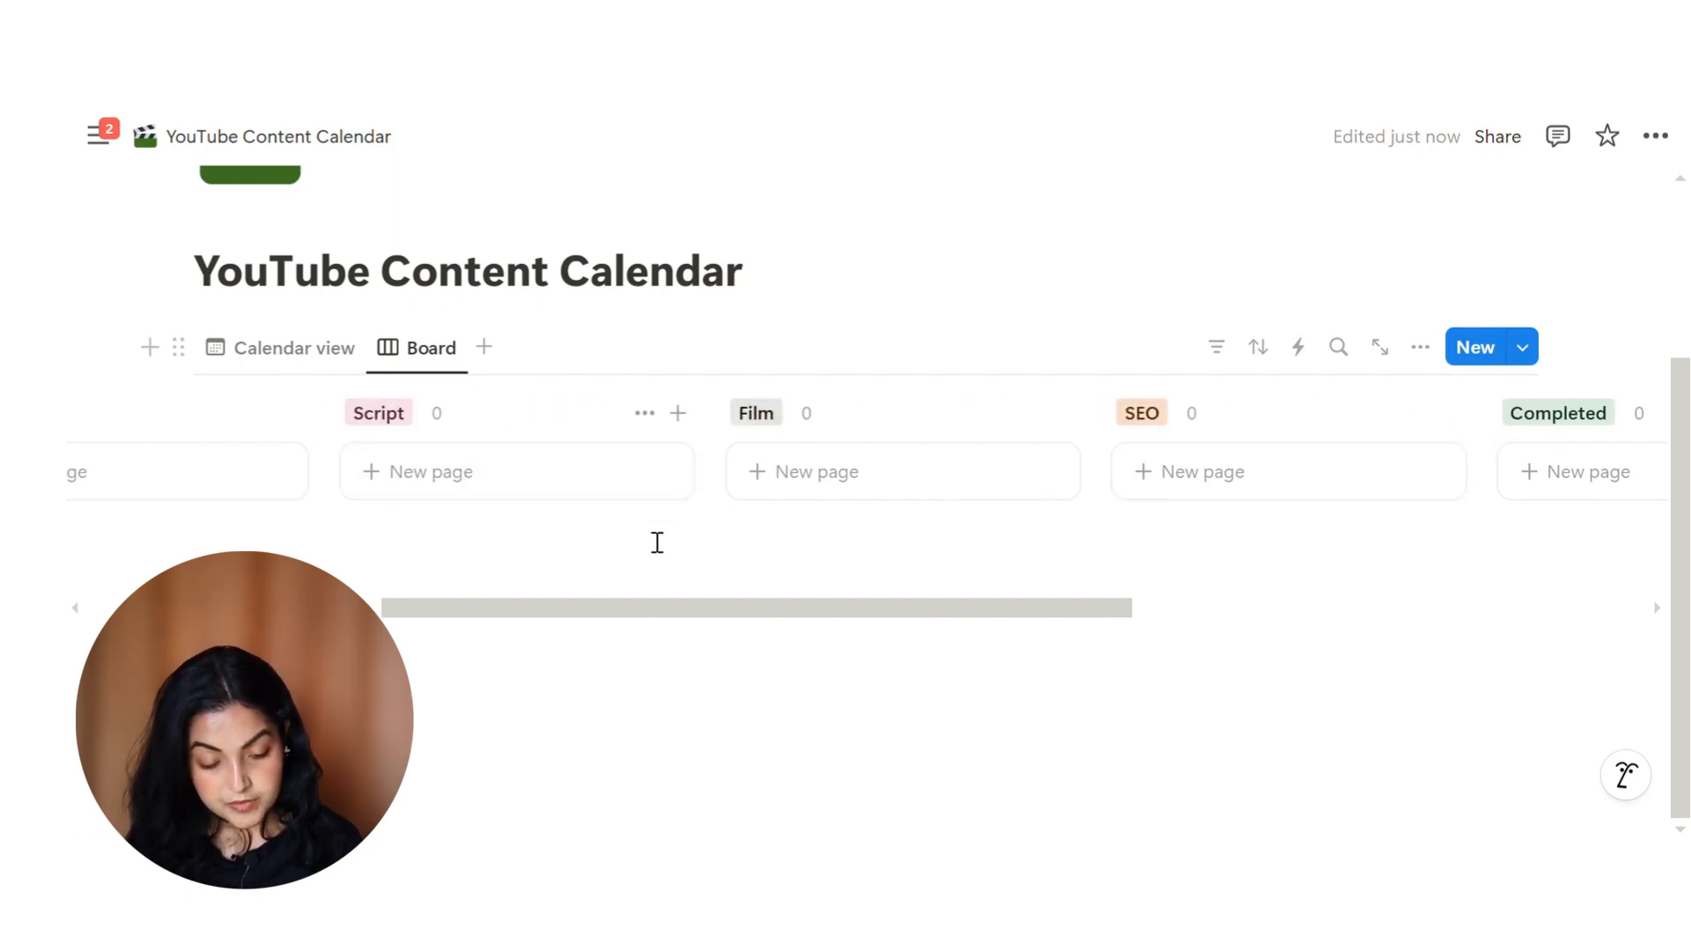
scroll(657, 543, left, 5)
drag(898, 438, 520, 404)
scroll(1040, 528, right, 5)
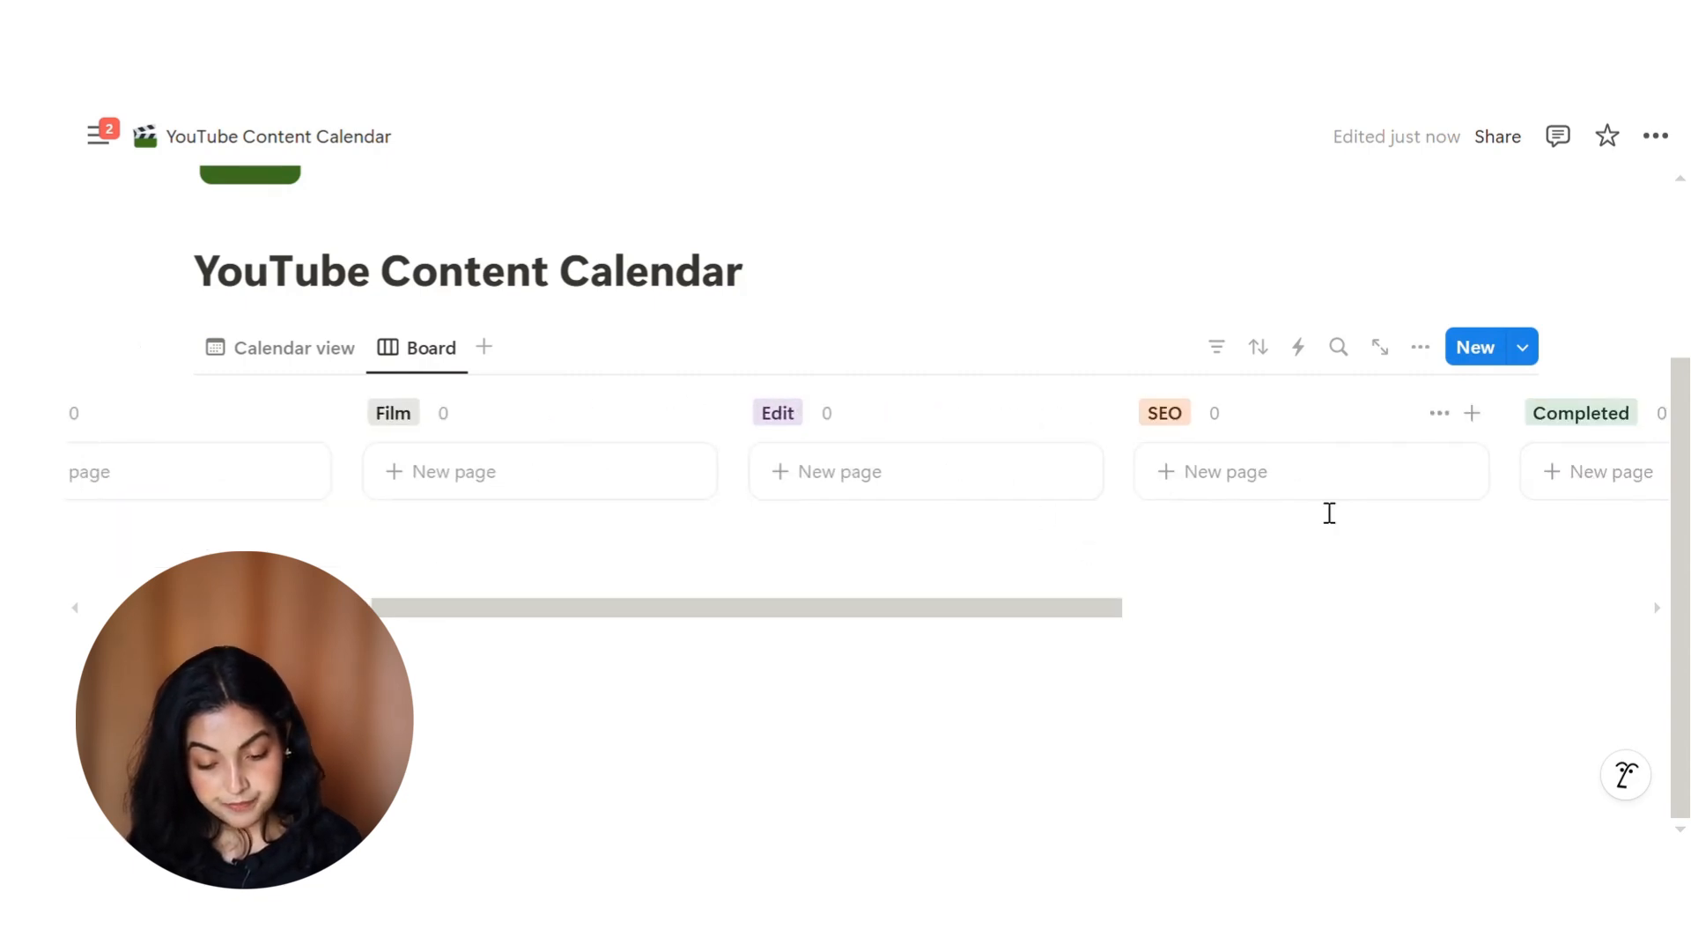
scroll(1313, 502, right, 4)
scroll(1370, 510, right, 4)
drag(1344, 419, 1118, 462)
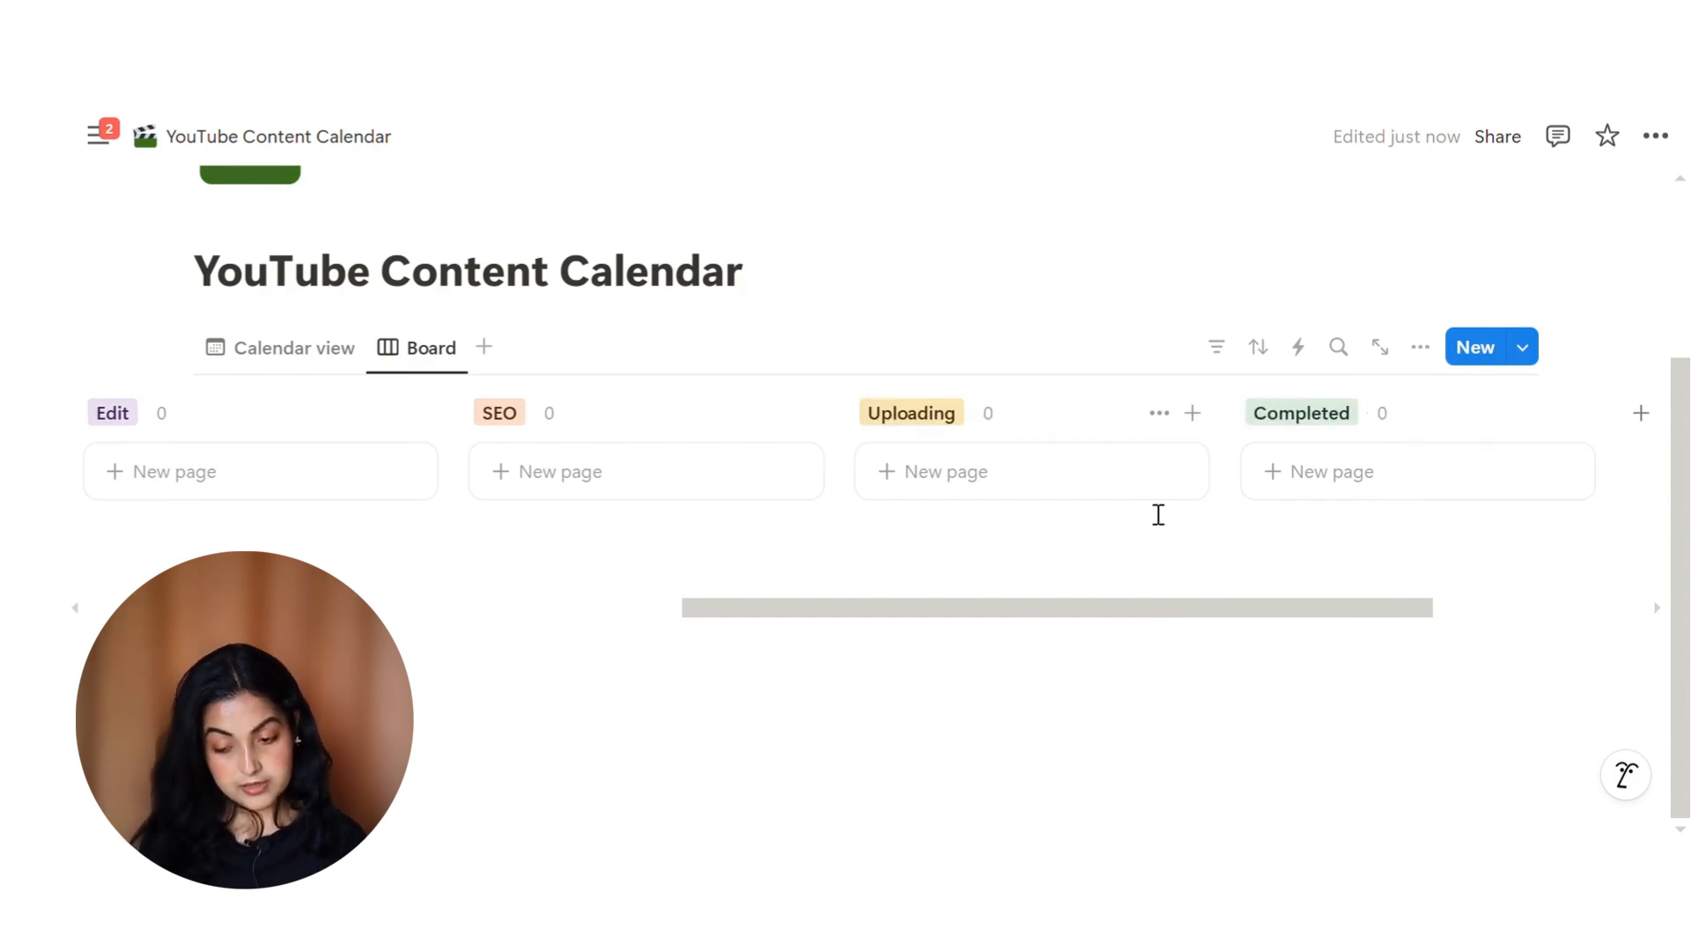
Move the Video Idea 1 card from Brainstorm to Script and from there to the Film column
scroll(1158, 515, left, 10)
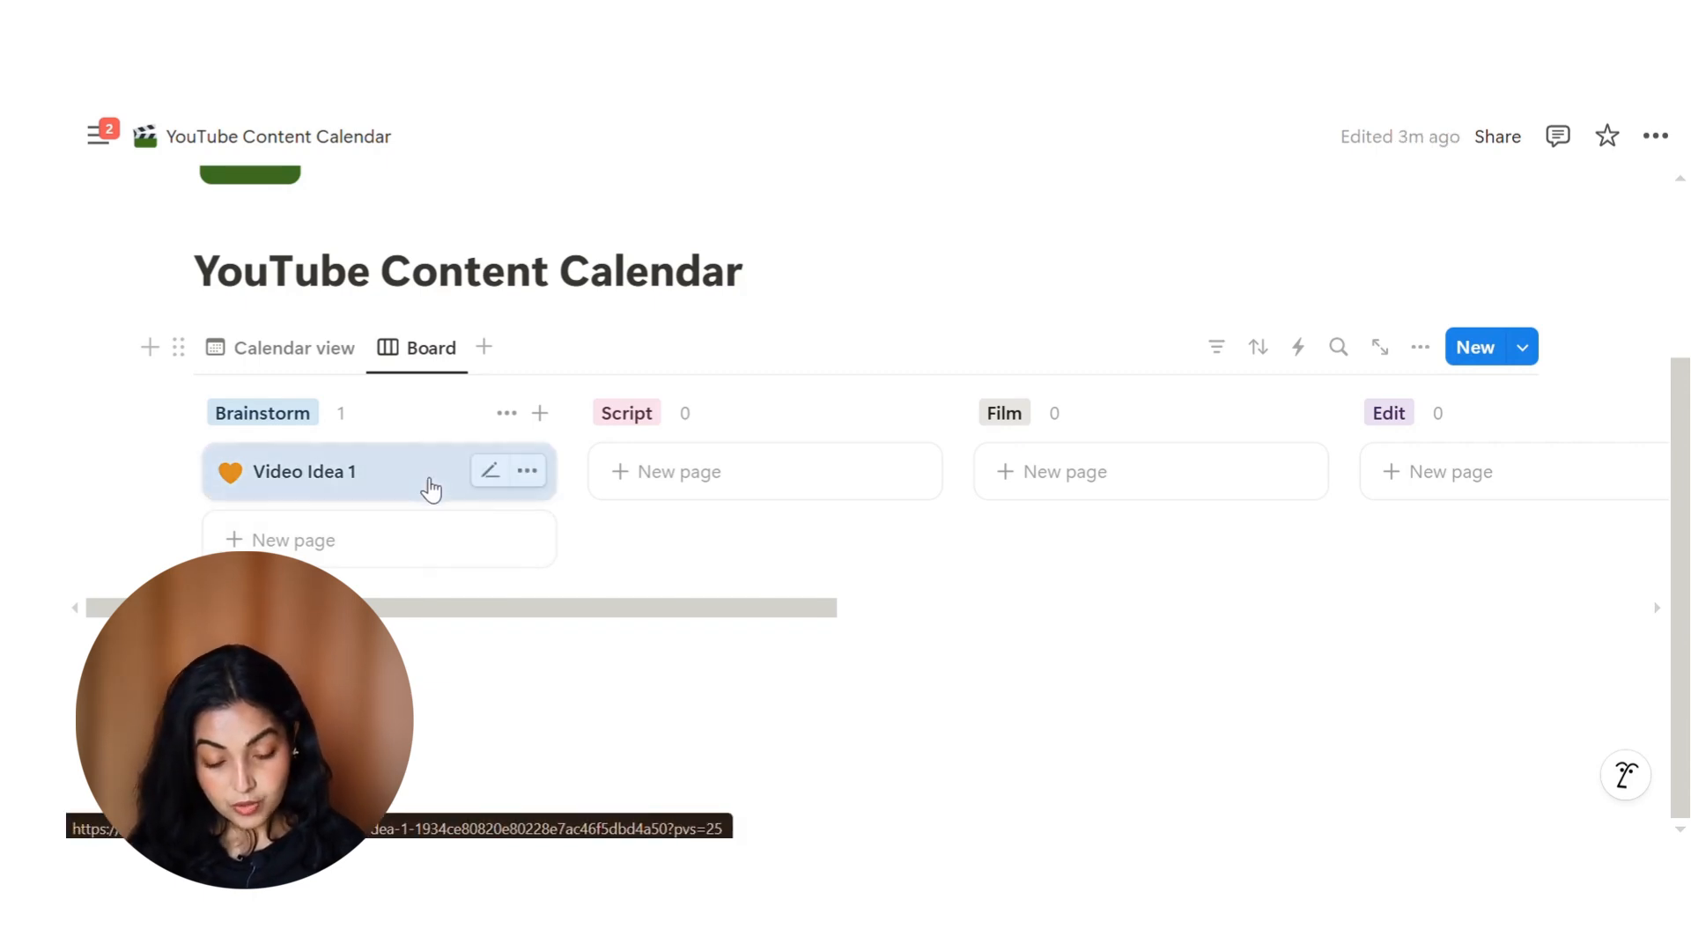
drag(431, 490, 713, 504)
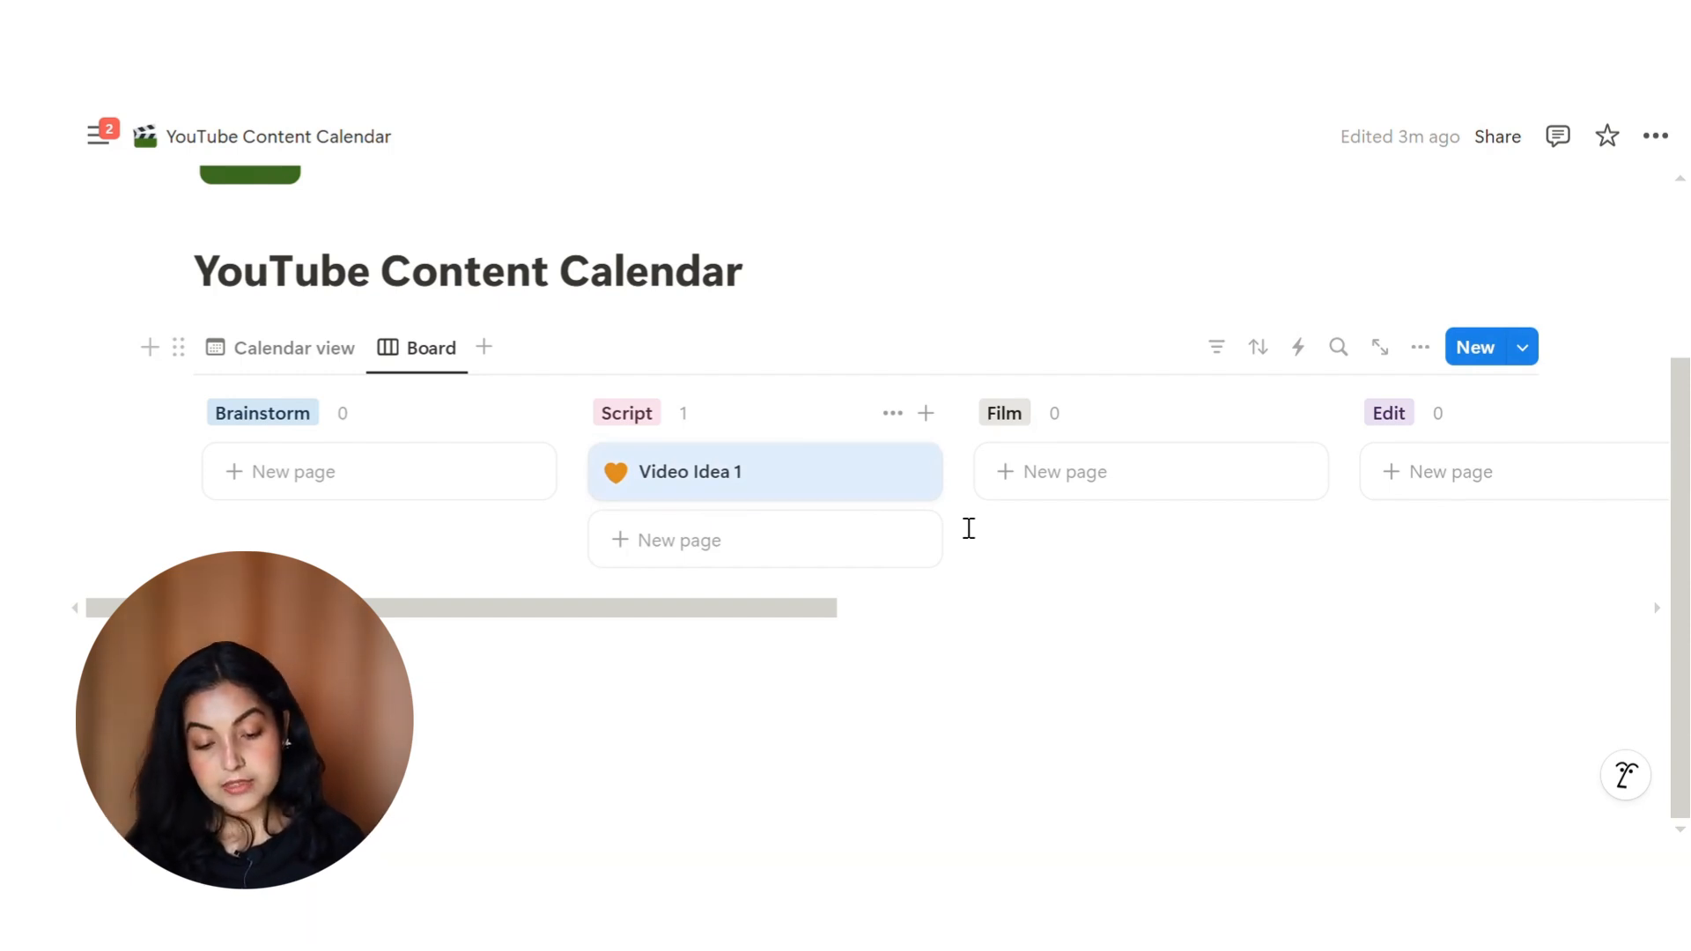
click(969, 627)
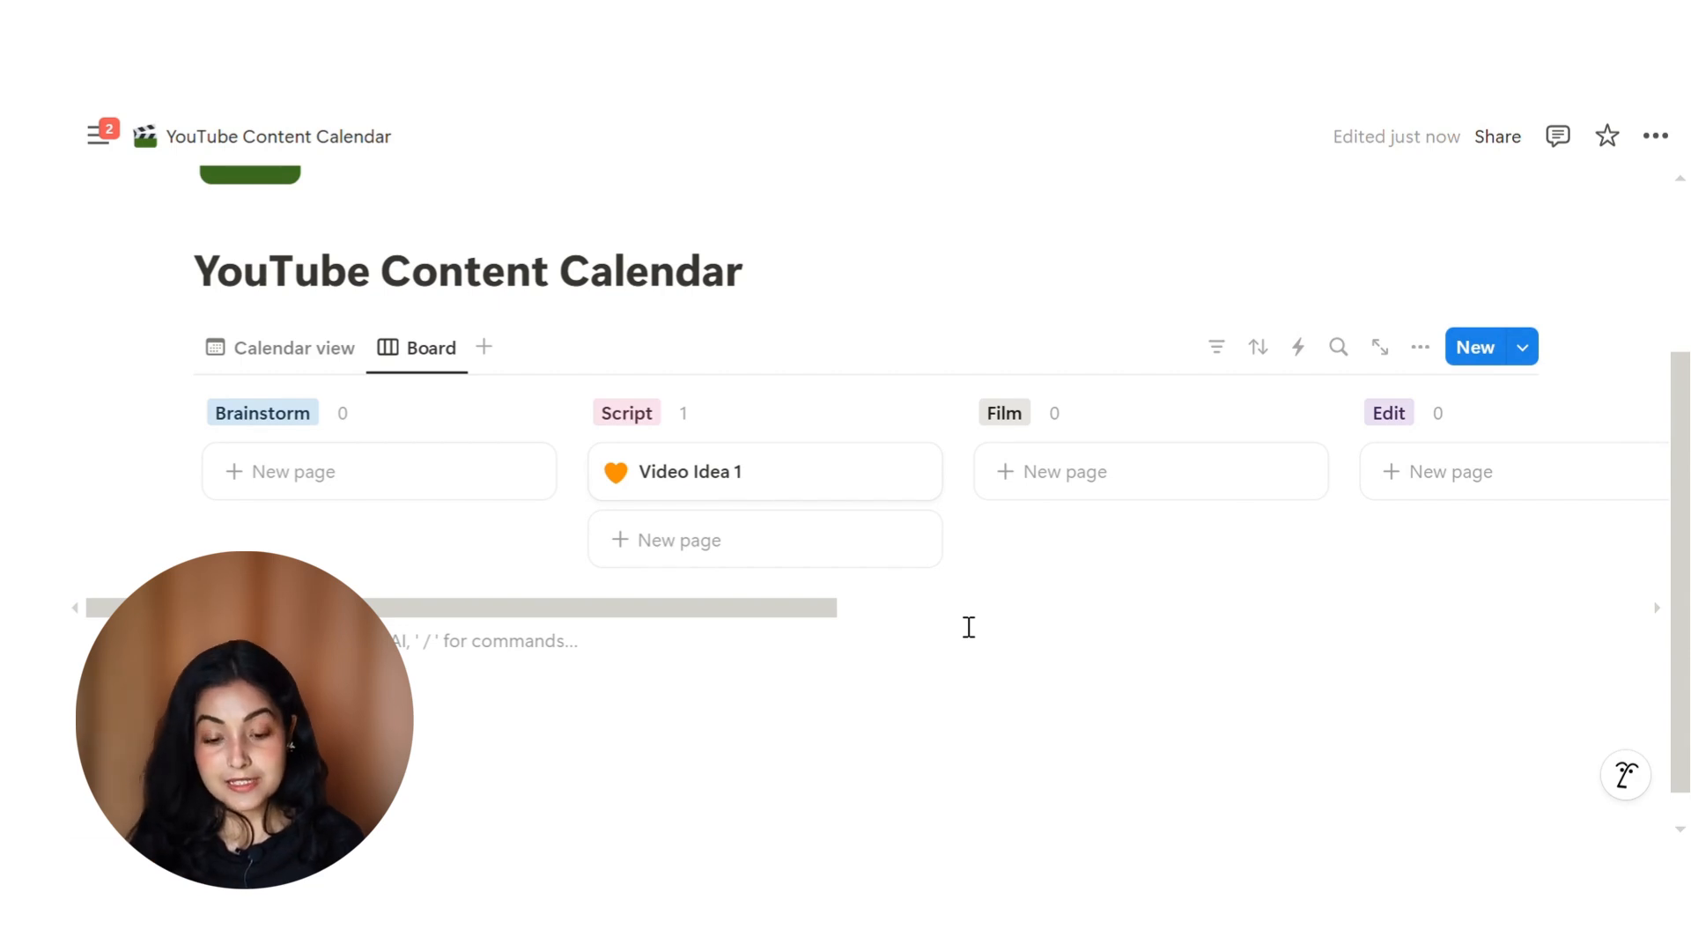
drag(793, 483, 1152, 530)
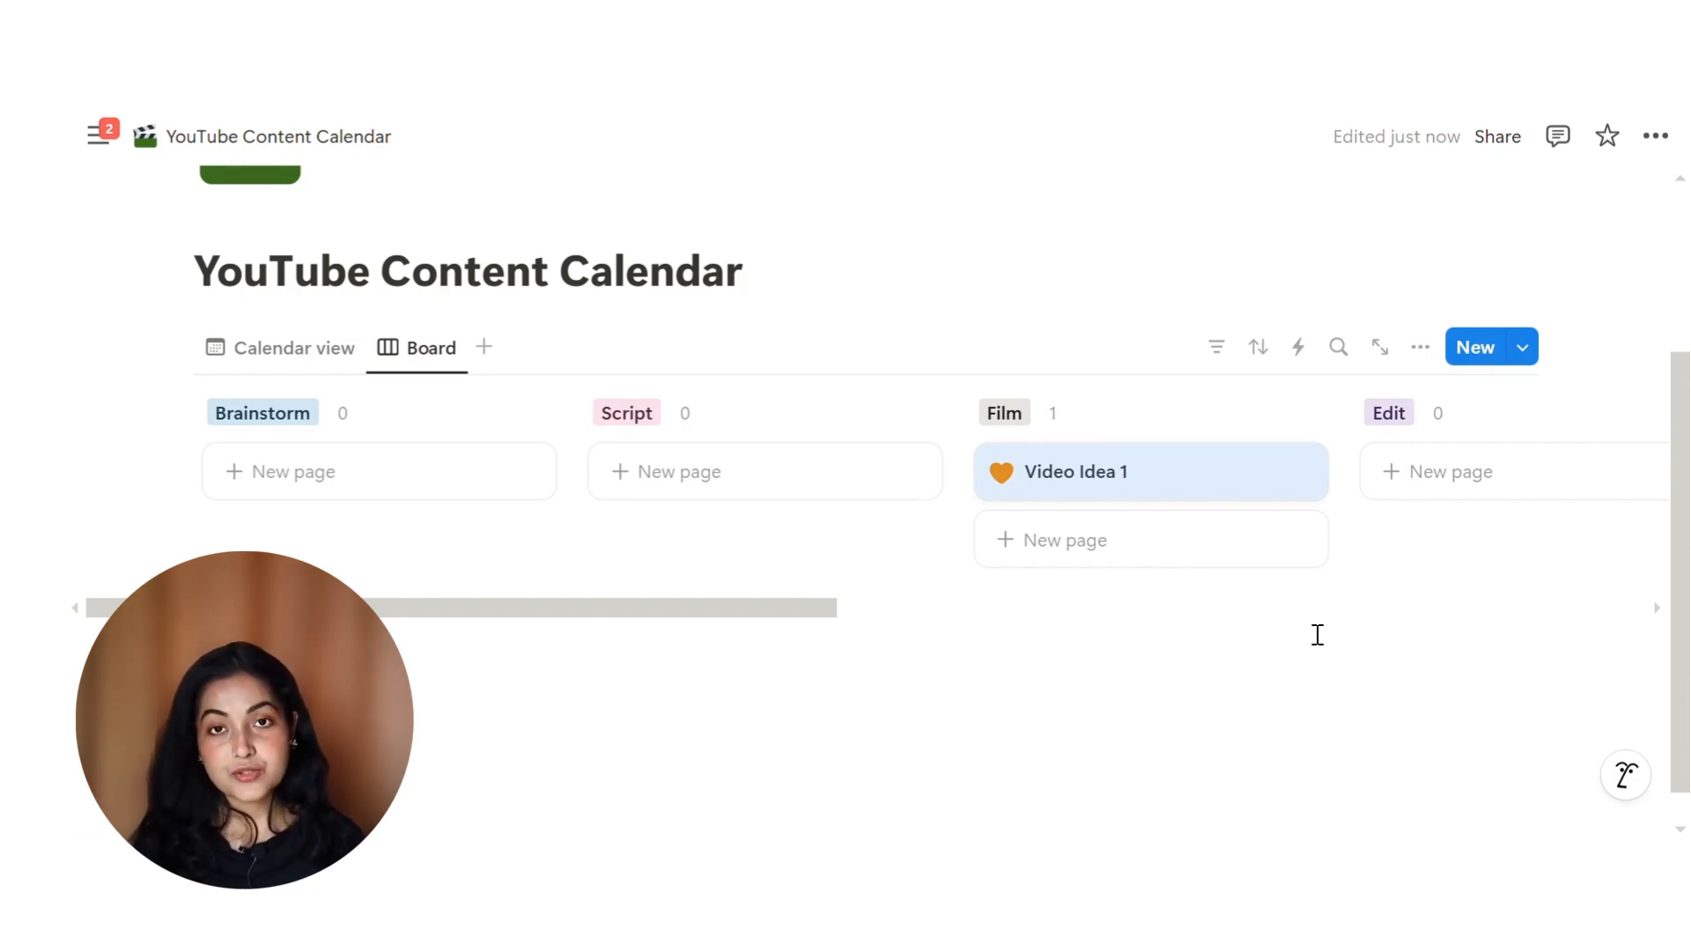
Add a Table view to the content calendar database and hide its database title
click(484, 348)
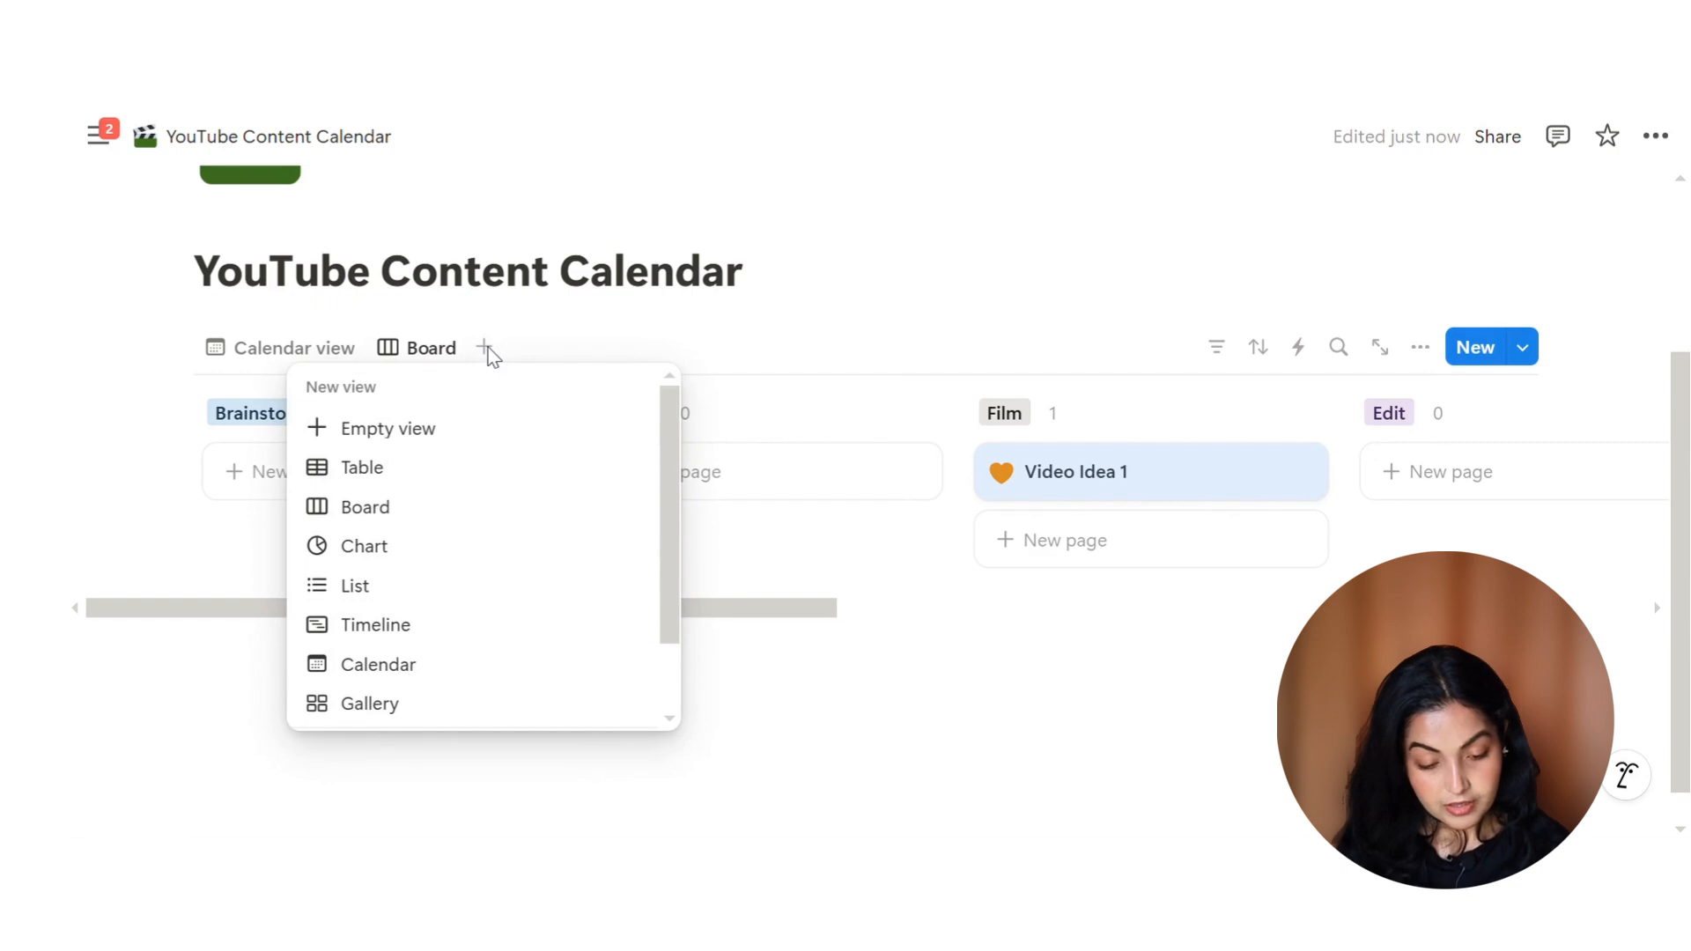
click(424, 477)
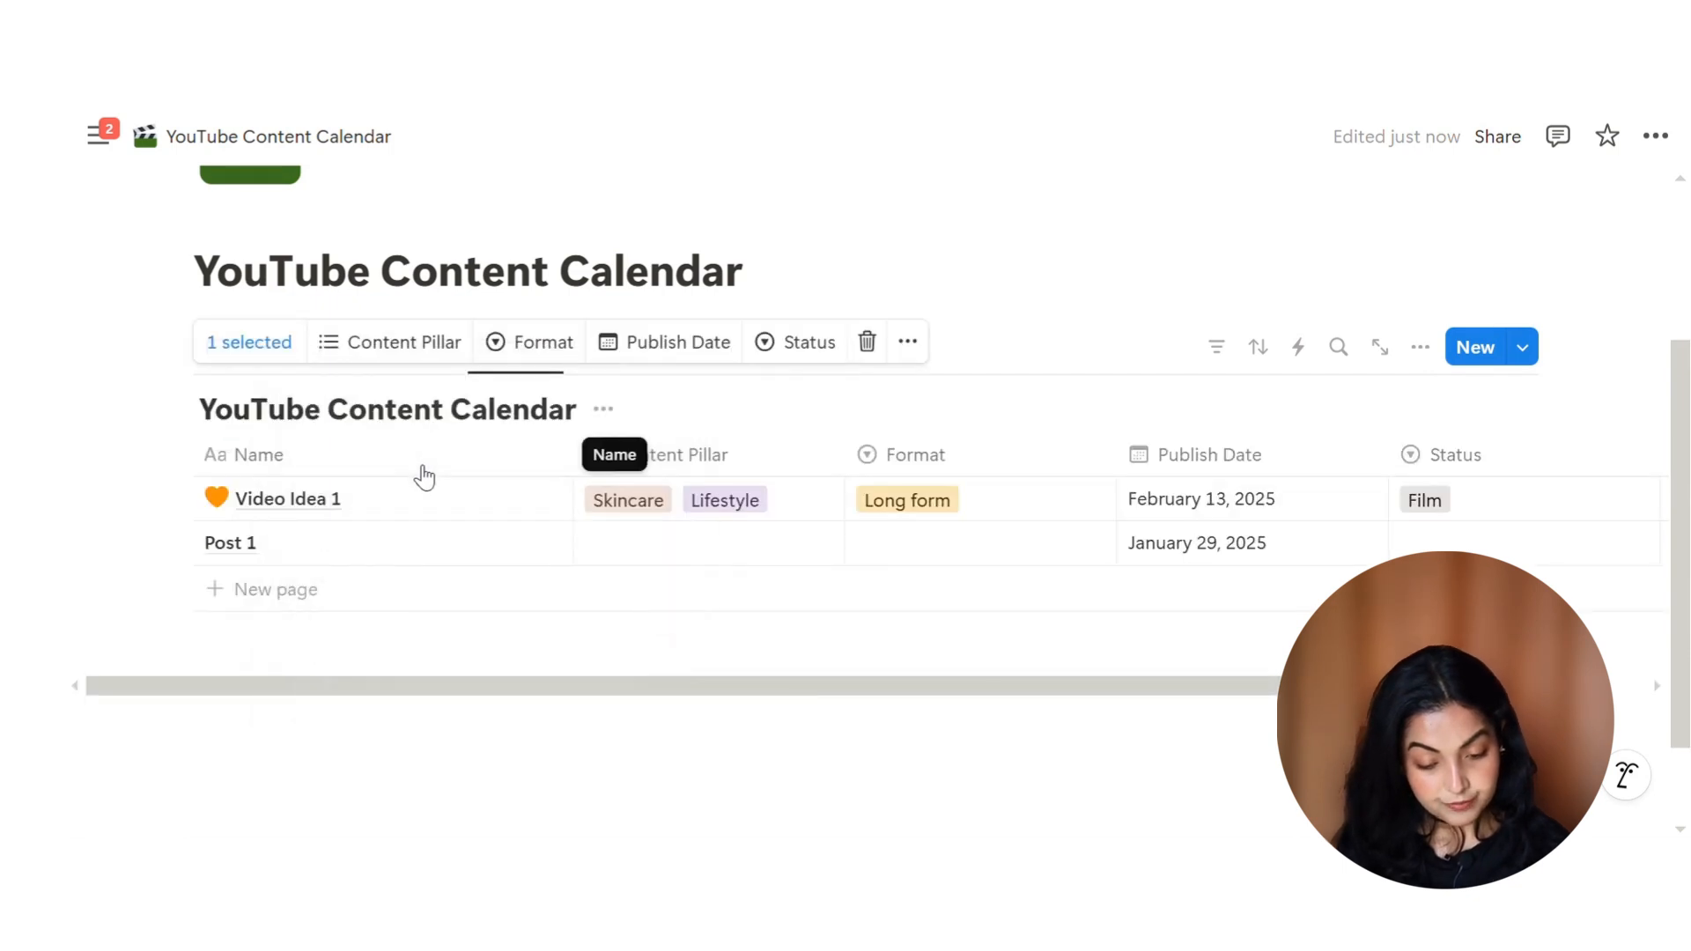
click(933, 267)
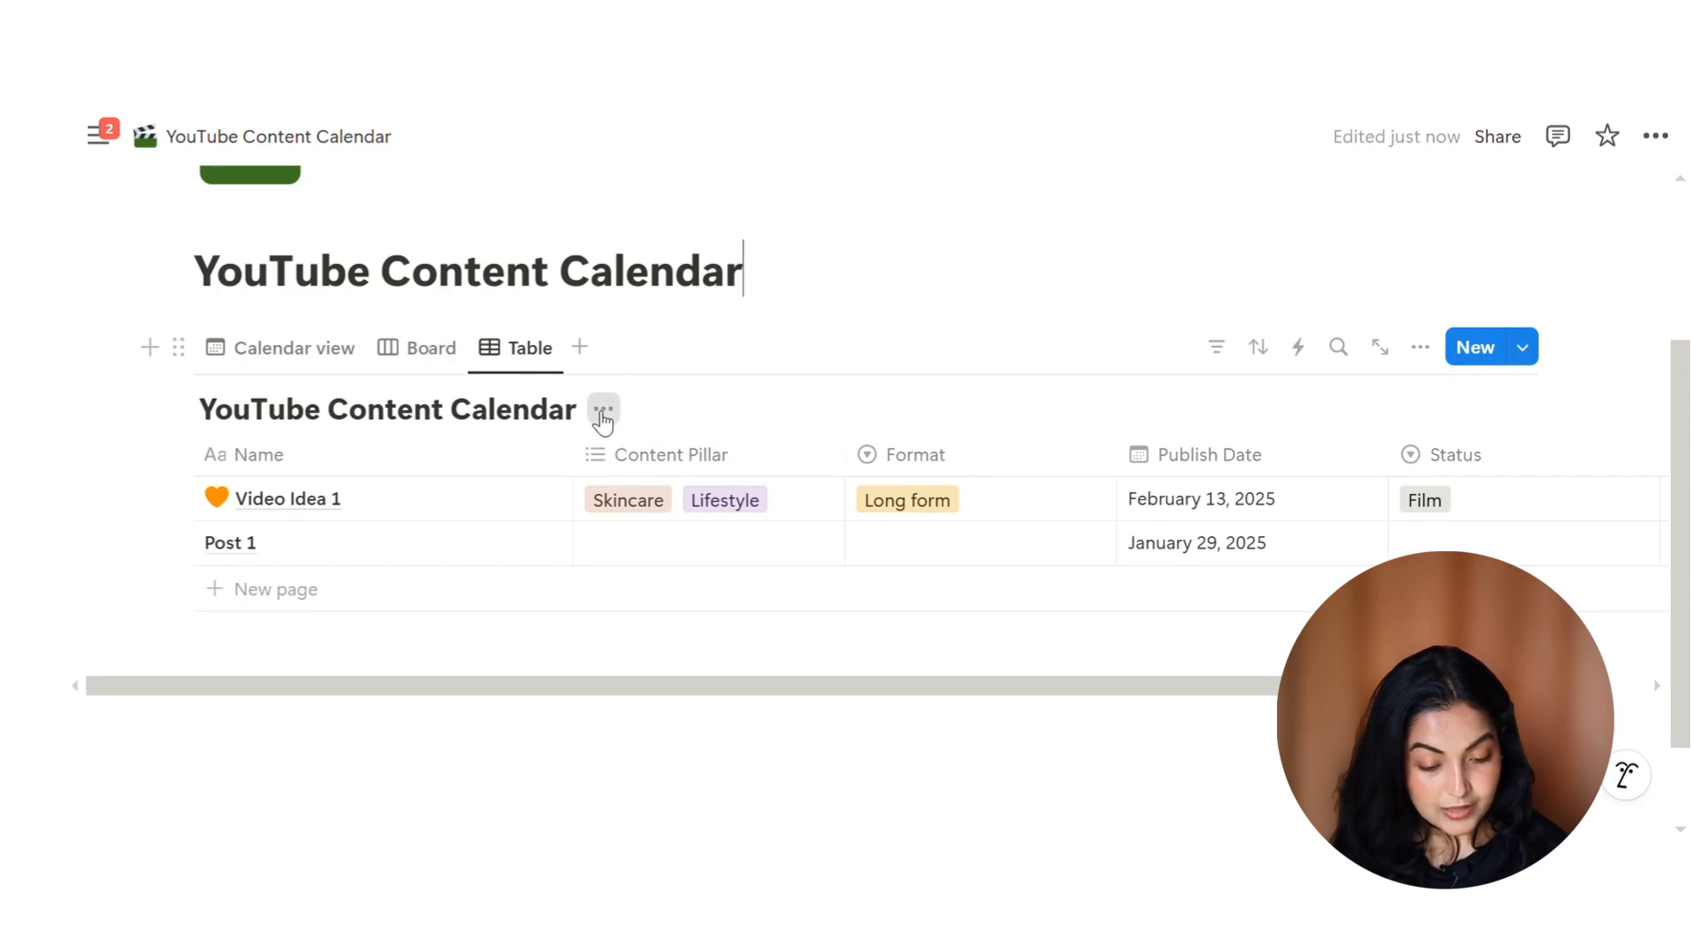
click(602, 414)
click(607, 542)
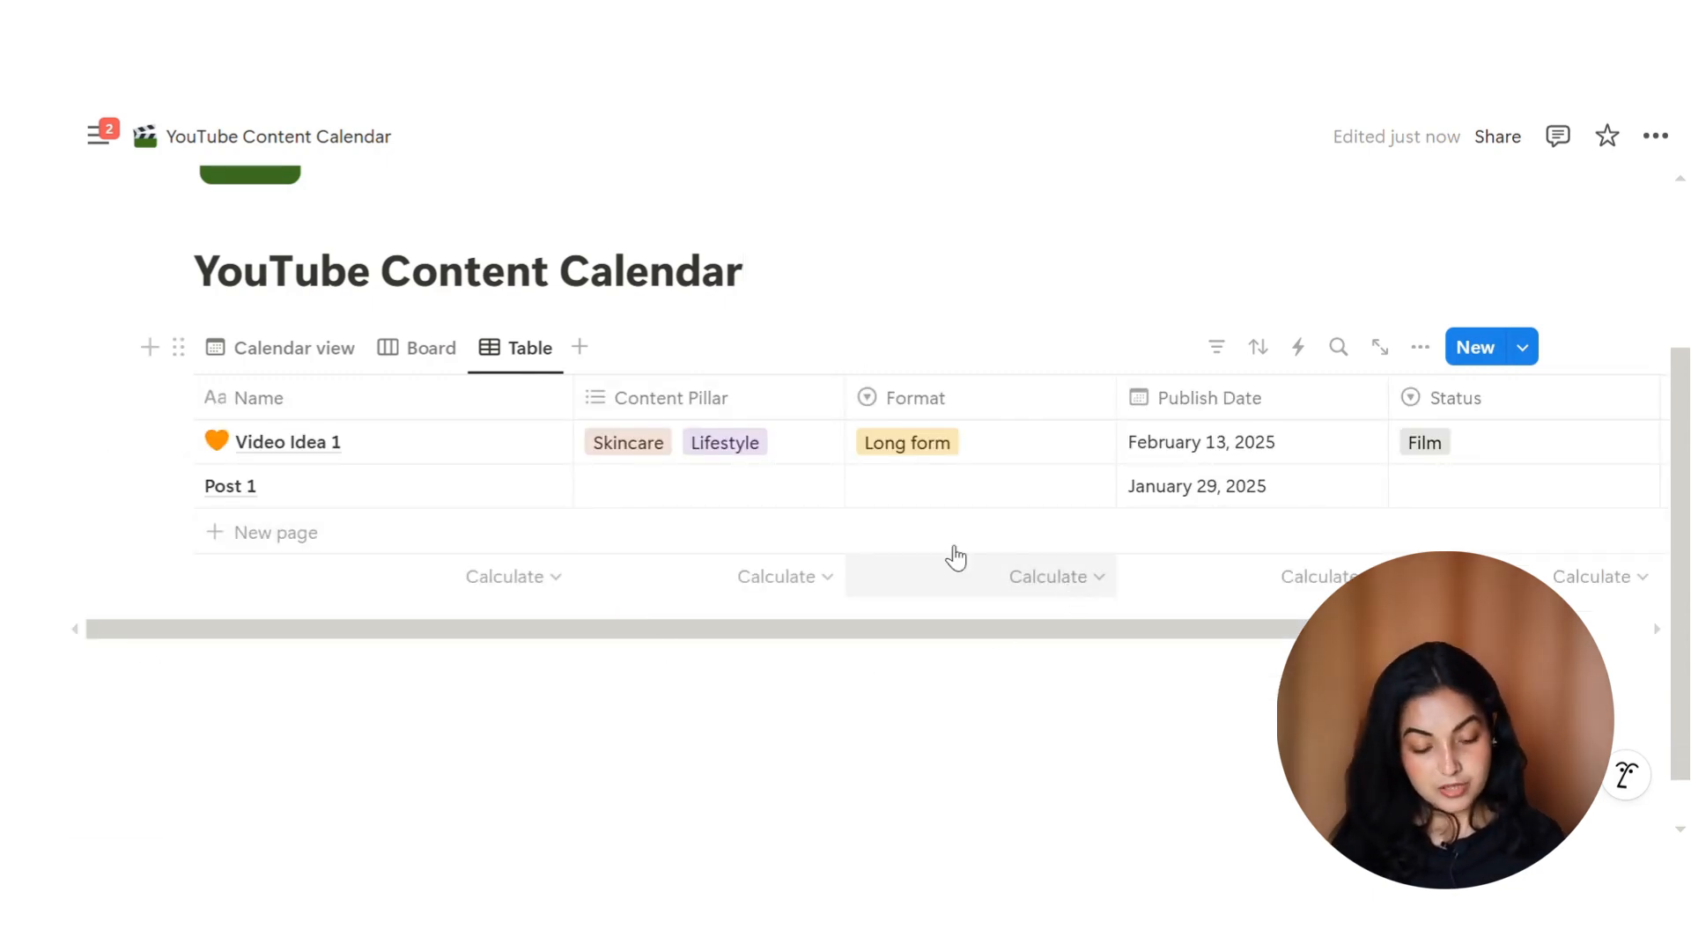
Collapse the ready-made calendar's usage instructions and examine its Board and Table views and the template options of a new February 27, 2025 entry
scroll(955, 564, up, 1)
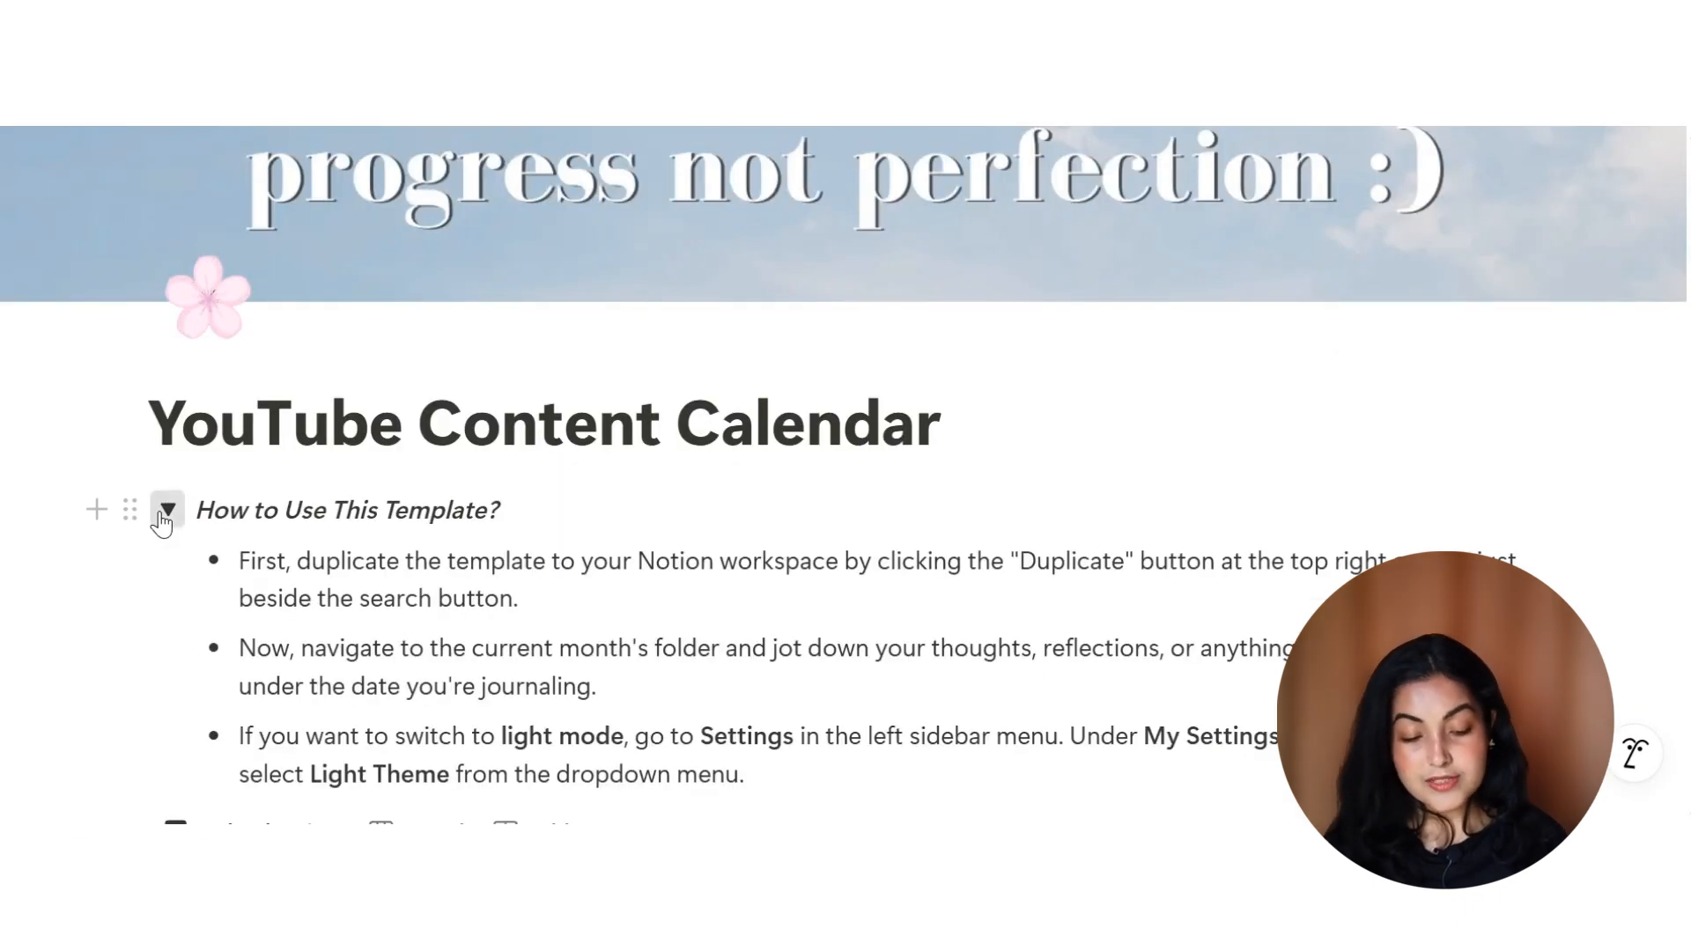
click(163, 510)
click(446, 578)
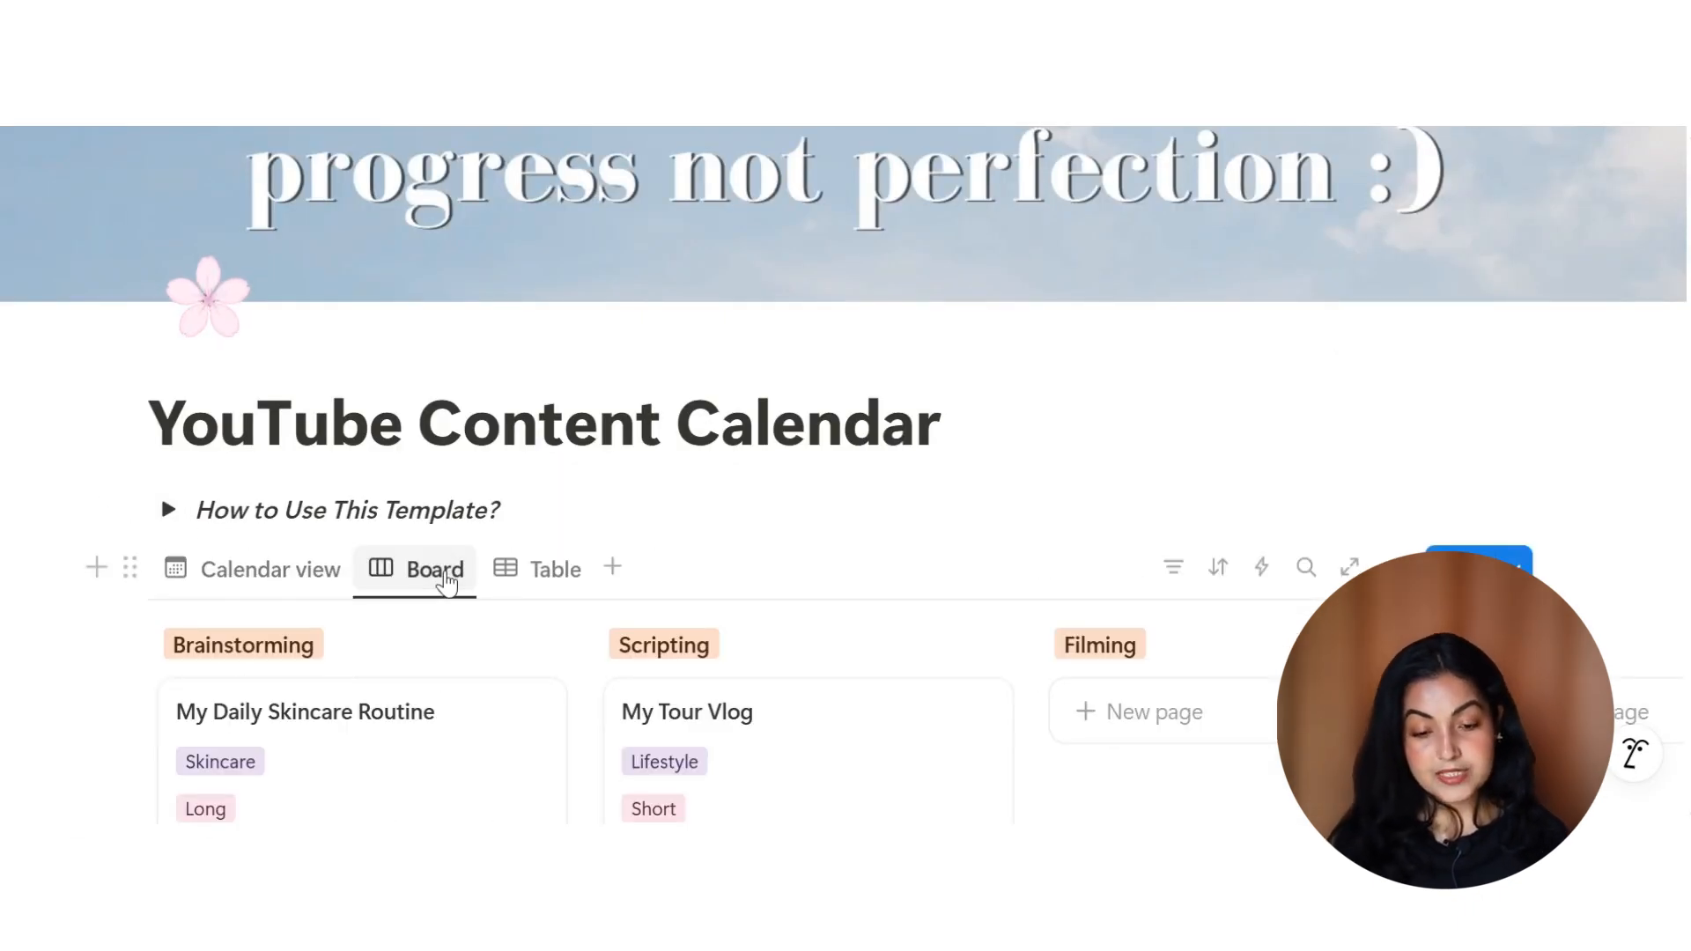
click(546, 571)
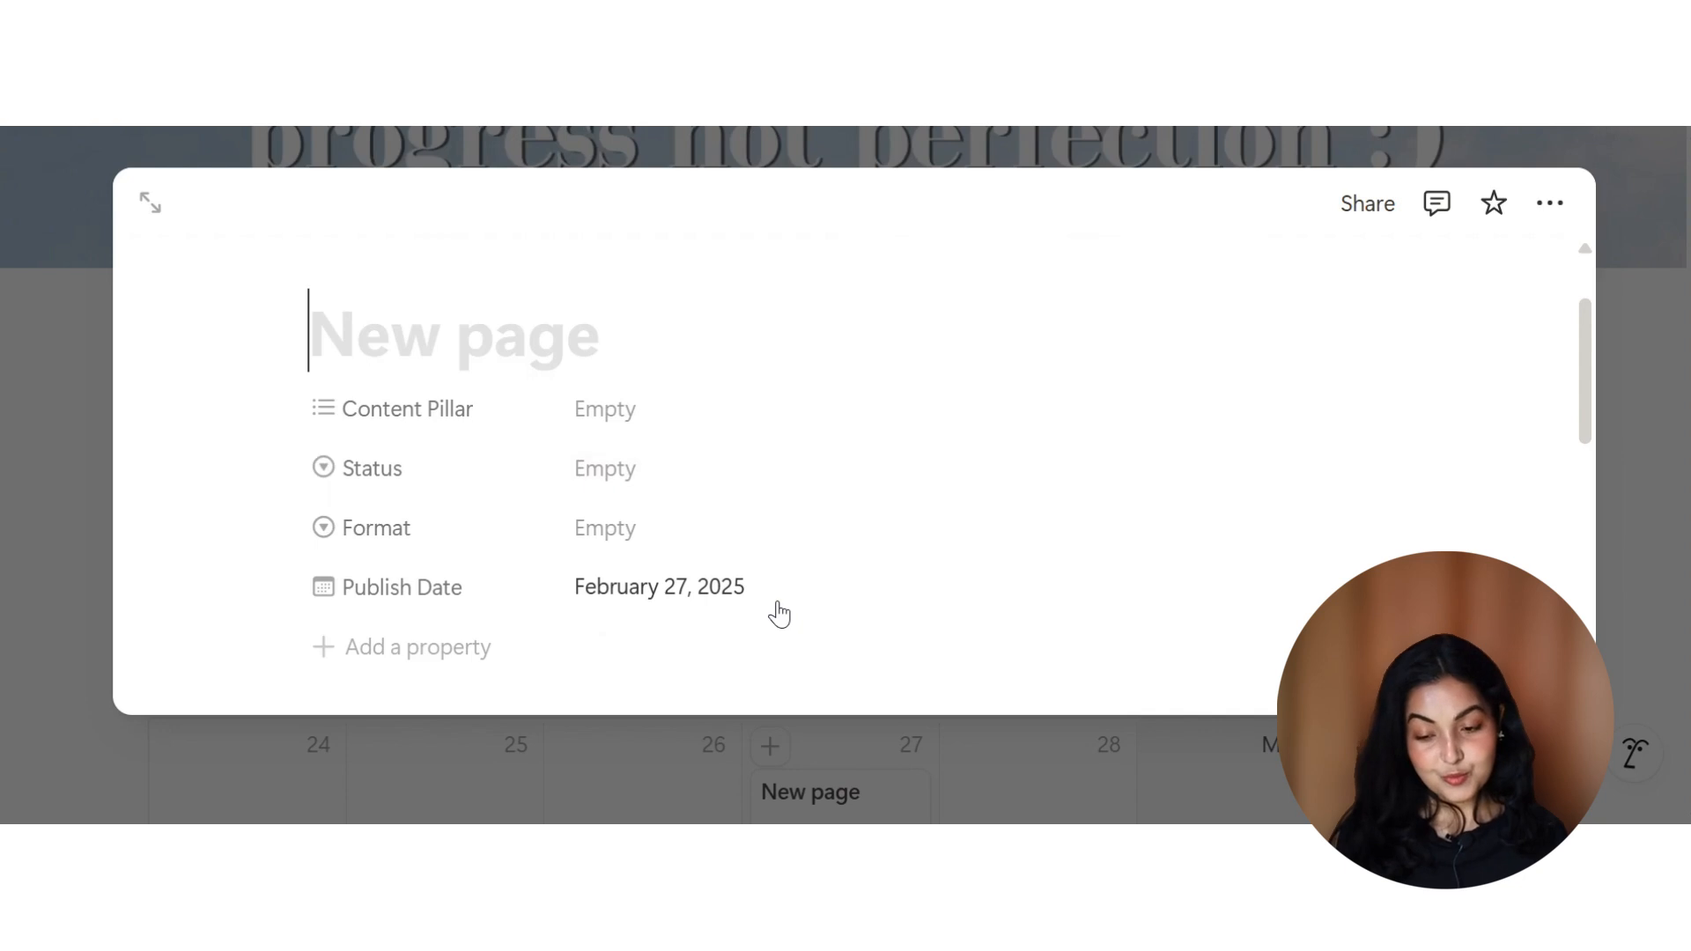
scroll(779, 602, down, 3)
scroll(779, 601, down, 2)
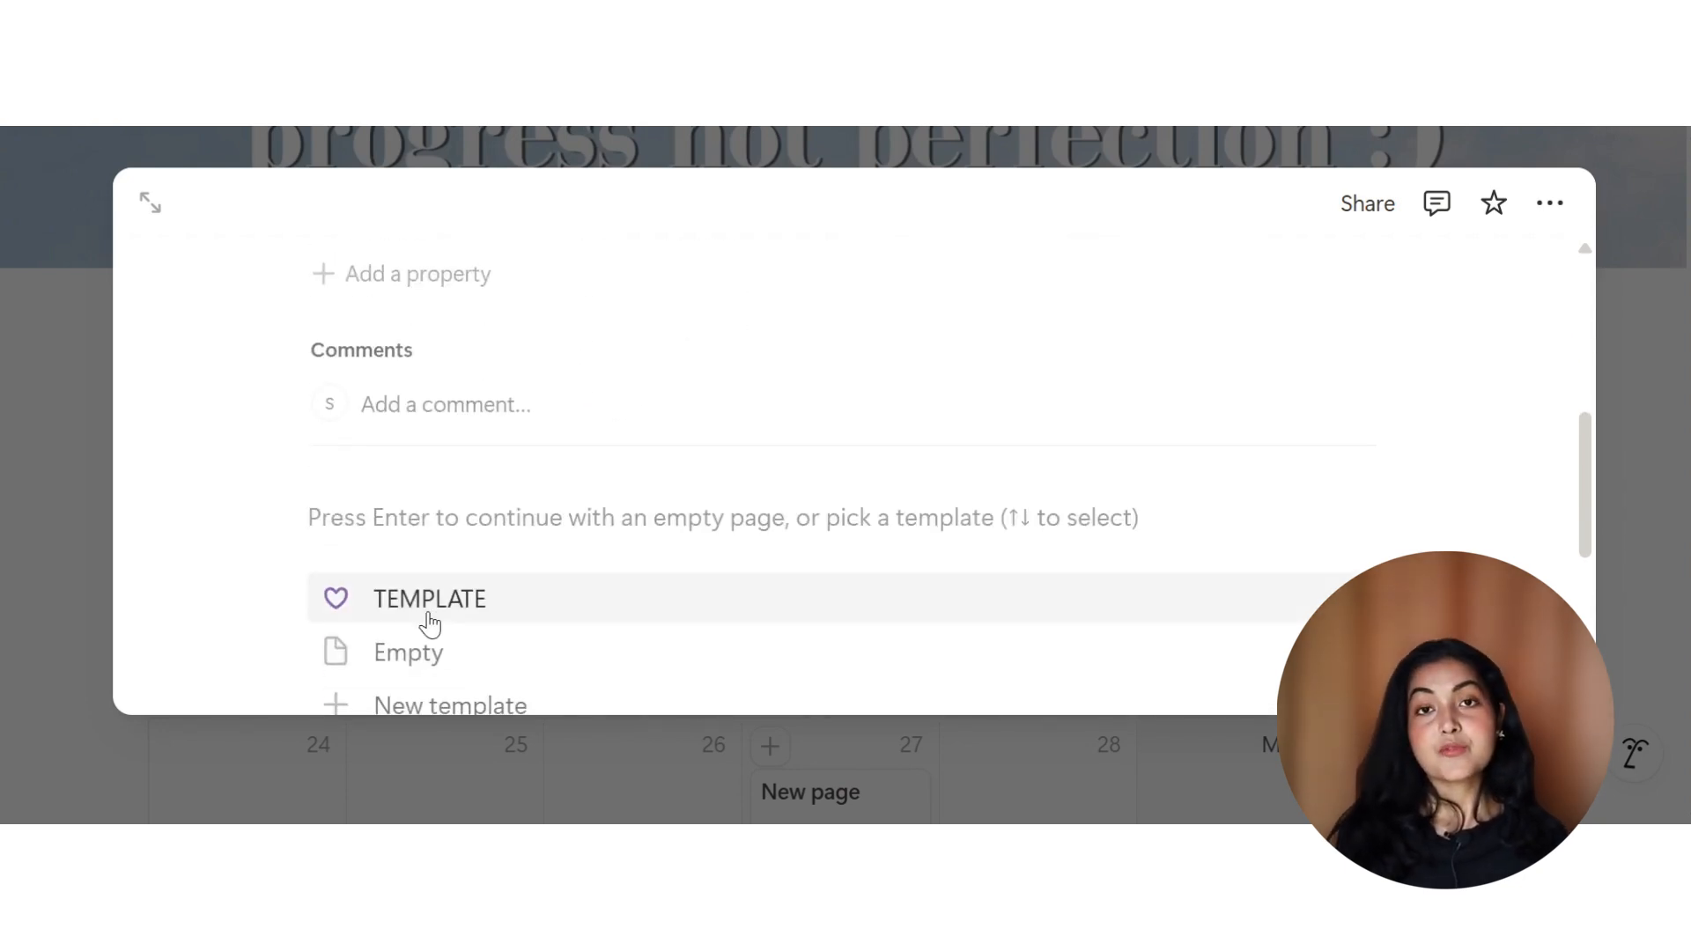